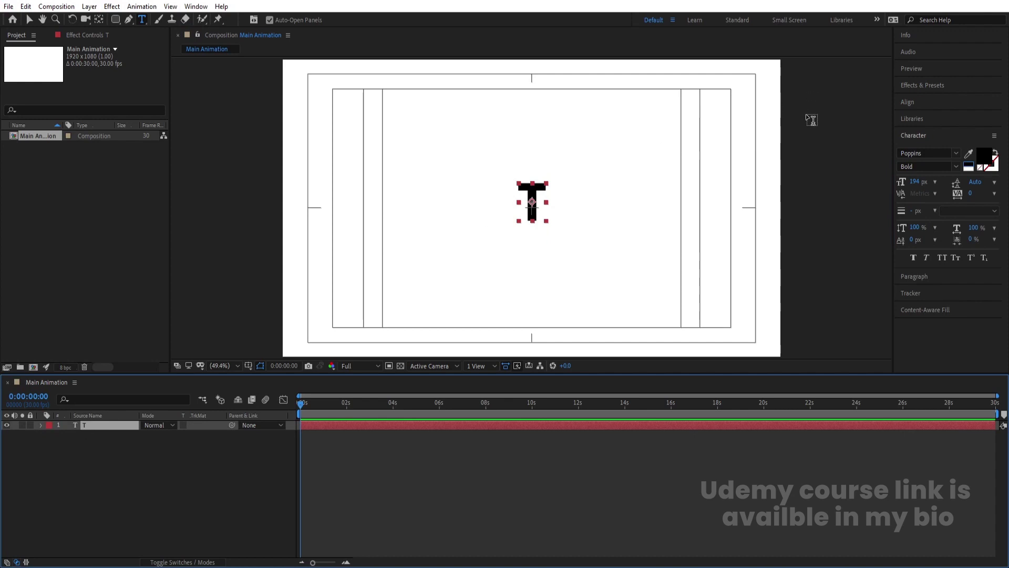
- Centre the T horizontally and vertically in the composition with the Align panel
left_click(930, 102)
left_click(922, 130)
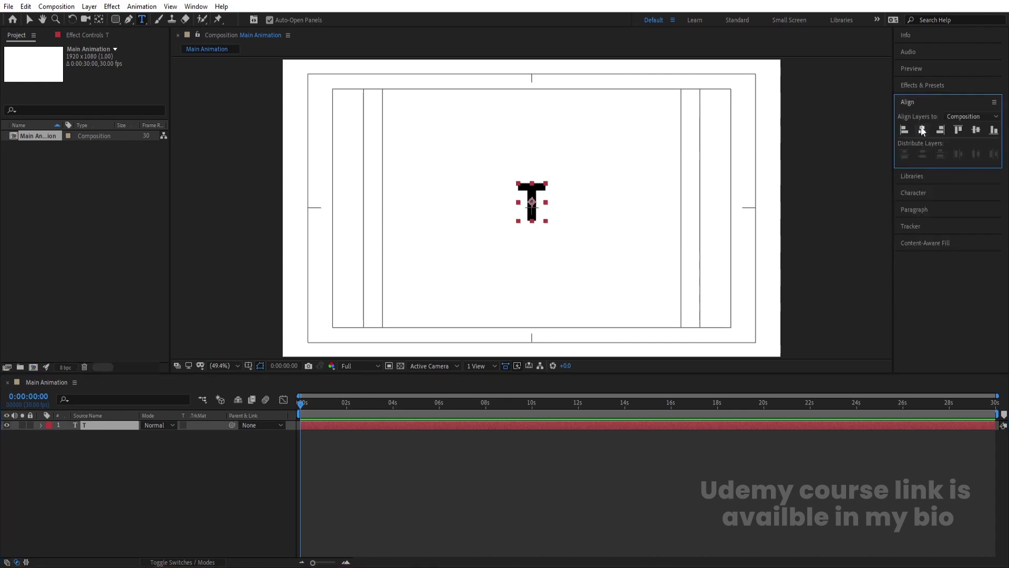
left_click(975, 130)
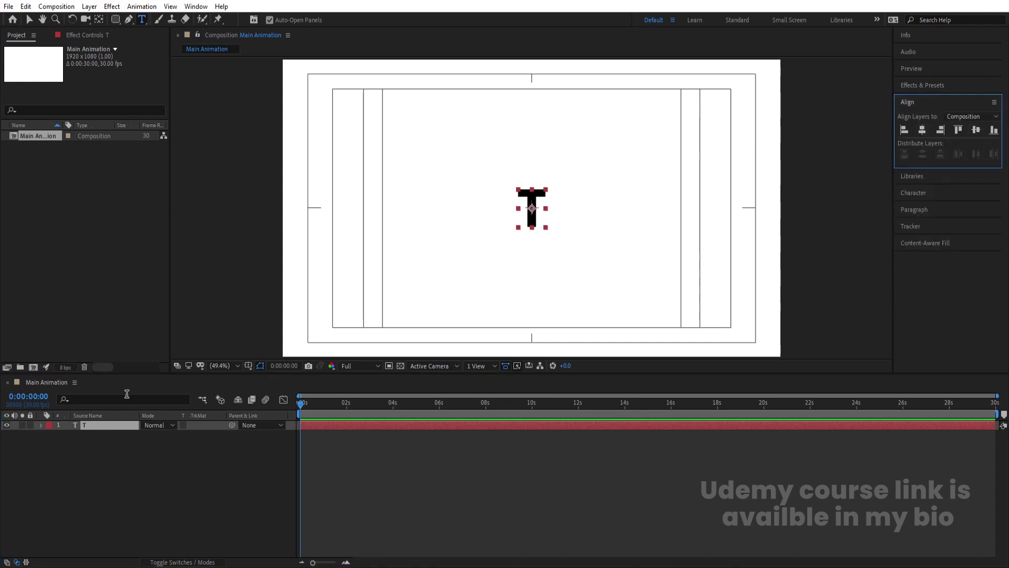
- Duplicate the T text layer into a T 2 copy
left_click(109, 447)
left_click(94, 427)
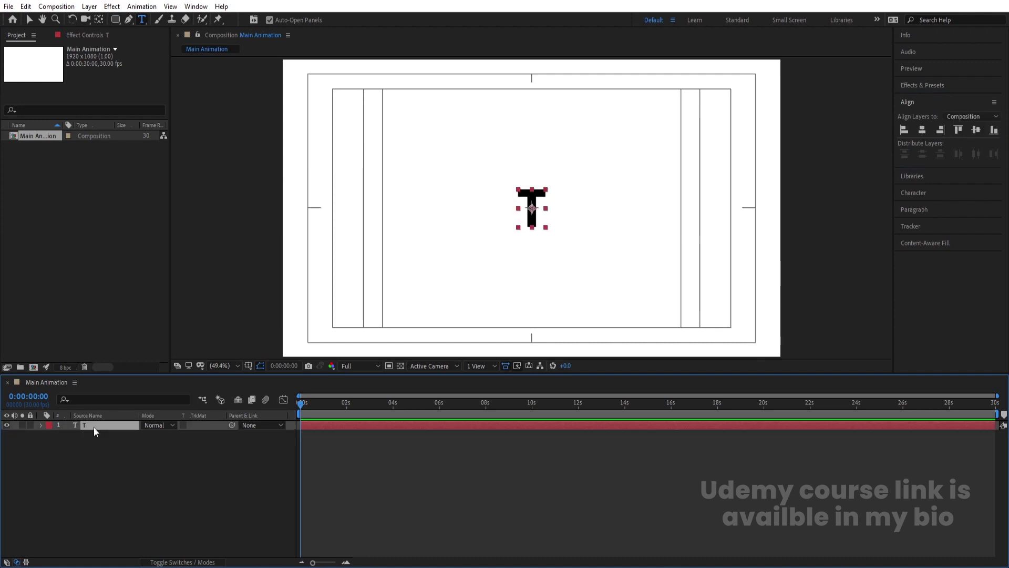
key("ctrl+d")
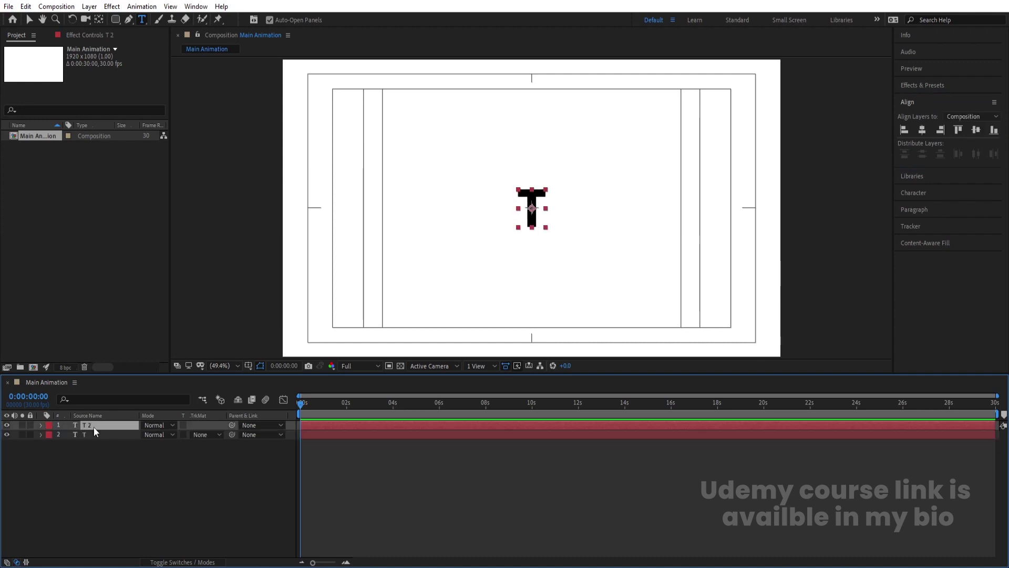
- Hide T 2 and make the original T an outline by swapping fill and stroke, with a black stroke
left_click(7, 425)
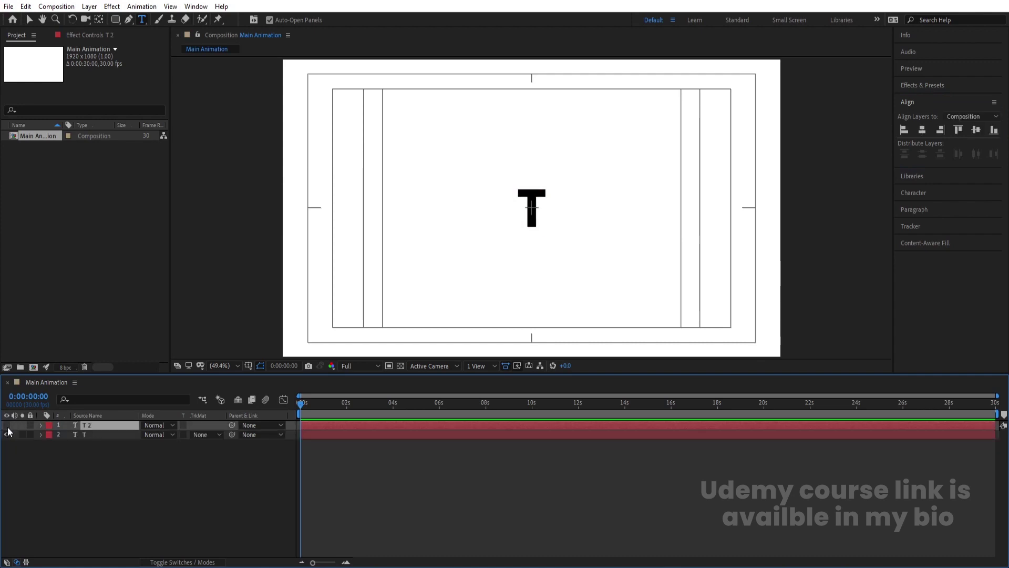
left_click(99, 436)
left_click(911, 193)
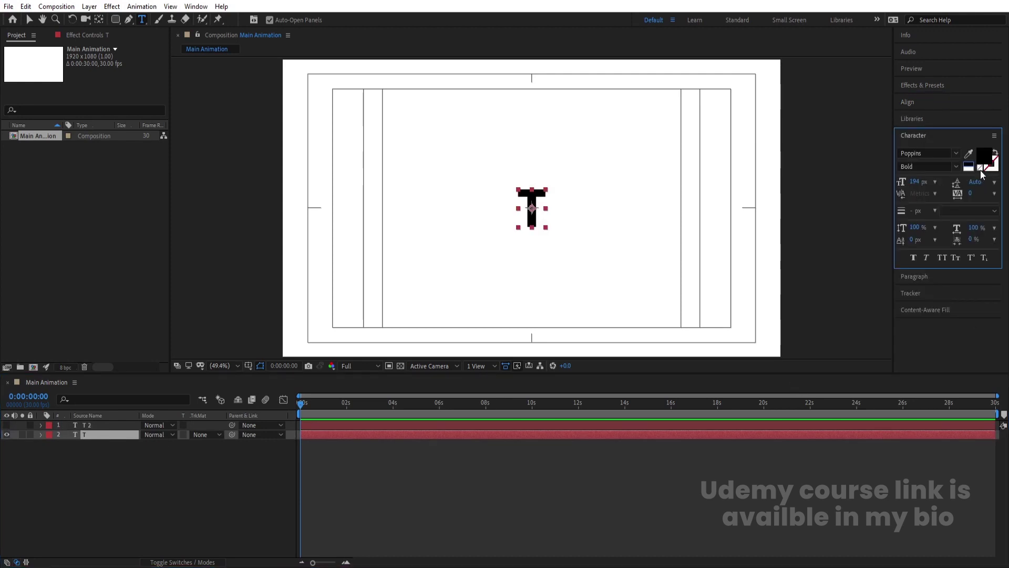
left_click(995, 152)
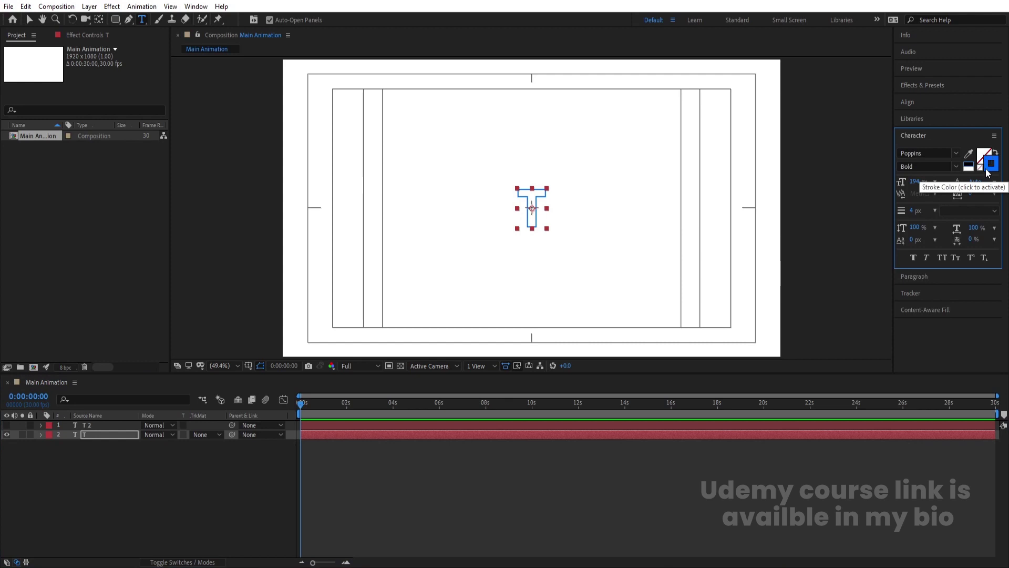
left_click(969, 166)
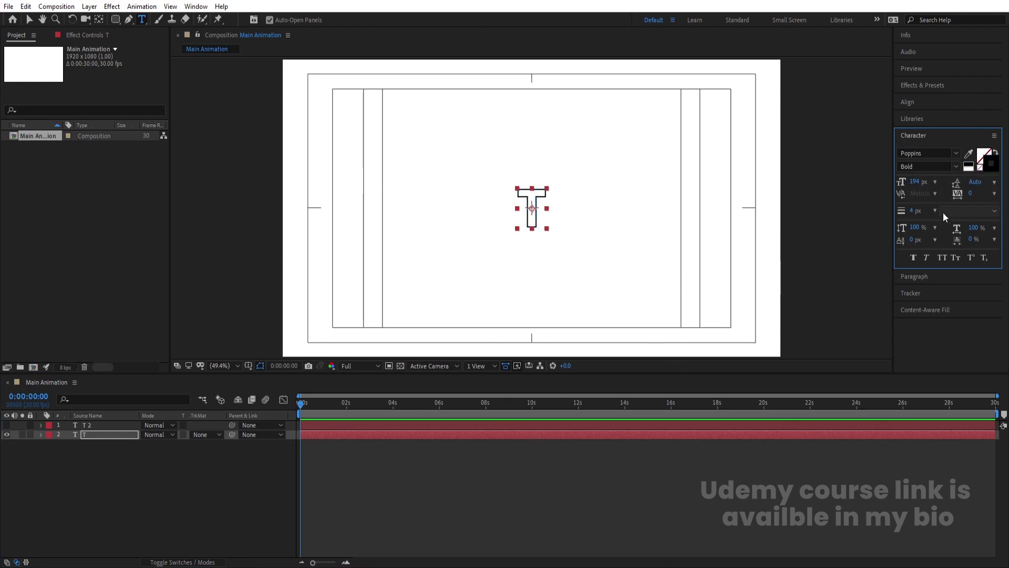
left_click(60, 476)
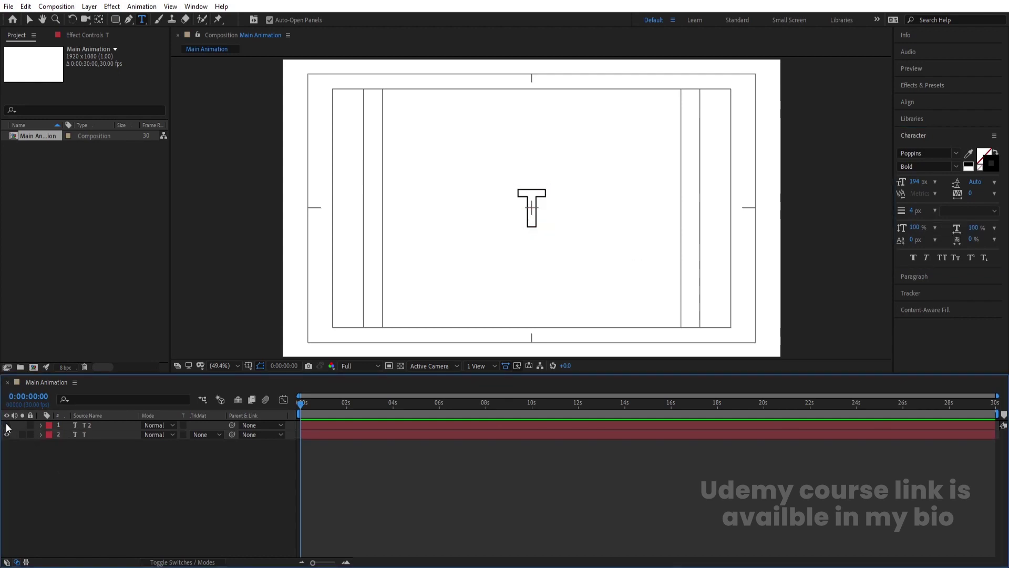
- Unhide T 2 and parent the outline T layer to T 2
left_click(6, 425)
left_click(83, 436)
left_click(86, 434)
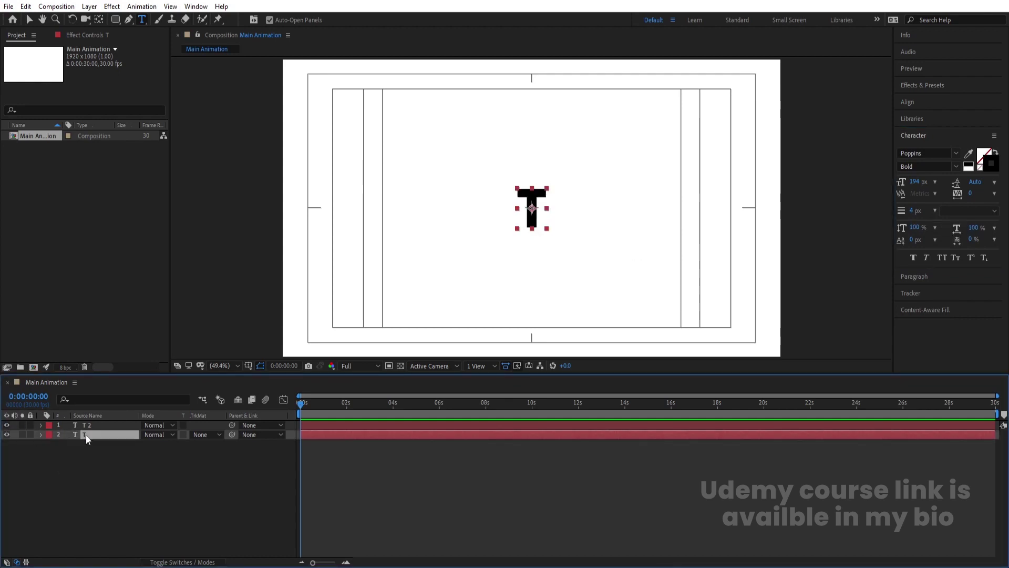
left_click_drag(232, 434, 99, 426)
left_click(111, 459)
- Keyframe T 2's Position at 0 and 1 second, with the T raised above centre at the start
left_click(83, 425)
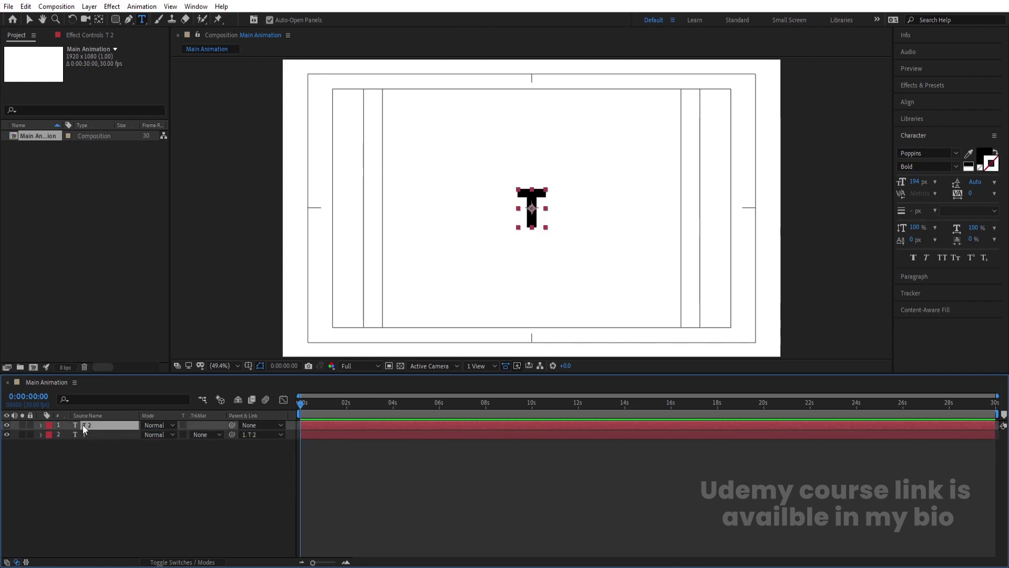
key("p")
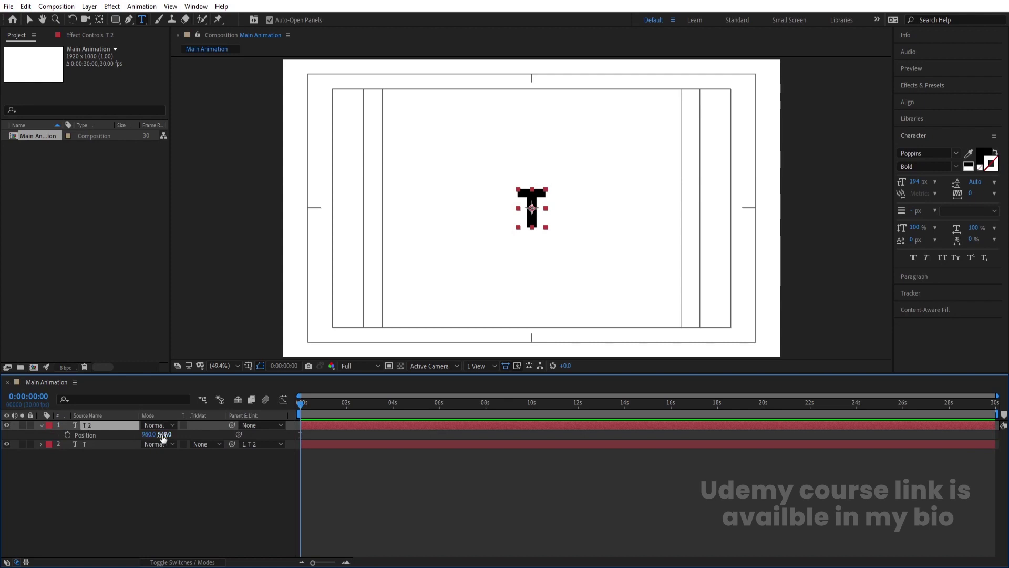
left_click_drag(165, 434, 121, 435)
key("ctrl+z")
left_click(68, 434)
key("equal")
key("equal")
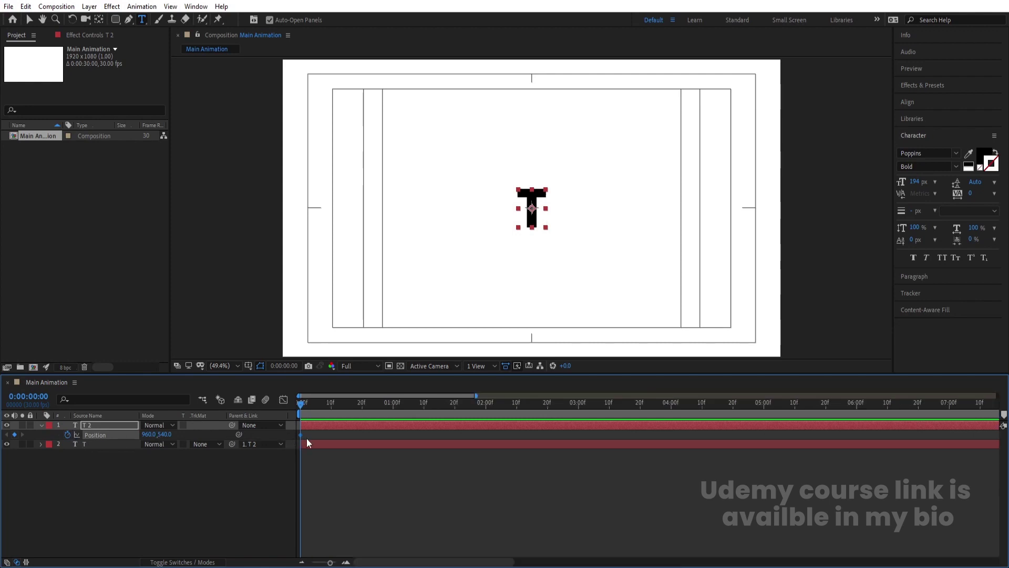
left_click(391, 402)
left_click(15, 434)
key("Home")
left_click_drag(167, 434, 83, 430)
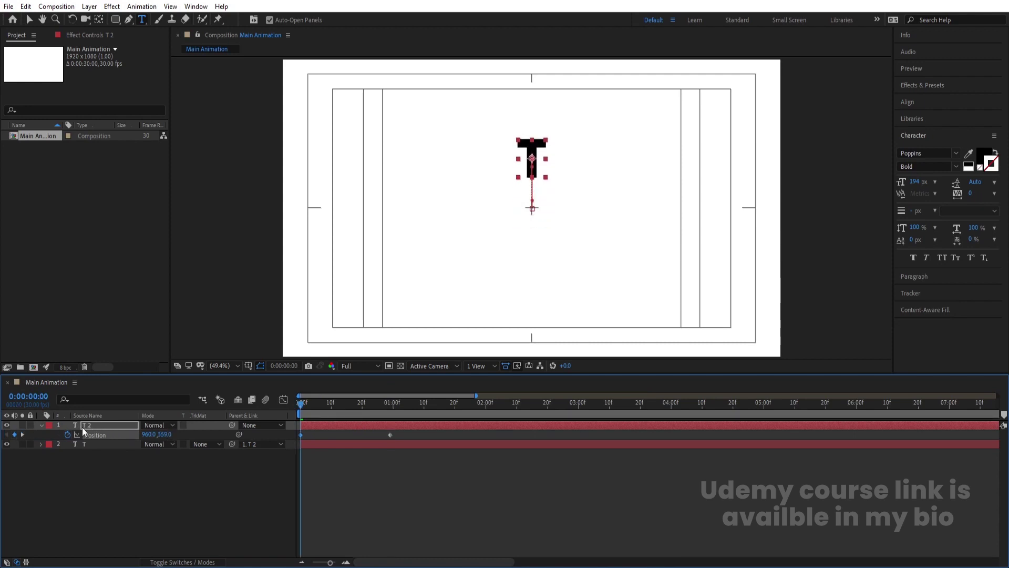
- Add strong easing to both Position keyframes in the speed graph and preview the slide-down
left_click_drag(404, 484, 243, 386)
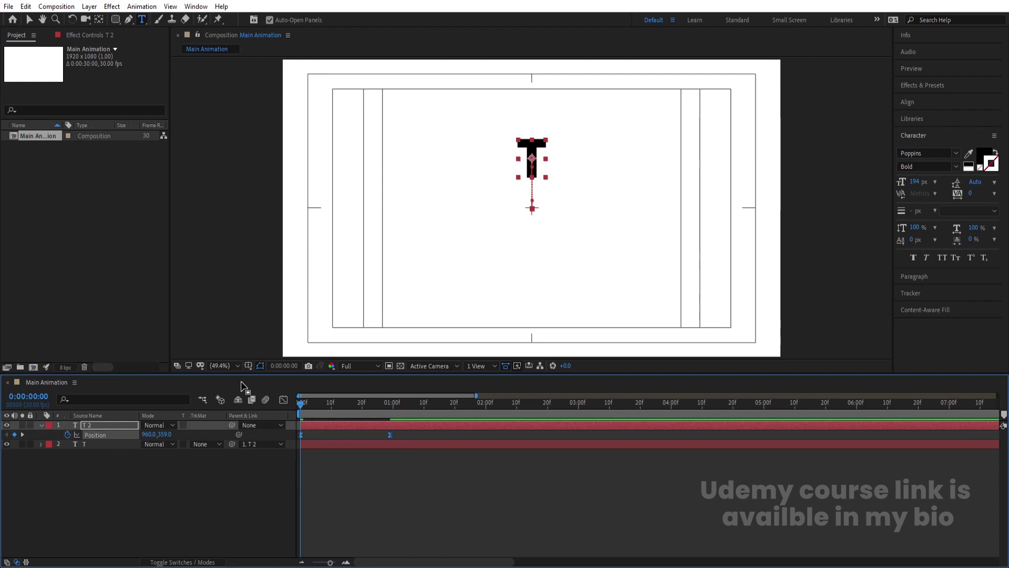
left_click(284, 399)
left_click_drag(412, 488, 334, 531)
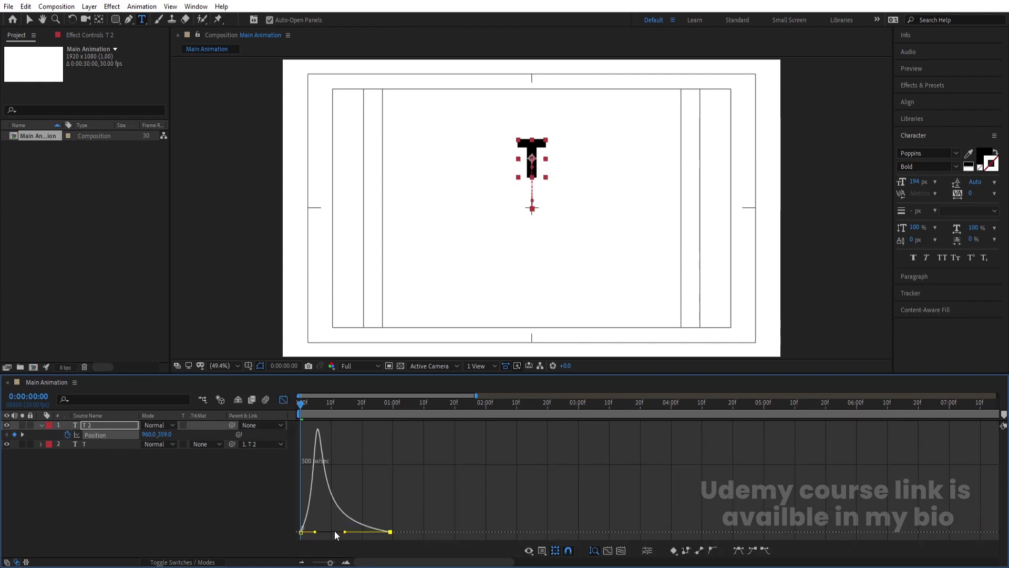
key("space")
key("space")
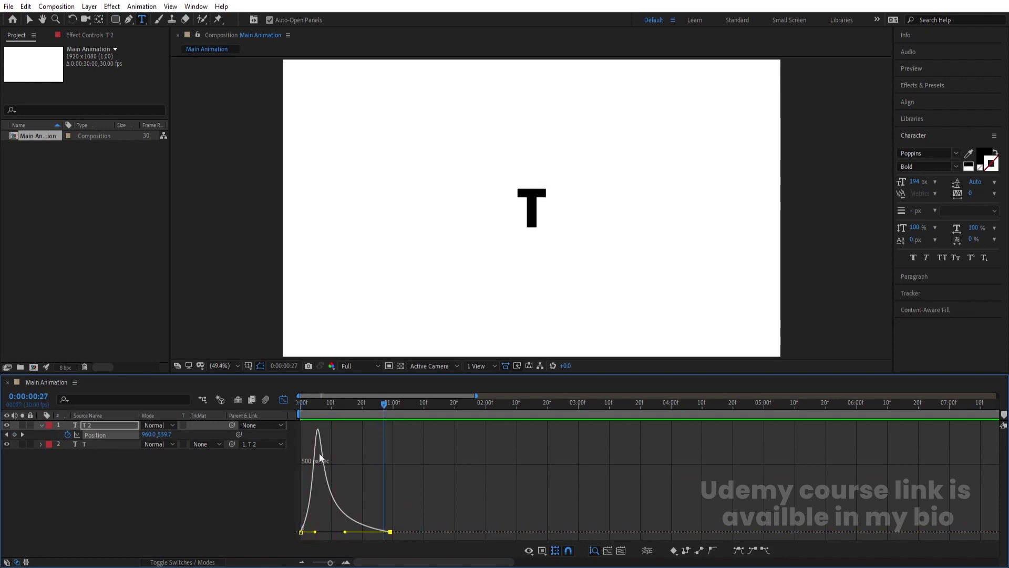
left_click(281, 403)
left_click_drag(385, 405, 362, 404)
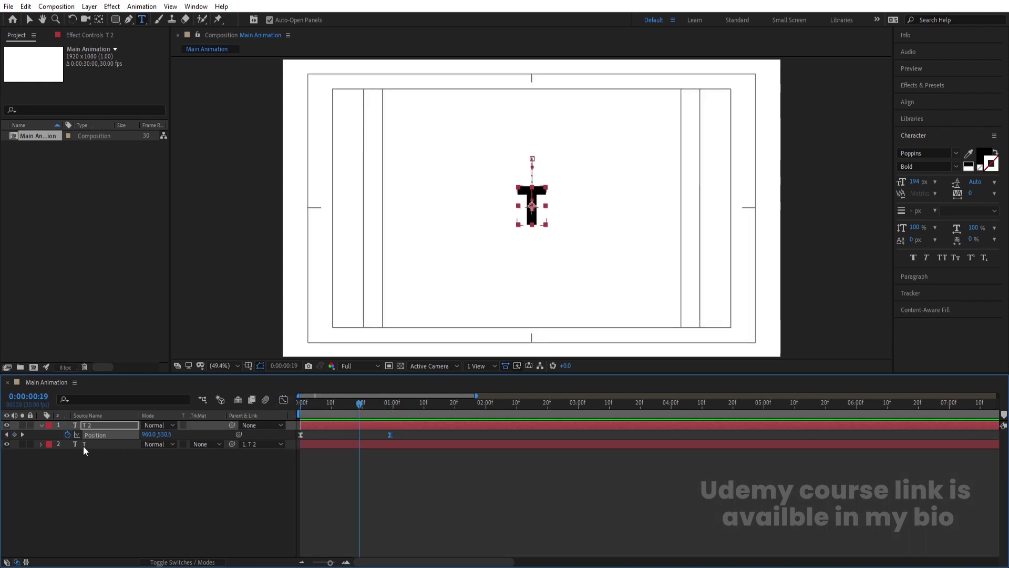
left_click(88, 426)
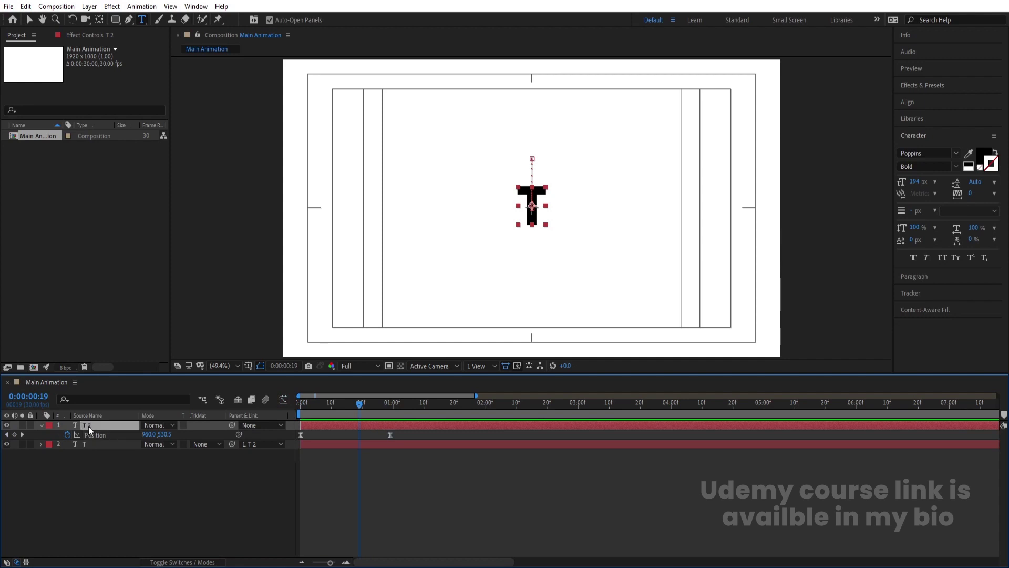
- Keyframe T 2's Opacity at 100%, 0%, then back to 100% a few frames apart
key("t")
left_click(67, 434)
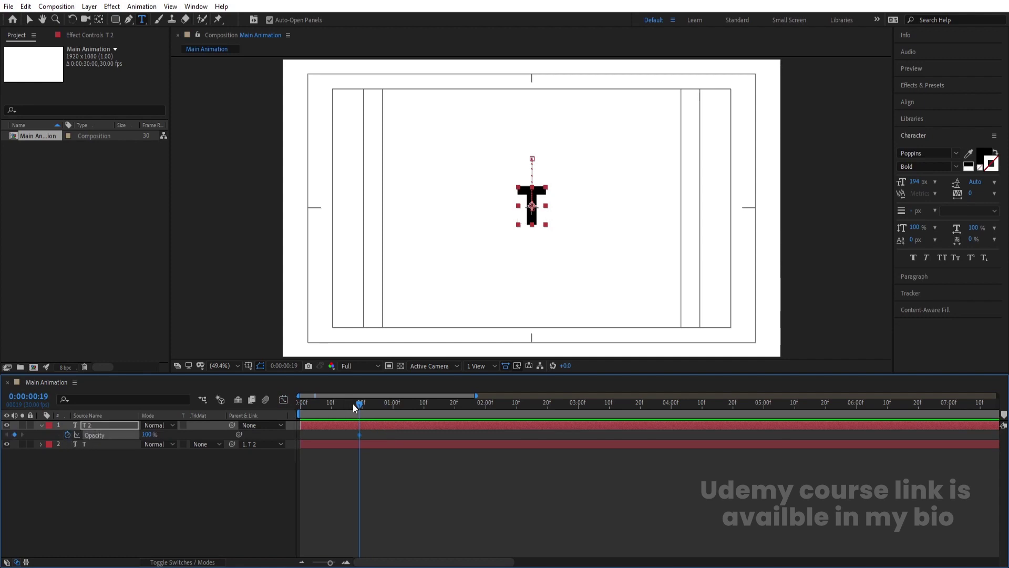
left_click_drag(363, 403, 374, 405)
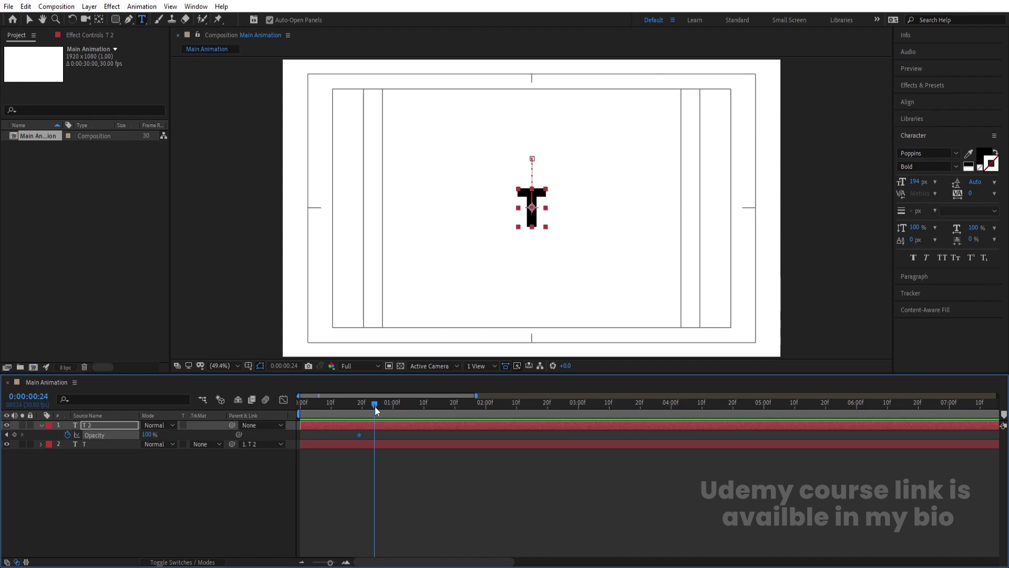
left_click(146, 434)
type("0")
key("Return")
left_click_drag(377, 403, 391, 402)
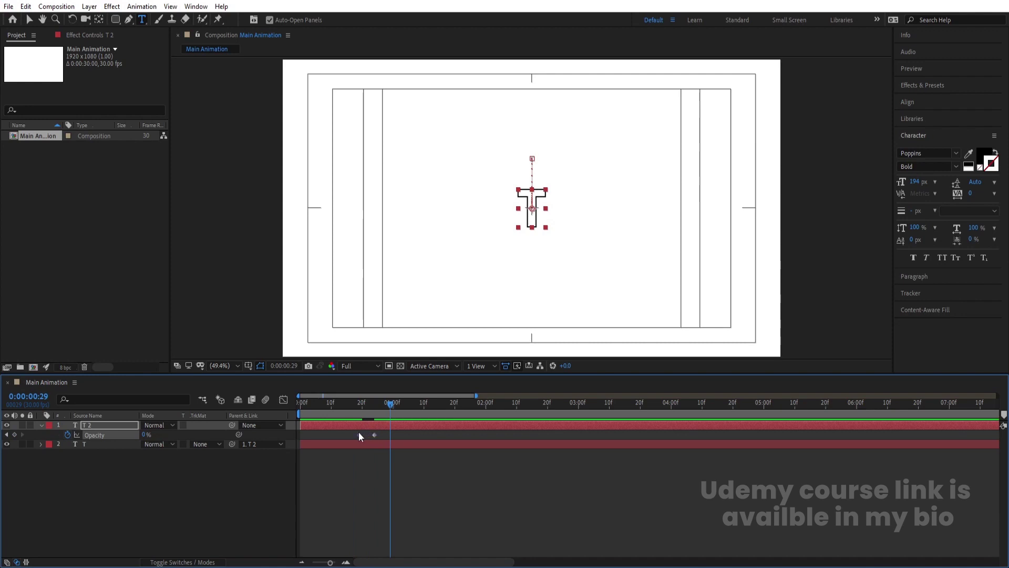
key("ctrl+v")
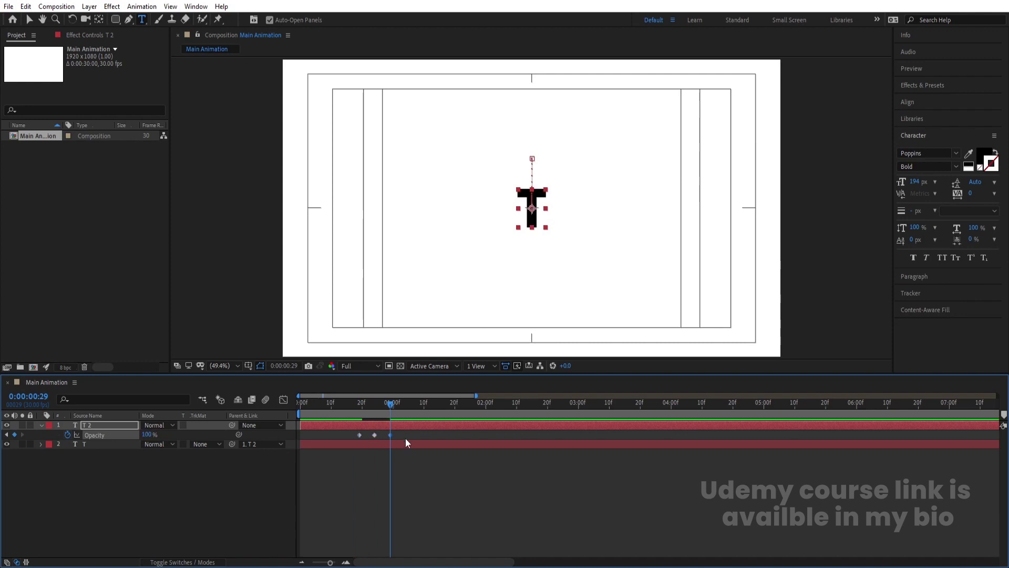
- Copy and paste the three Opacity keyframes later, ease all of them, and preview the flicker
left_click_drag(411, 434, 342, 447)
key("ctrl+c")
key("ctrl+v")
key("space")
key("space")
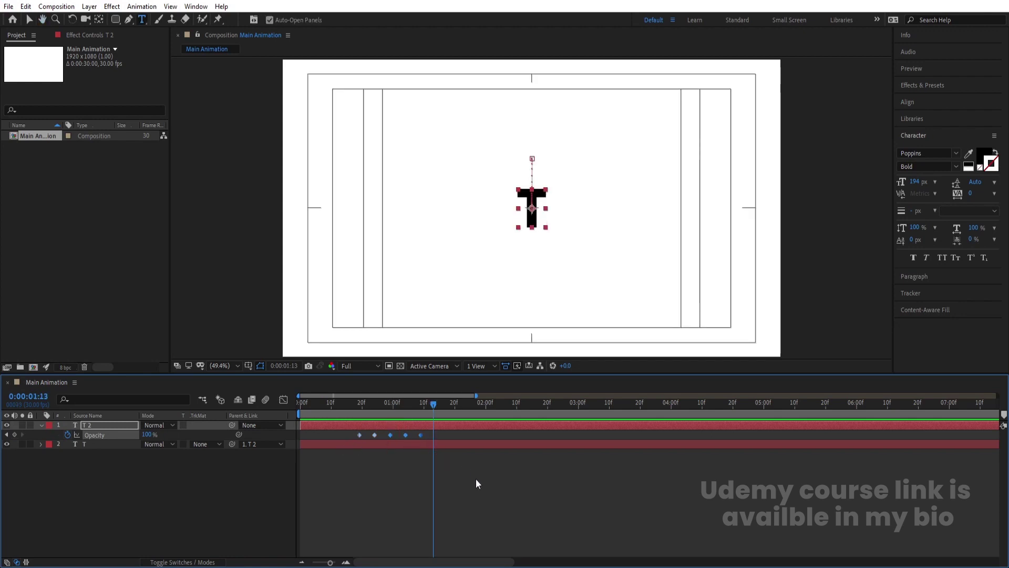
left_click_drag(477, 483, 311, 415)
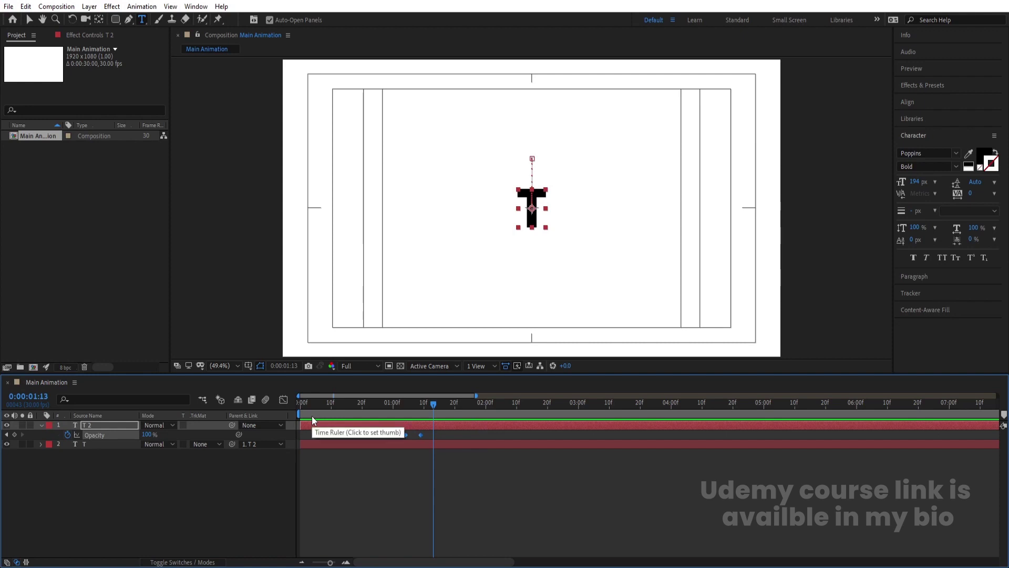
key("F9")
left_click_drag(381, 417, 285, 409)
key("space")
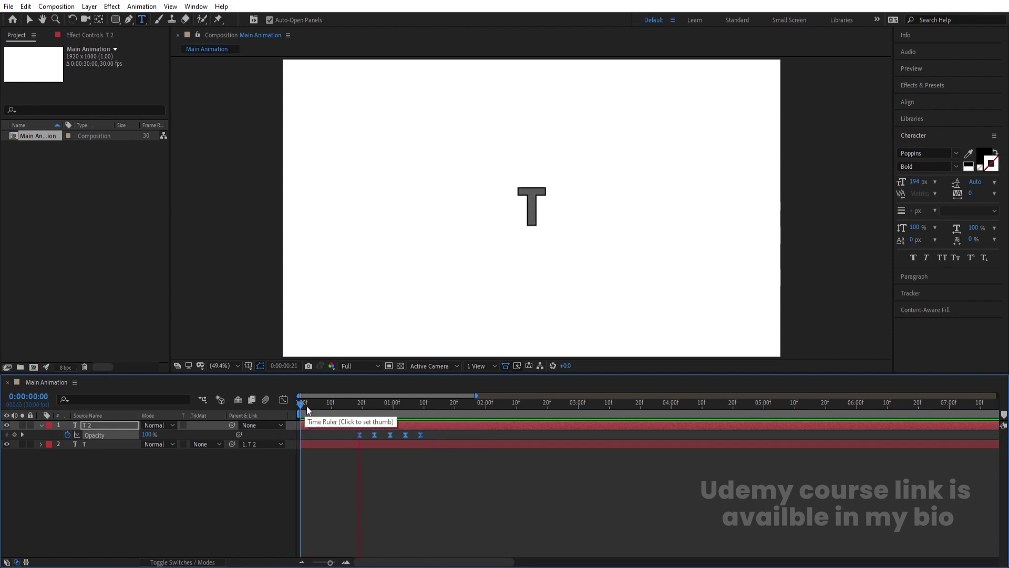
key("space")
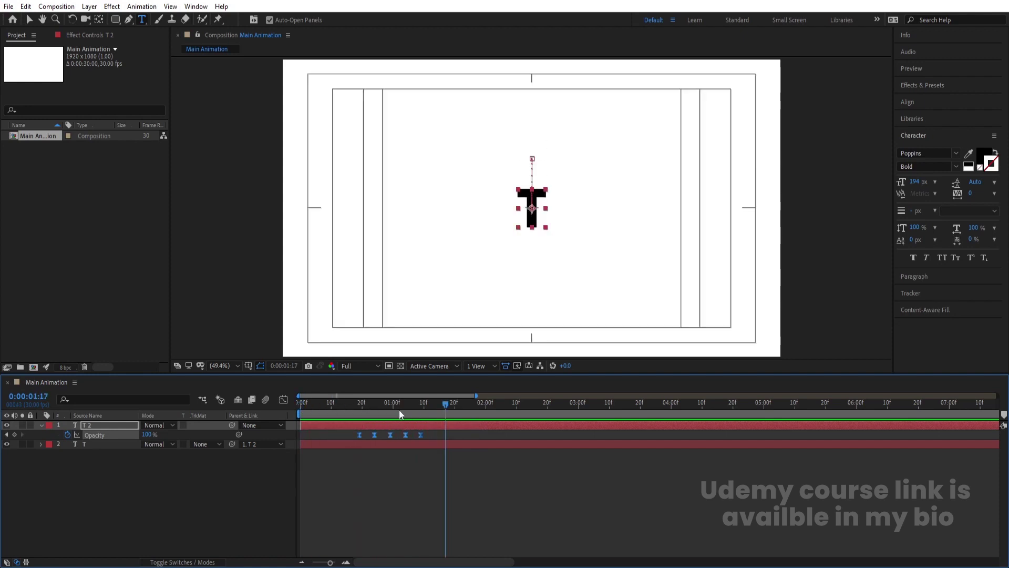
left_click(431, 436)
- Add Opacity keyframes of 0% at 1:14 and 100% at 2:00
mouse_move(438, 408)
left_mouse_down()
mouse_move(424, 409)
mouse_move(436, 411)
left_mouse_up()
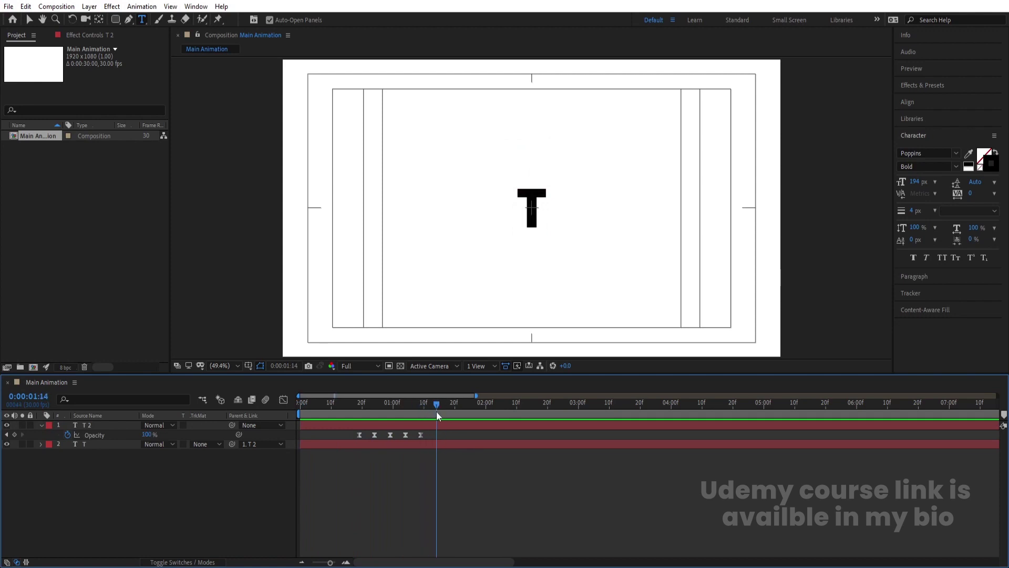
left_click(152, 432)
type("0")
key("Return")
left_click_drag(462, 409, 485, 404)
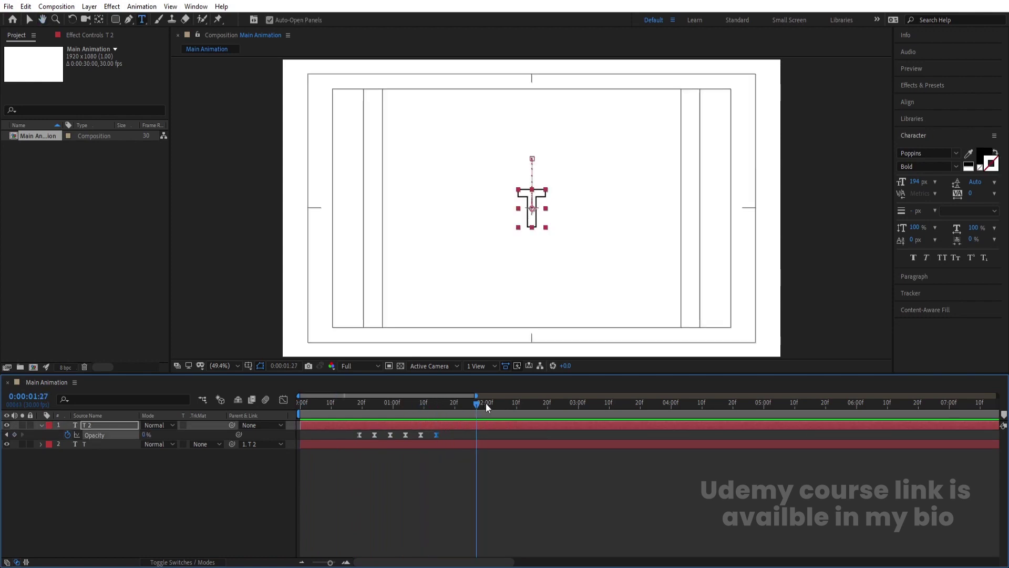
left_click(149, 434)
type("100")
key("Return")
- Preview the opacity fade-in from the start of the timeline
left_click(399, 402)
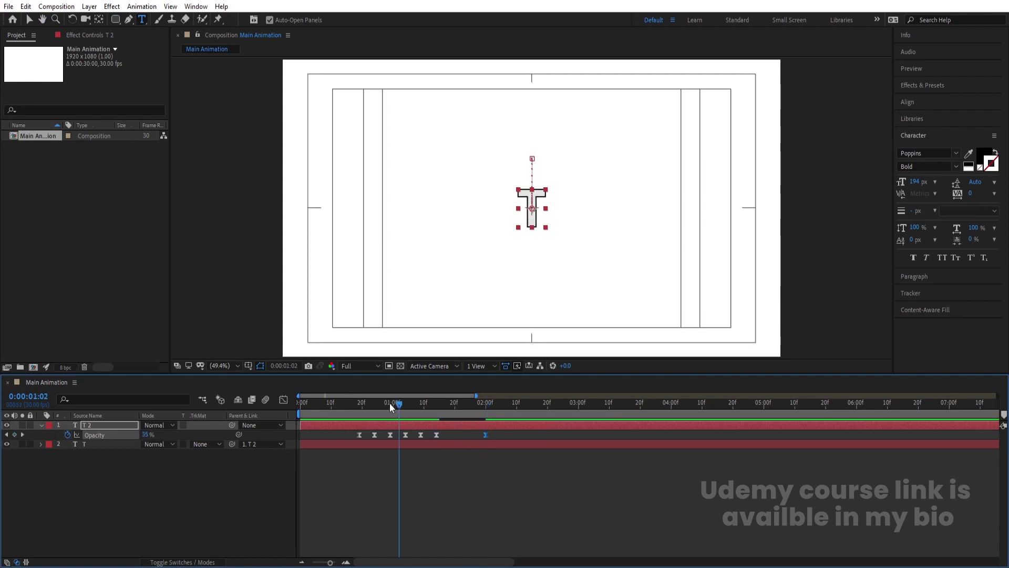
left_click(337, 402)
key("space")
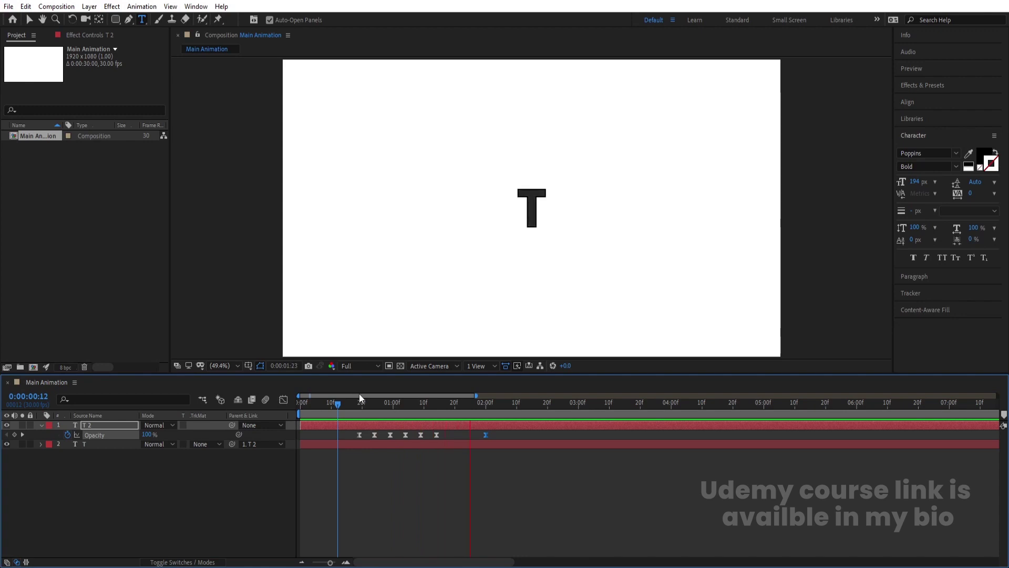
key("space")
left_click_drag(424, 411, 260, 412)
key("space")
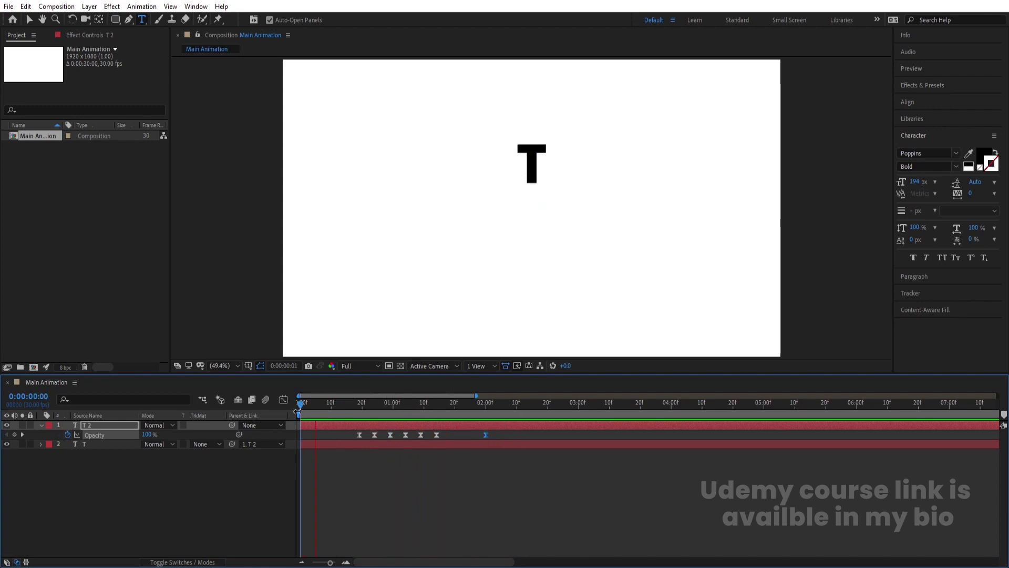
key("space")
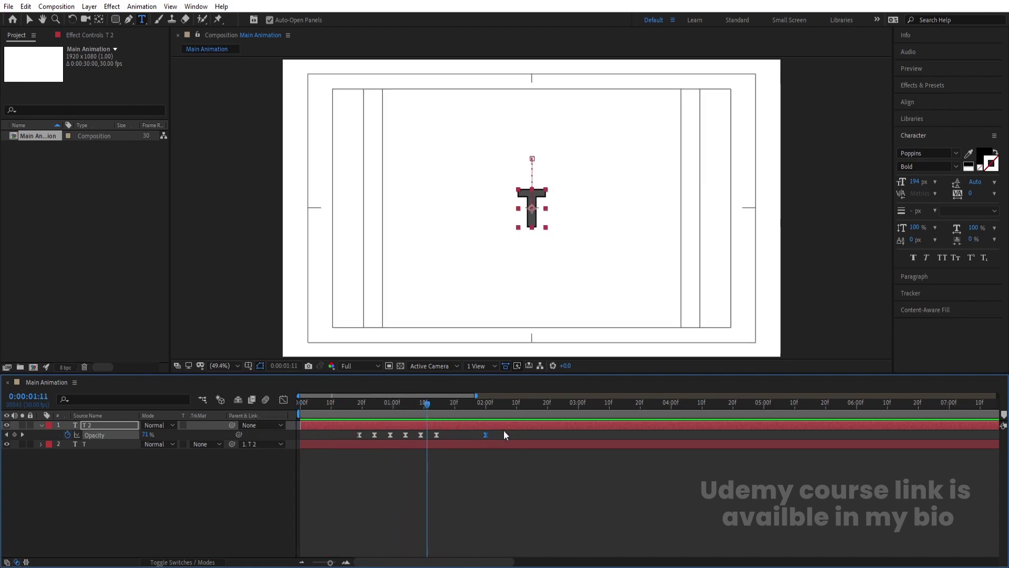
- Shift all seven Opacity keyframes to start at frame 10, preview, and select both layers
left_click_drag(503, 431, 330, 437)
left_click(332, 402)
key("minus")
key("space")
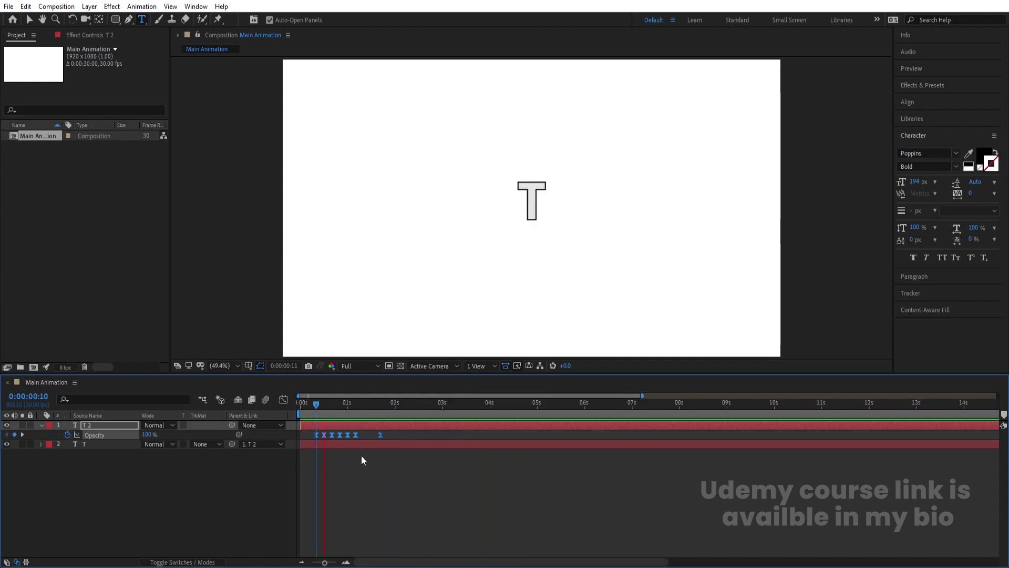
left_click(394, 468)
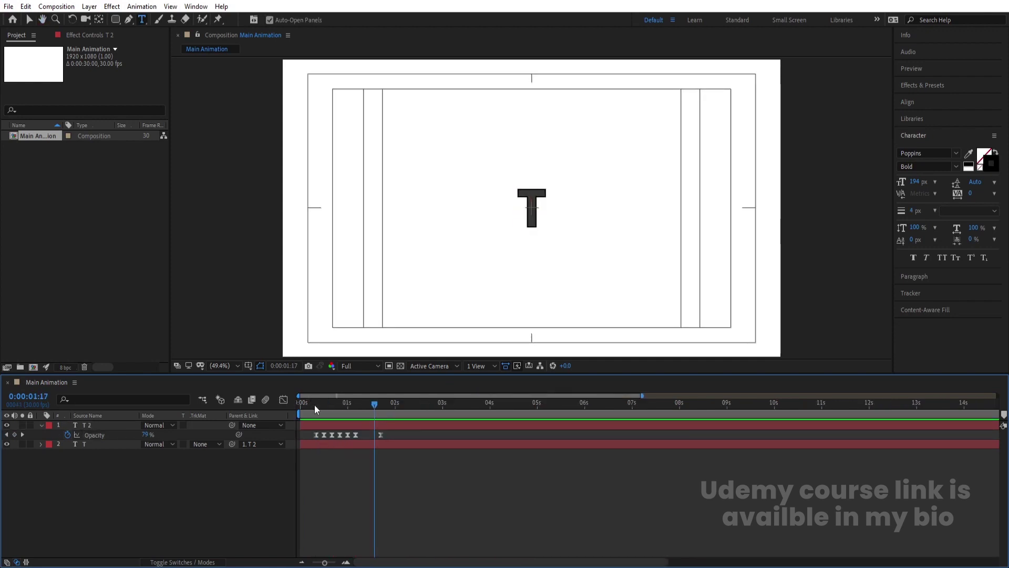
left_click_drag(314, 405, 267, 406)
key("space")
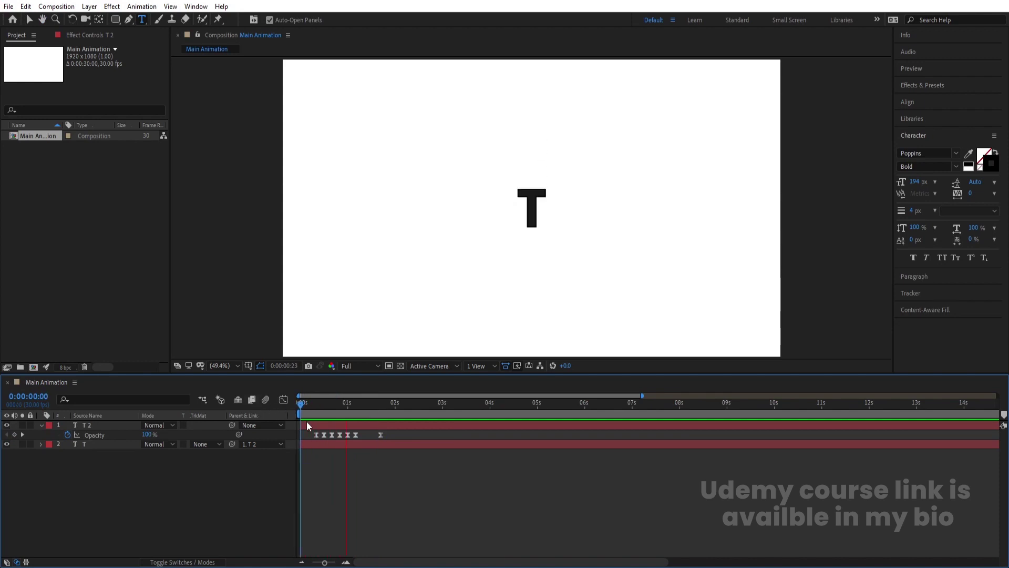
key("space")
left_click_drag(152, 496, 75, 413)
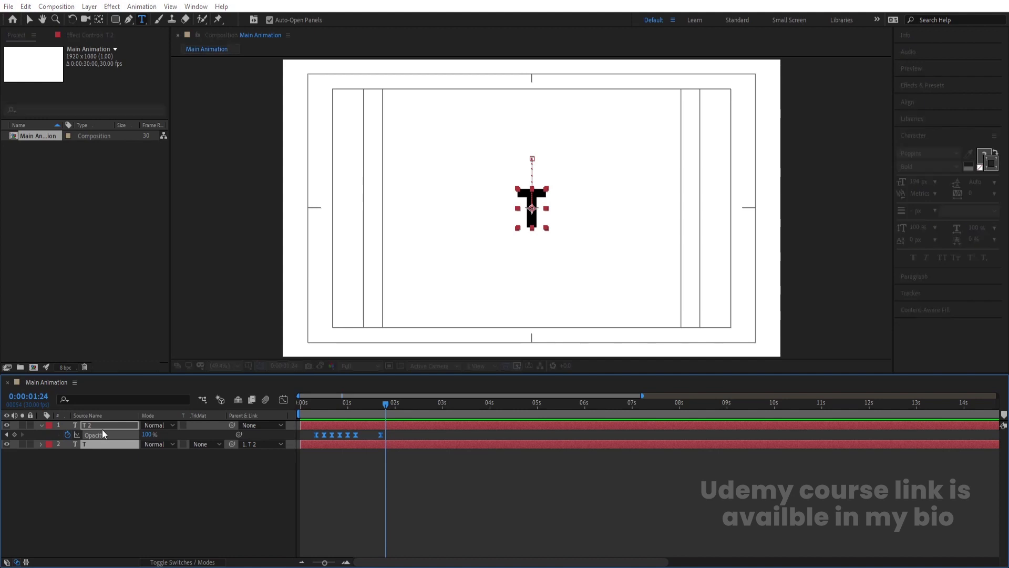
- Pre-compose the selected layers into a comp named T and lock it
key("ctrl+shift+c")
type("T")
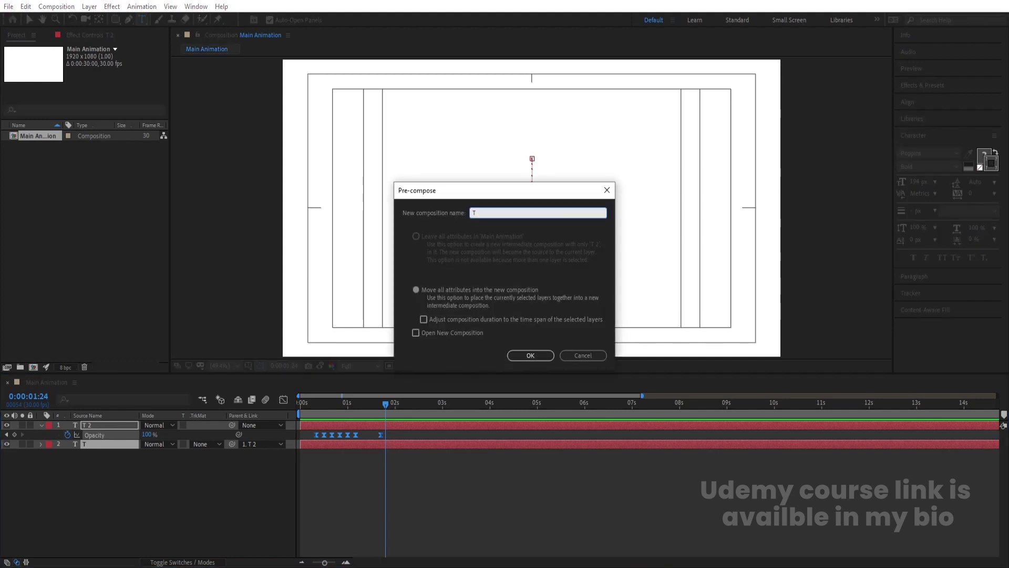
key("Return")
left_click(30, 425)
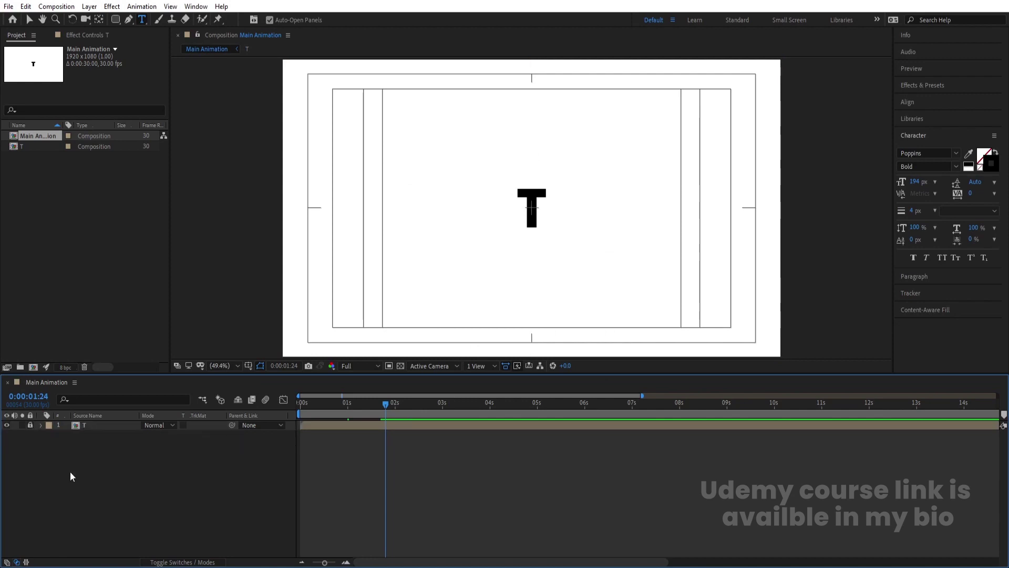
- Create a new solid T text layer with a red fill
left_click(390, 215)
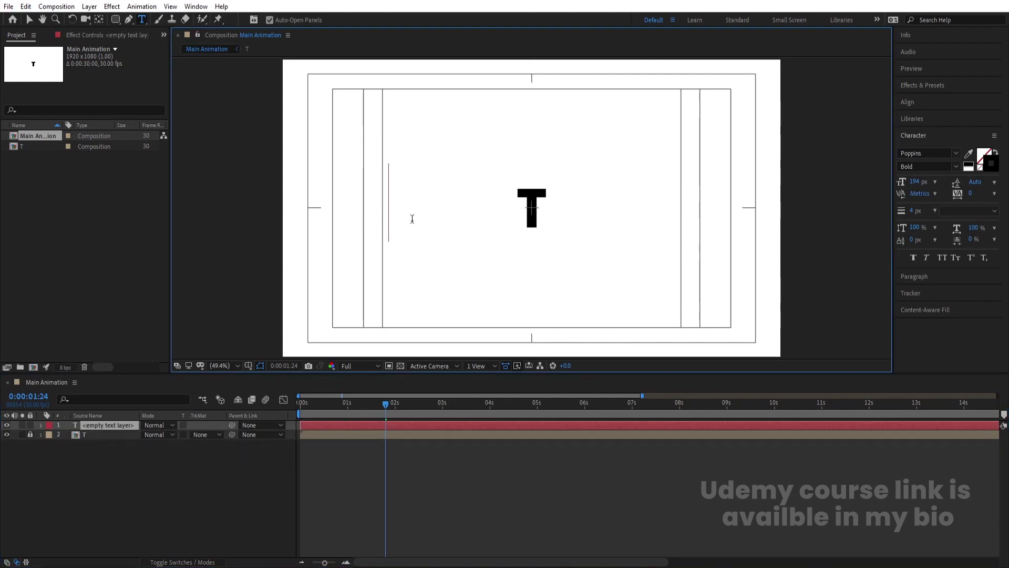
type("T")
key("ctrl+a")
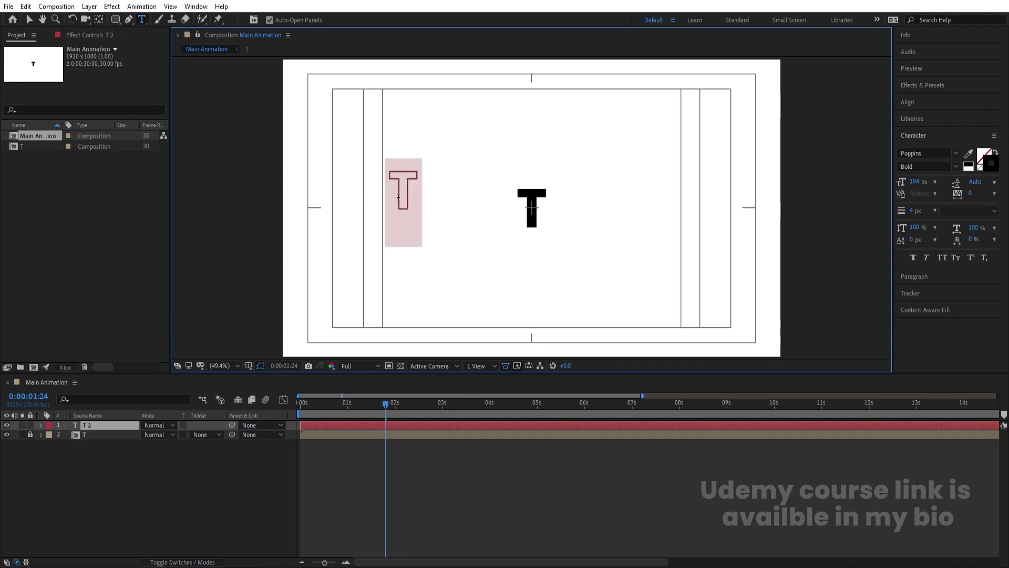
left_click(980, 168)
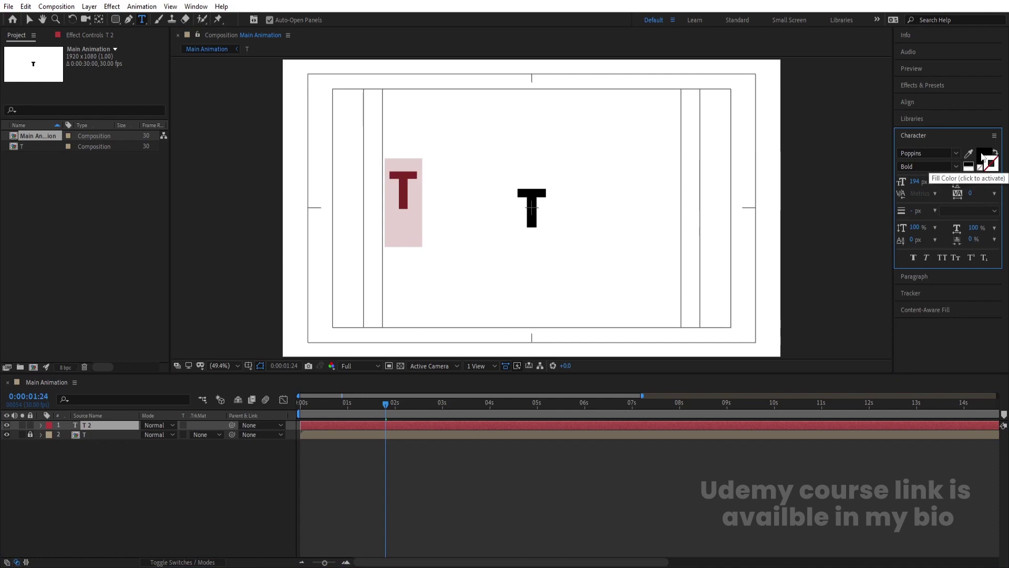
left_click(982, 156)
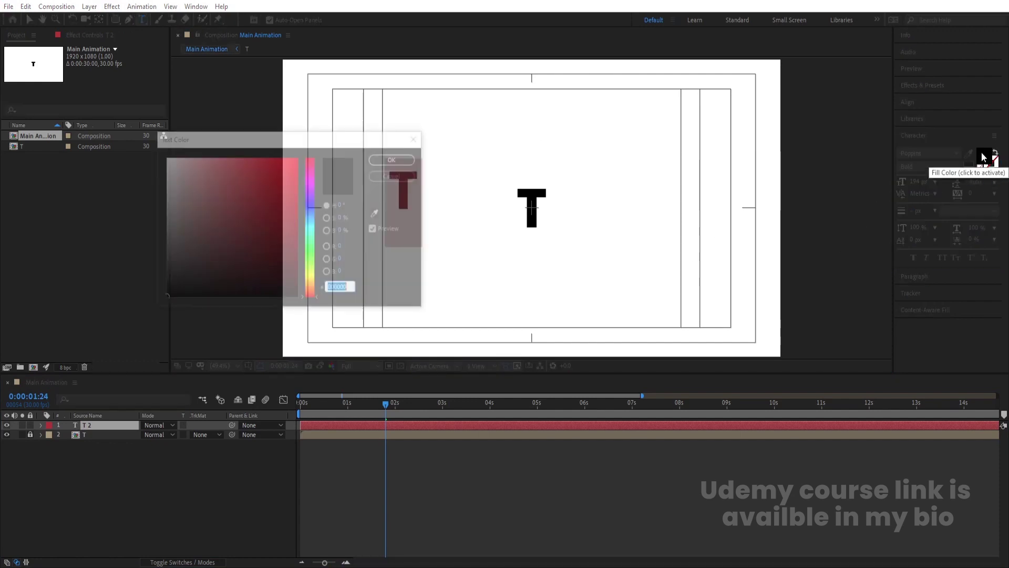
left_click(274, 178)
left_click(394, 158)
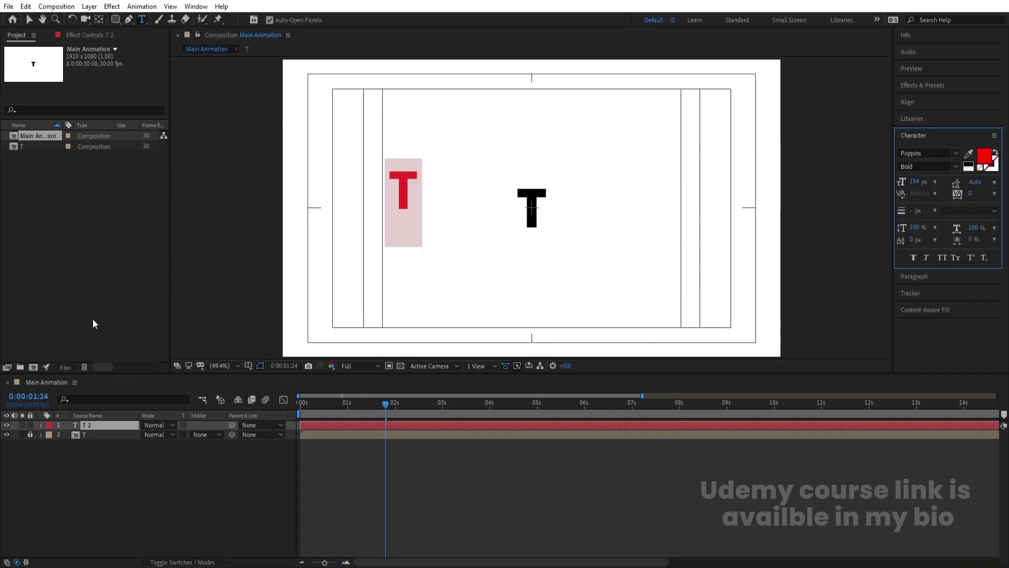
left_click(90, 478)
- Centre the red T's anchor point and align it to the composition centre
left_click(88, 426)
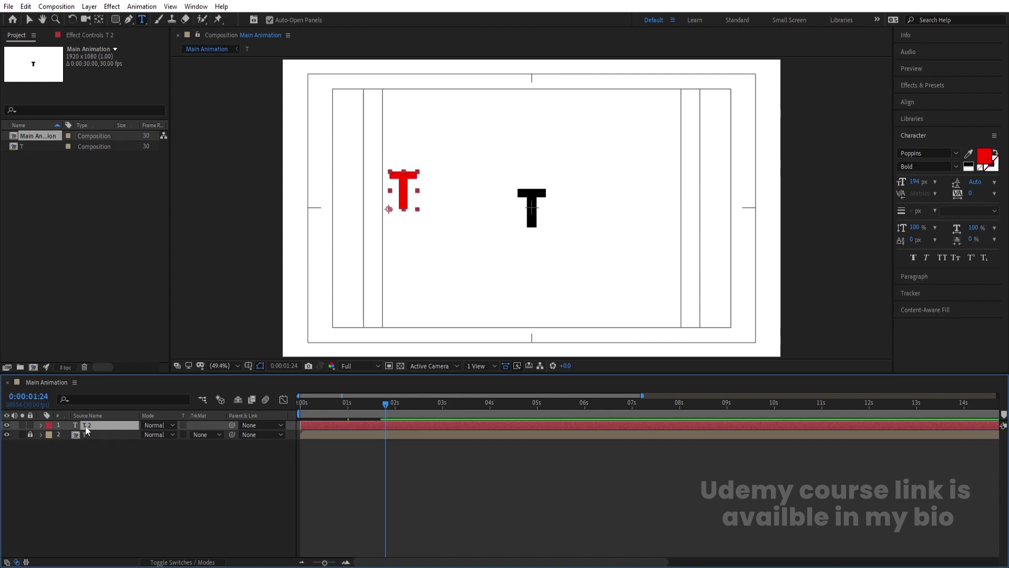
key("ctrl+alt+Home")
left_click(922, 104)
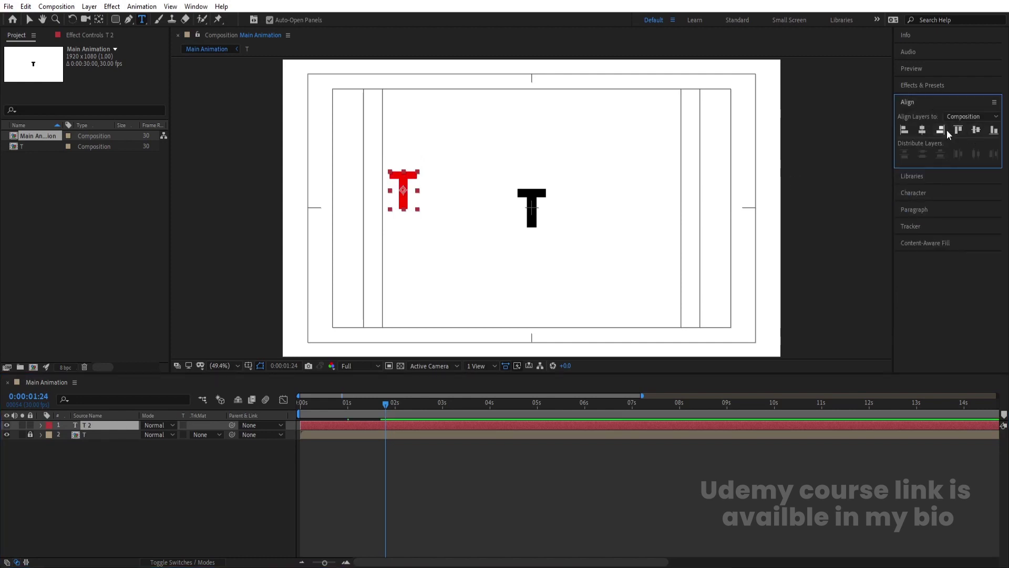
left_click(924, 129)
left_click(977, 130)
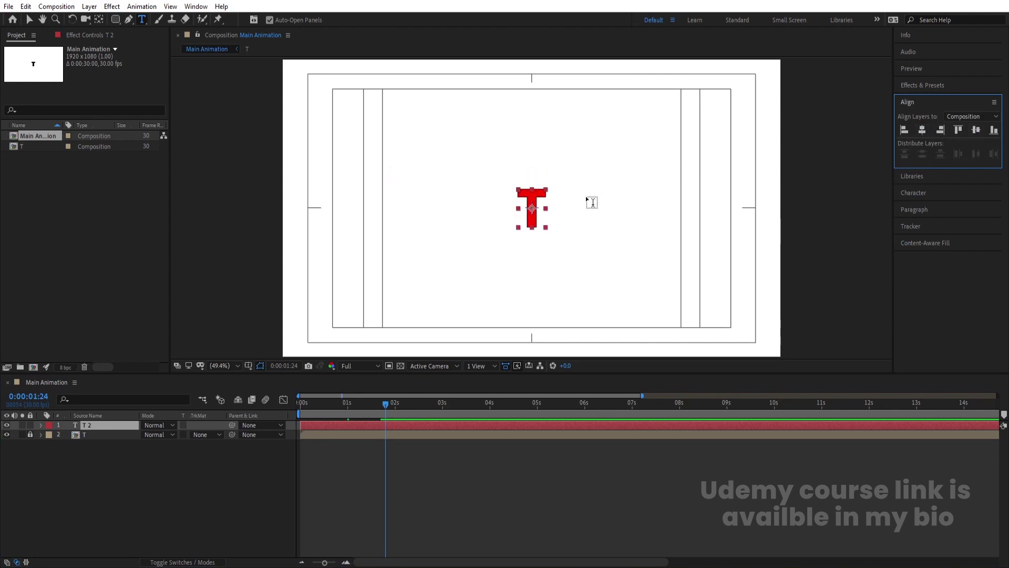
- Retype the red text as TYPOGRAPHY, centre it horizontally, and move it below the T layer
double_click(539, 198)
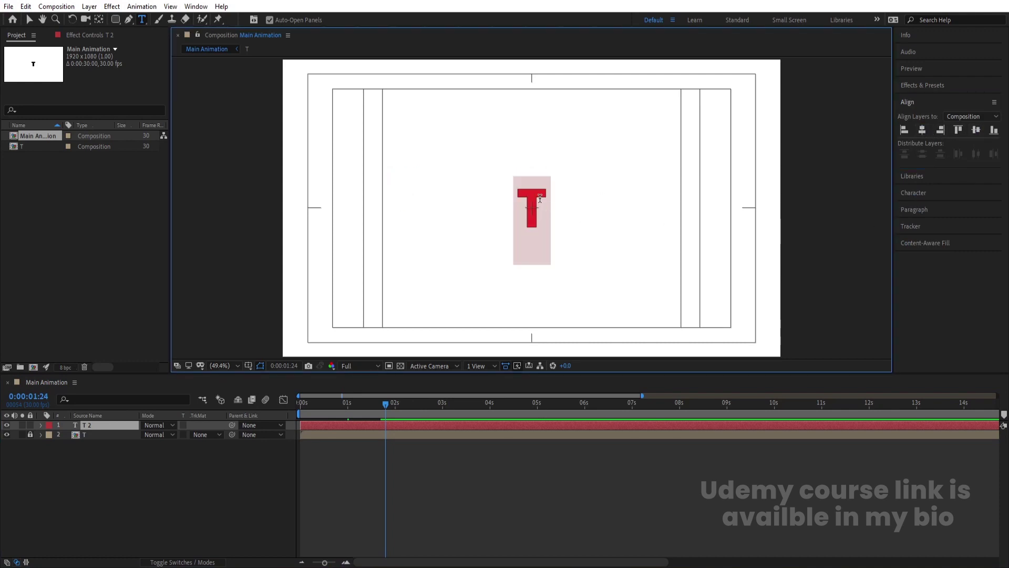
type("TYPOG")
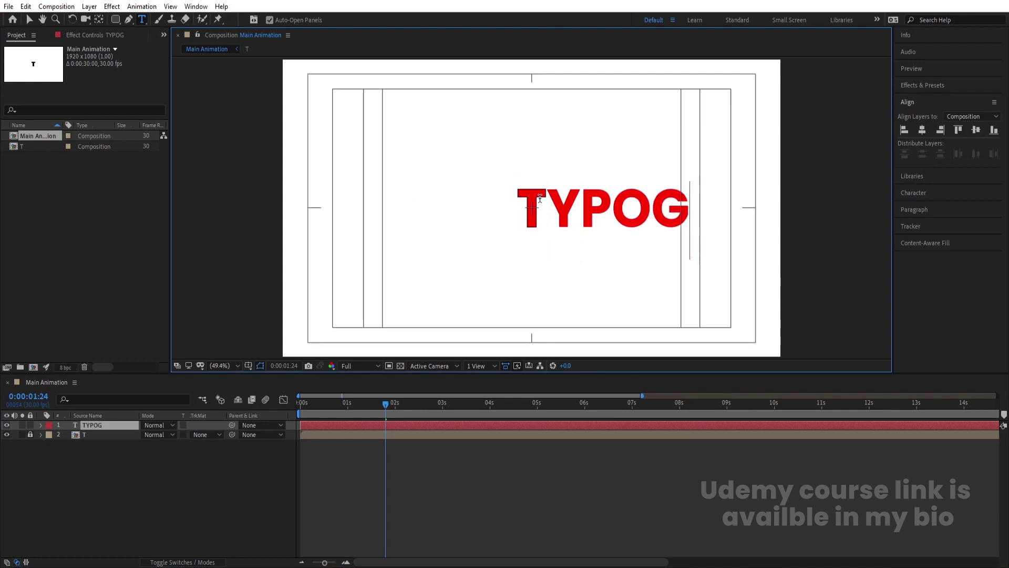
type("RAPHY")
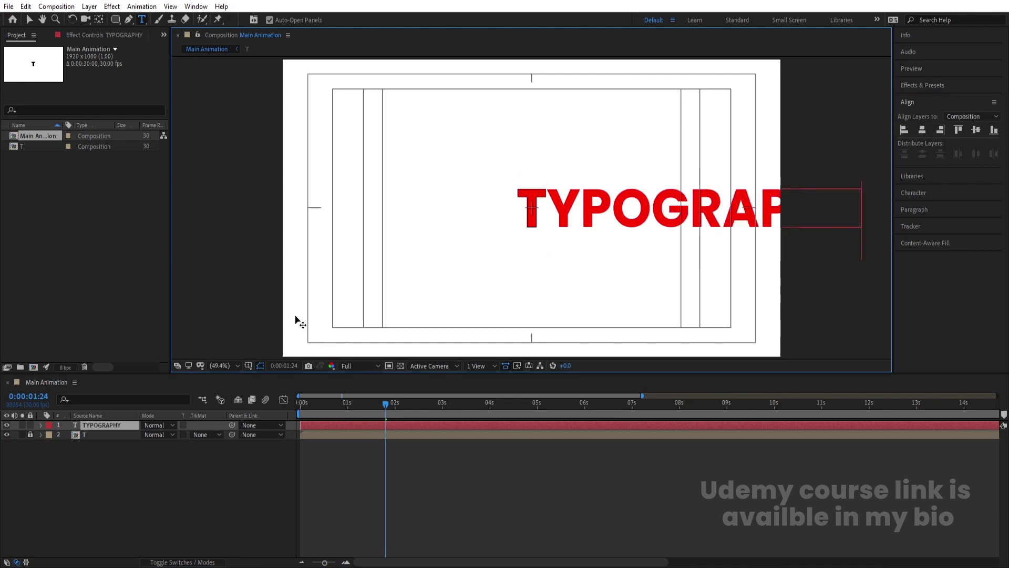
left_click(113, 427)
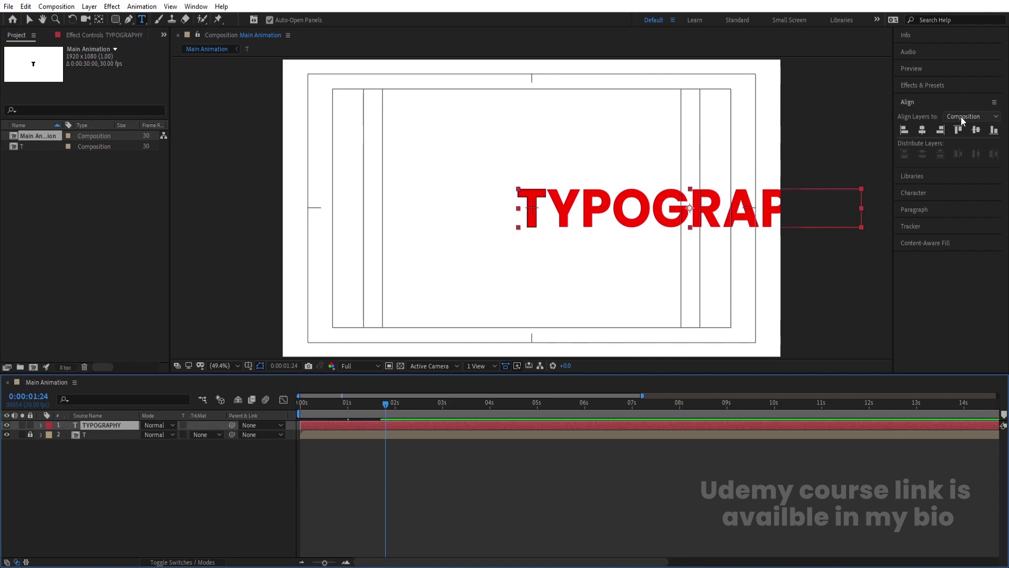
left_click(922, 131)
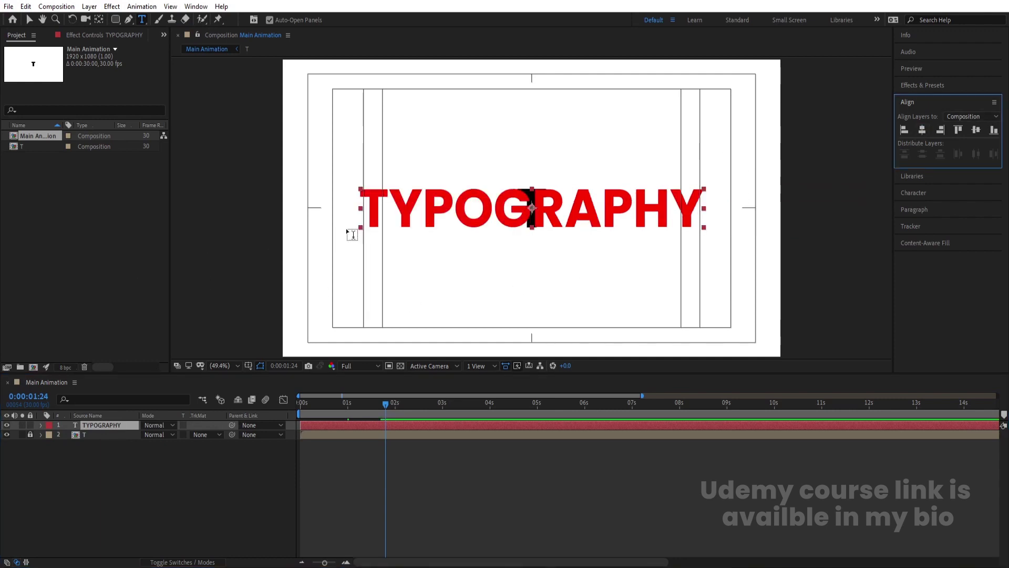
left_click_drag(109, 425, 53, 445)
- Lock TYPOGRAPHY, enable Collapse Transformations on the T pre-comp, and move it over the first letter
left_click(30, 434)
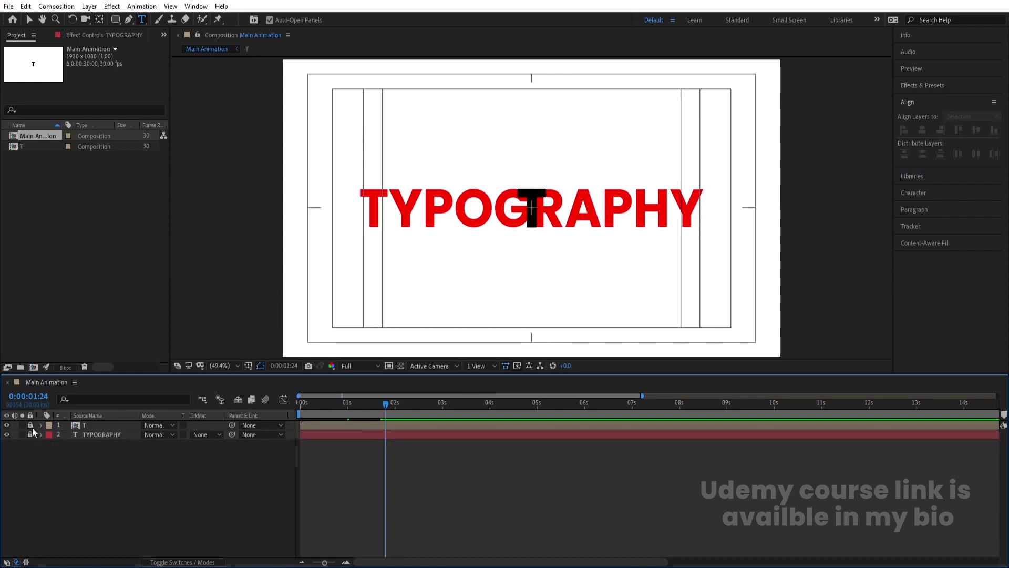
left_click(30, 425)
left_click(91, 426)
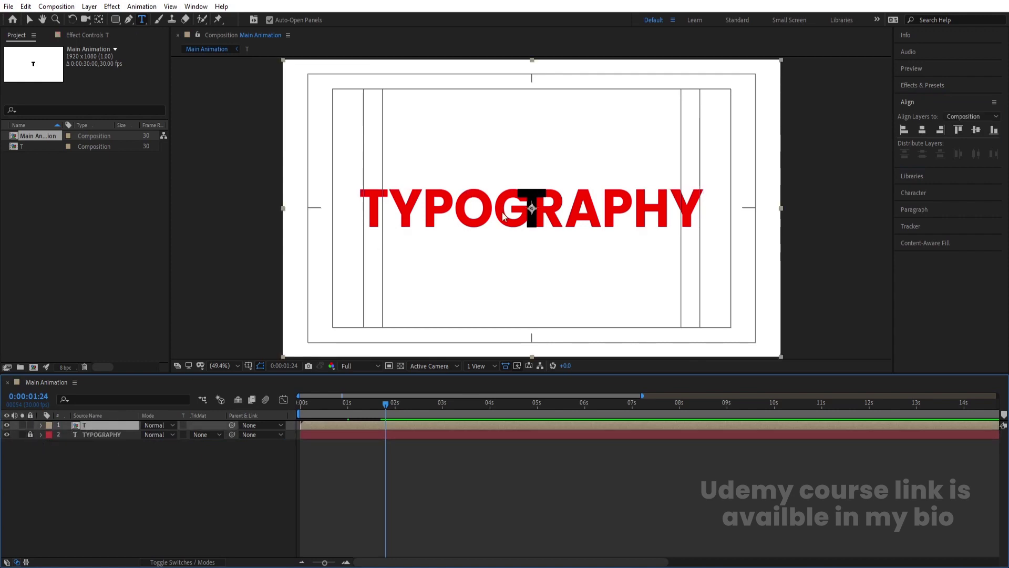
key("v")
key("F4")
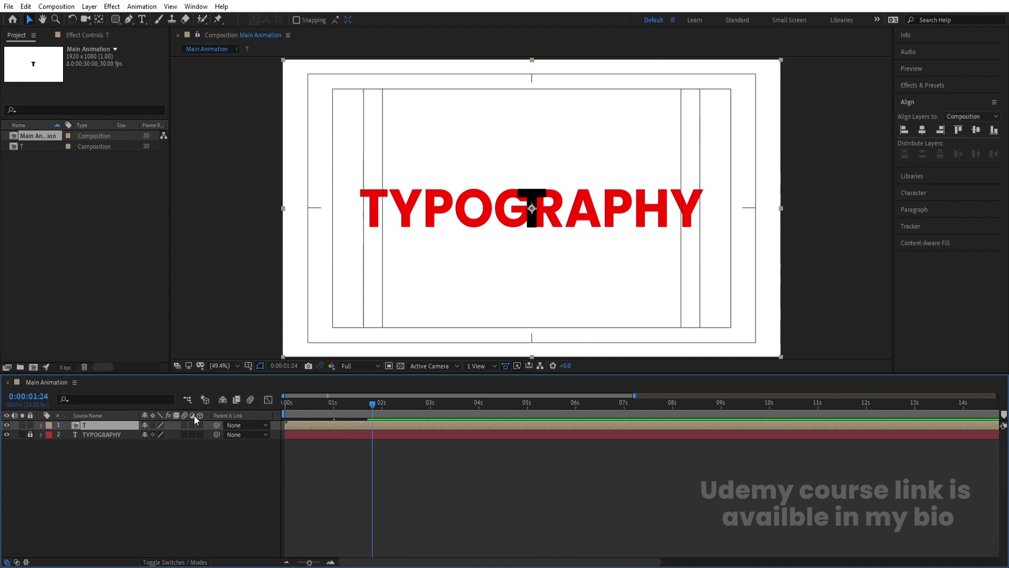
left_click(153, 425)
left_click_drag(534, 209, 377, 209)
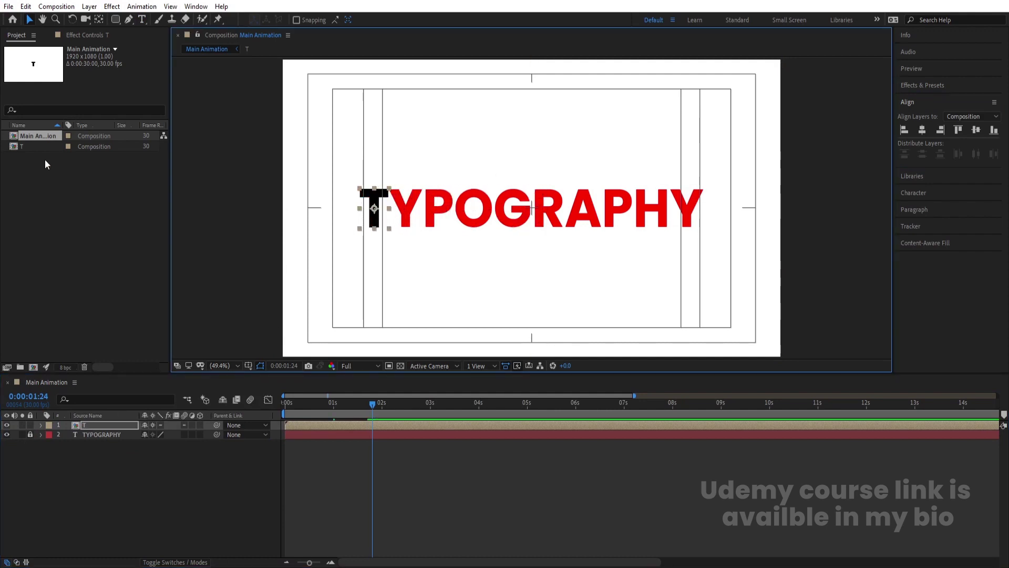
- Duplicate the T composition in the Project panel
left_click(30, 152)
left_click(24, 147)
key("ctrl+d")
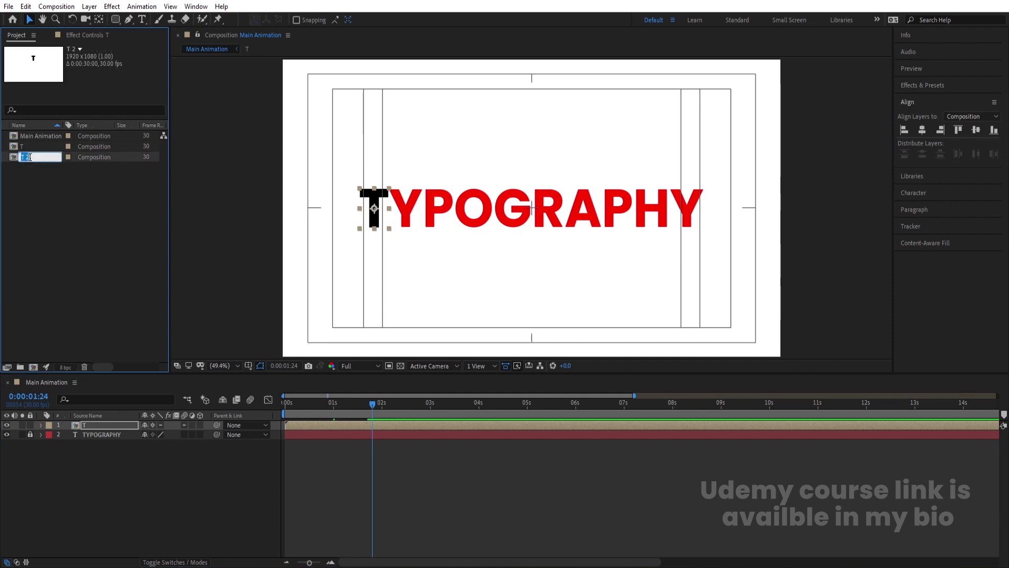
- Name the T copy Y, then duplicate and rename further copies P and O
type("Y")
key("ctrl+d")
key("Return")
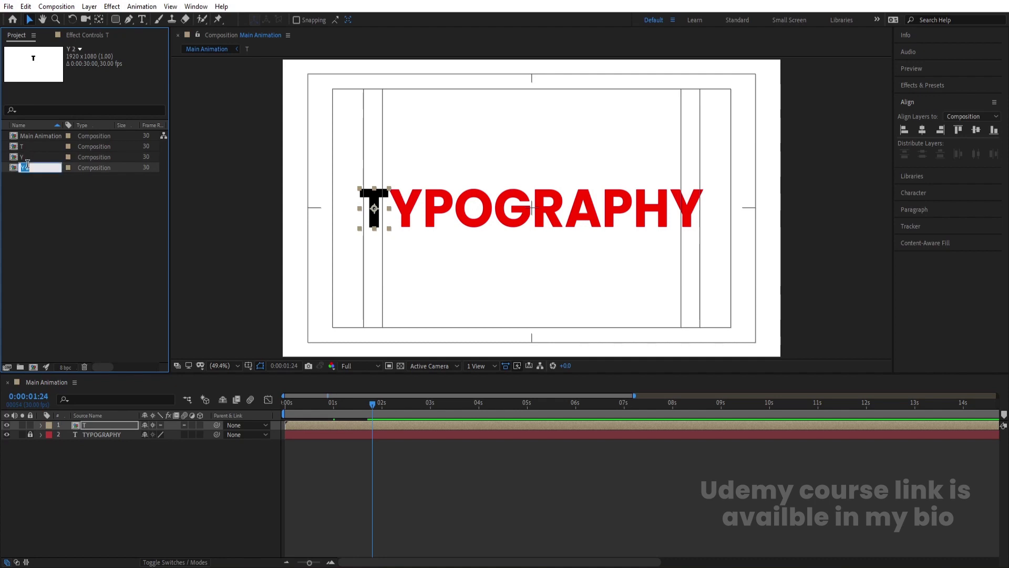
type("P")
key("Return")
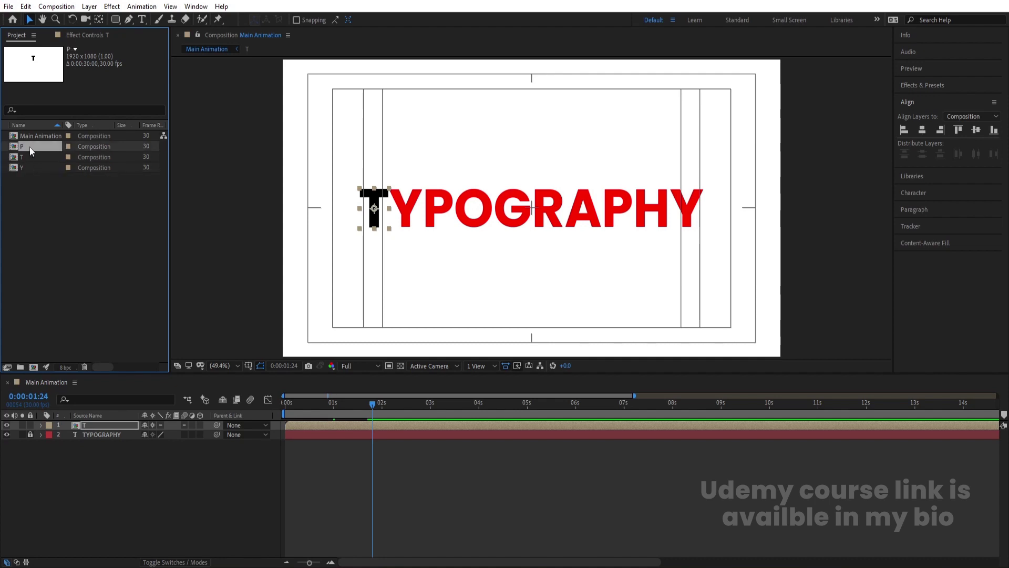
key("ctrl+d")
key("Return")
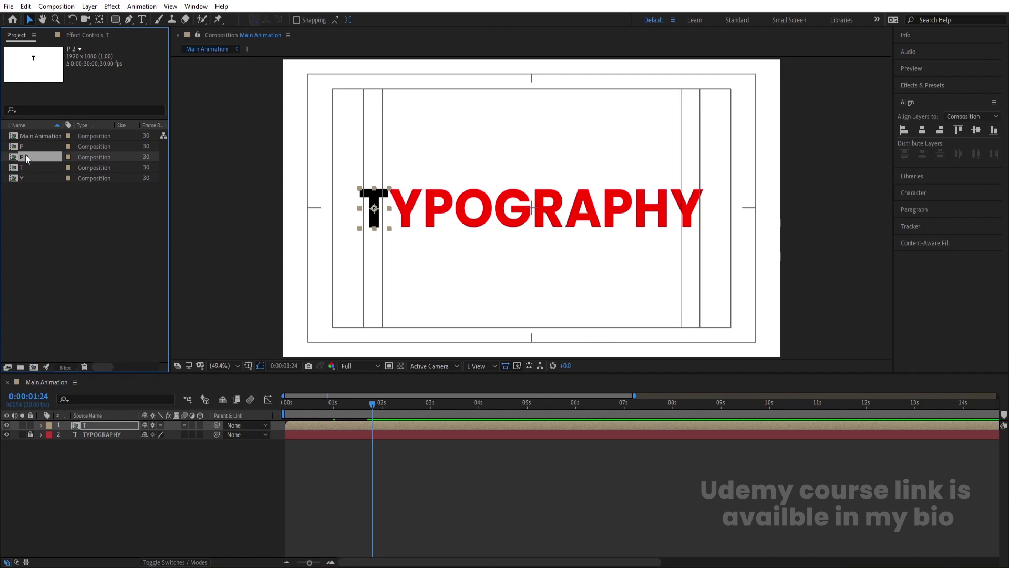
type("O")
key("Return")
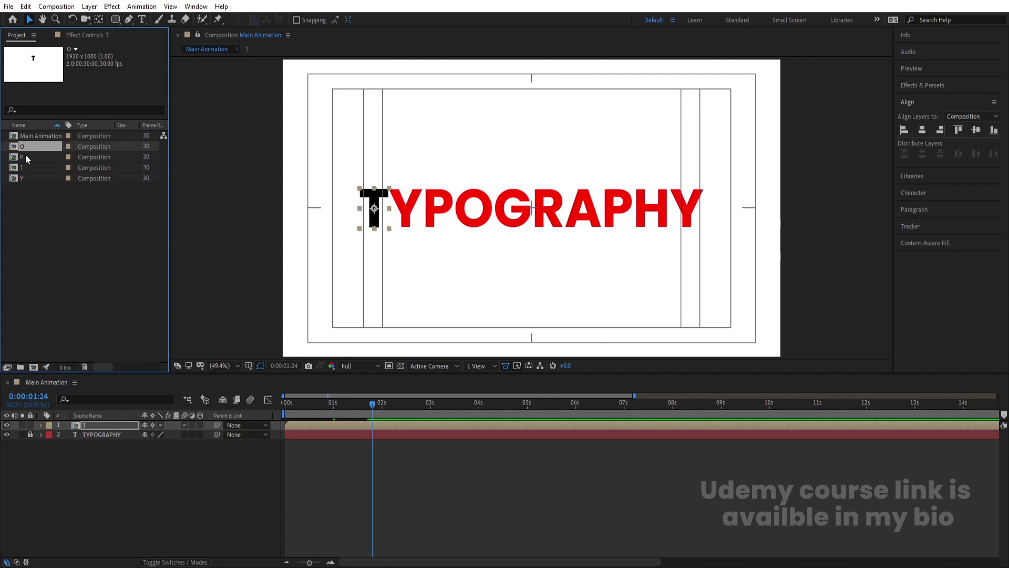
- Duplicate and rename successive letter comps G, R and A
key("ctrl+d")
key("Return")
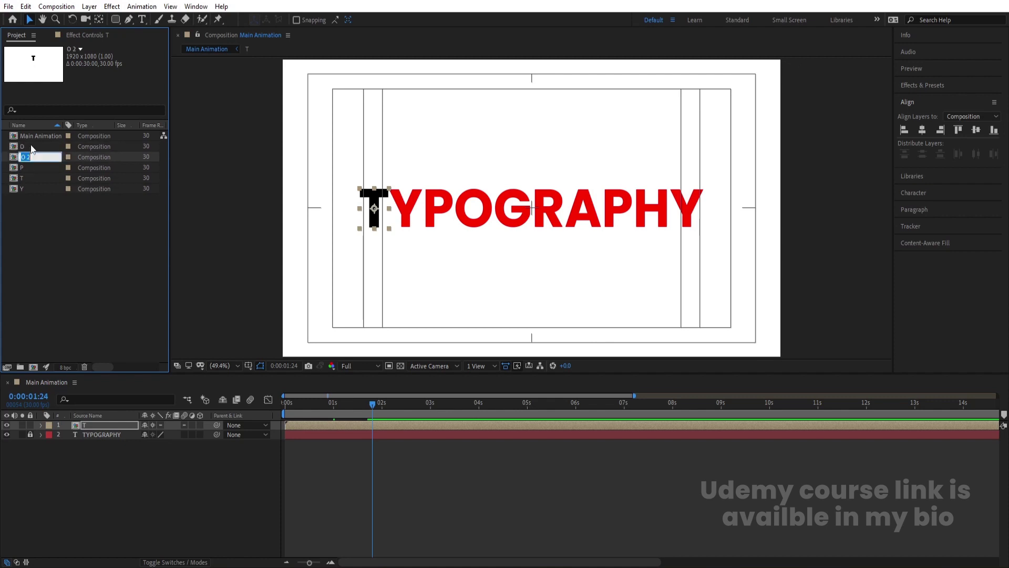
type("G")
key("Return")
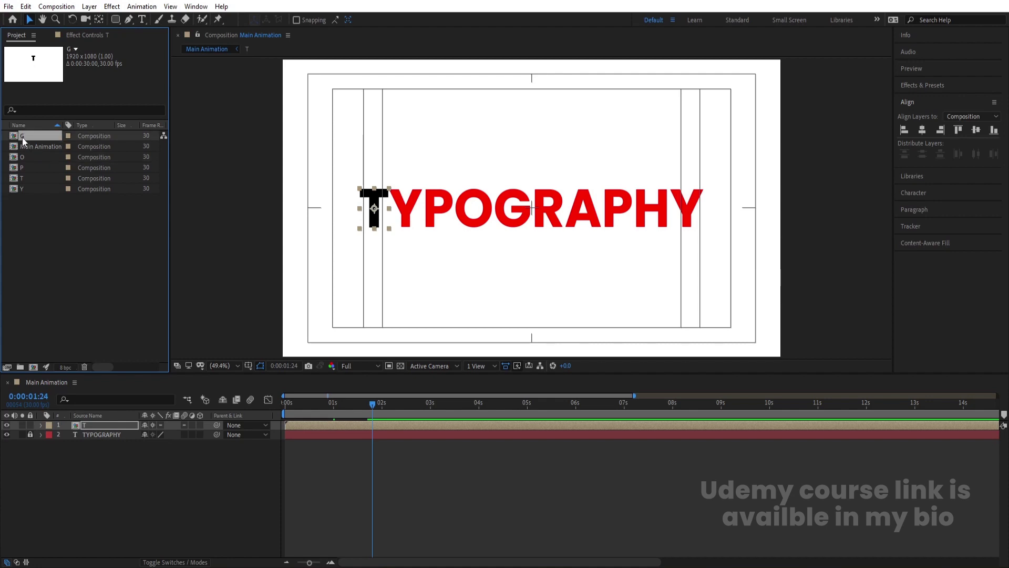
key("ctrl+d")
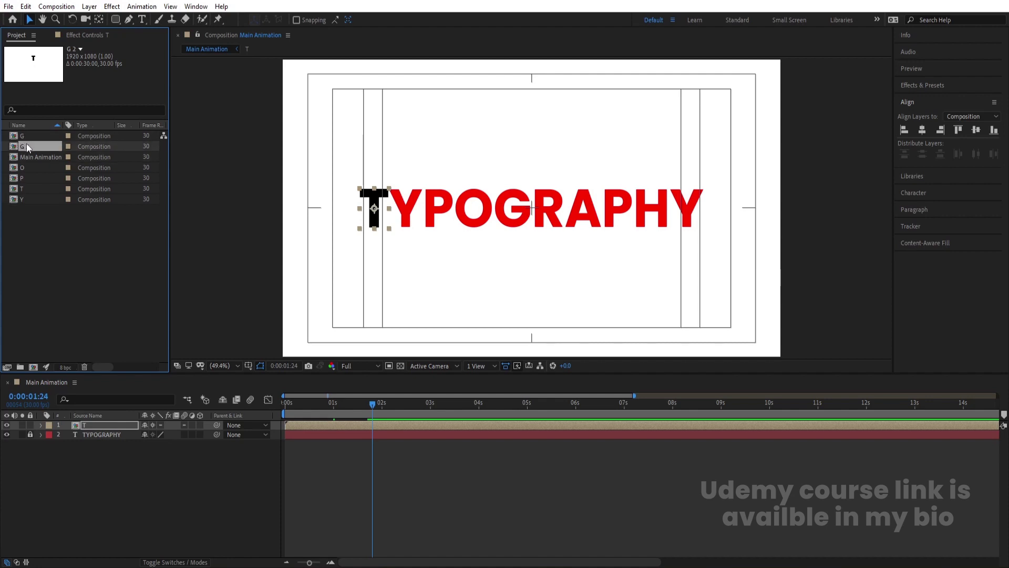
key("Return")
type("R")
key("Return")
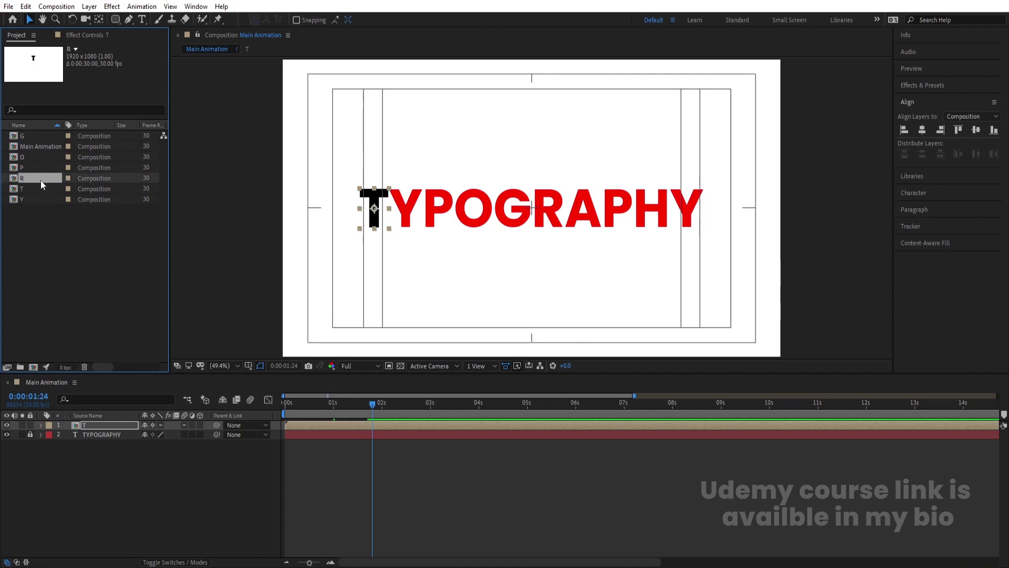
key("ctrl+d")
key("Return")
type("A")
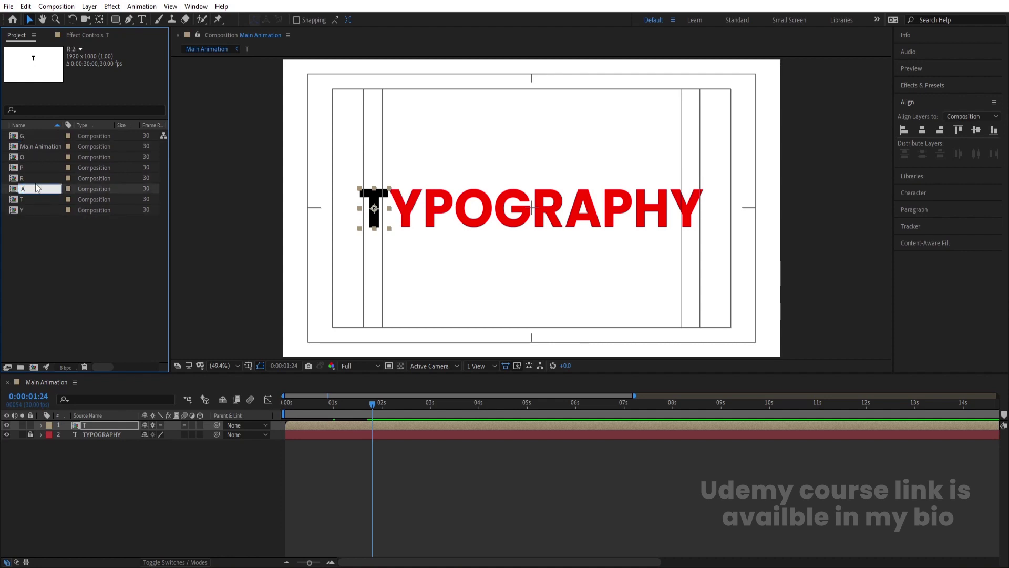
key("Return")
- Duplicate the P composition as H and clear the project selection
left_click(28, 179)
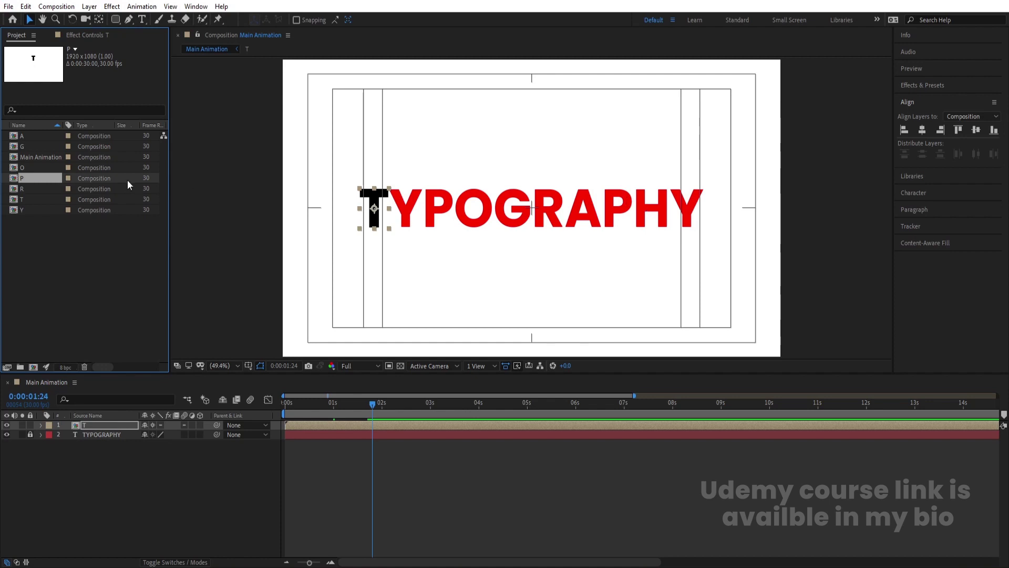
key("ctrl+d")
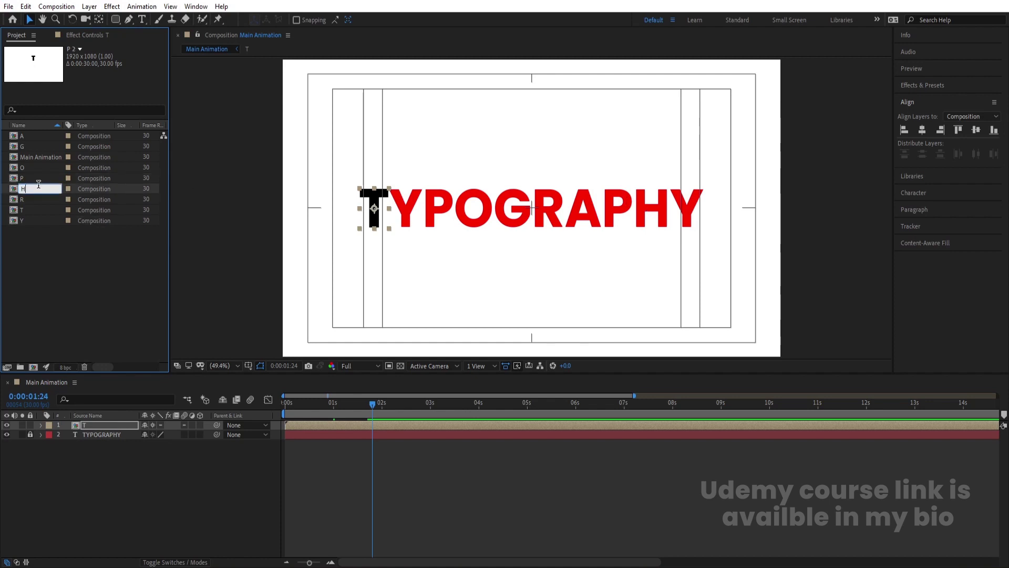
key("Return")
left_click(44, 219)
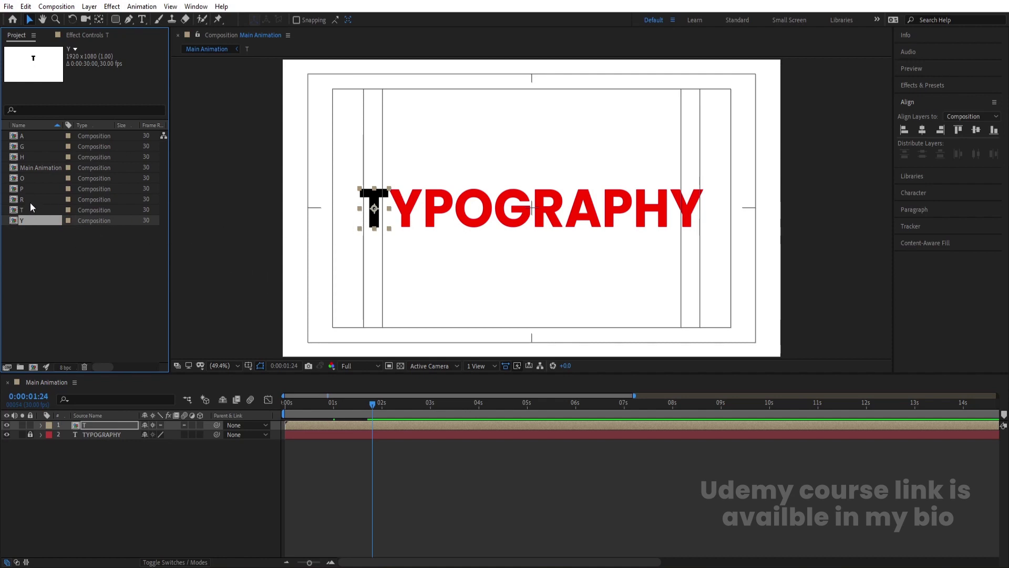
left_click(26, 140, "ctrl")
left_click(49, 289)
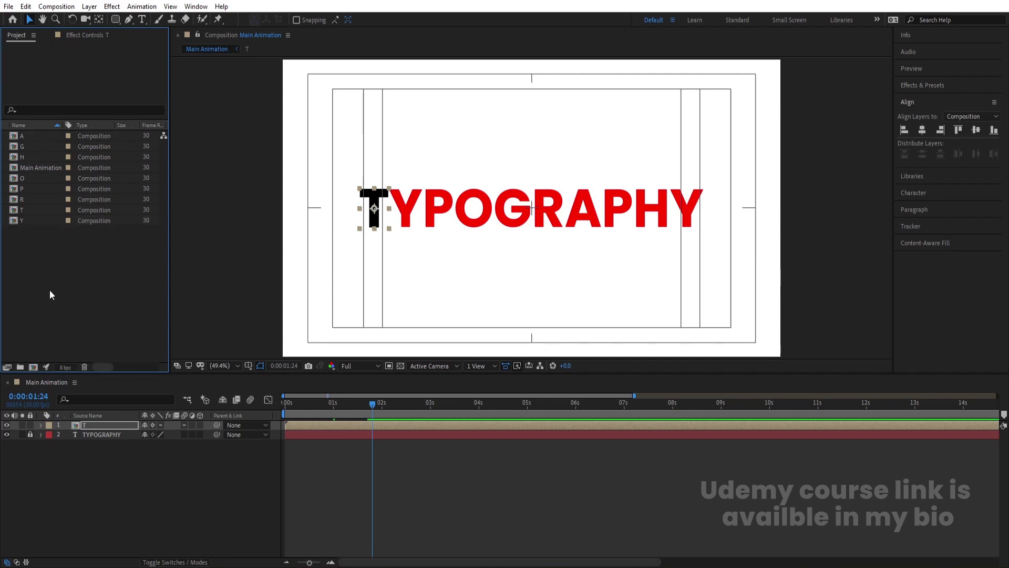
- Add the A, G, H, O, P, R and Y comps as layers in Main Animation
key("ctrl+a")
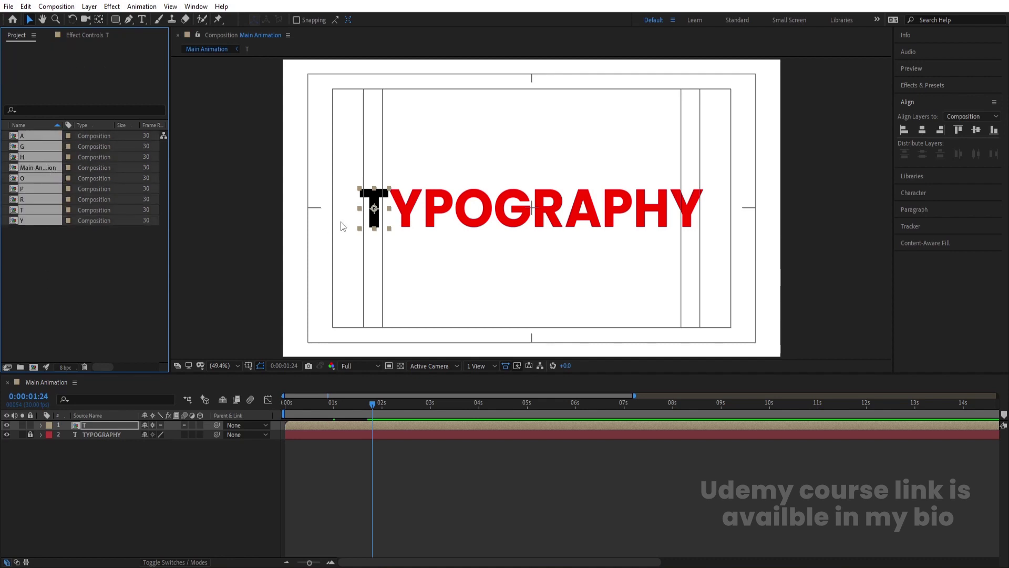
left_click(23, 208, "ctrl")
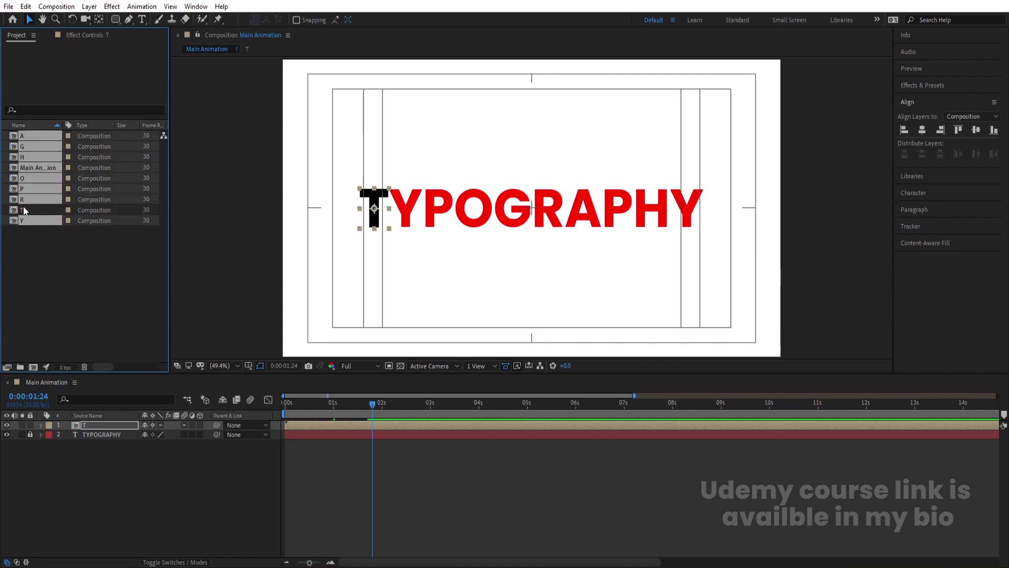
left_click(30, 167, "ctrl")
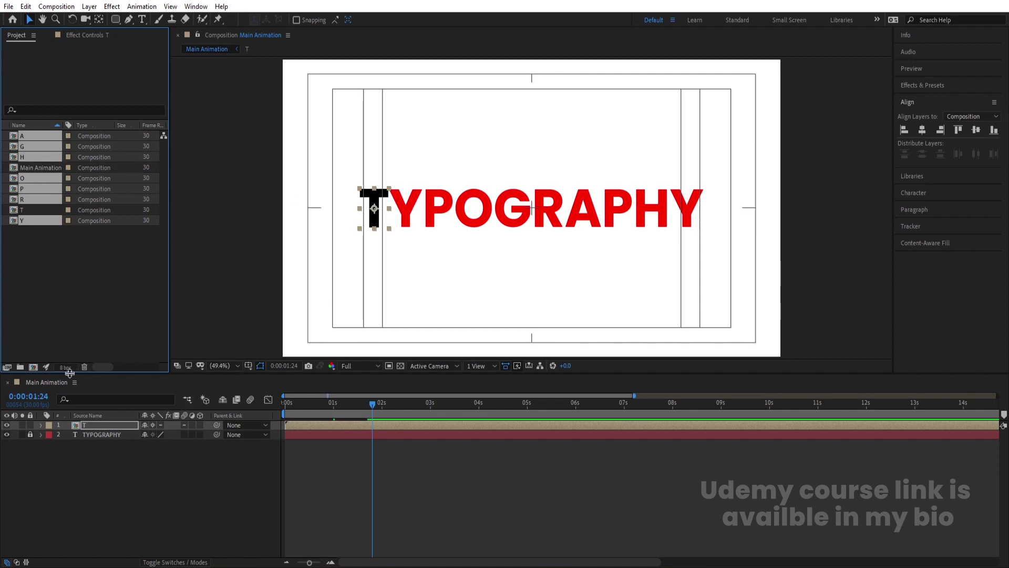
left_click_drag(34, 225, 134, 424)
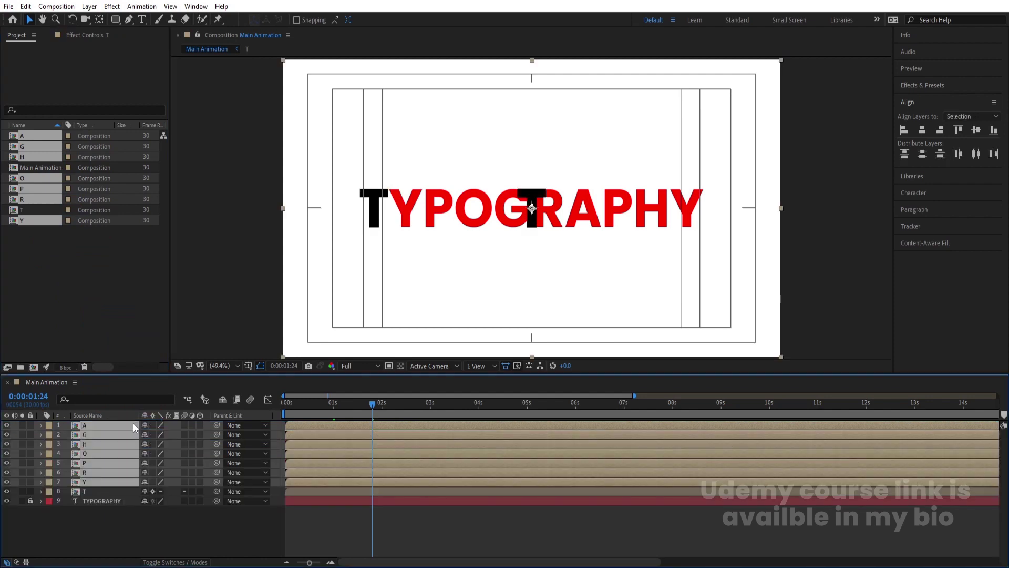
left_click(100, 515)
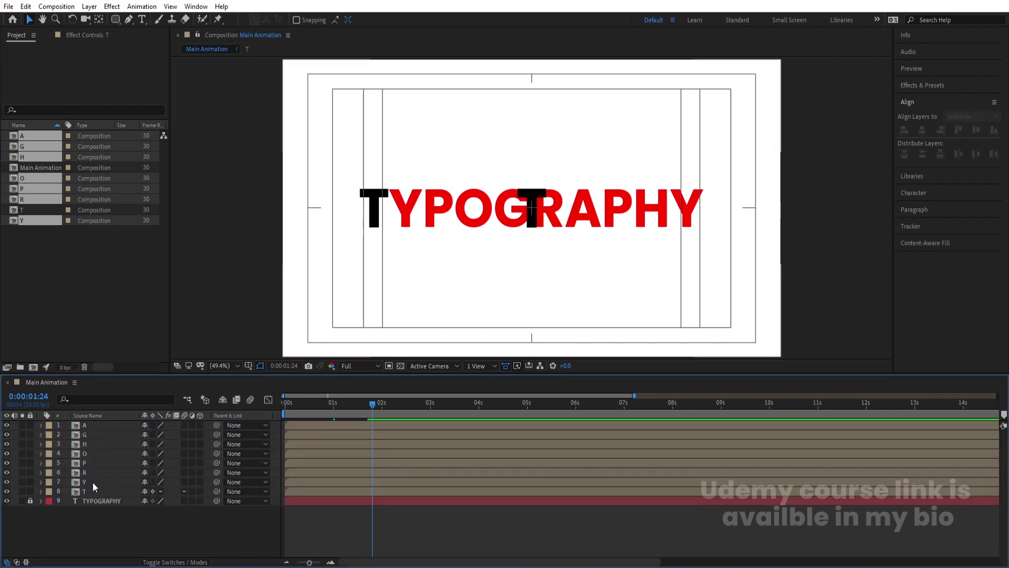
left_click(92, 481)
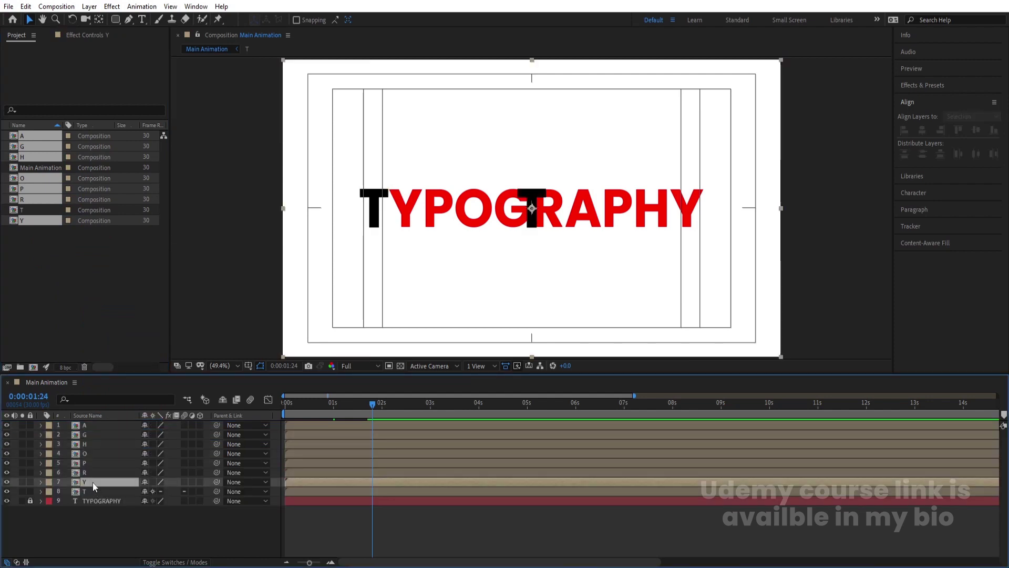
left_click(109, 529)
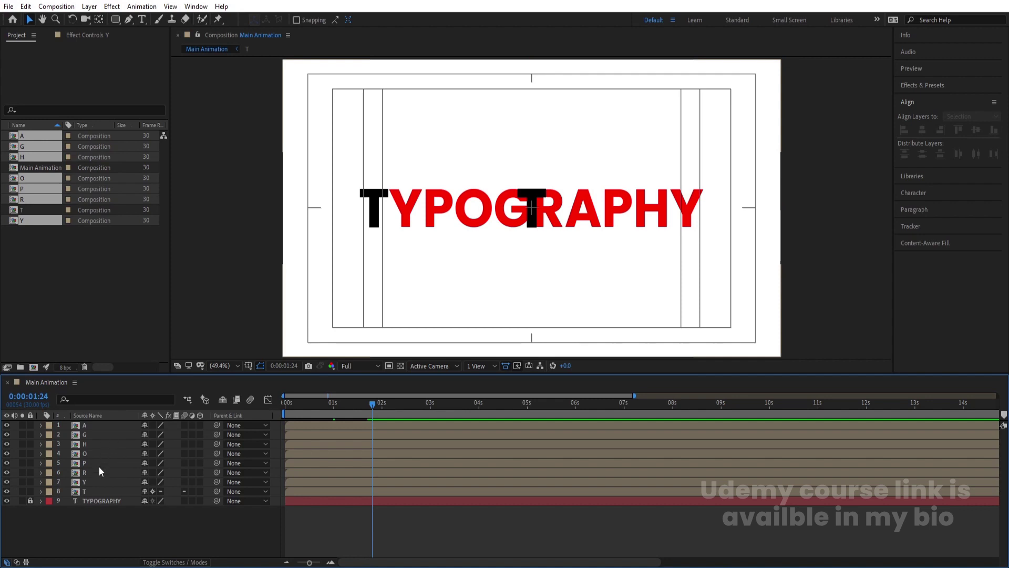
- In the A comp, change both text layers' letter T to A
double_click(88, 428)
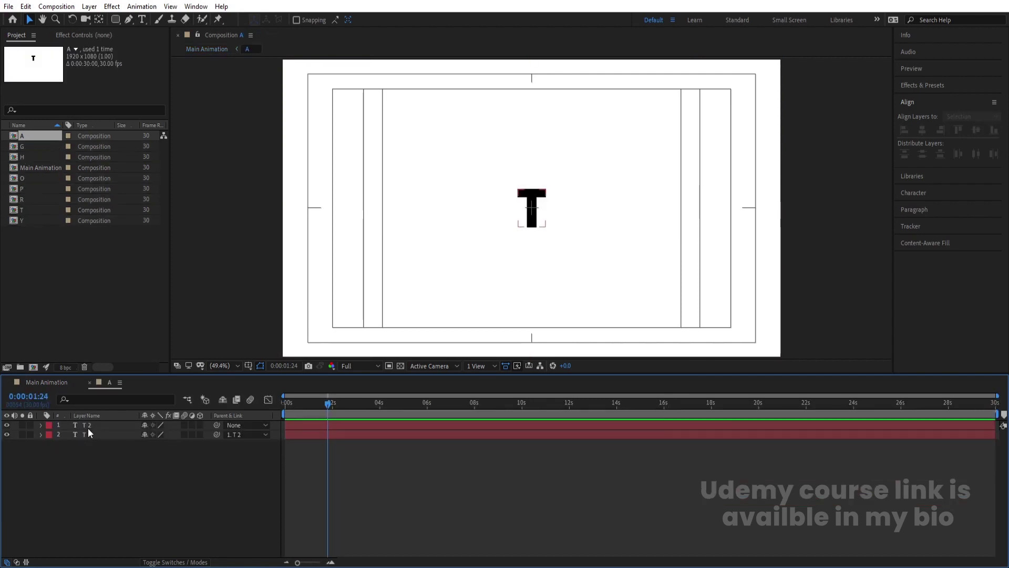
left_click(100, 434)
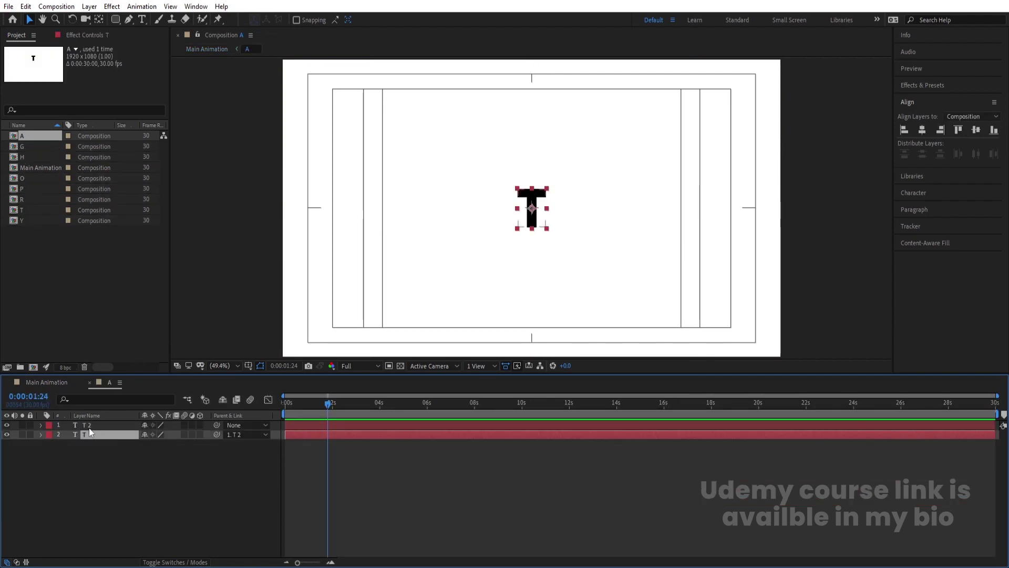
left_click(89, 426)
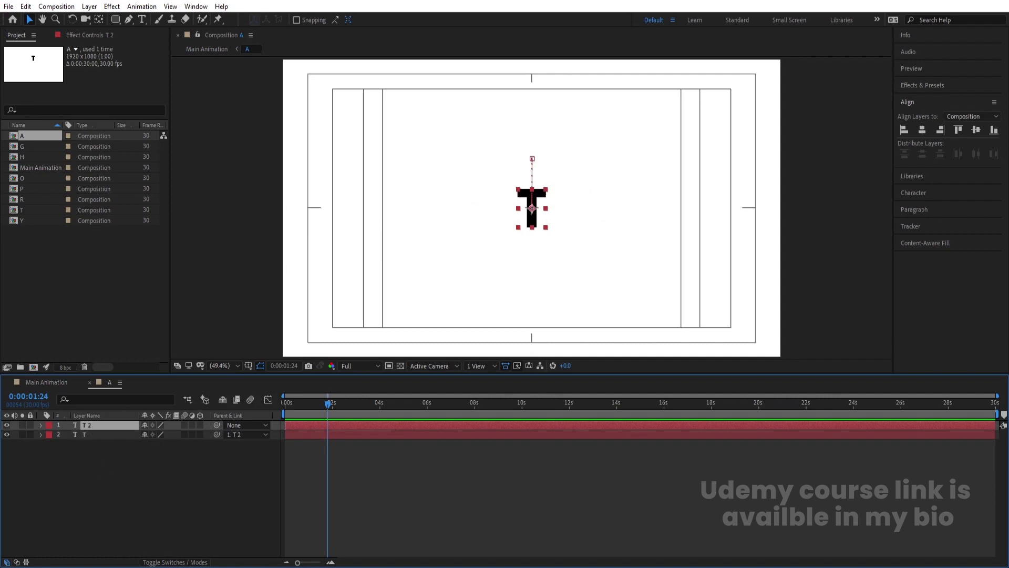
key("ctrl+t")
left_click(541, 209)
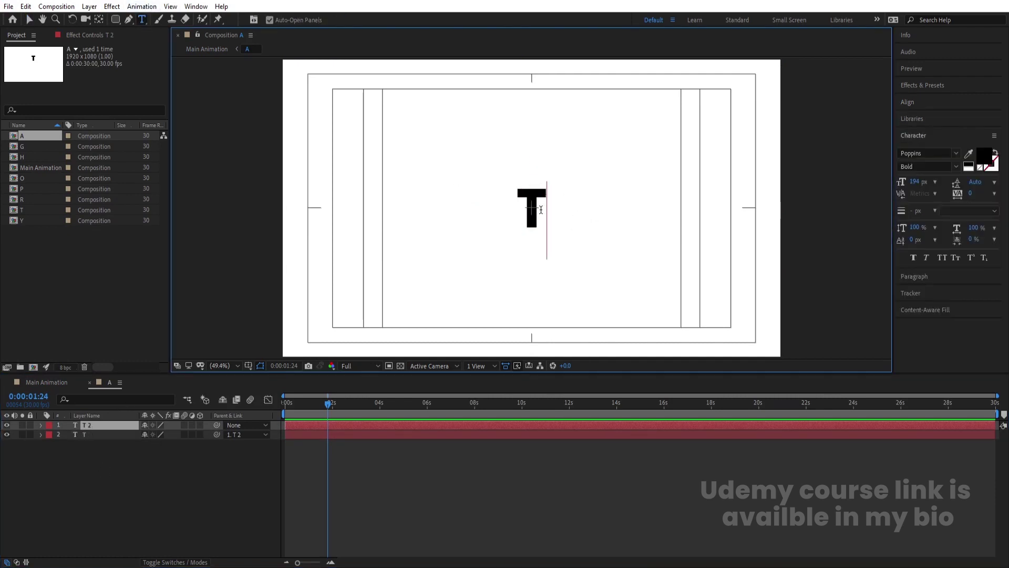
double_click(541, 210)
type("A")
left_click(114, 435)
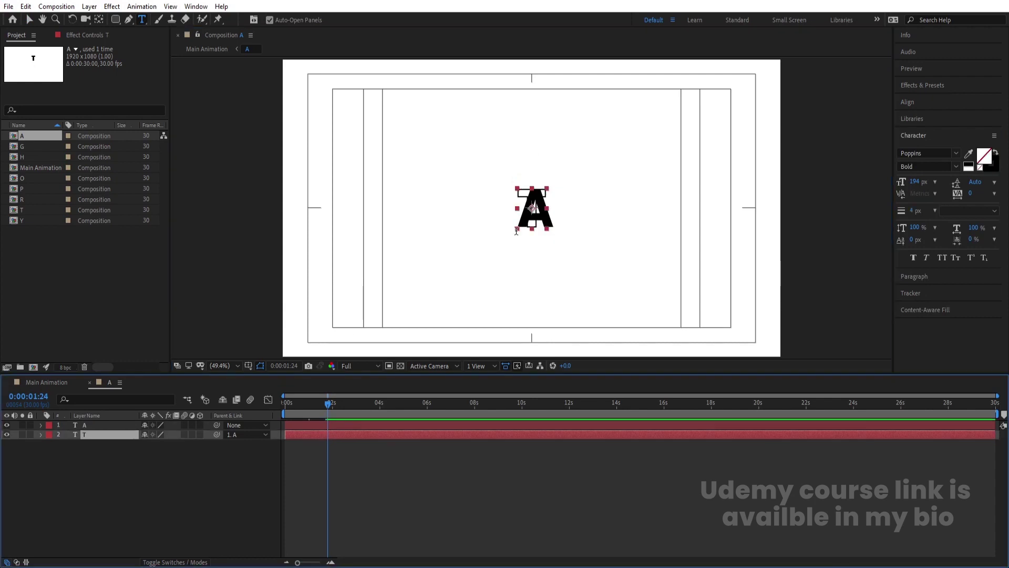
double_click(113, 436)
type("A 2")
left_click(188, 495)
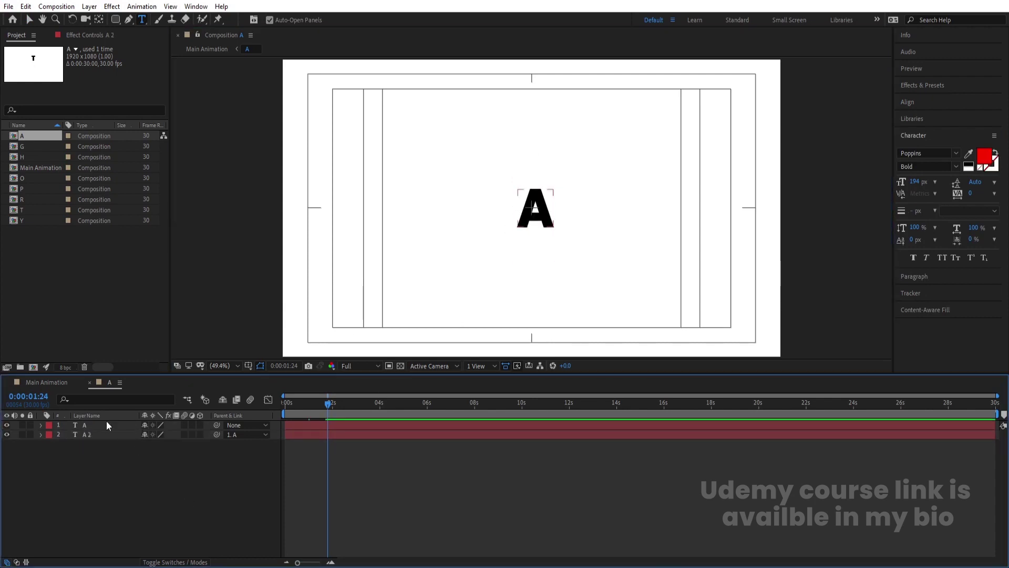
left_click(62, 384)
- In the G comp, change both text layers' letter T to G
double_click(89, 436)
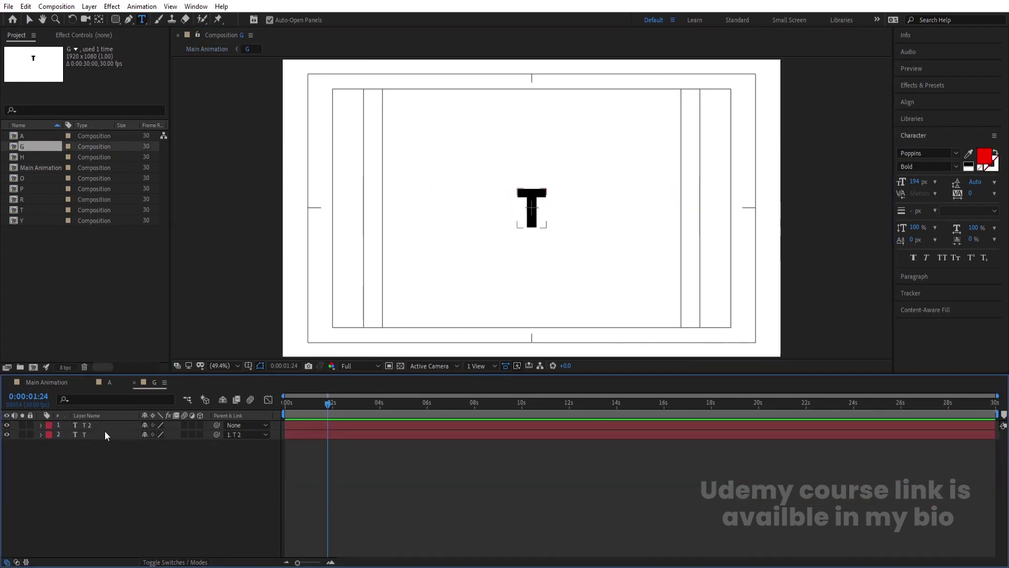
left_click(531, 208)
double_click(531, 208)
type("G")
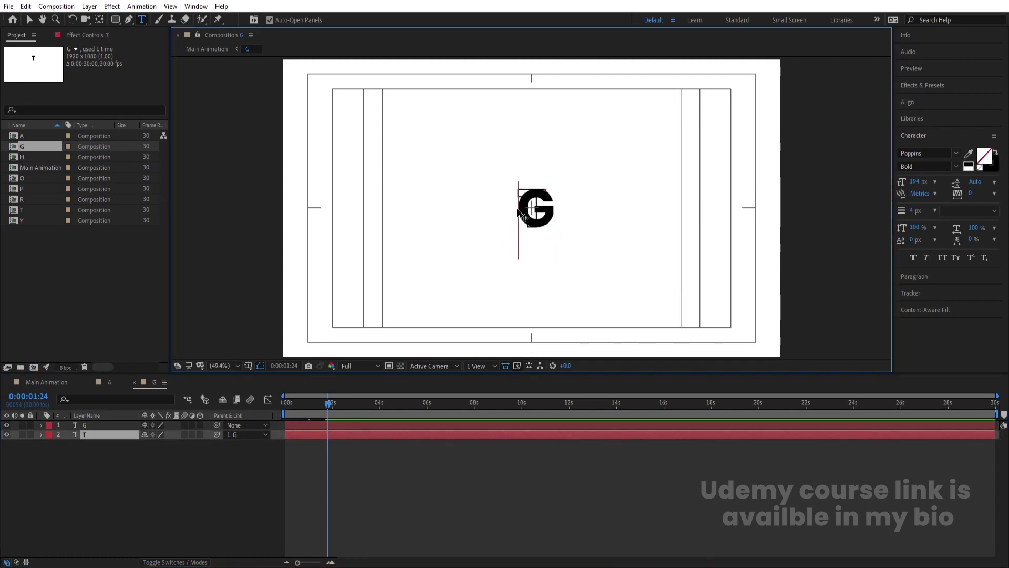
double_click(95, 434)
type("G")
left_click(43, 384)
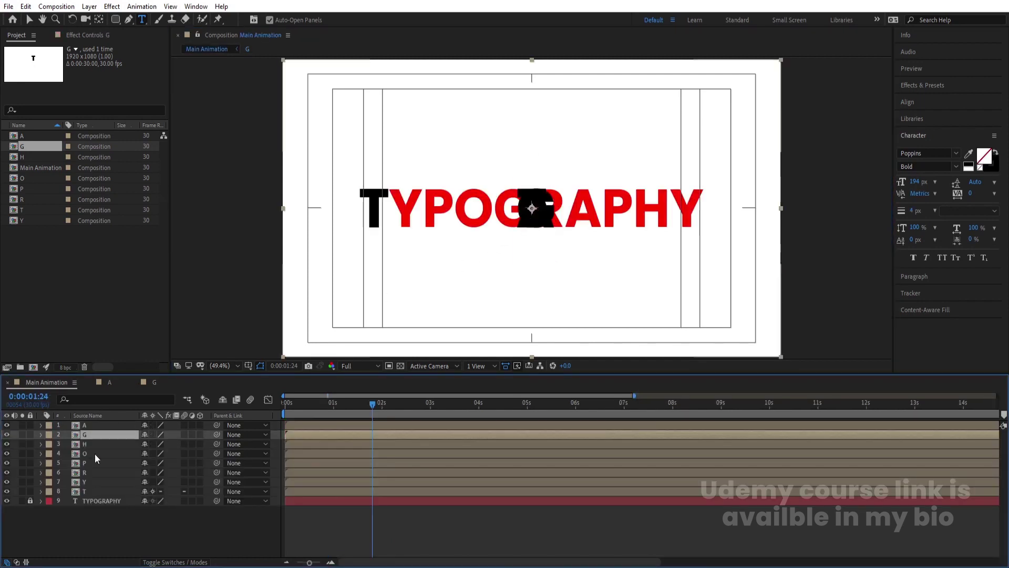
- In the H comp, change both text layers' letter T to H
double_click(90, 437)
double_click(90, 425)
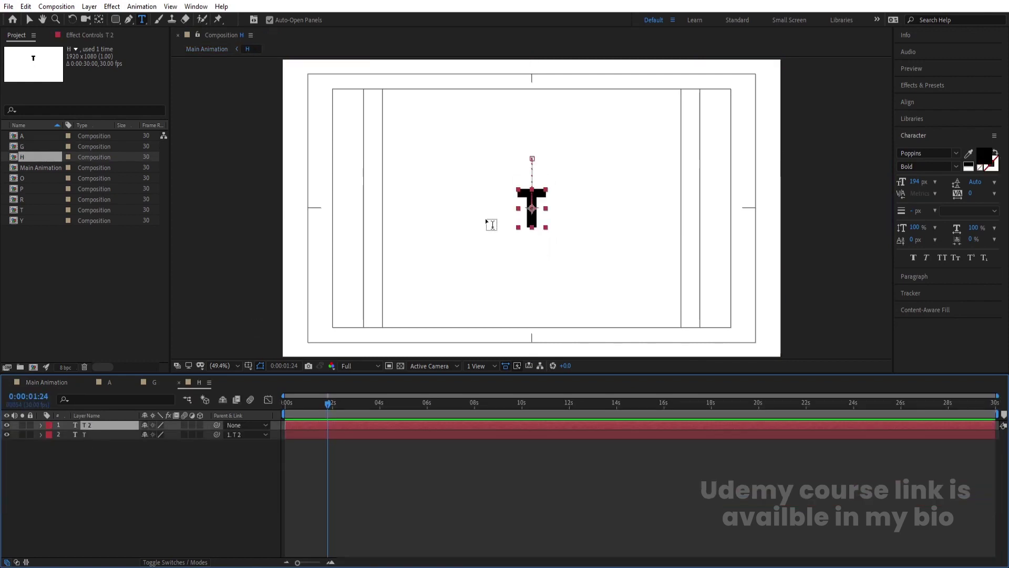
type("H")
left_click(91, 435)
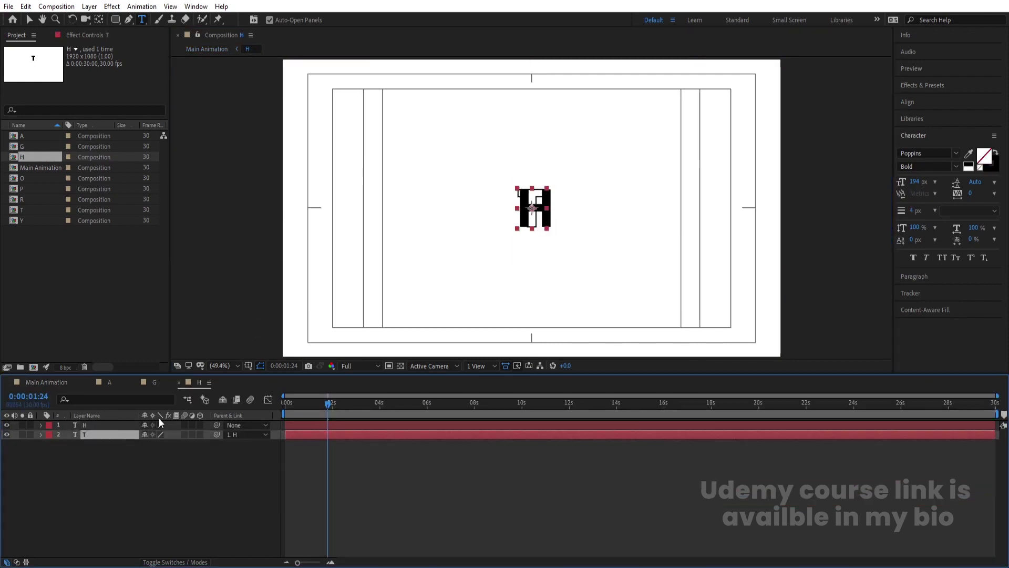
double_click(91, 435)
type("H")
left_click(57, 481)
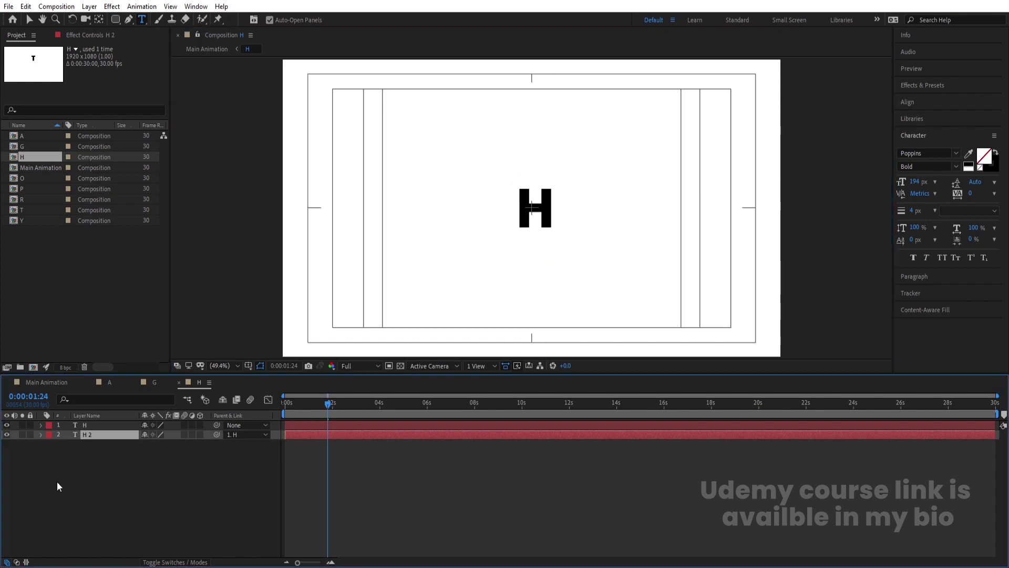
left_click(51, 381)
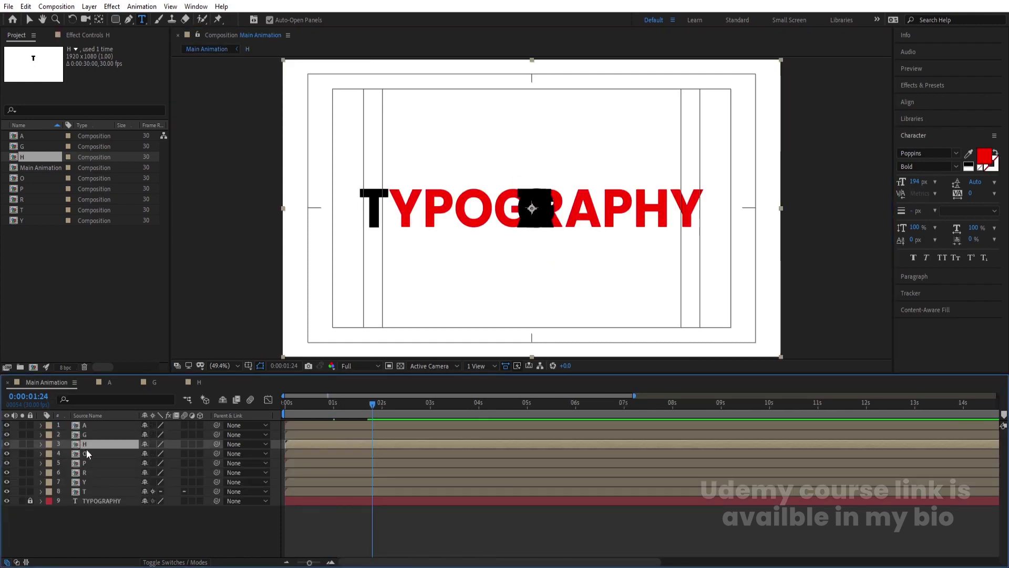
- In the O comp, change both text layers' letter T to O
double_click(86, 451)
left_click(99, 426)
double_click(523, 208)
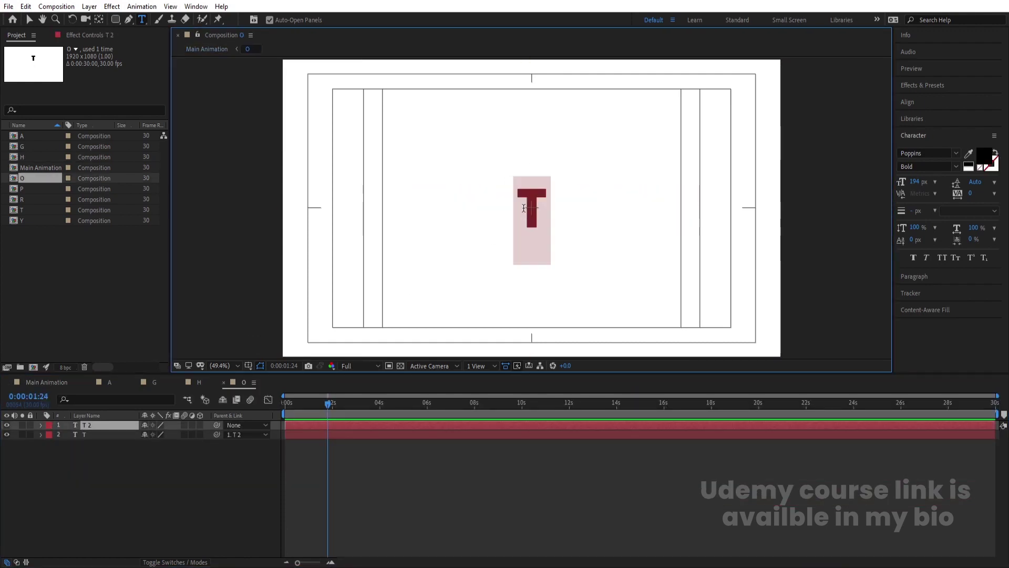
type("O")
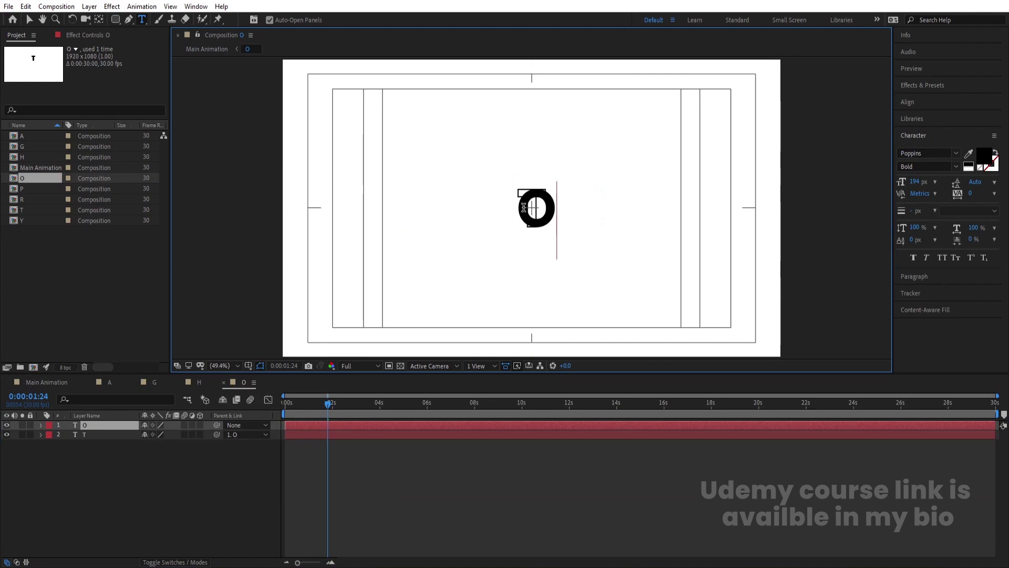
left_click(112, 435)
double_click(541, 196)
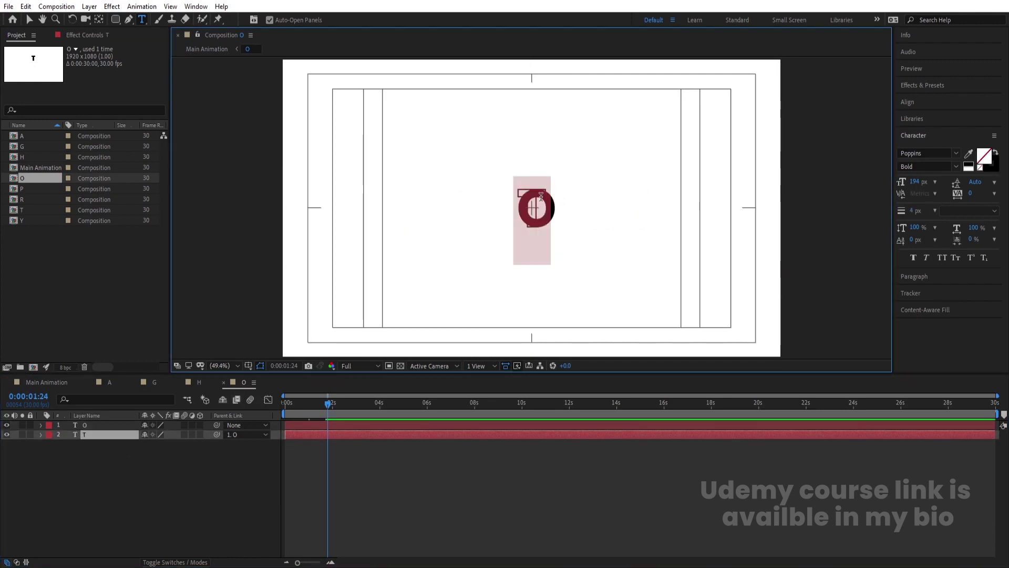
type("ZAO")
key("ctrl+a")
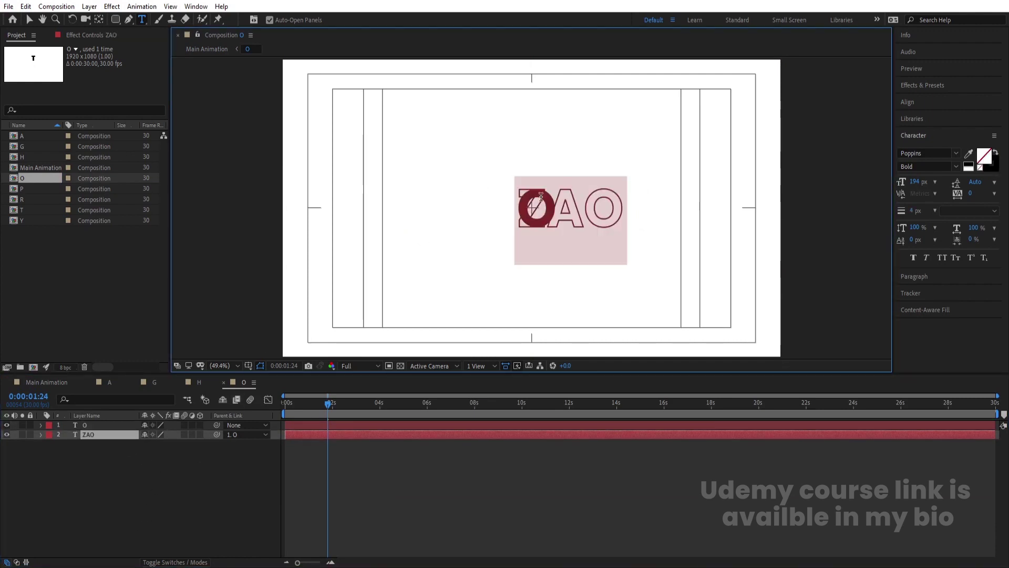
type("O")
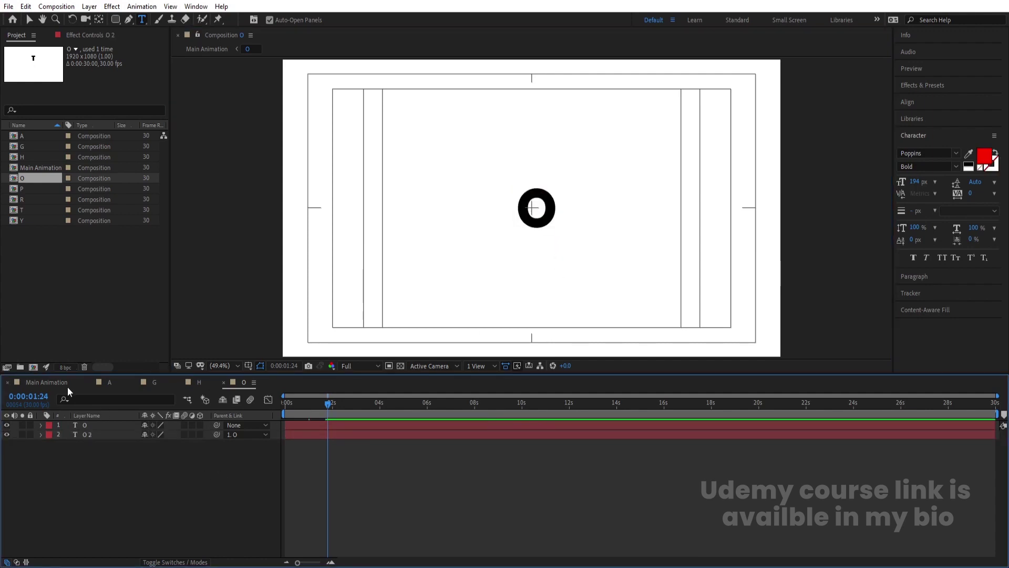
left_click(67, 386)
- In the P comp, set both text layers to the capital letter P
double_click(88, 464)
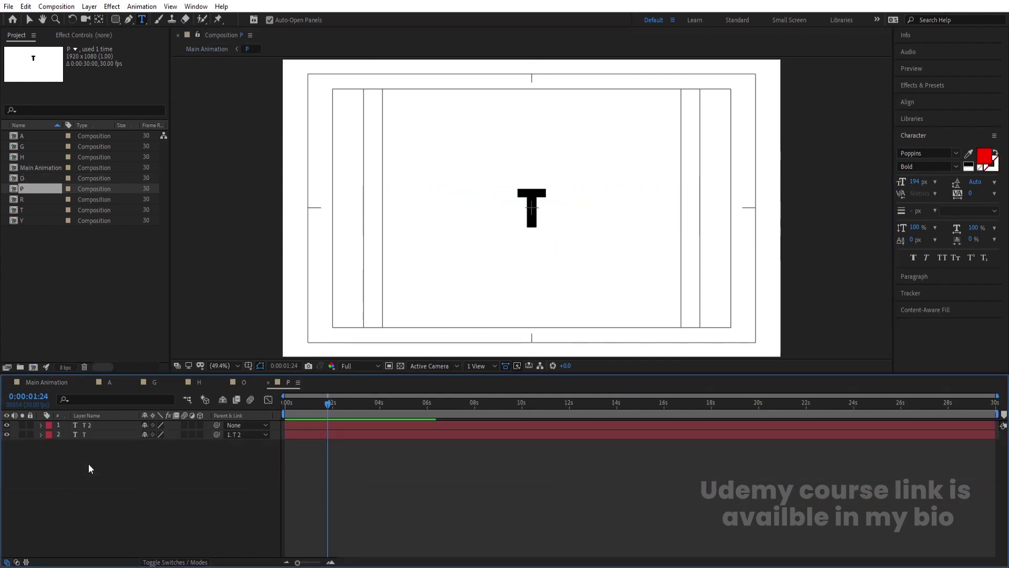
left_click(99, 425)
double_click(533, 205)
type("P")
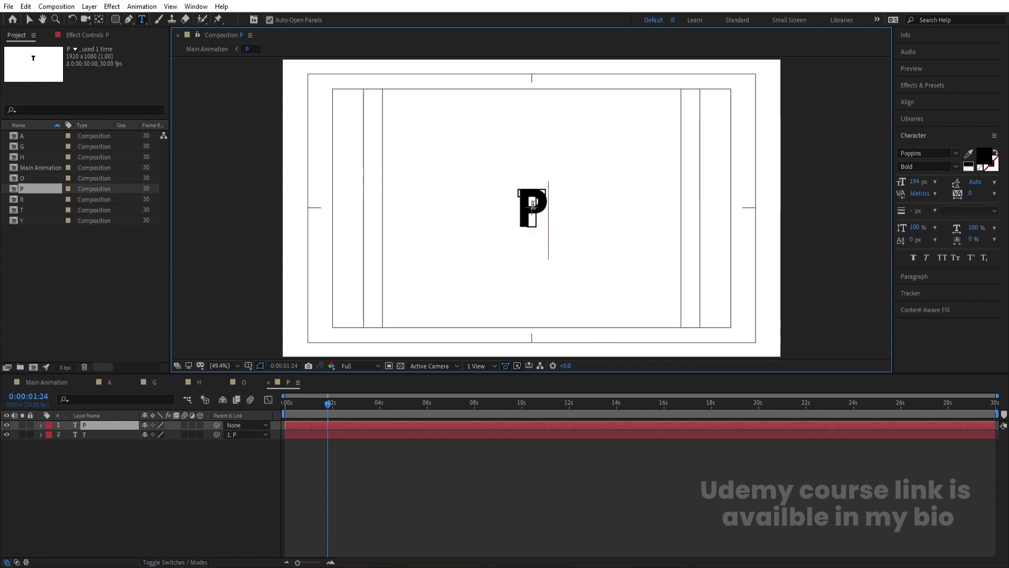
left_click(98, 436)
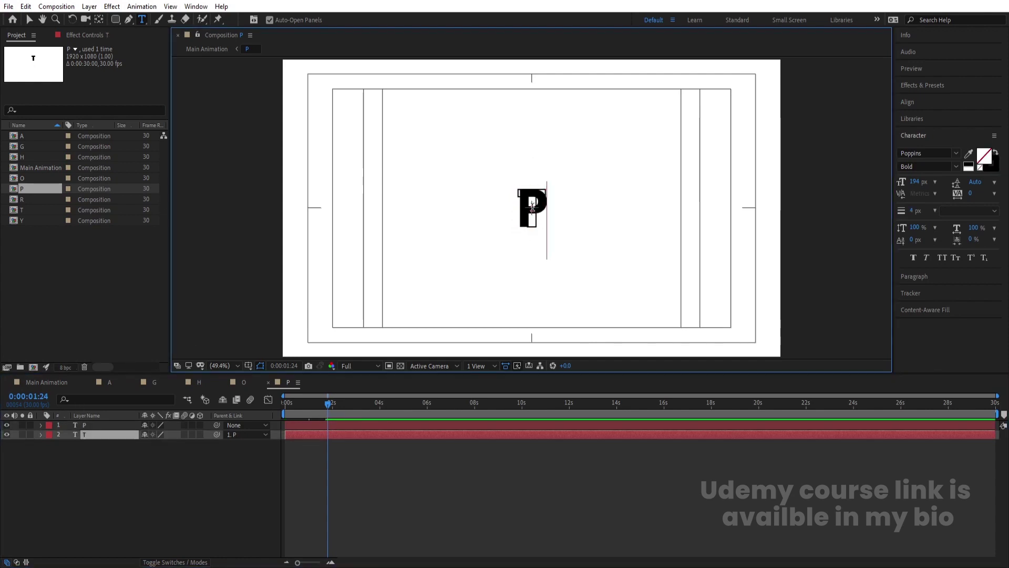
double_click(532, 206)
type("p")
double_click(533, 206)
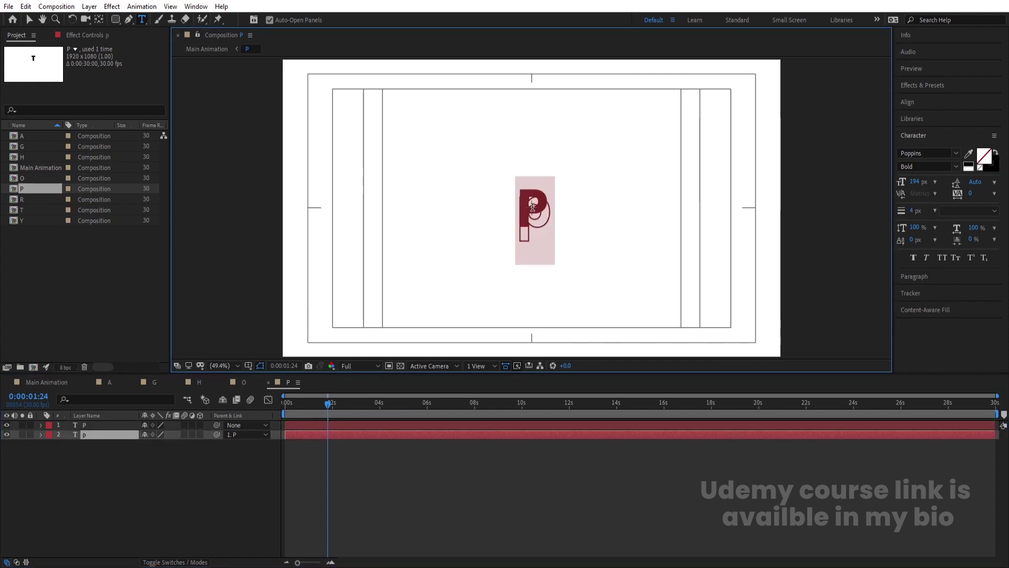
type("P 2")
left_click(112, 448)
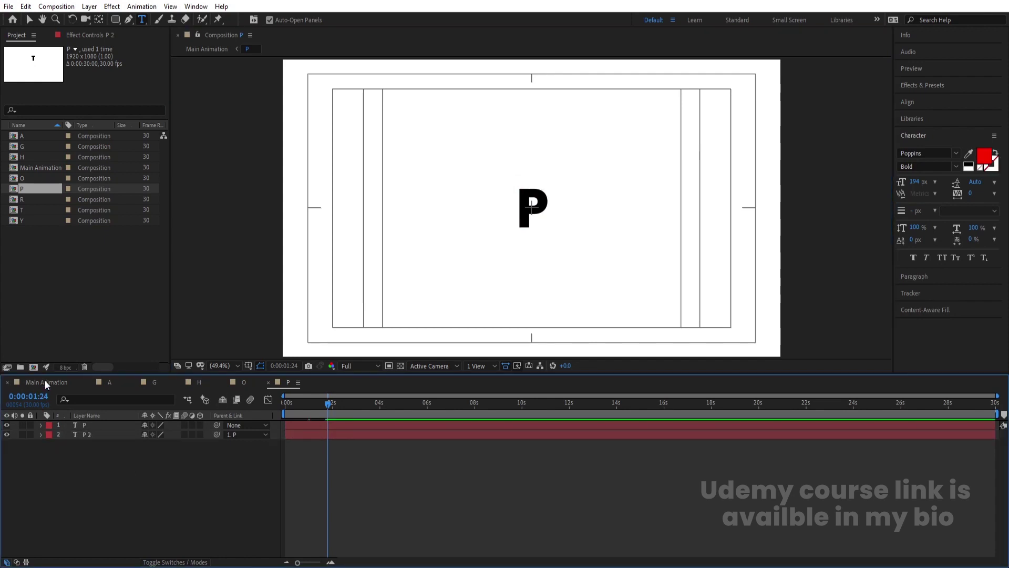
left_click(45, 381)
- In the R comp, set both text layers to the letter R
double_click(90, 472)
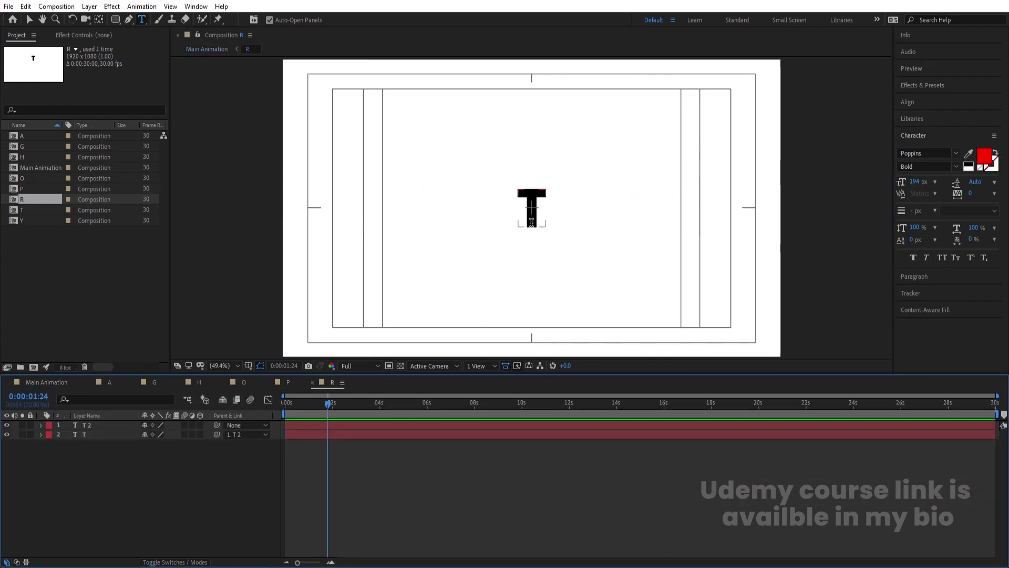
double_click(532, 206)
type("R")
left_click(83, 434)
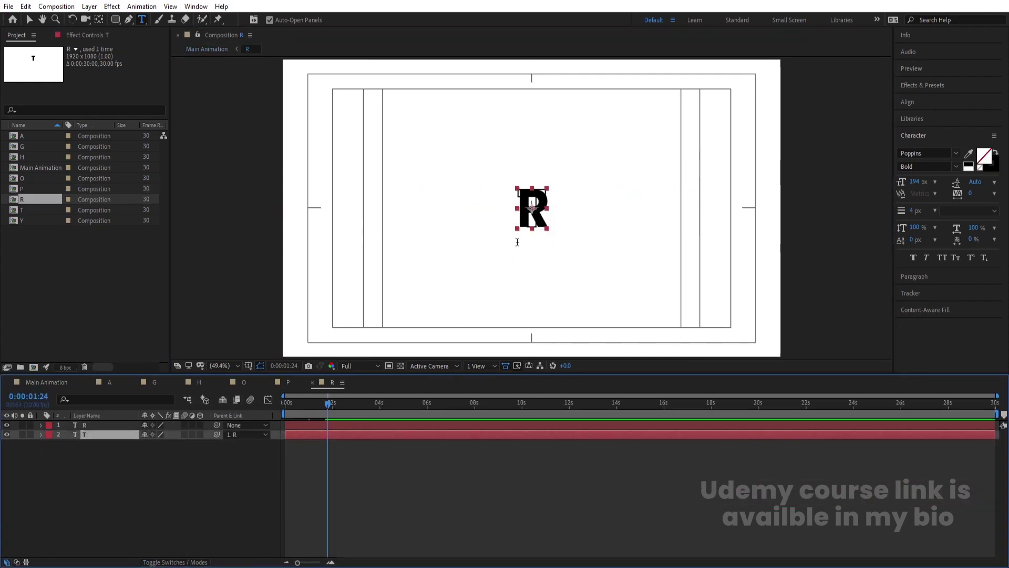
double_click(532, 216)
left_click(109, 493)
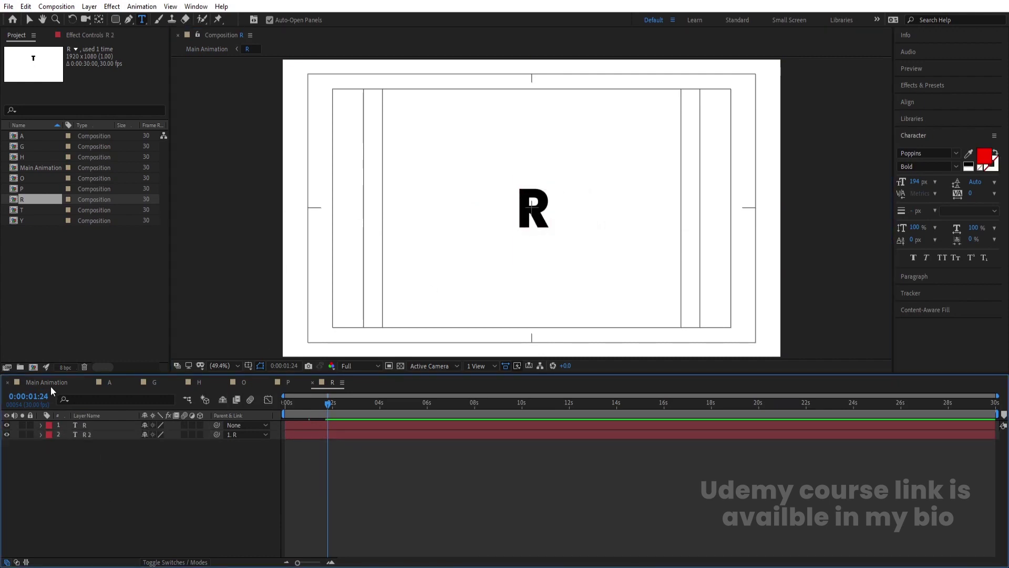
left_click(50, 385)
- In the Y comp, set both text layers to the letter Y
left_click(105, 481)
double_click(103, 483)
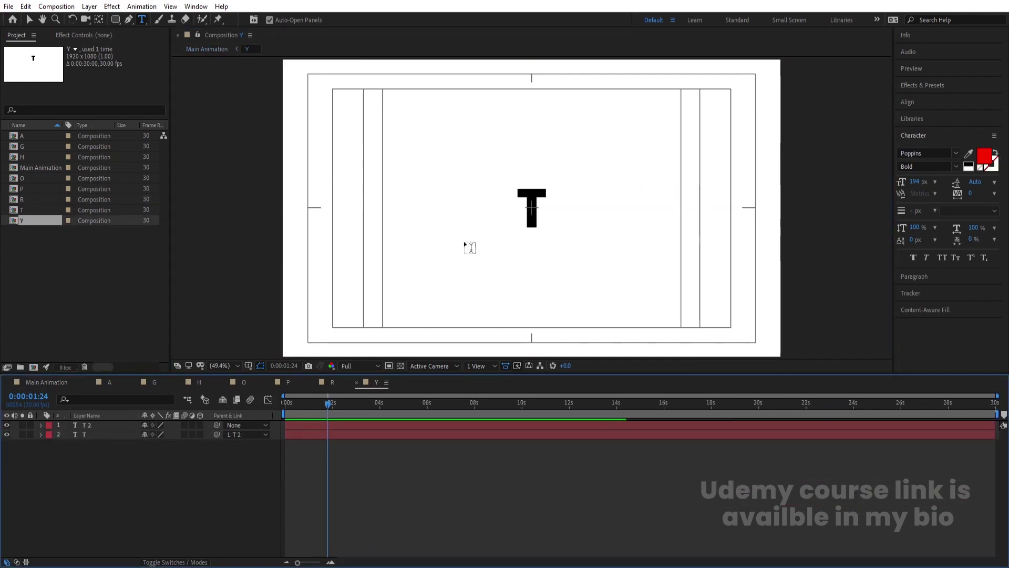
double_click(518, 202)
type("Y")
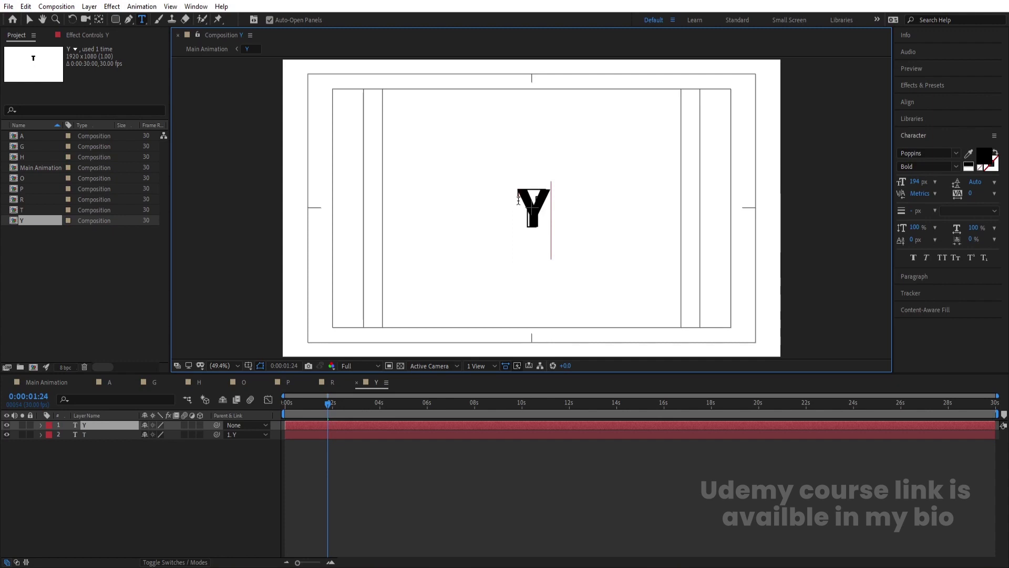
left_click(110, 439)
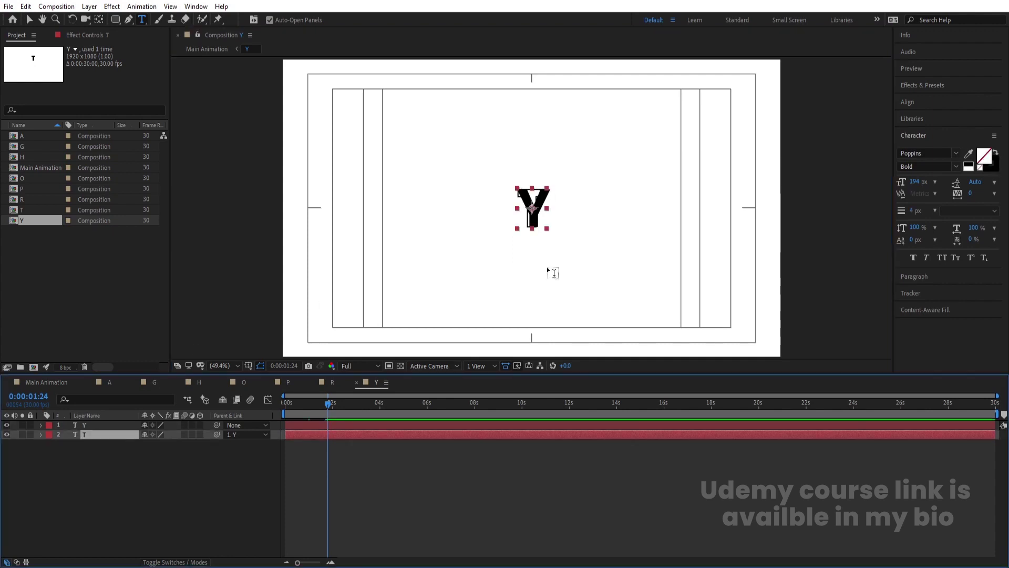
double_click(541, 213)
type("Y 2")
left_click(216, 442)
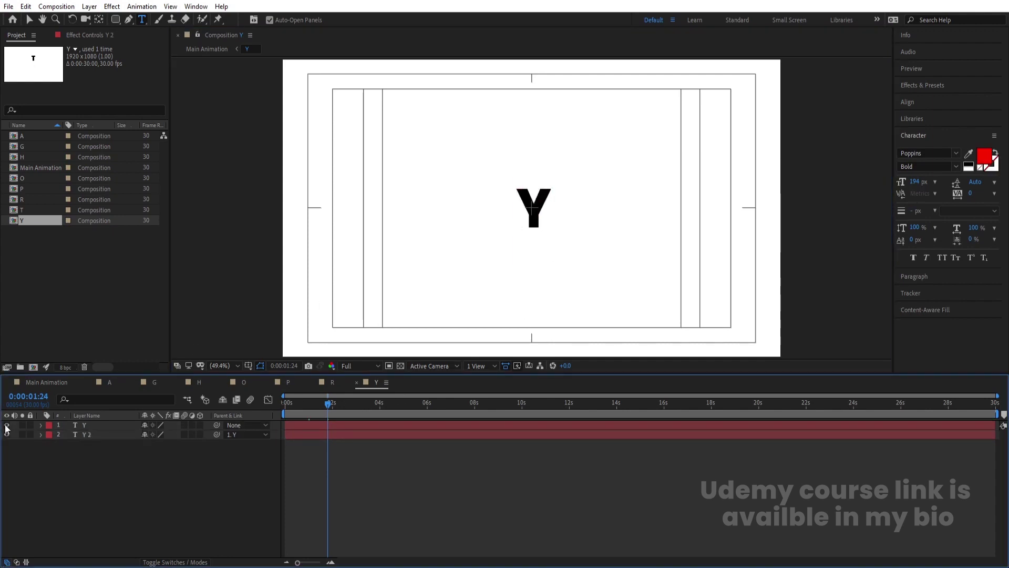
left_click(43, 382)
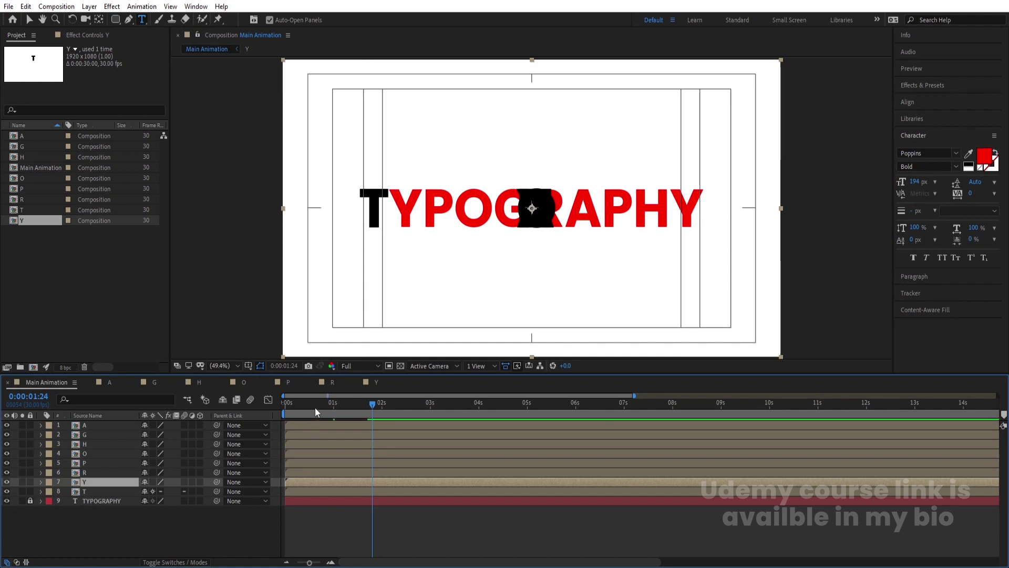
- From the start of the timeline, hide letter layers A through R and preview the animation
key("Home")
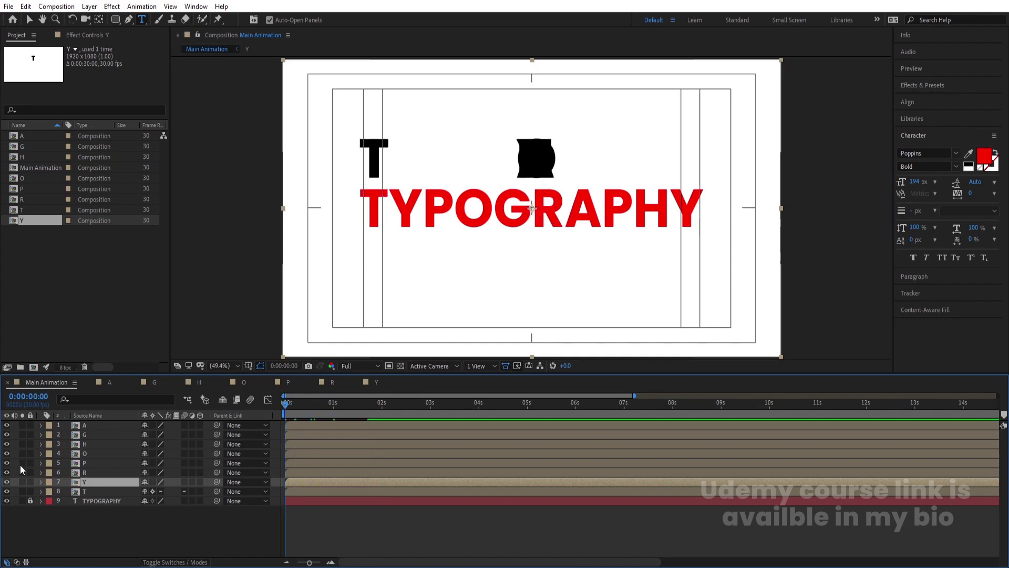
mouse_move(8, 420)
left_mouse_down()
mouse_move(10, 465)
mouse_move(11, 423)
left_mouse_up()
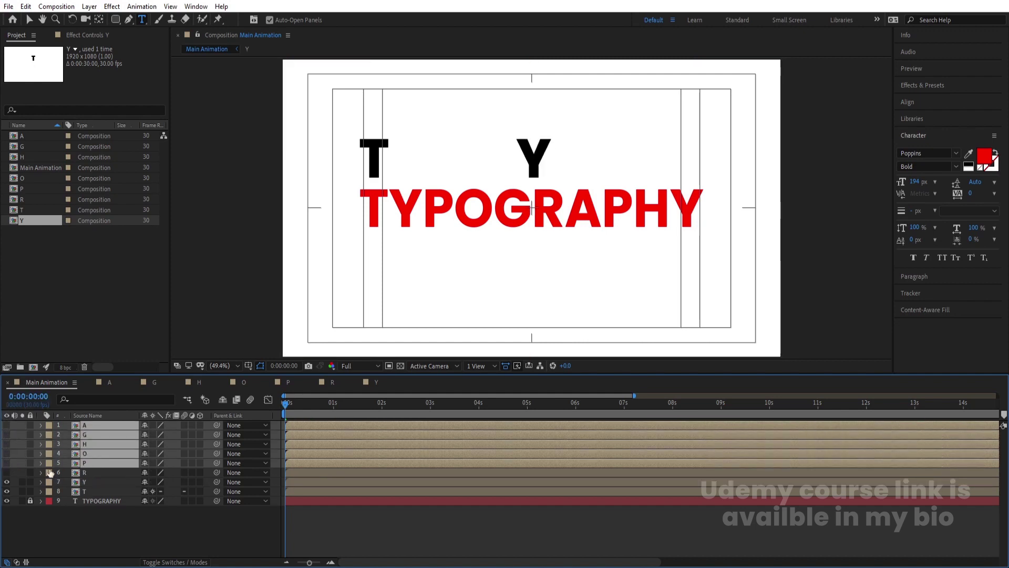
left_click(78, 516)
key("space")
key("space")
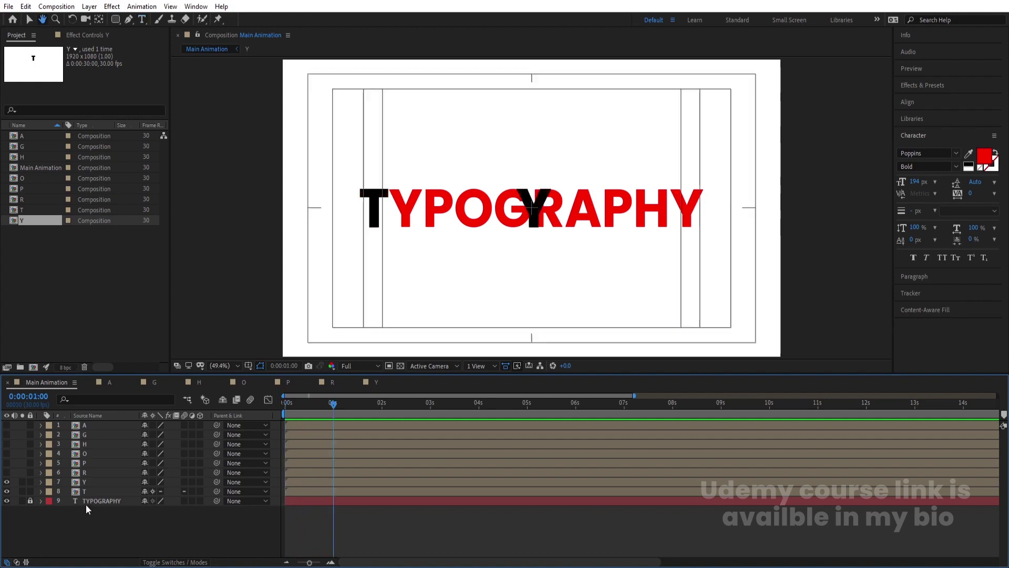
key("space")
key("space")
- Turn on Collapse Transformations for letter layers A through Y
left_click(87, 480)
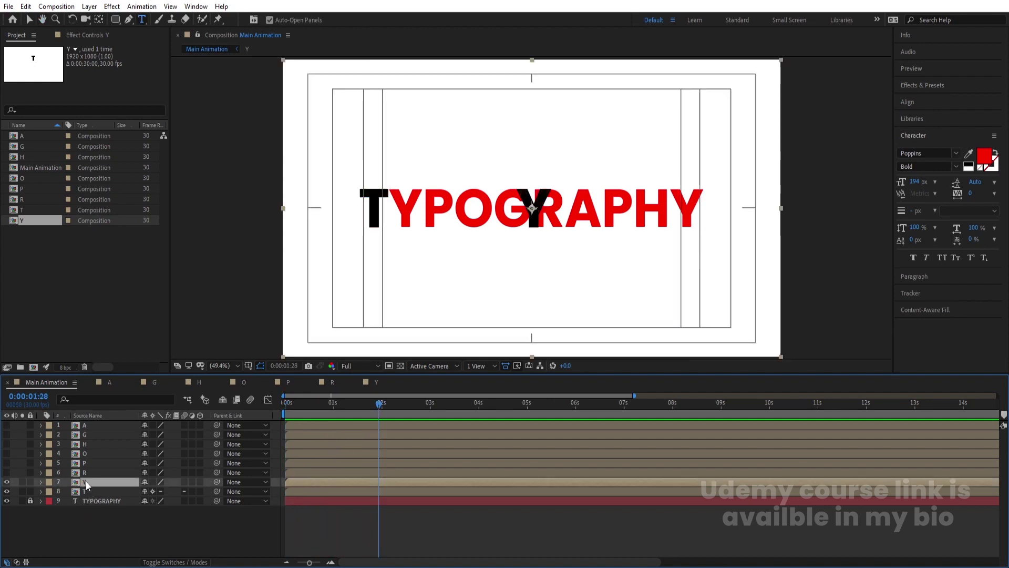
left_click(105, 425, "shift")
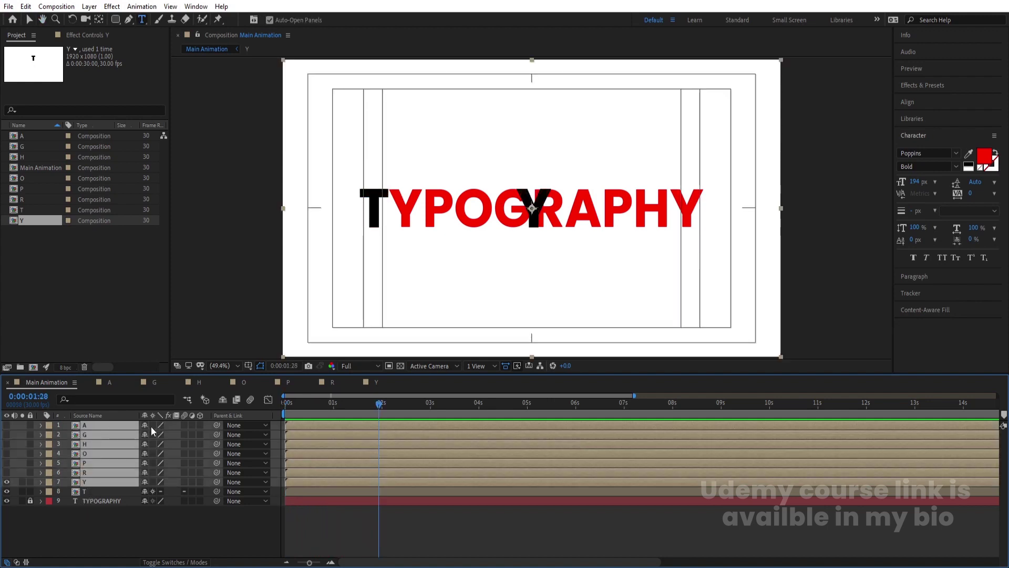
left_click(152, 425)
left_click(176, 437)
left_click(83, 481)
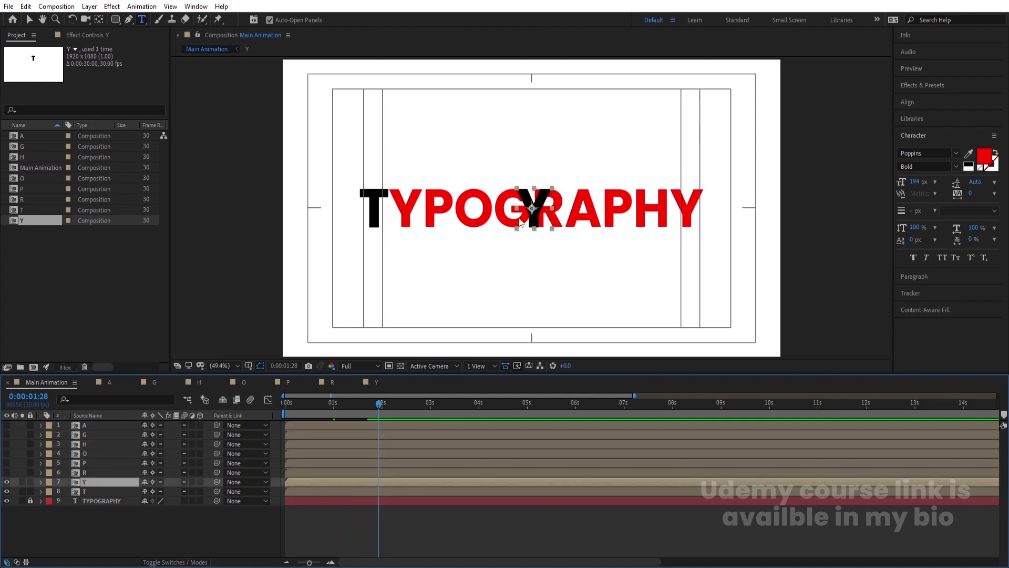
- Place the black Y after T, then show the P layer and position it after TY
key("v")
left_click_drag(532, 211, 404, 209)
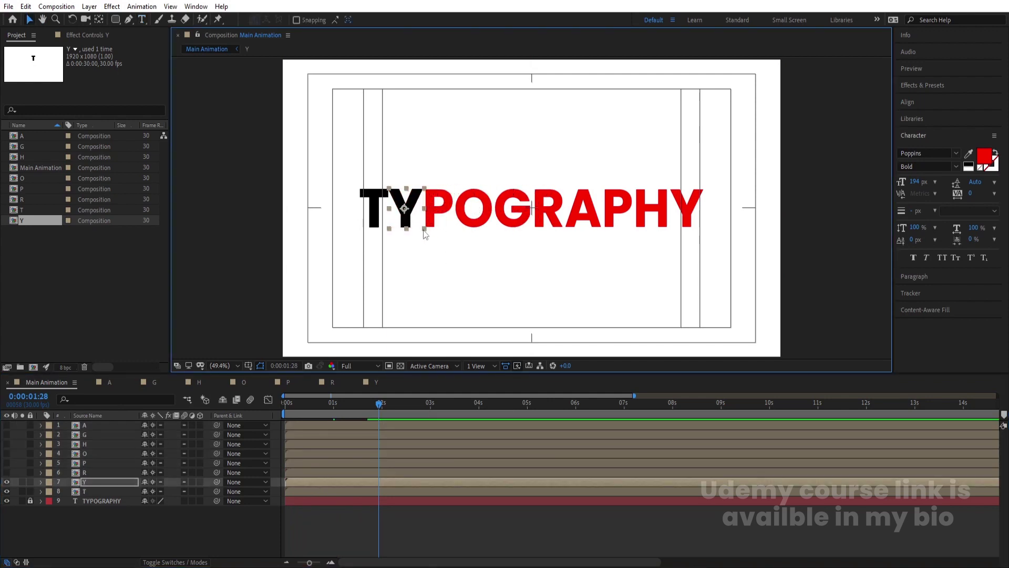
left_click(96, 463)
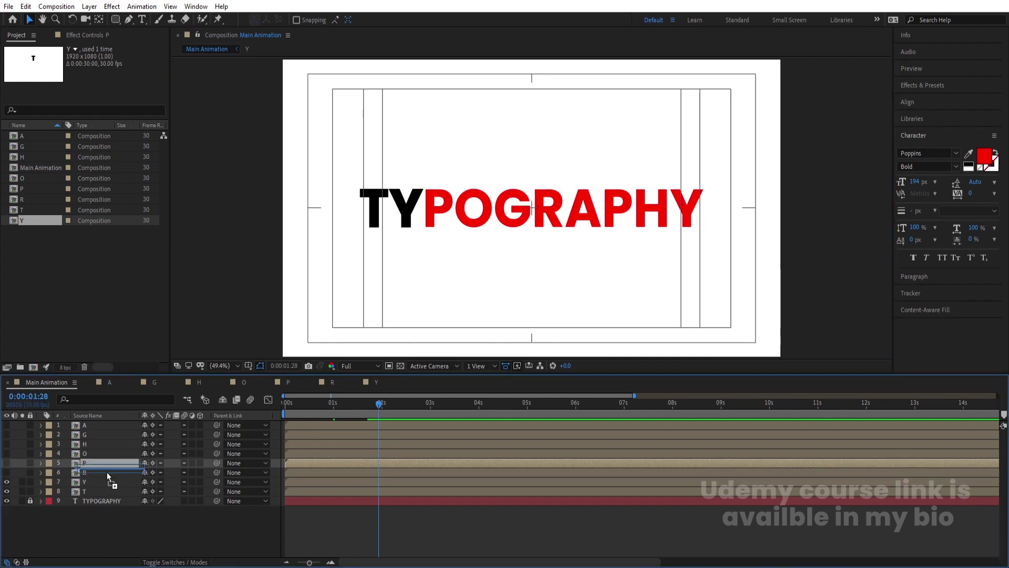
left_click_drag(106, 472, 112, 477)
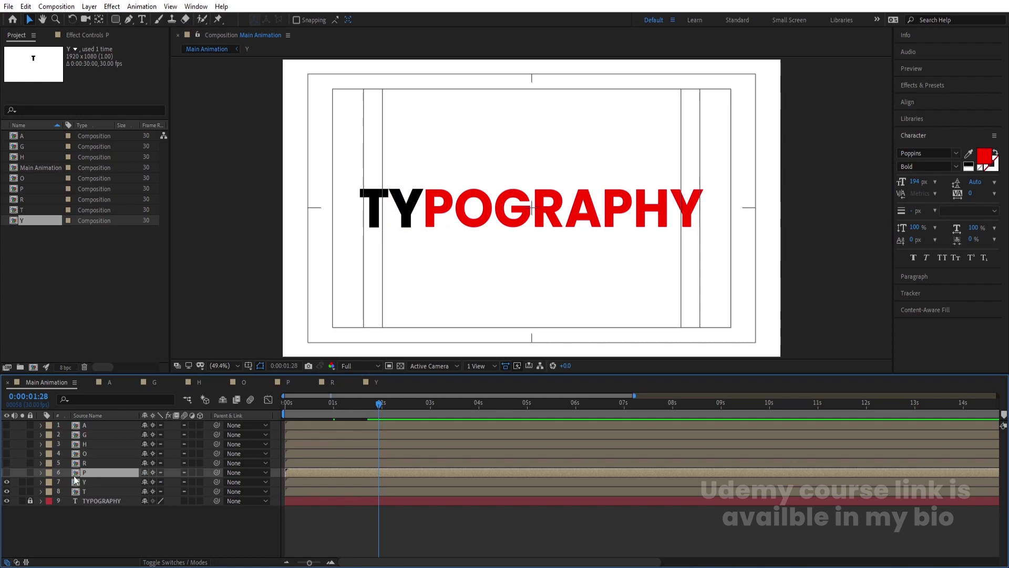
left_click(6, 472)
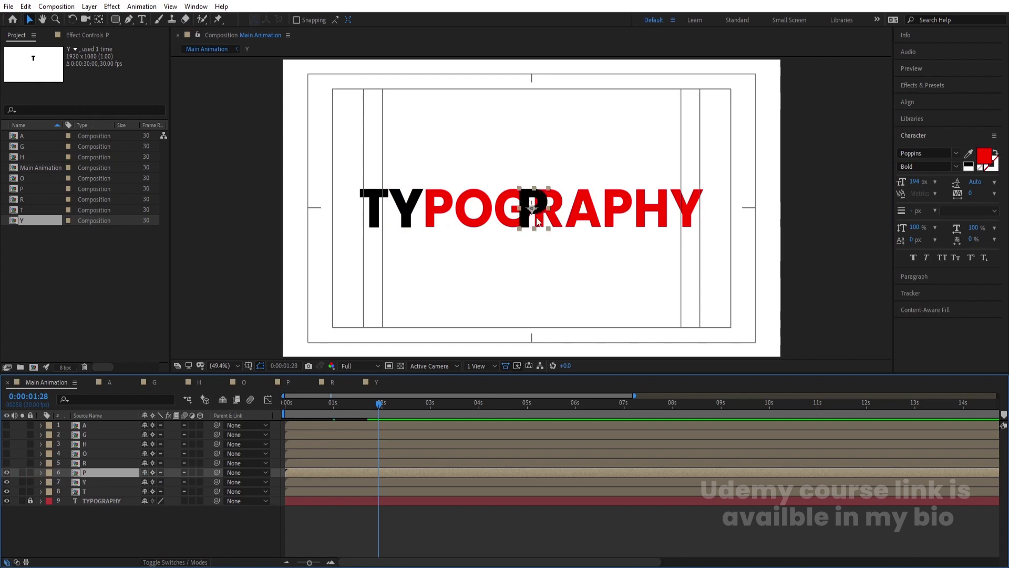
left_click_drag(537, 220, 432, 213)
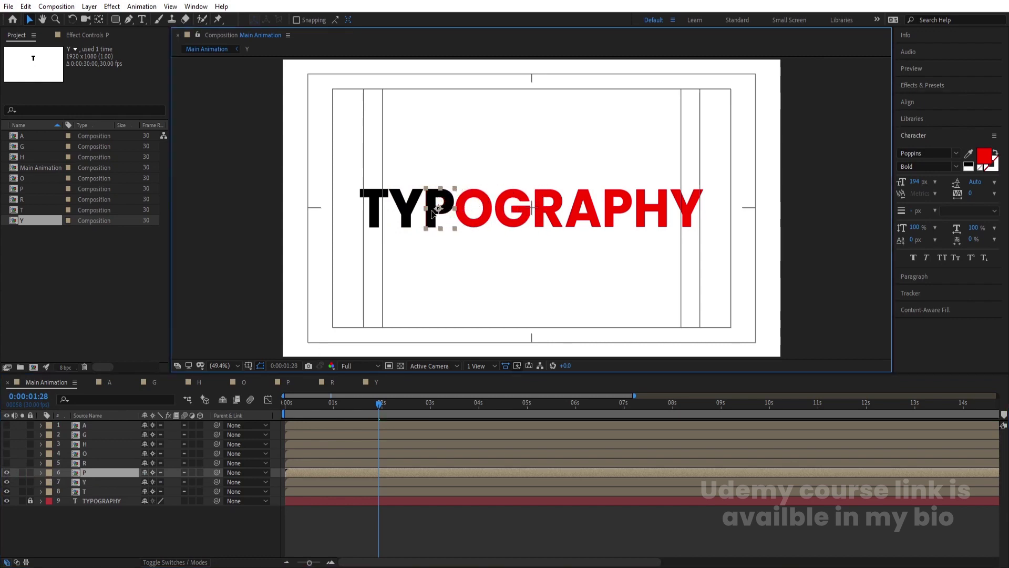
- Show the O and G layers and position them after the P
left_click(86, 452)
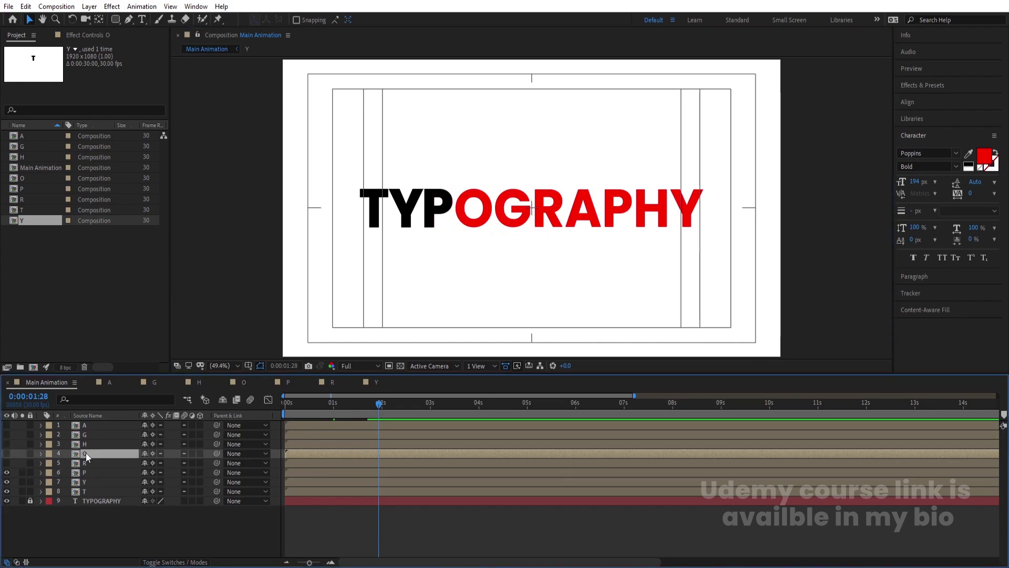
left_click_drag(86, 452, 100, 468)
left_click(7, 463)
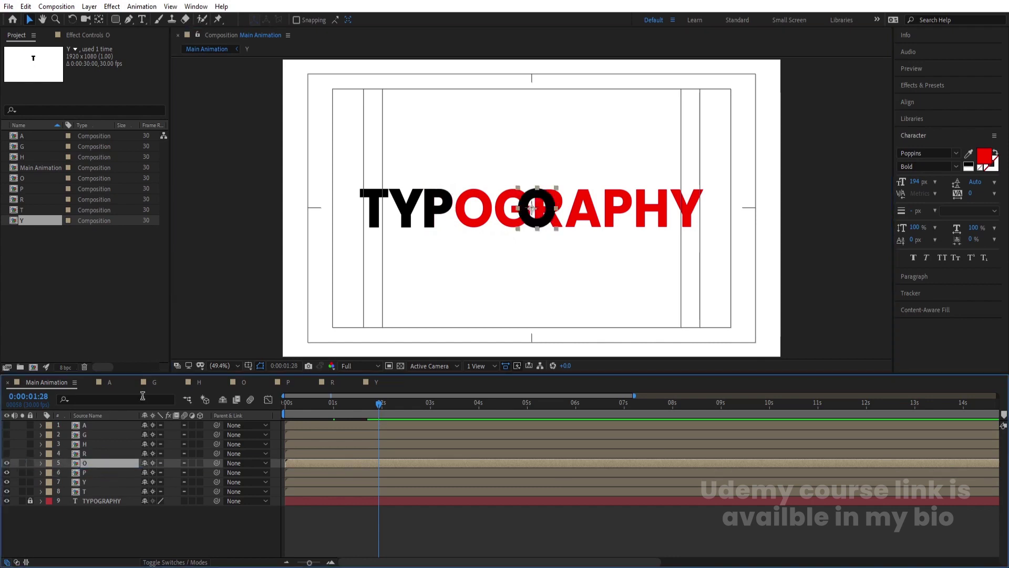
left_click_drag(533, 216, 468, 216)
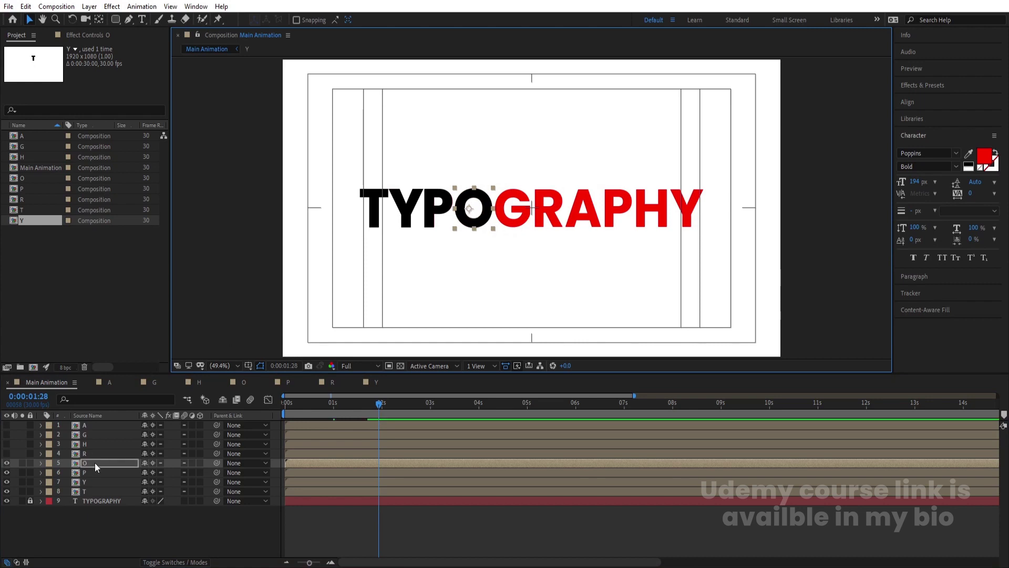
left_click_drag(78, 434, 109, 453)
left_click(6, 453)
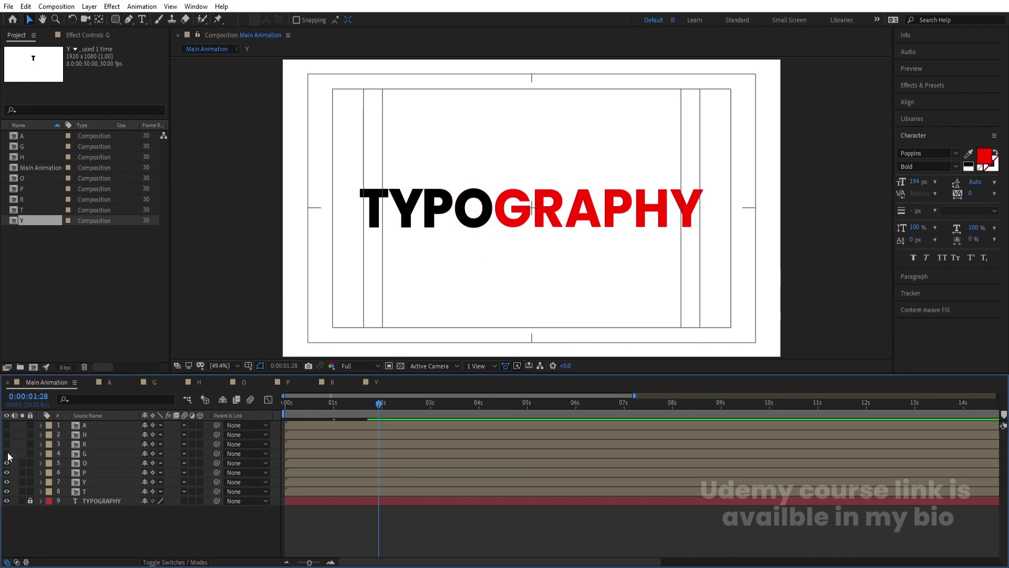
left_click(80, 454)
left_click_drag(534, 229, 511, 227)
- Show the R, A and H layers and position them to continue the word
left_click(95, 443)
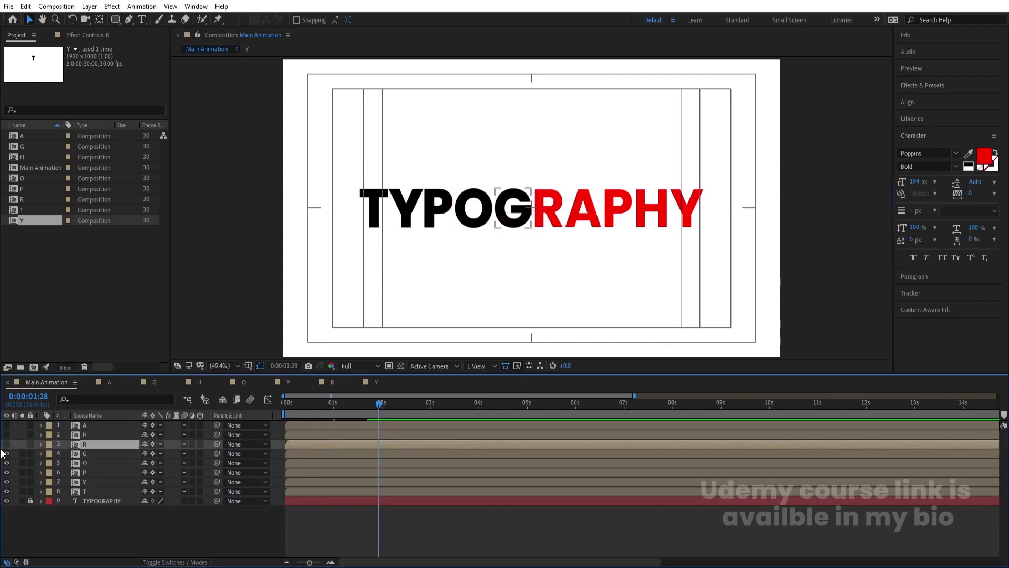
left_click(7, 444)
left_click_drag(533, 227, 547, 227)
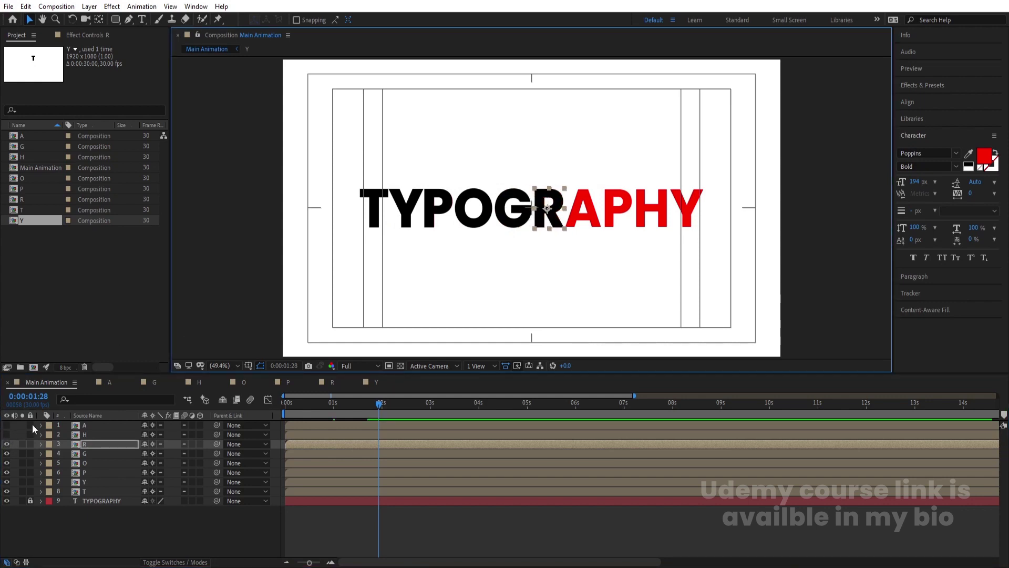
left_click_drag(96, 424, 105, 439)
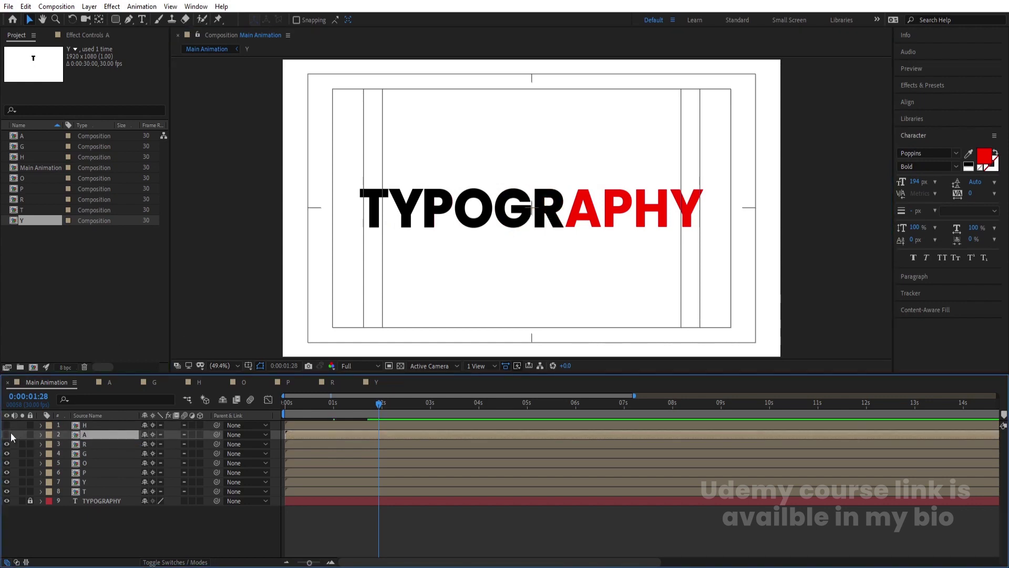
left_click(7, 434)
left_click(99, 436)
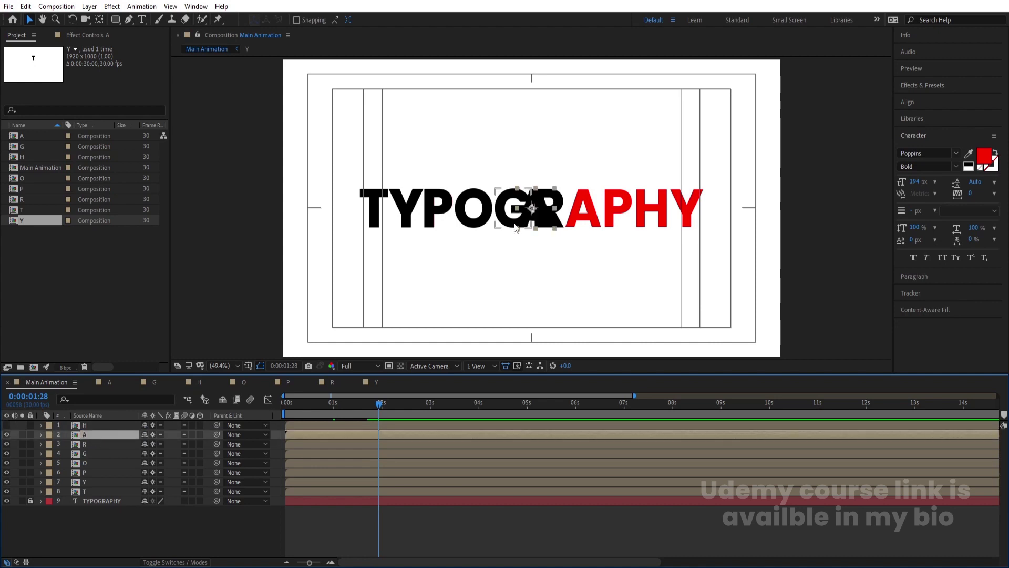
left_click_drag(515, 227, 578, 222)
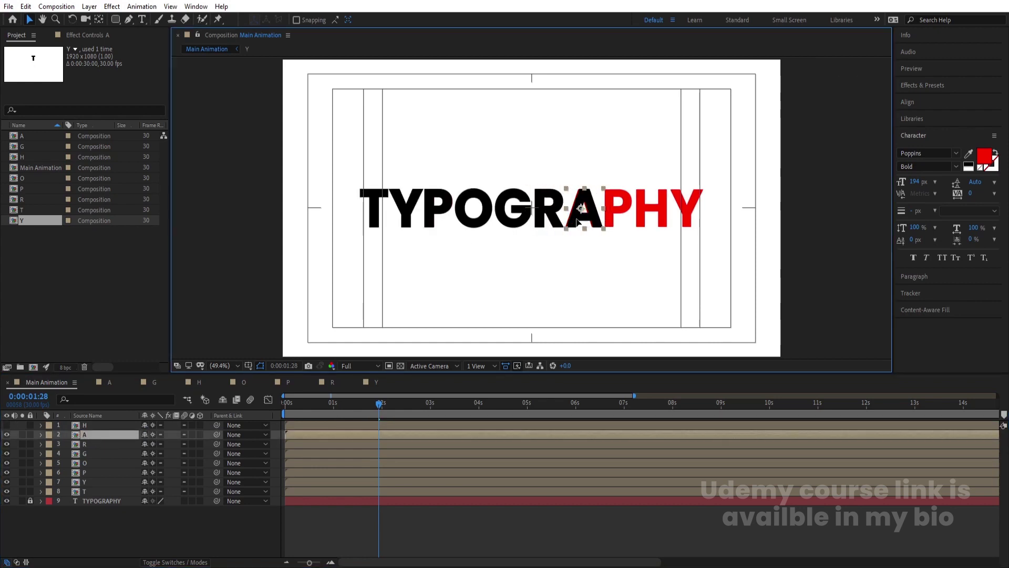
left_click(7, 424)
left_click(115, 425)
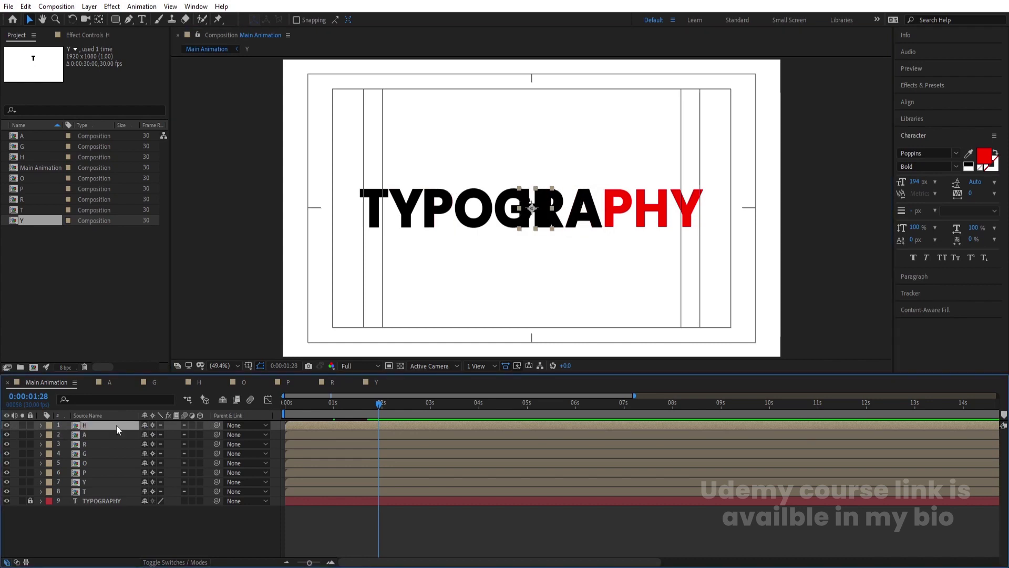
left_click_drag(538, 218, 655, 218)
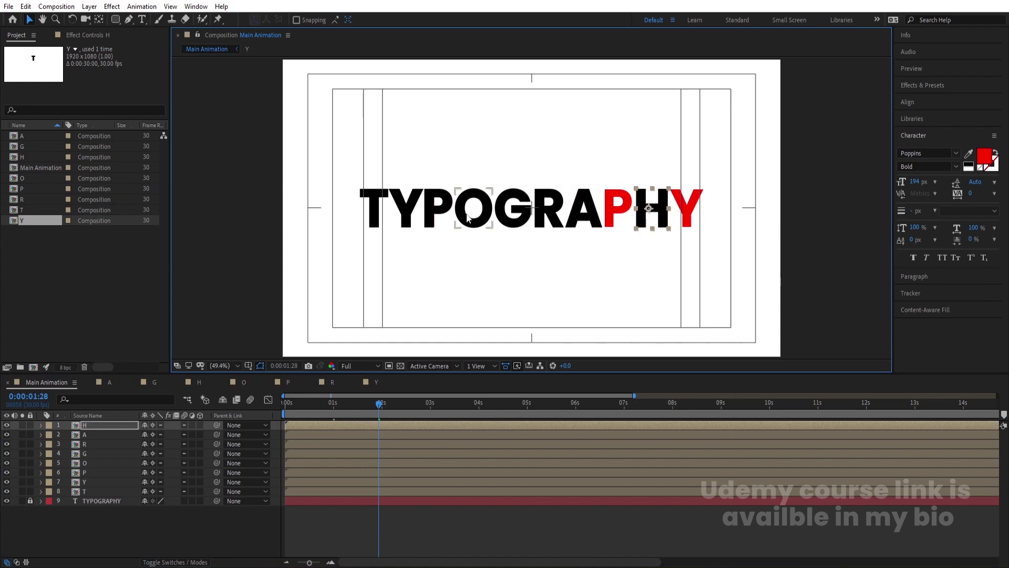
- Duplicate the P and Y layers and place the copies over the red P and Y
left_click(446, 212)
key("ctrl+d")
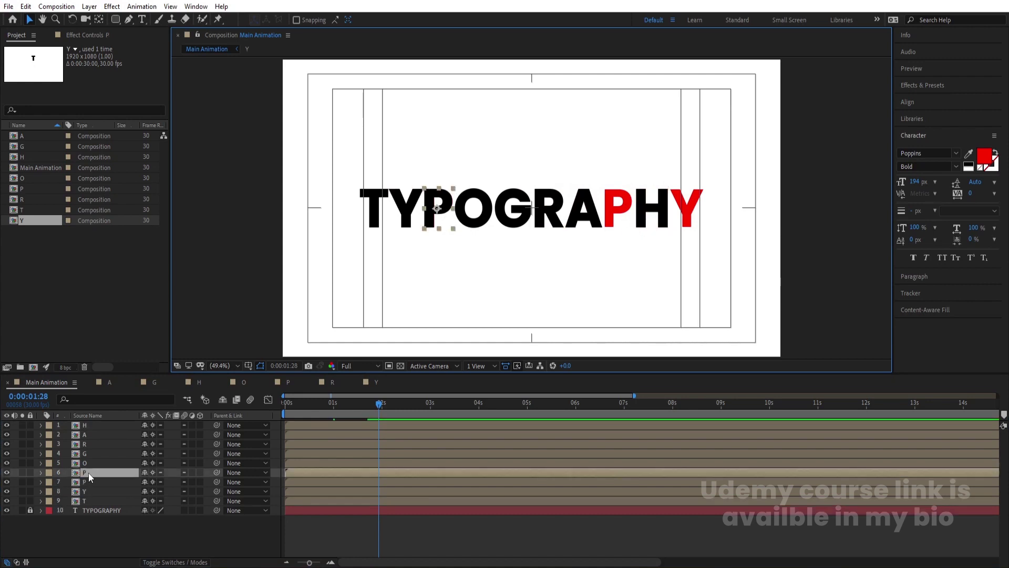
left_click_drag(99, 472, 96, 434)
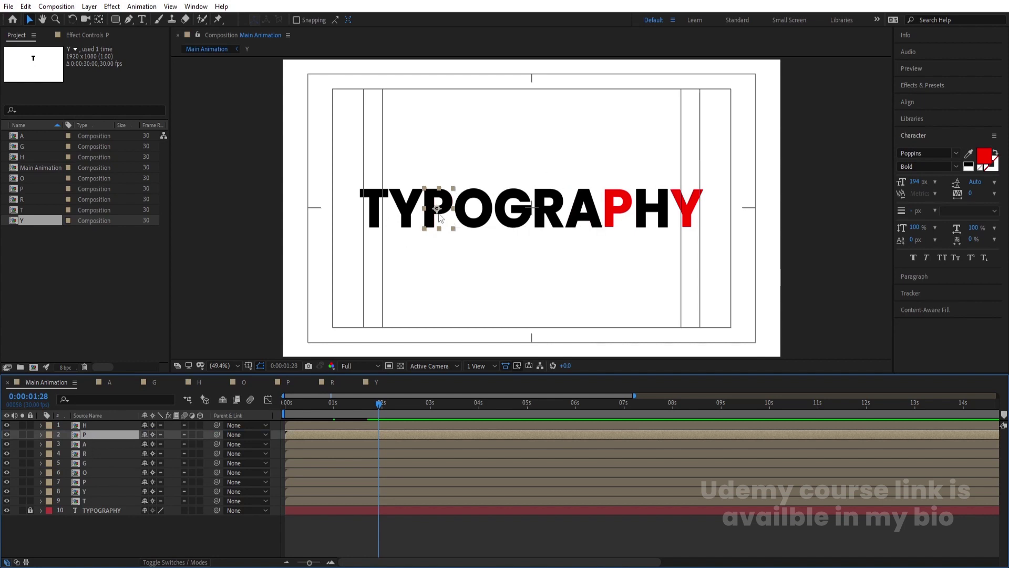
left_click_drag(438, 209, 613, 213)
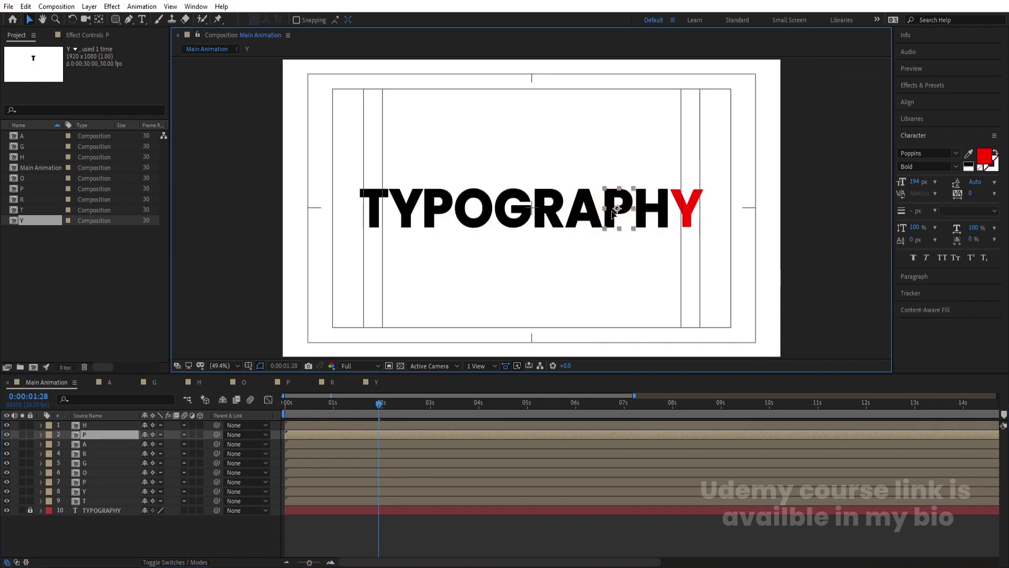
left_click(410, 215)
key("ctrl+d")
left_click_drag(97, 493, 117, 424)
left_click_drag(415, 210, 694, 208)
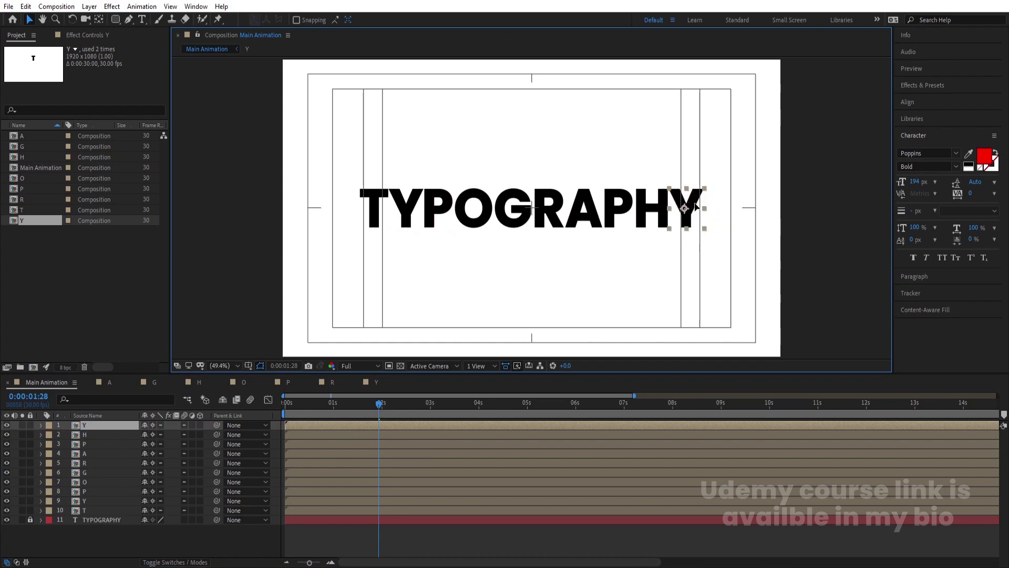
- Unlock and delete the red TYPOGRAPHY reference text layer
left_click(30, 519)
left_click(84, 518)
key("Delete")
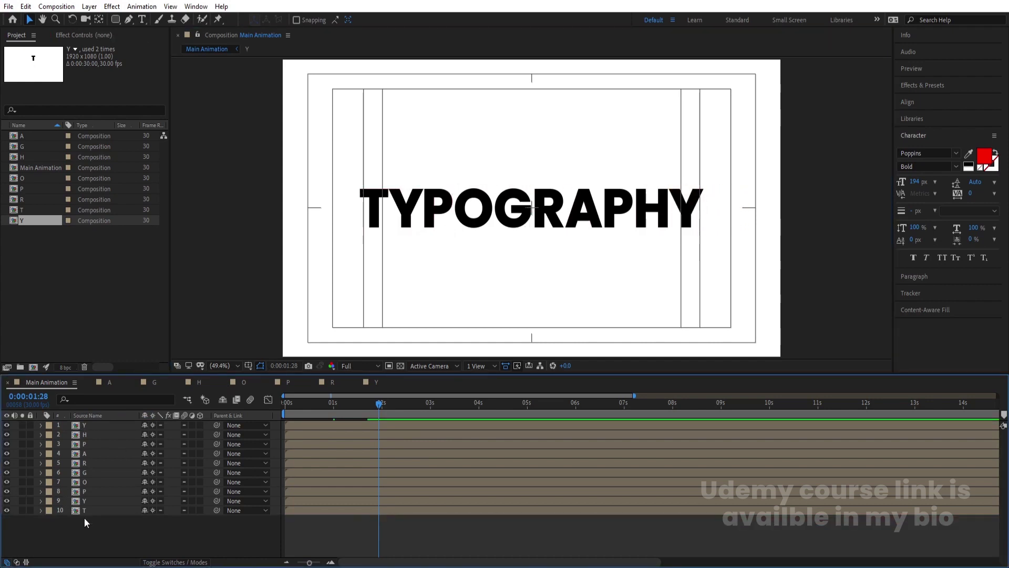
- Preview the current letter animation from the start of the timeline
left_click_drag(378, 403, 213, 408)
key("space")
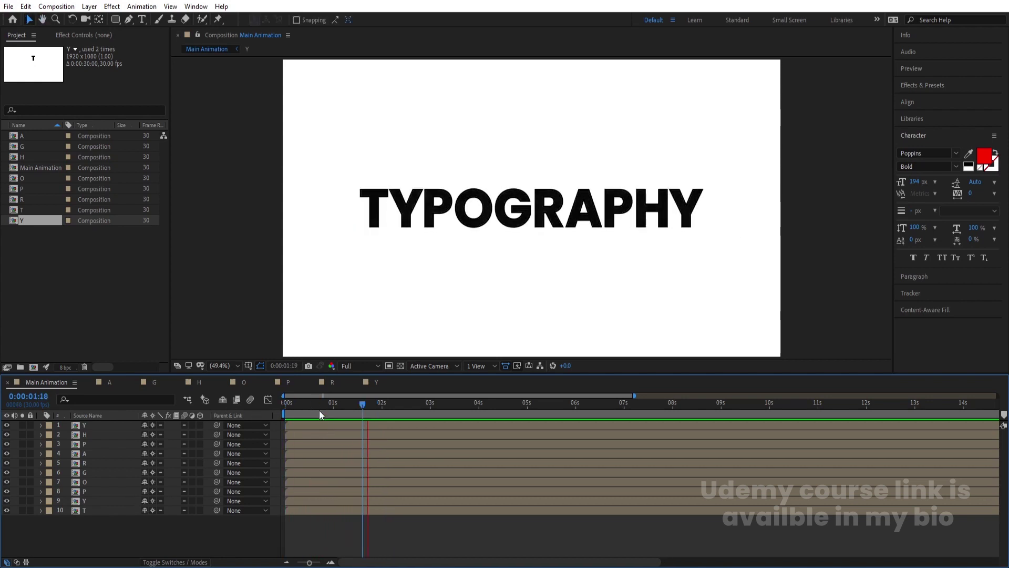
key("space")
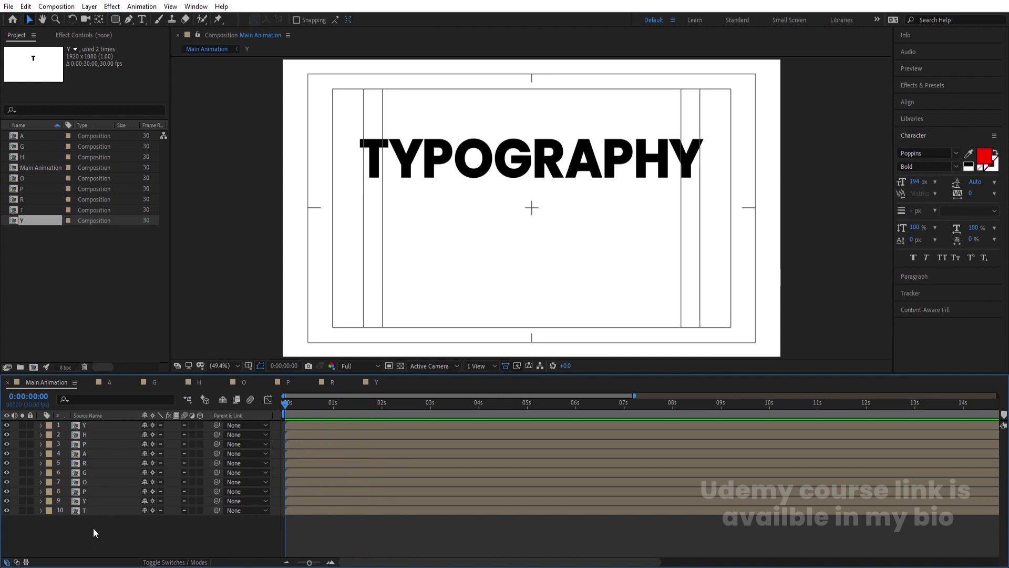
- Zoom into frames and set the Y, P, O and G layers to start at frames 5, 10, 15 and 20
key("equal")
key("equal")
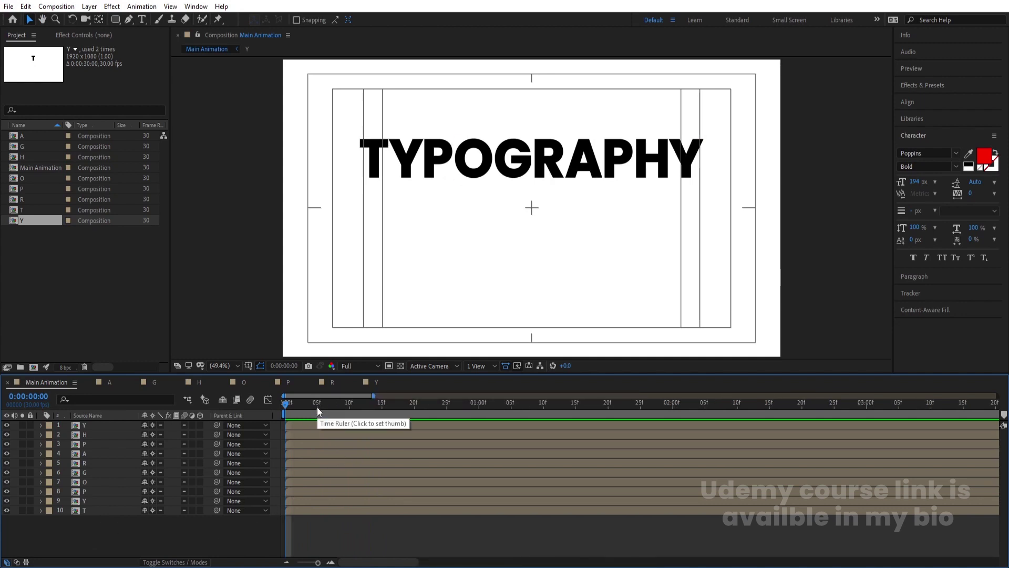
left_click(317, 407)
left_click(311, 502)
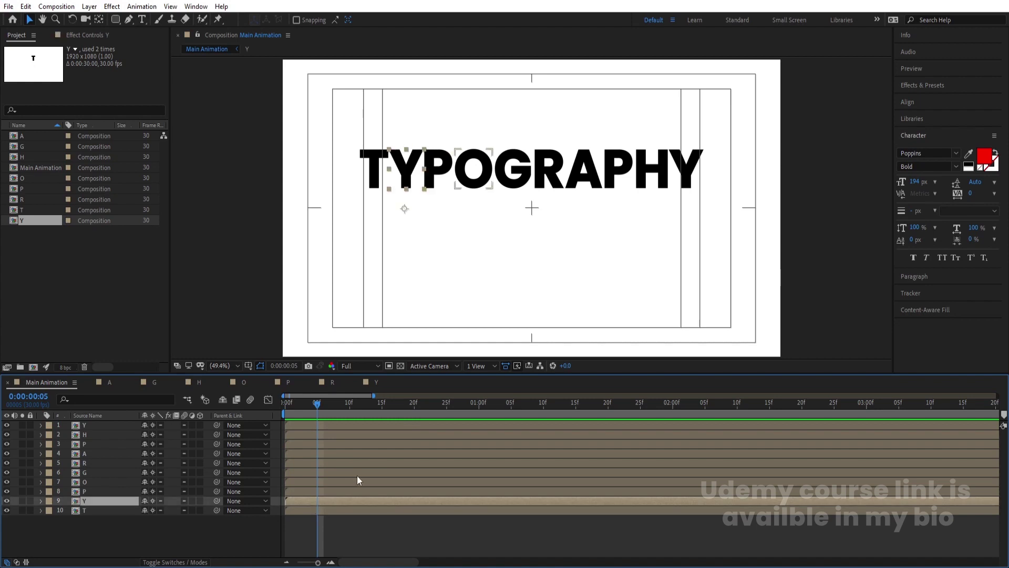
key("bracketleft")
left_click(345, 406)
left_click(349, 405)
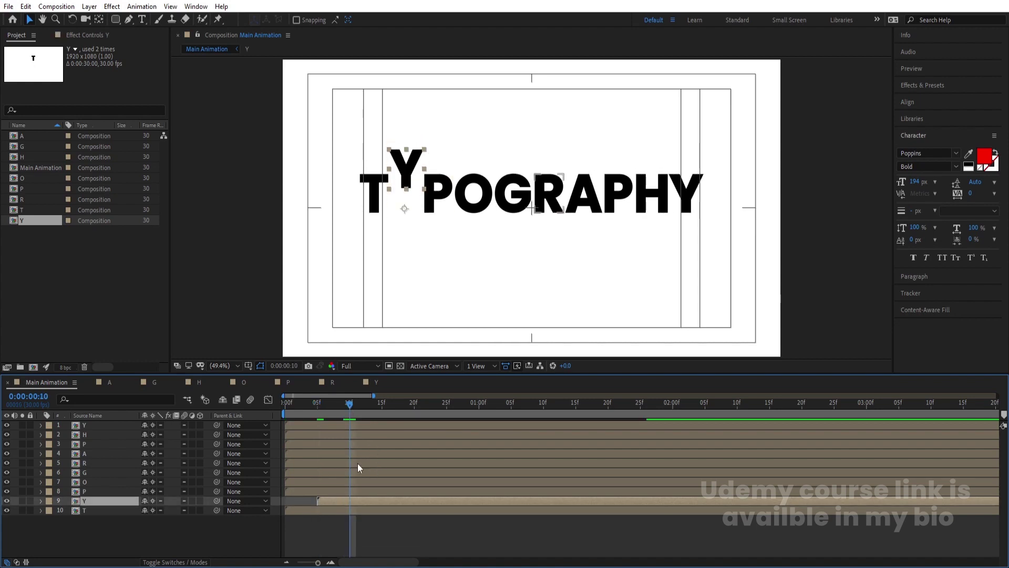
left_click(347, 486)
key("bracketleft")
left_click(381, 404)
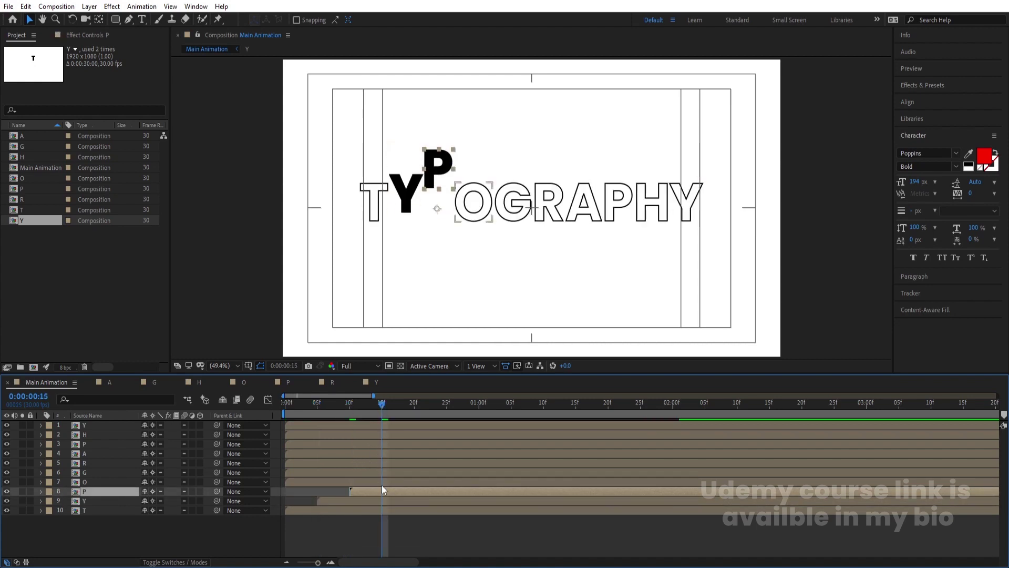
left_click(381, 482)
key("bracketleft")
left_click(415, 404)
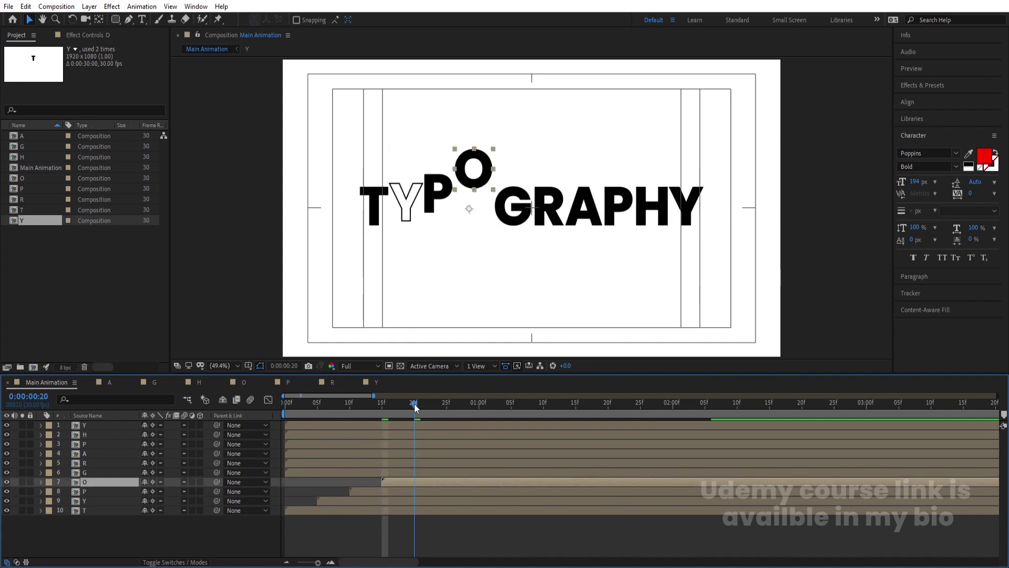
left_click(417, 473)
key("bracketleft")
- Start the R, A, P, H and last Y layers at 0:25, 1:00, 1:05, 1:10 and 1:15
left_click(447, 402)
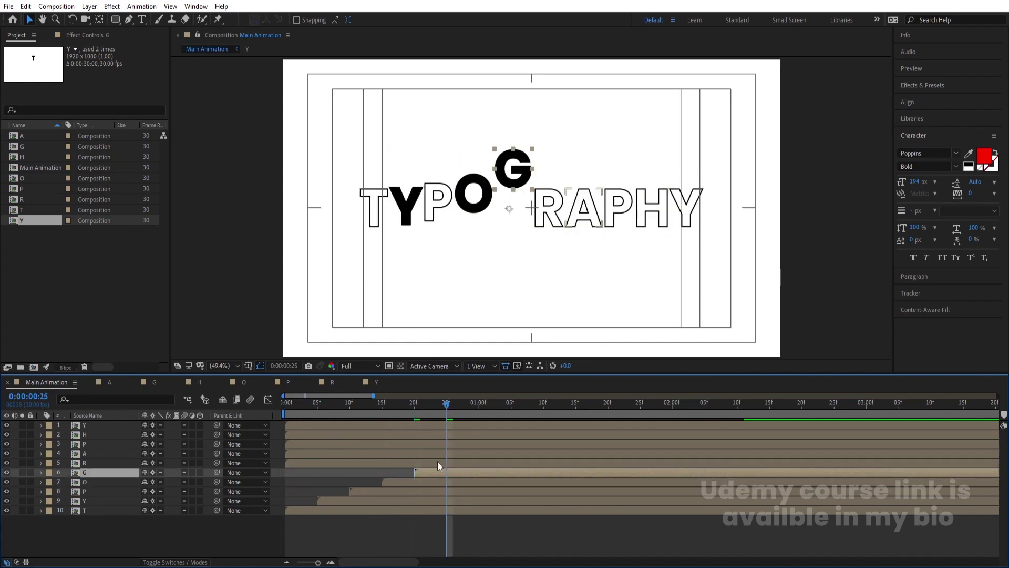
left_click(437, 462)
key("bracketleft")
left_click(478, 455)
key("[")
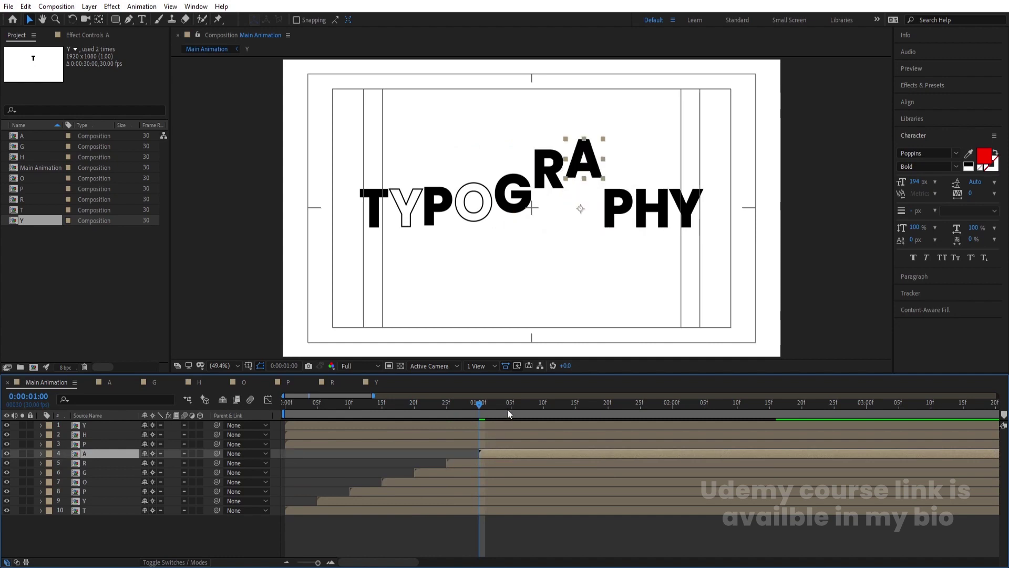
left_click(509, 405)
left_click(509, 441)
key("[")
left_click(545, 400)
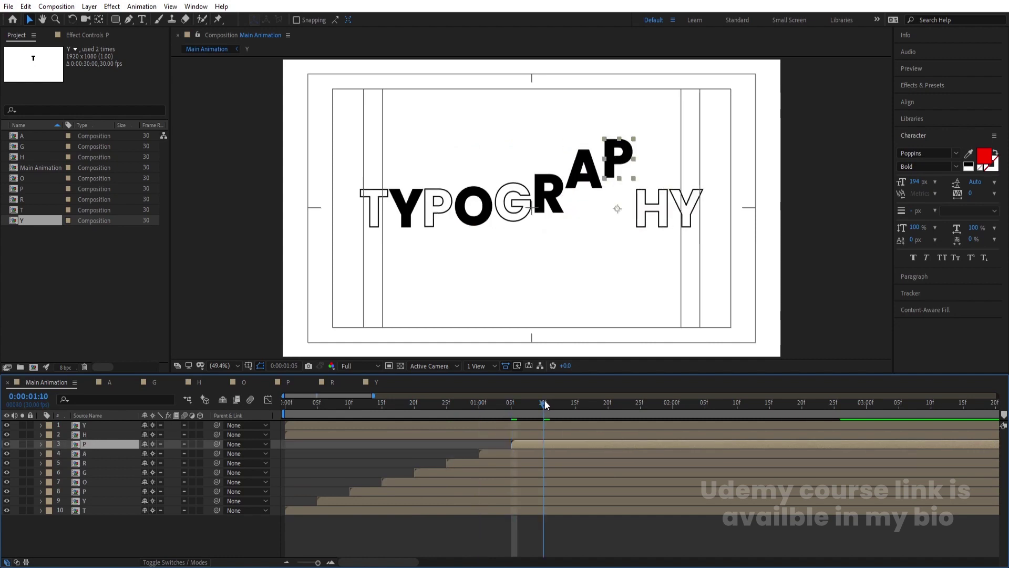
left_click(551, 433)
key("[")
left_click(574, 409)
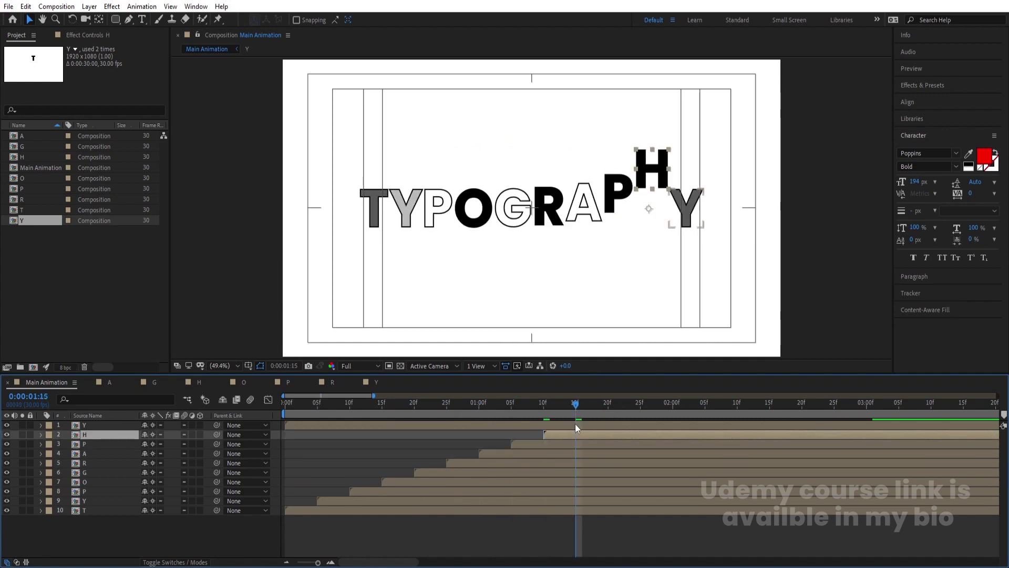
left_click(575, 424)
key("[")
- Zoom the timeline back out and replay the staggered letters from the start
key("space")
key("minus")
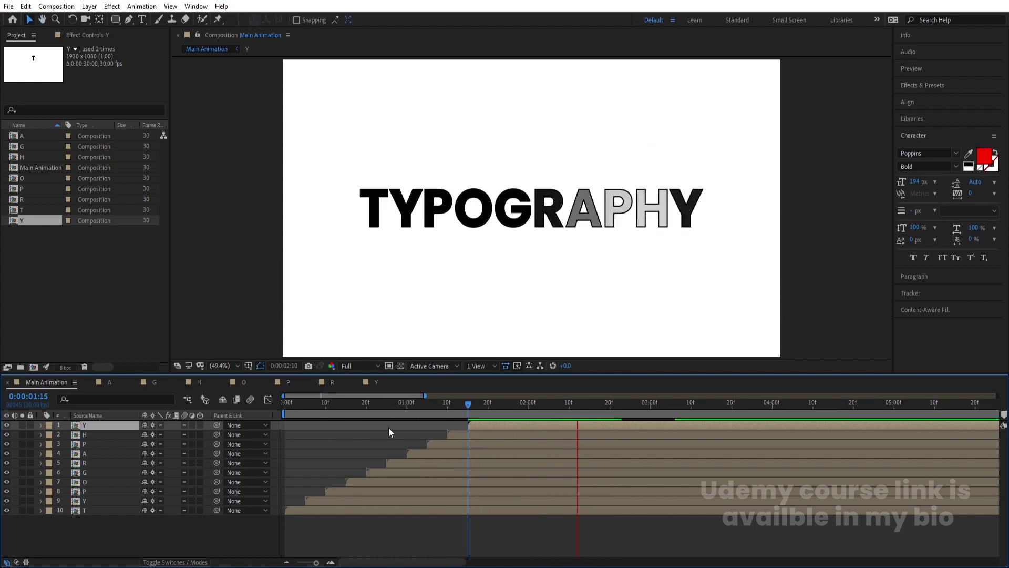
key("space")
key("Home")
key("space")
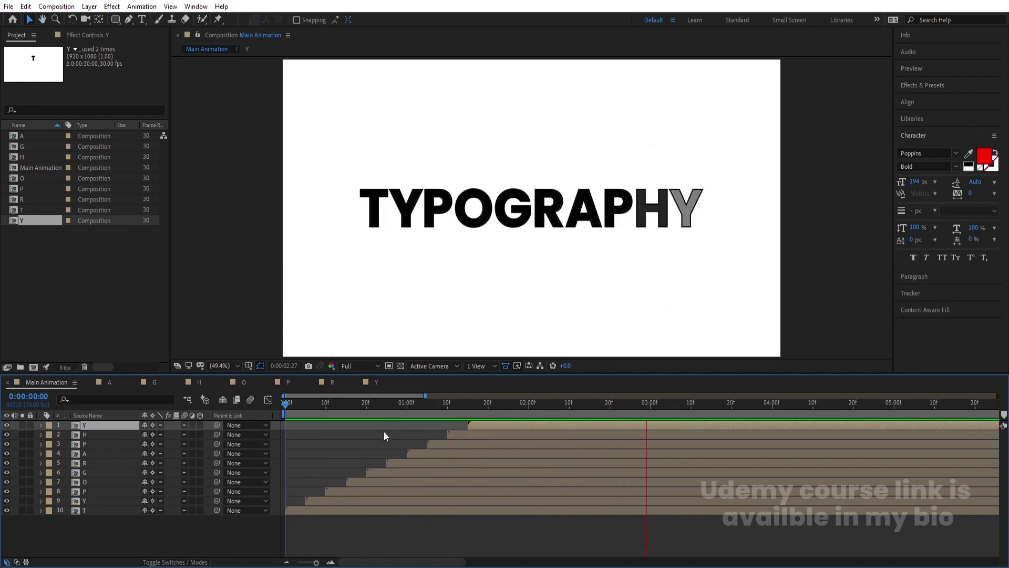
- Precompose all the letter layers into one Text composition and close the extra letter timelines
key("space")
left_click_drag(134, 535, 72, 429)
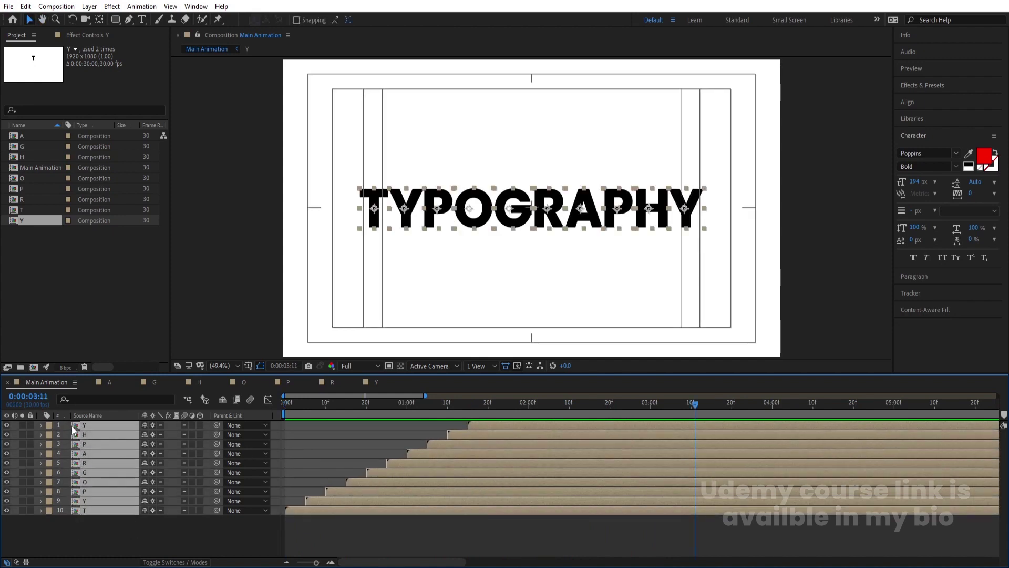
key("ctrl+shift+c")
type("Text")
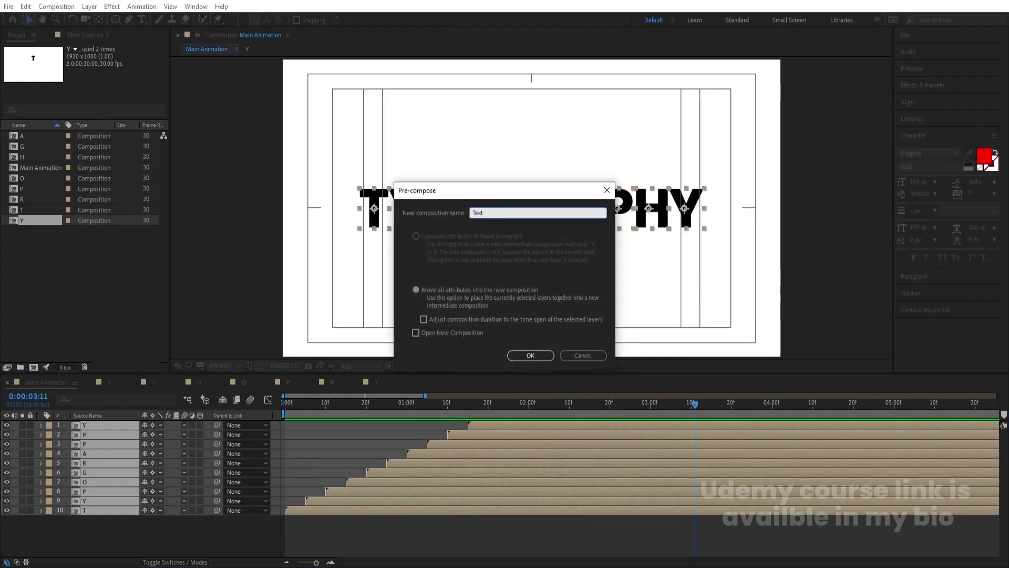
key("Return")
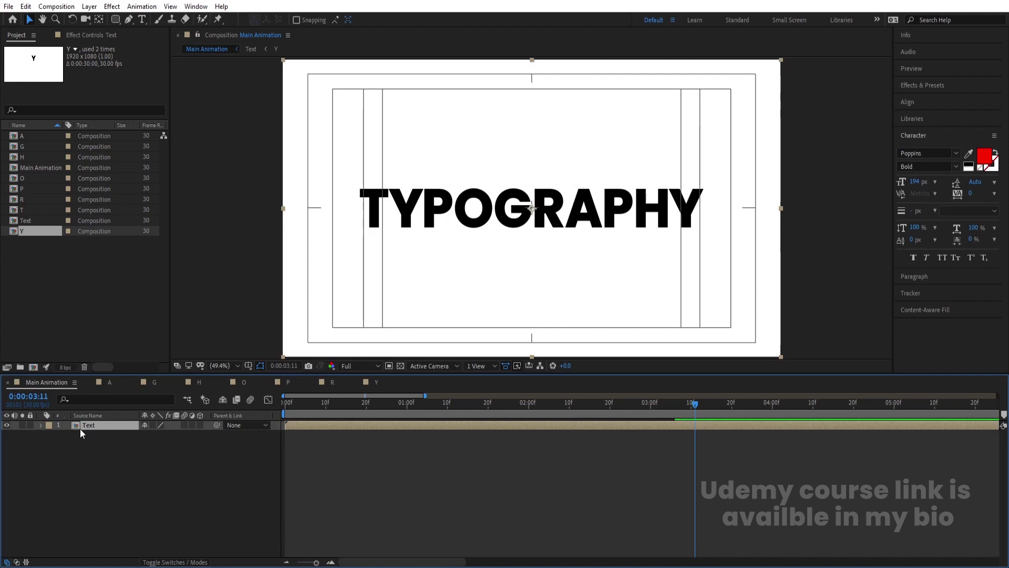
left_click(90, 382)
left_click(90, 382)
left_click(89, 383)
left_click(90, 383)
left_click(90, 382)
left_click(90, 383)
left_click(90, 382)
- Apply a Fill effect to the Text layer with purple colour #6000FF
left_click(932, 85)
left_click(930, 99)
type("f")
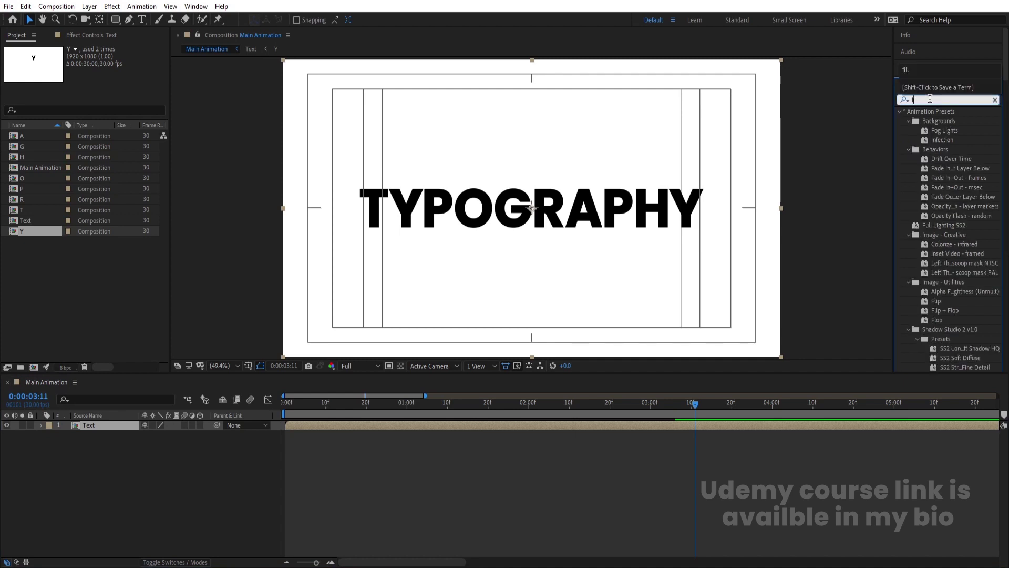
type("il")
double_click(936, 207)
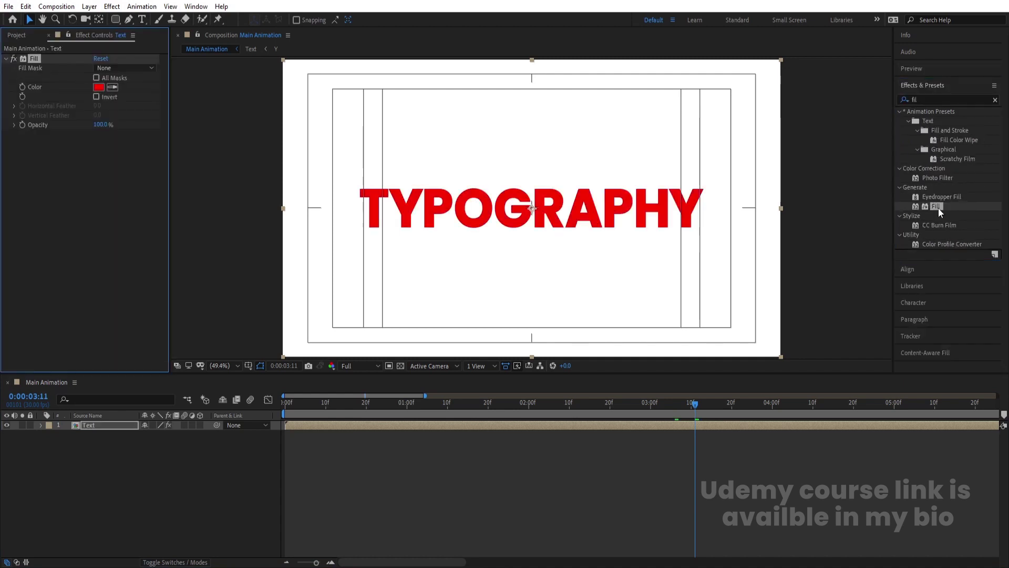
left_click(98, 86)
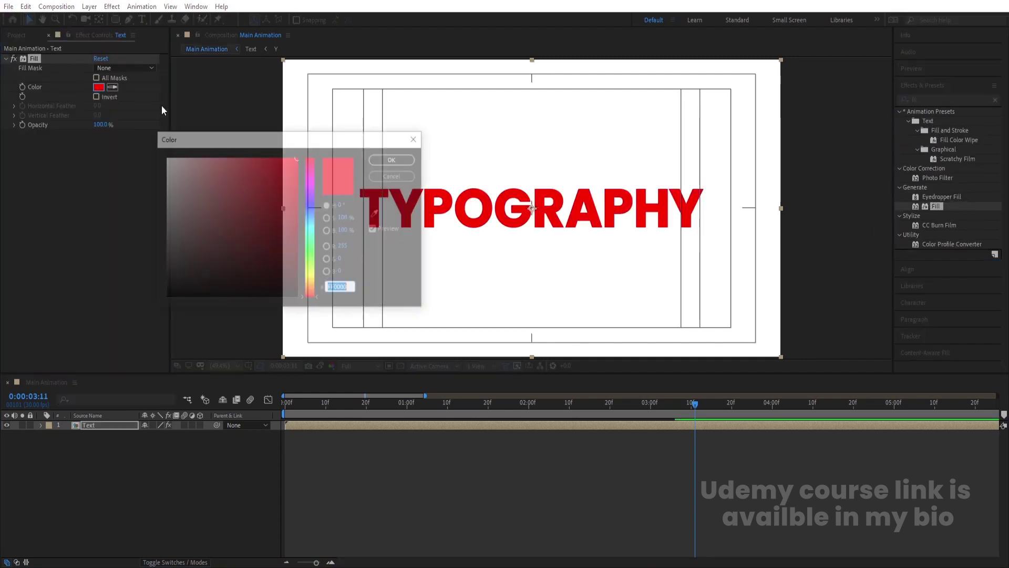
left_click(311, 195)
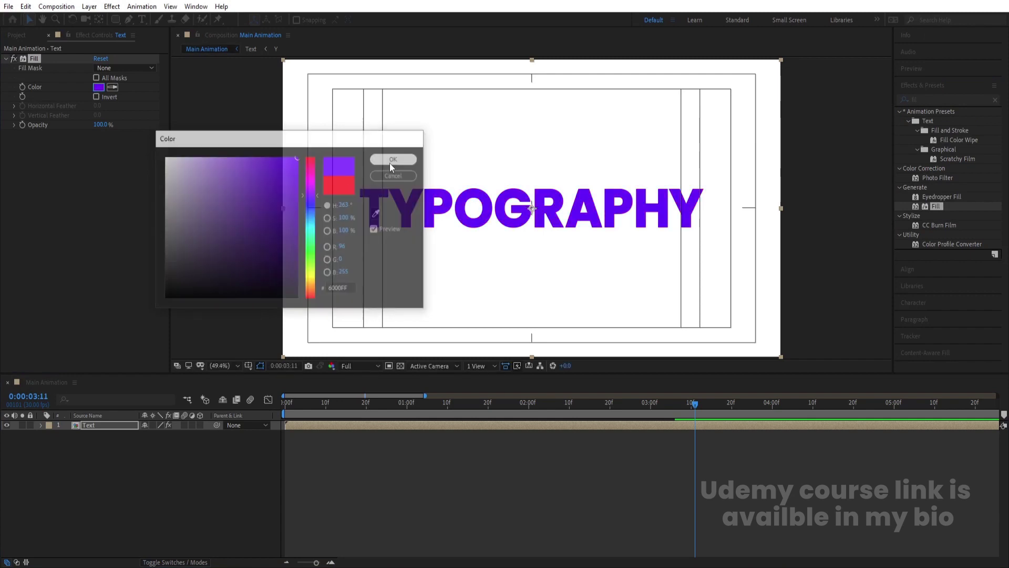
left_click(394, 158)
- Preview the purple text animation from the beginning of the timeline
left_click(319, 412)
left_click(289, 416)
key("space")
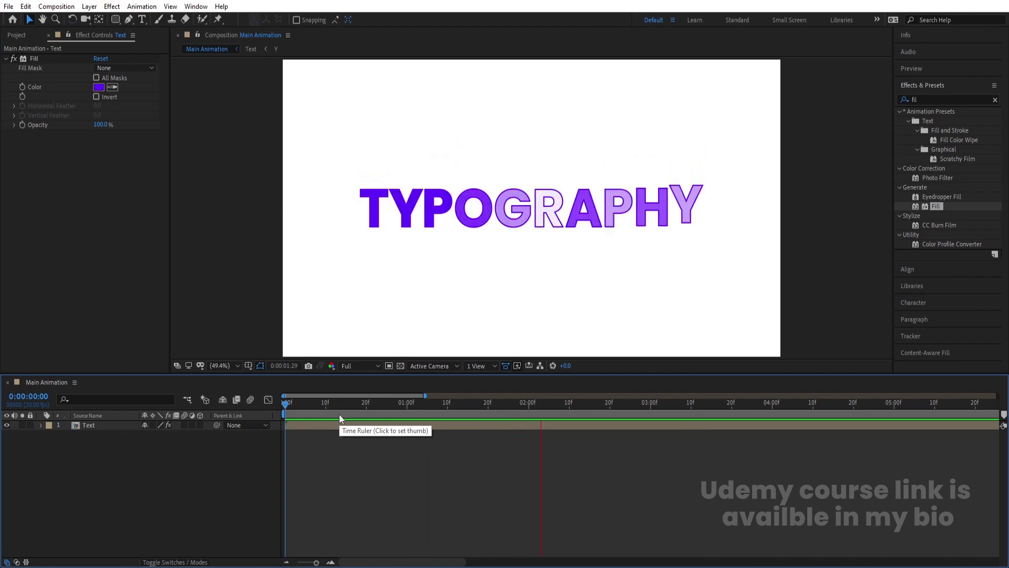
key("space")
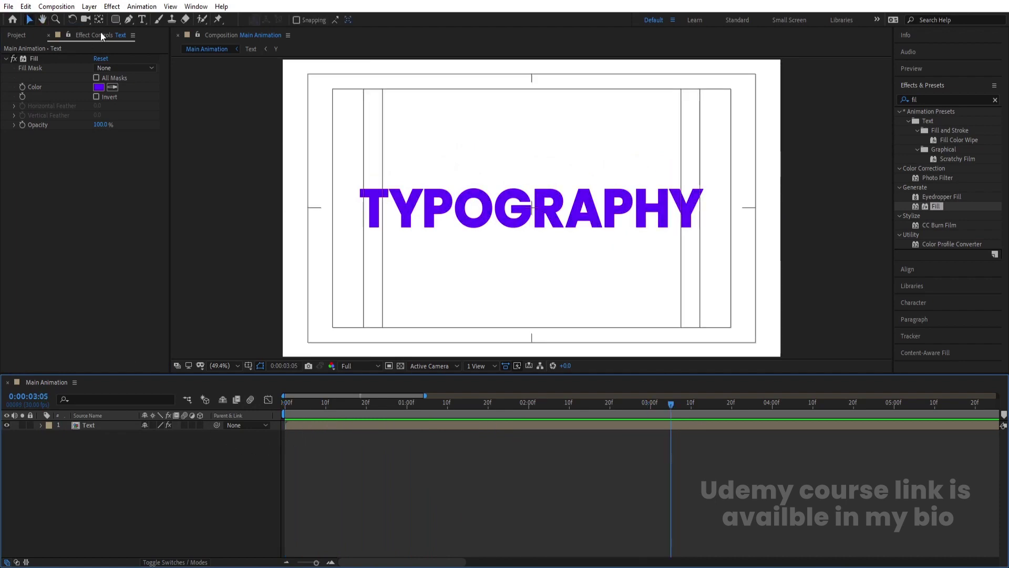
- Choose the Rounded Rectangle tool with the stroke set to None
left_click_drag(114, 21, 147, 31)
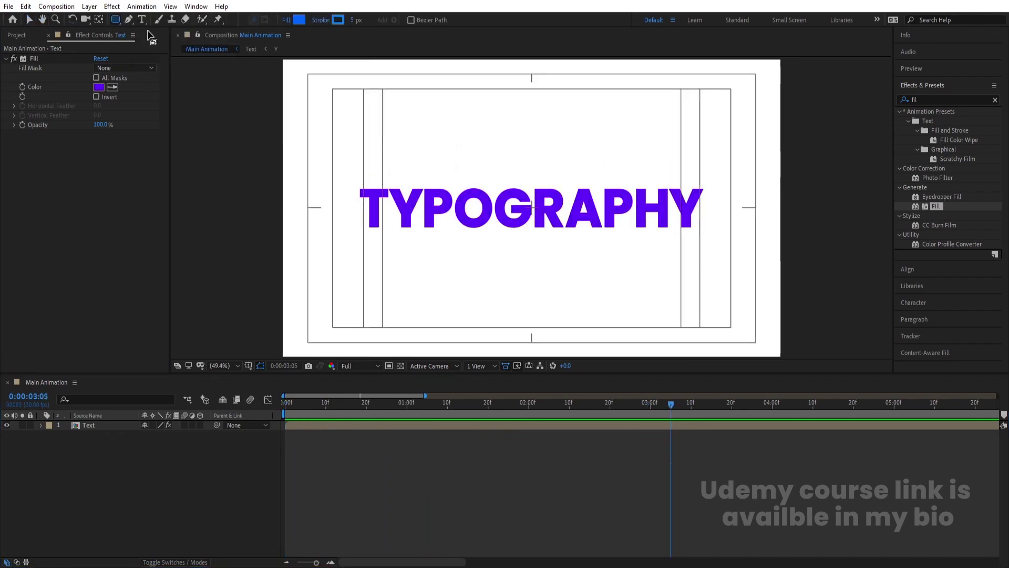
left_click(321, 20)
left_click(451, 252)
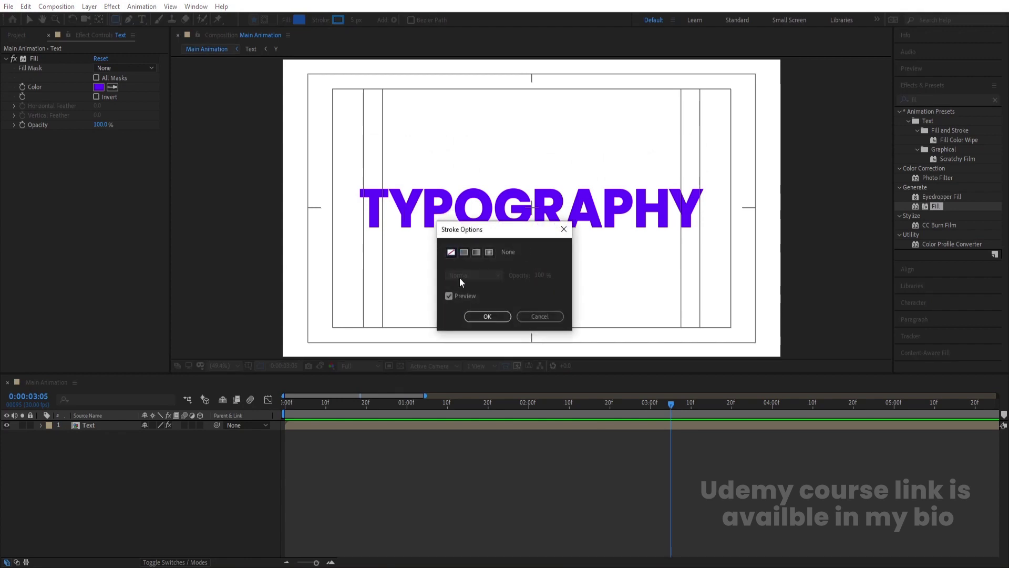
left_click(479, 317)
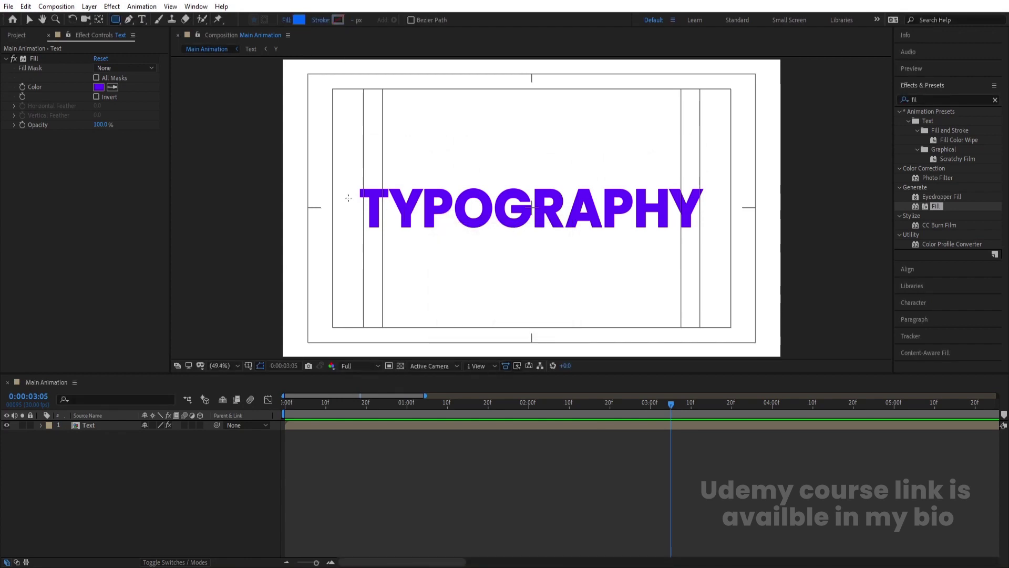
- Eyedropper the letters' purple as the fill and draw a rounded rectangle across TYPOGRAPHY
left_click(298, 20)
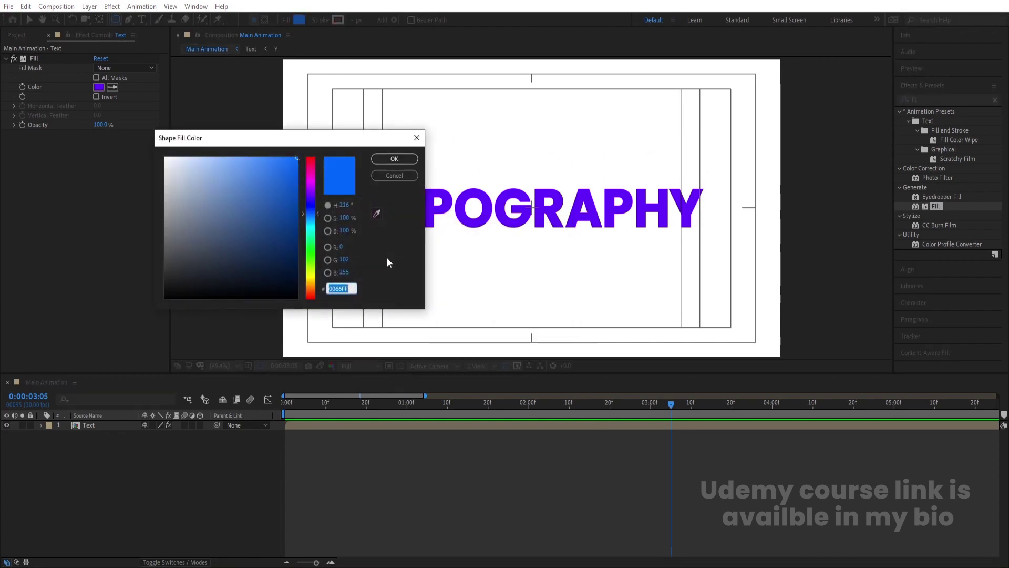
left_click(376, 213)
left_click(436, 196)
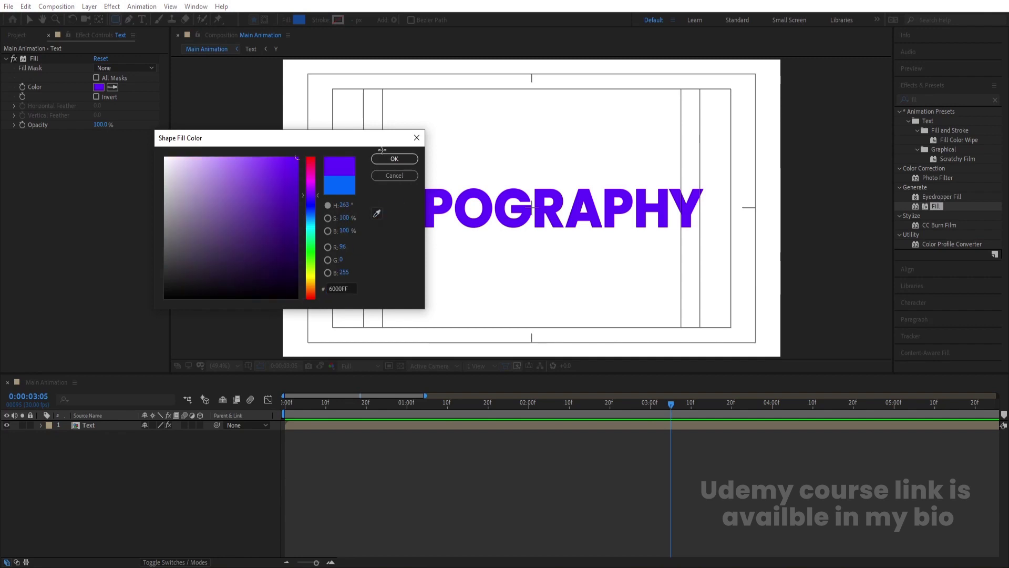
left_click(394, 158)
mouse_move(340, 177)
left_mouse_down()
mouse_move(466, 214)
mouse_move(742, 239)
left_mouse_up()
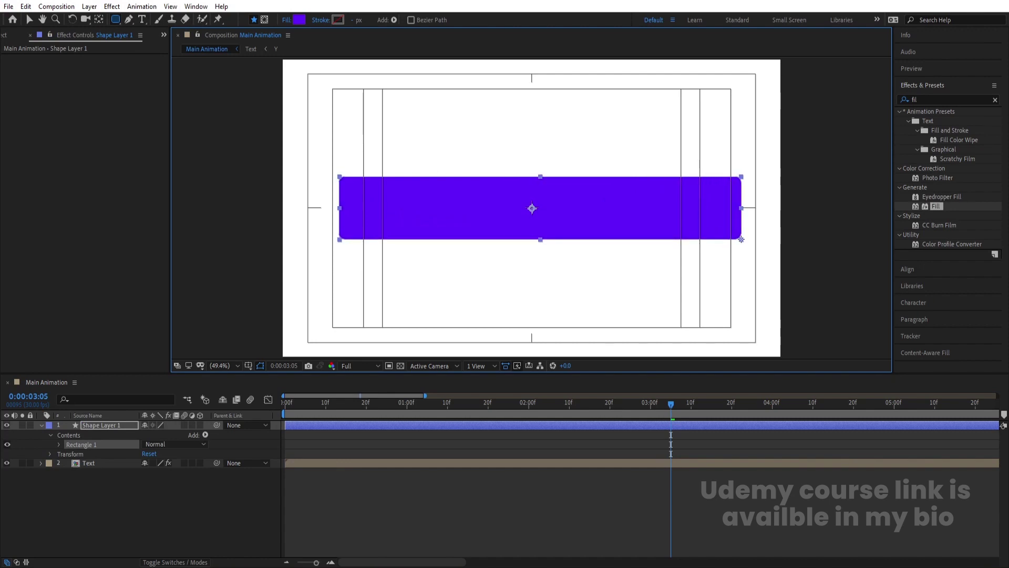
- Centre the shape layer's anchor point and align the rectangle horizontally in the composition
left_click(106, 425)
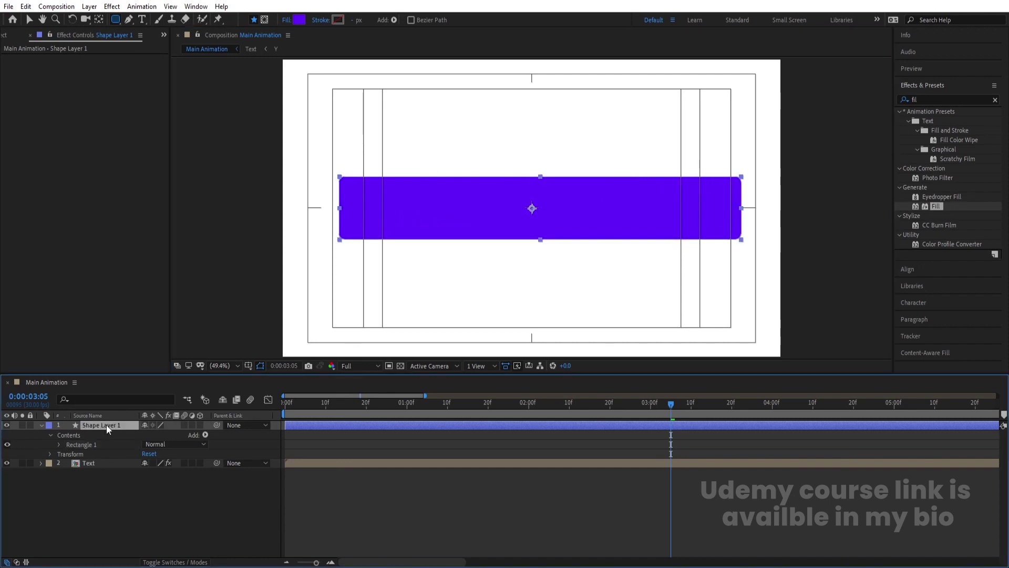
key("ctrl+alt+Home")
left_click(922, 85)
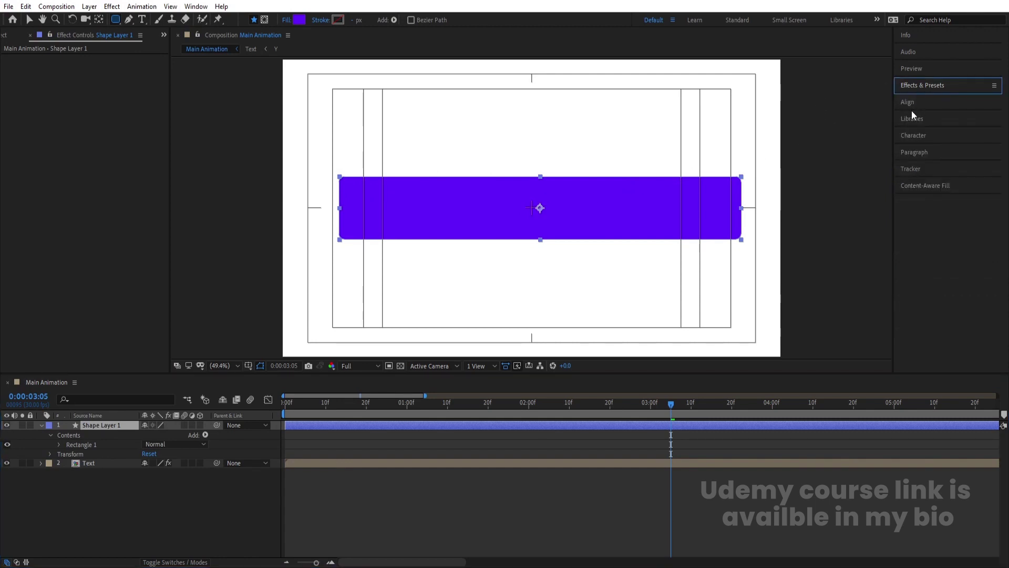
left_click(911, 108)
left_click(926, 130)
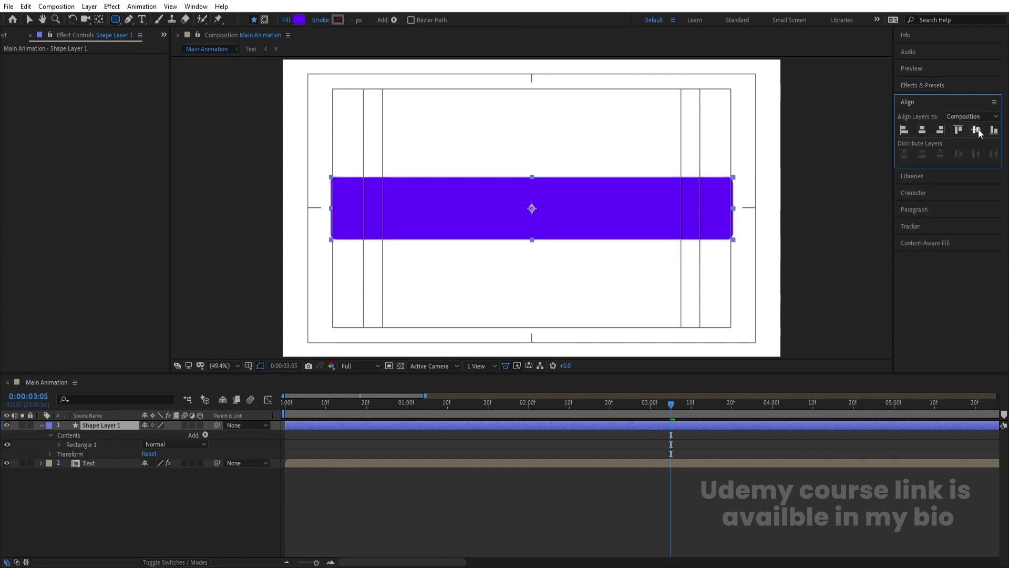
- Move Shape Layer 1 below the Text layer and change the text Fill to white
left_click_drag(99, 426, 102, 473)
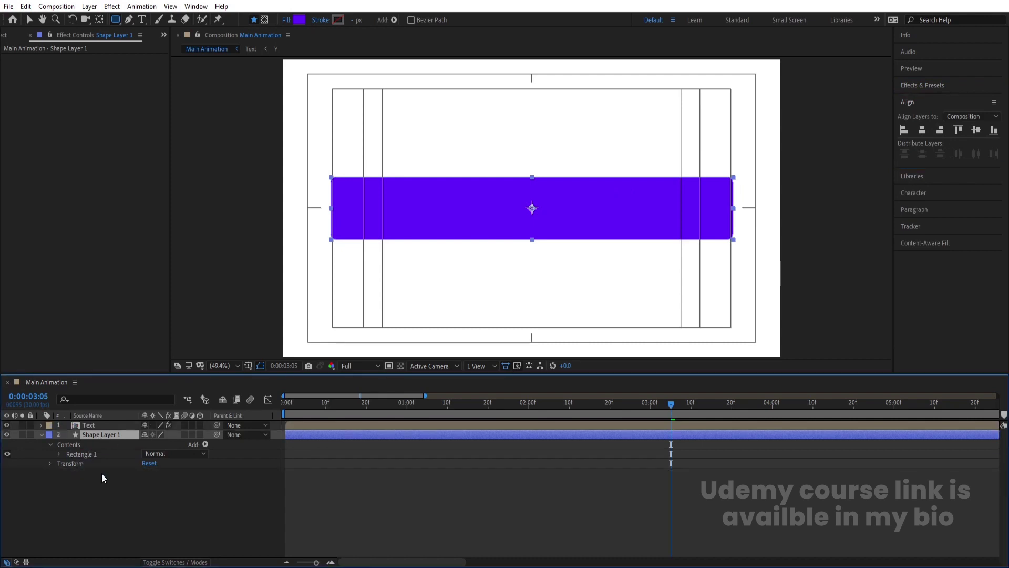
left_click(93, 426)
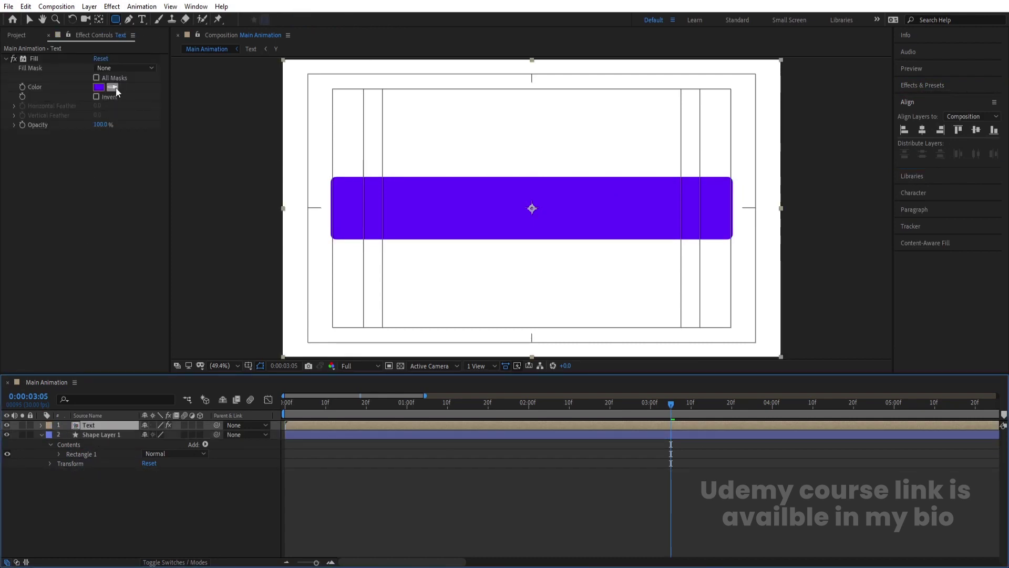
left_click(112, 87)
left_click(280, 1)
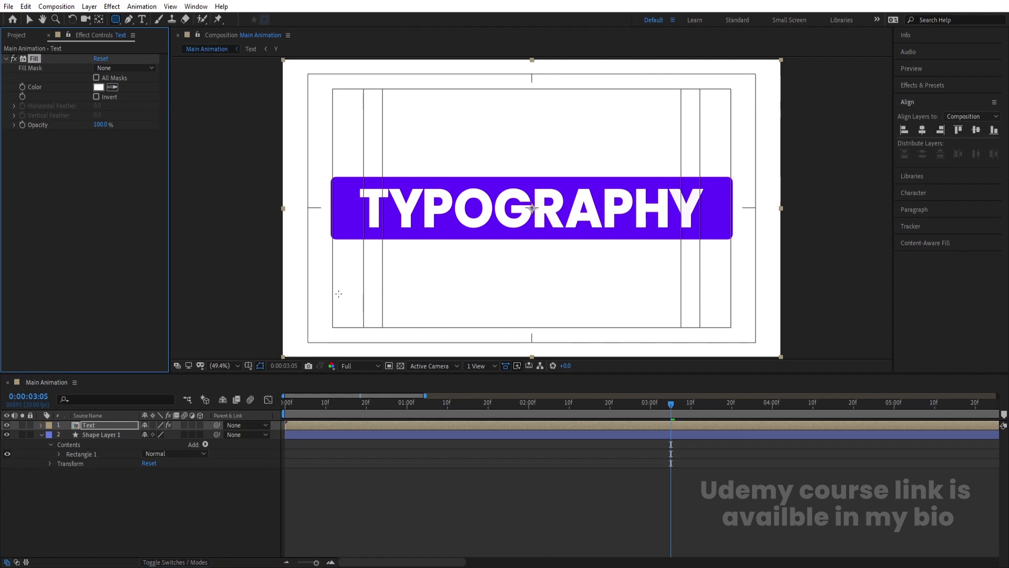
- Raise Rectangle Path 1's Roundness to about 151 for a fully rounded pill
left_click(58, 454)
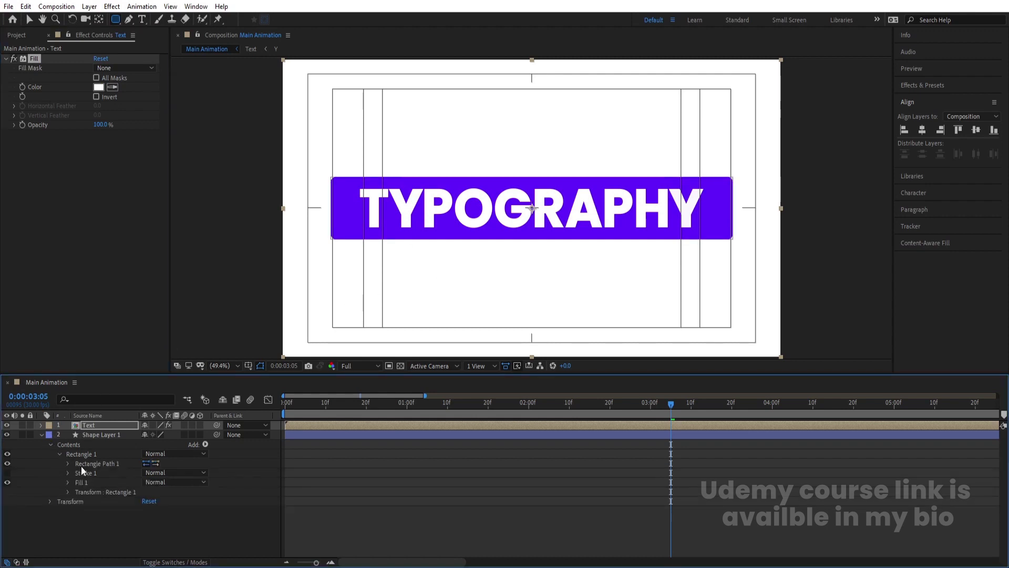
left_click(68, 463)
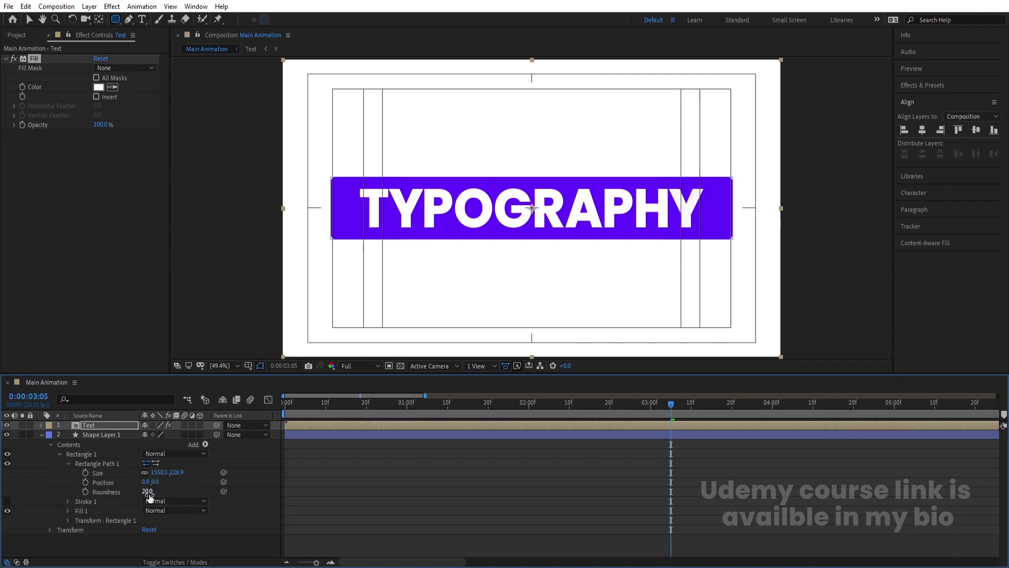
left_click_drag(149, 494, 201, 483)
- Preview the animation from the start with the pill behind the text
left_click(282, 435)
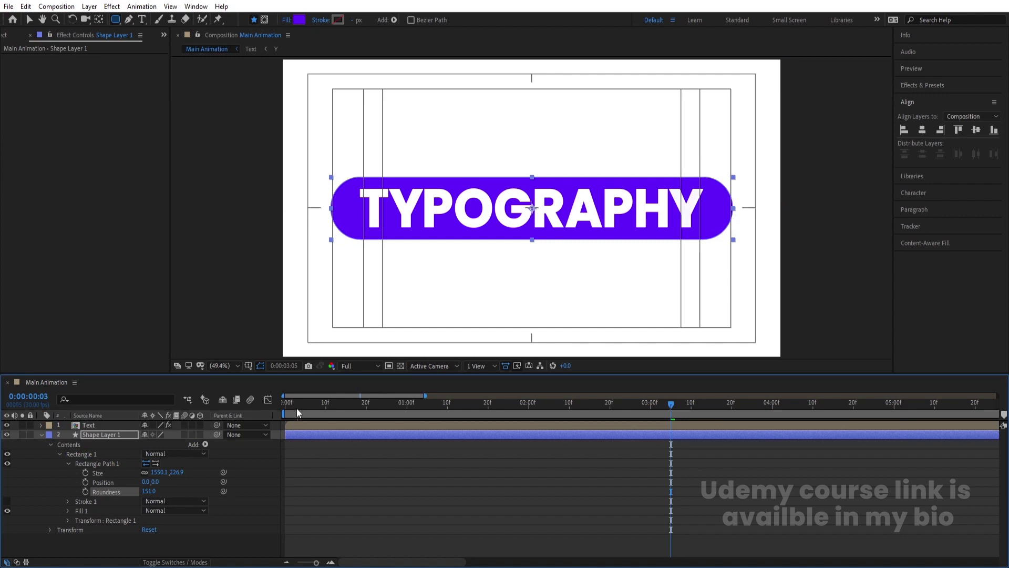
key("Home")
key("space")
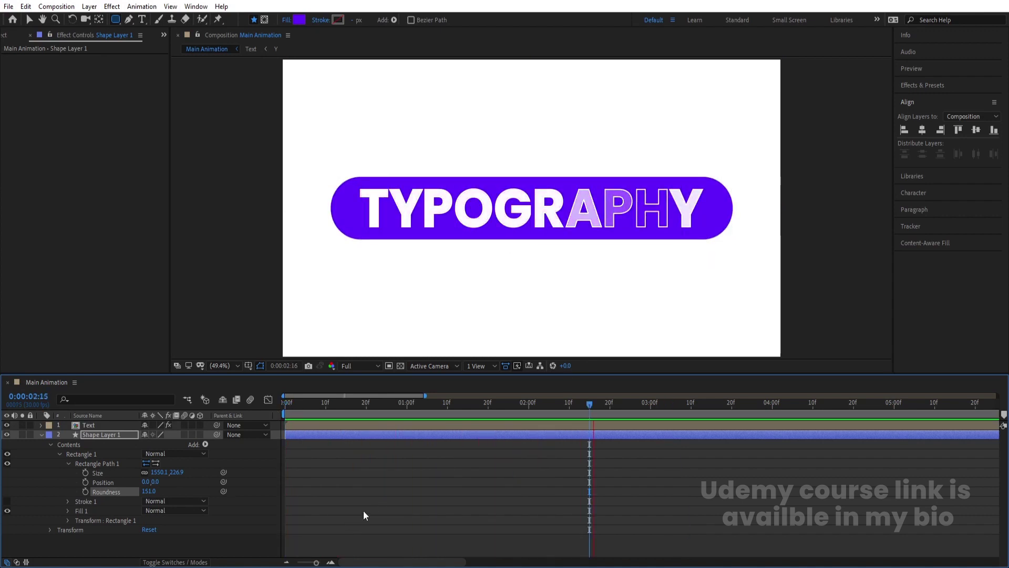
key("space")
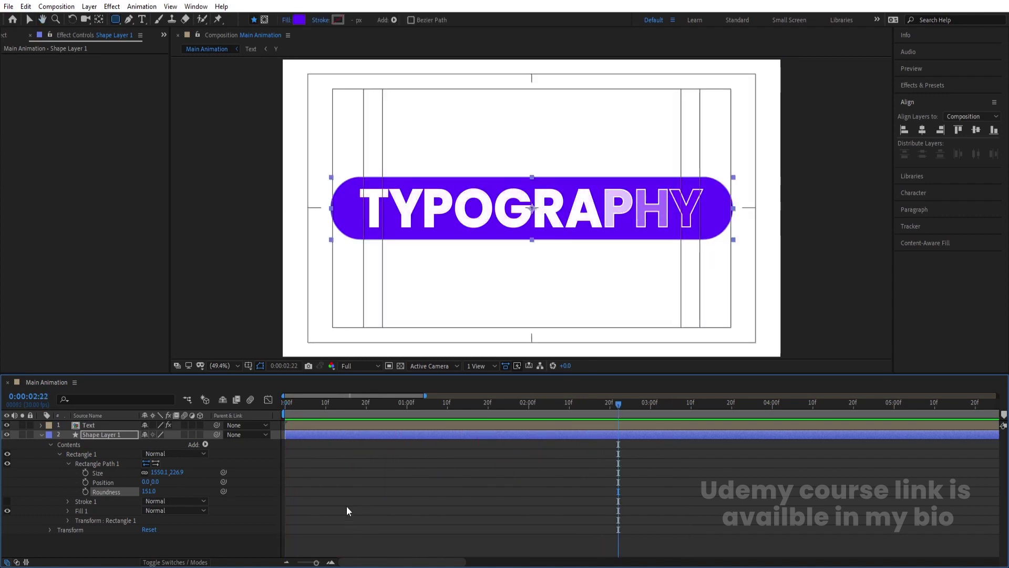
- Hide the Text layer and rename the shape layer to MASK
left_click(41, 434)
left_click(96, 425)
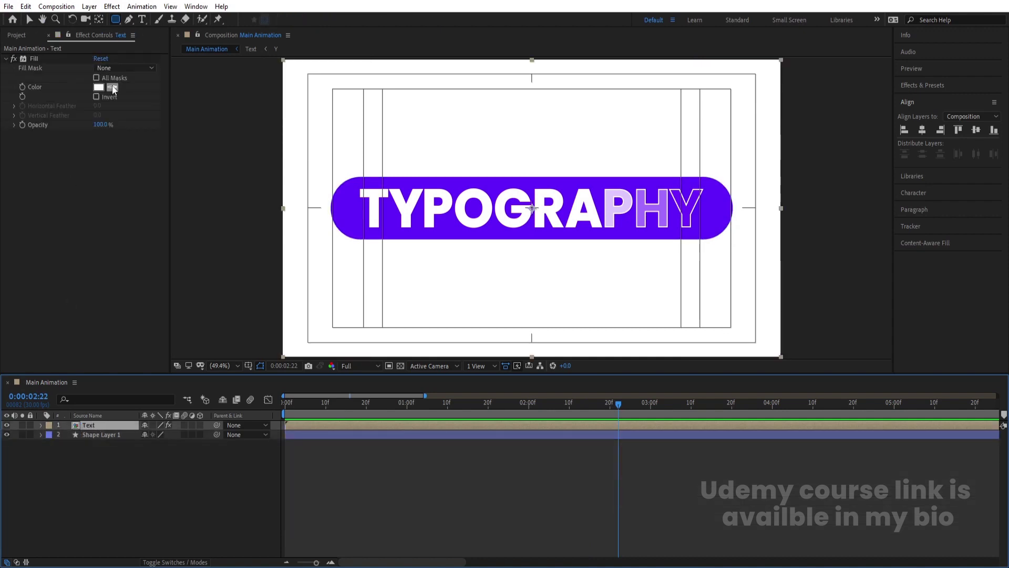
left_click(7, 425)
left_click(96, 434)
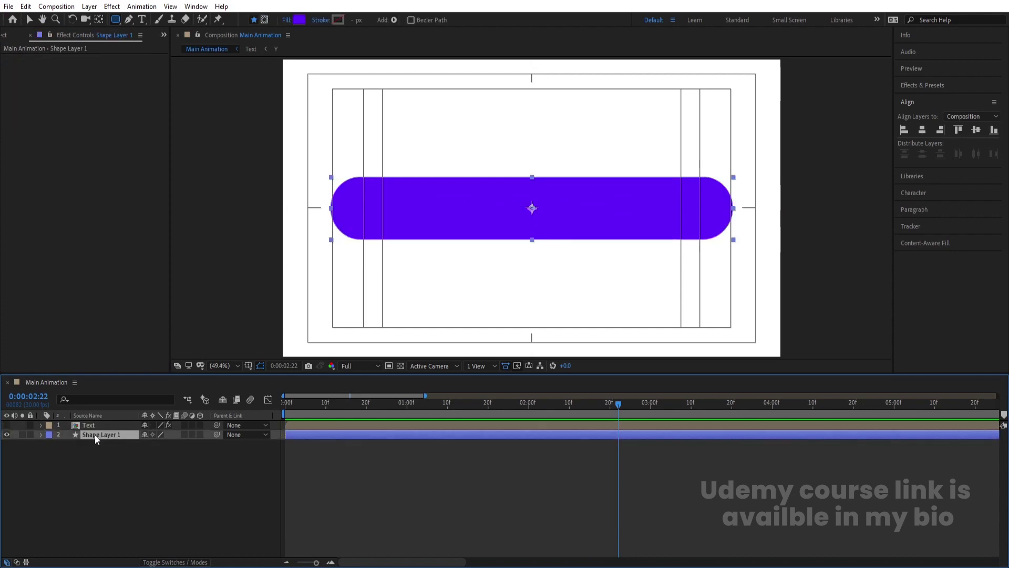
key("Return")
type("MASK")
key("Return")
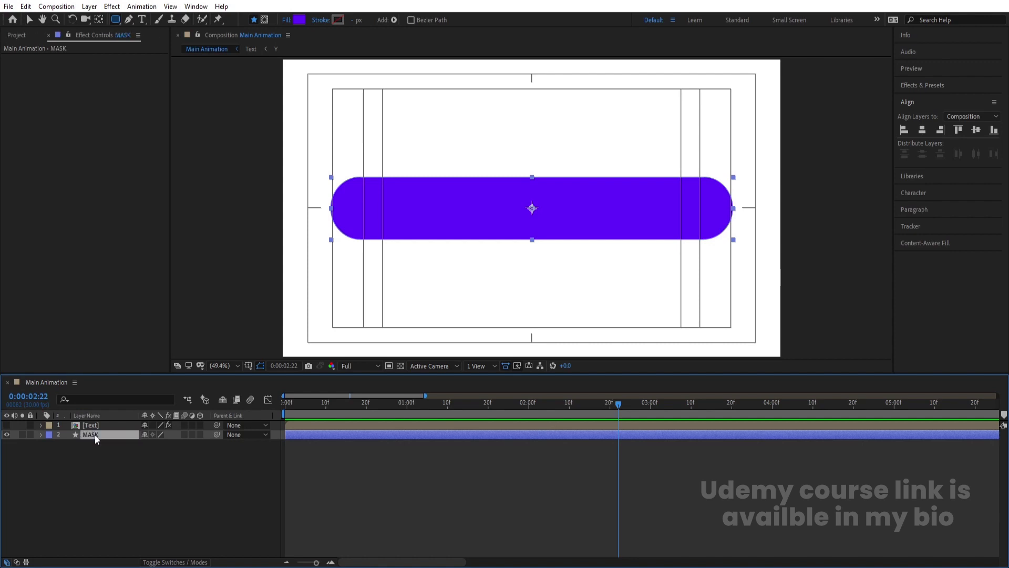
- Duplicate MASK, place Text between the copies, and set MASK 2 as its Alpha Matte
key("ctrl+d")
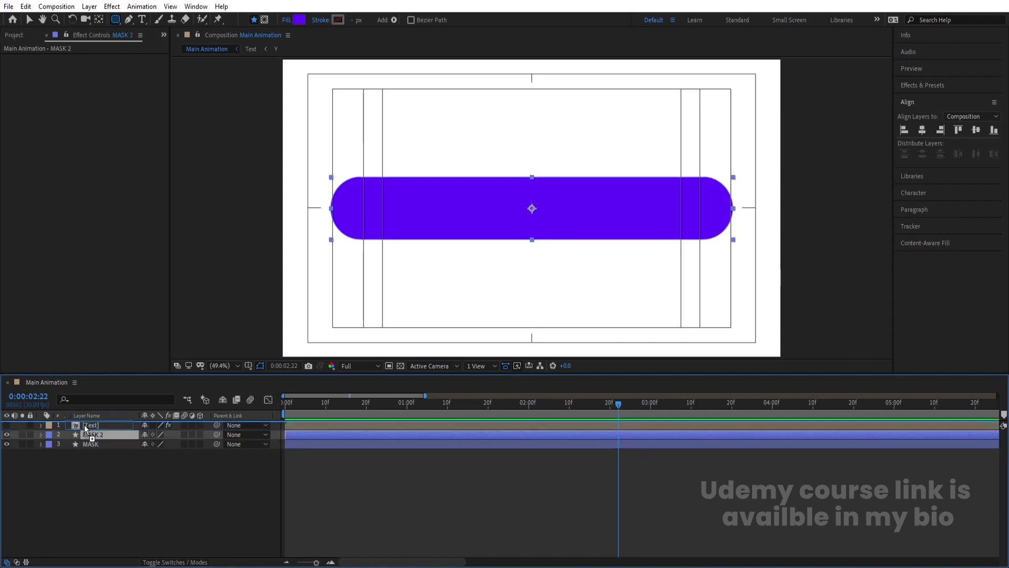
left_click_drag(90, 425, 91, 436)
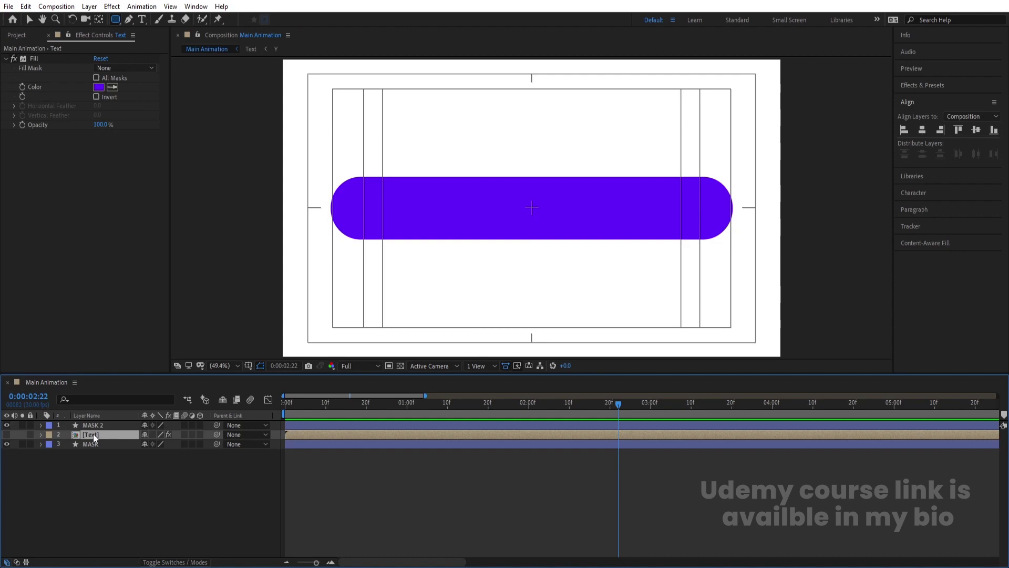
key("F4")
left_click(197, 434)
left_click(227, 461)
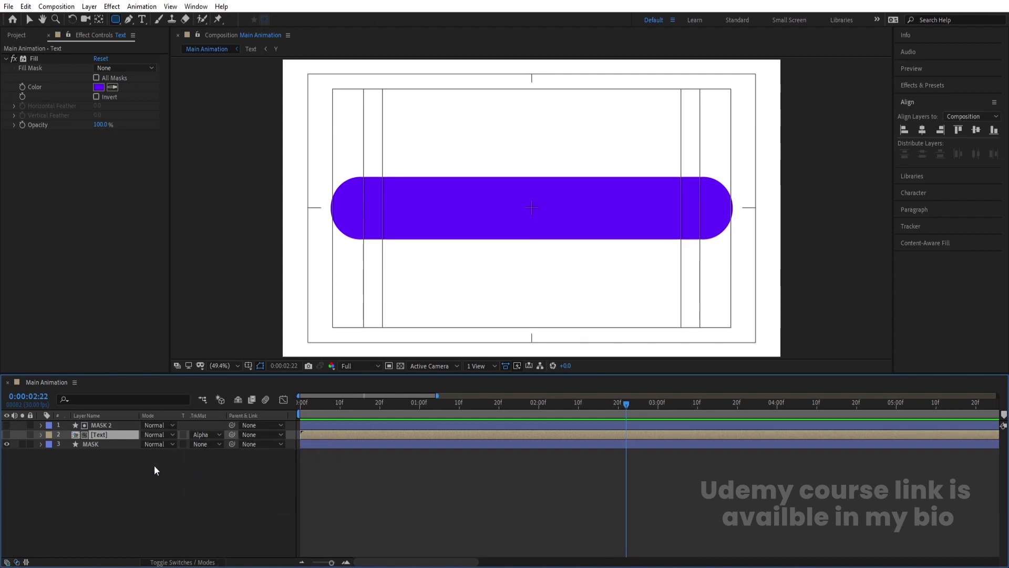
- Make the original MASK layer visible again and rename it Gradient
left_click(80, 459)
left_click(6, 444)
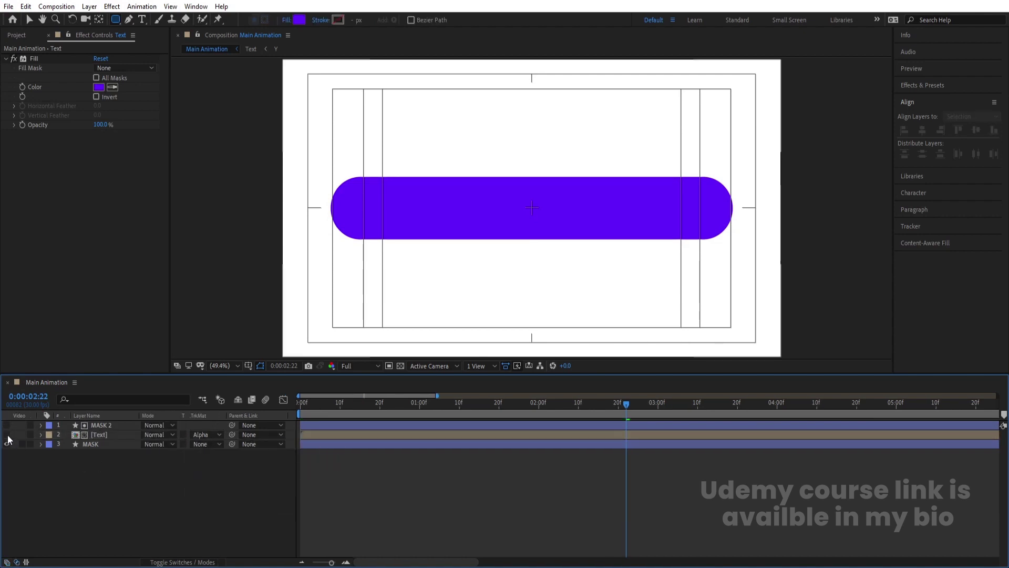
left_click(93, 445)
key("Return")
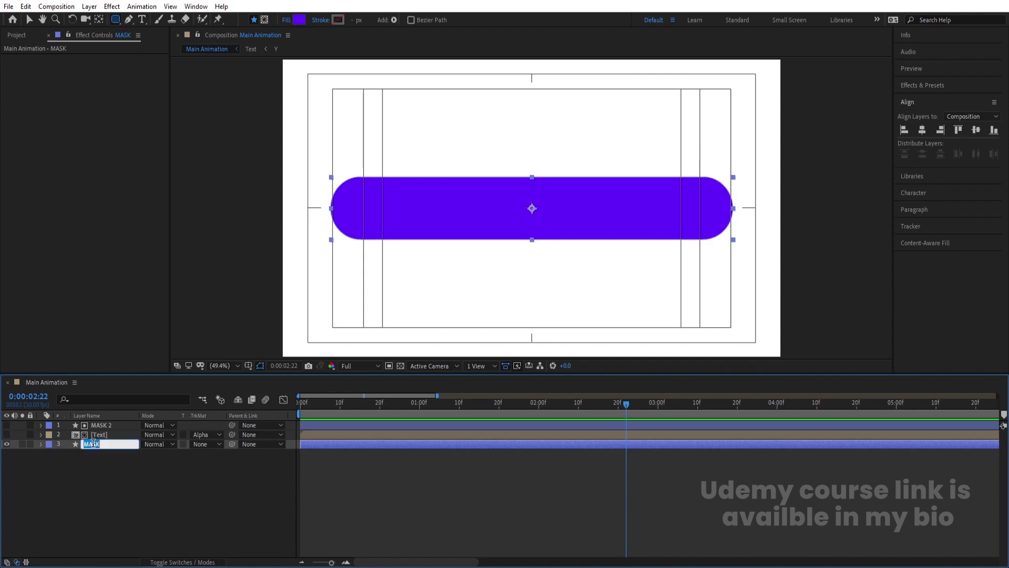
type("Gradient")
key("Return")
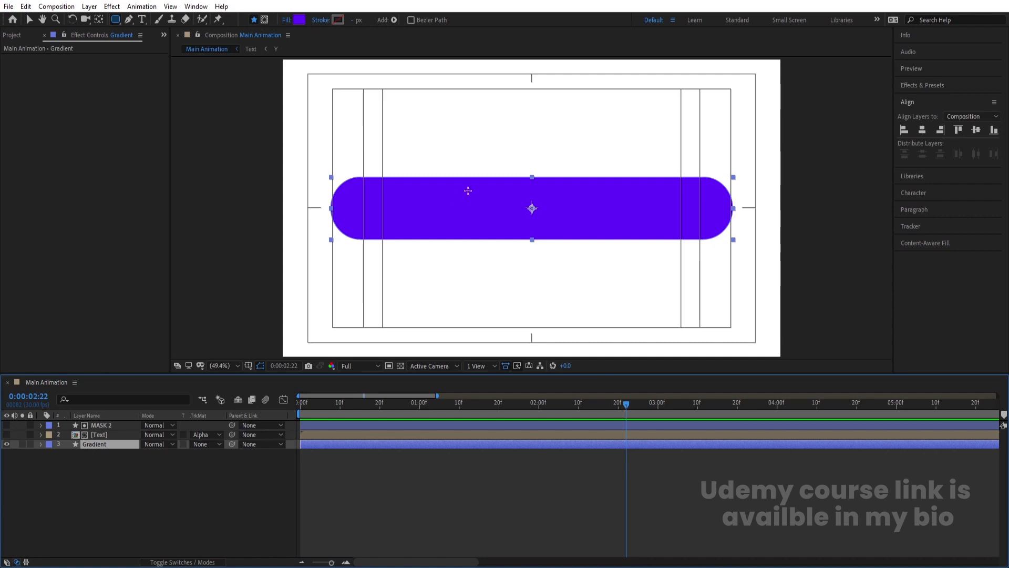
- Switch the pill's fill to a linear gradient and stretch it from top edge to bottom edge
key("v")
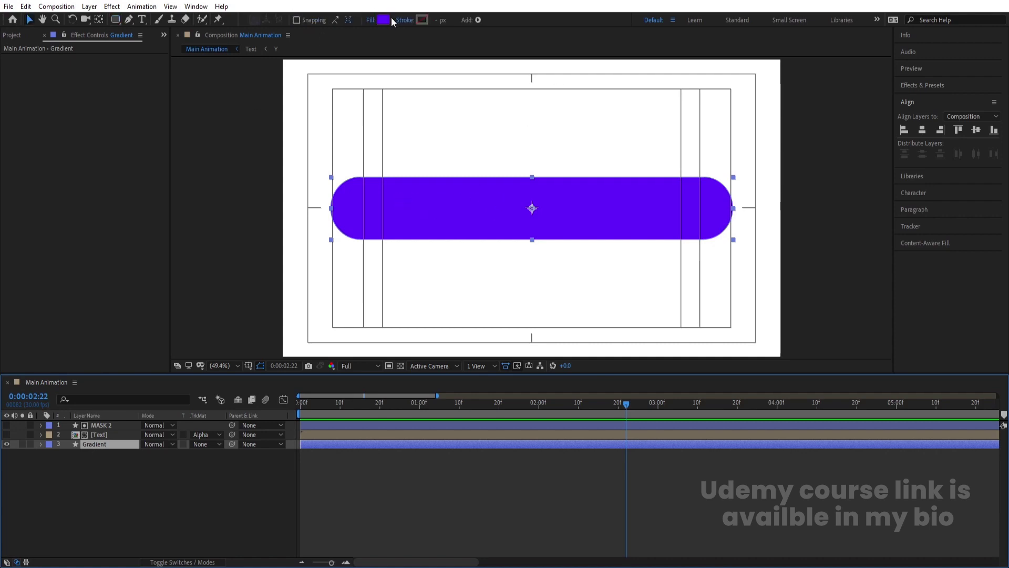
left_click(370, 20)
left_click(475, 252)
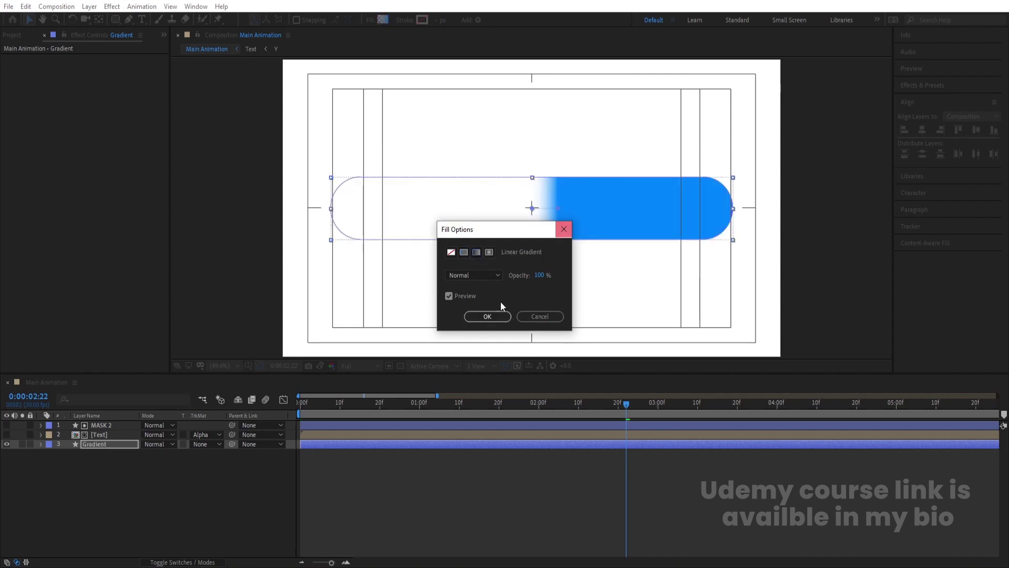
left_click(486, 316)
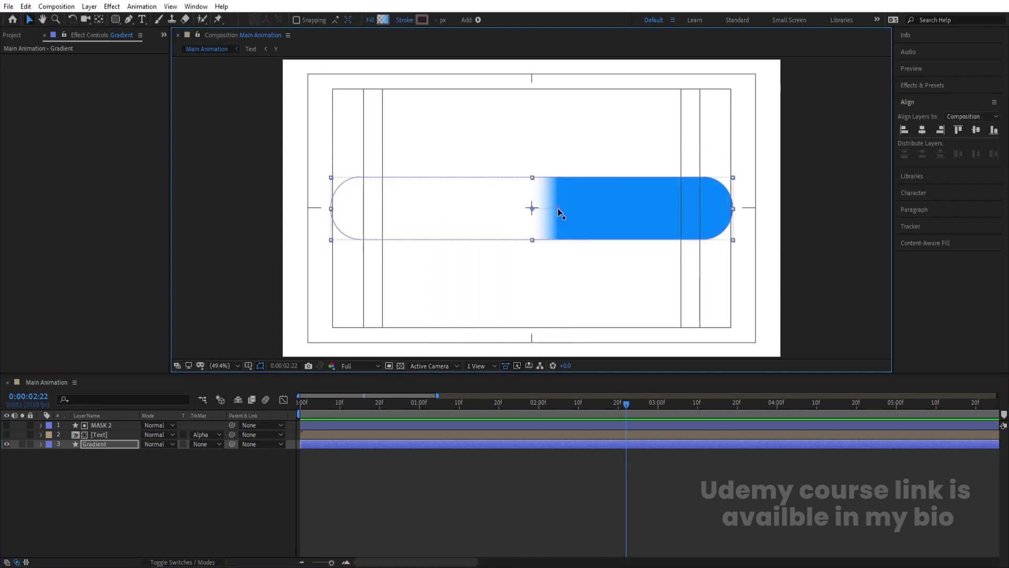
left_click_drag(557, 208, 533, 243)
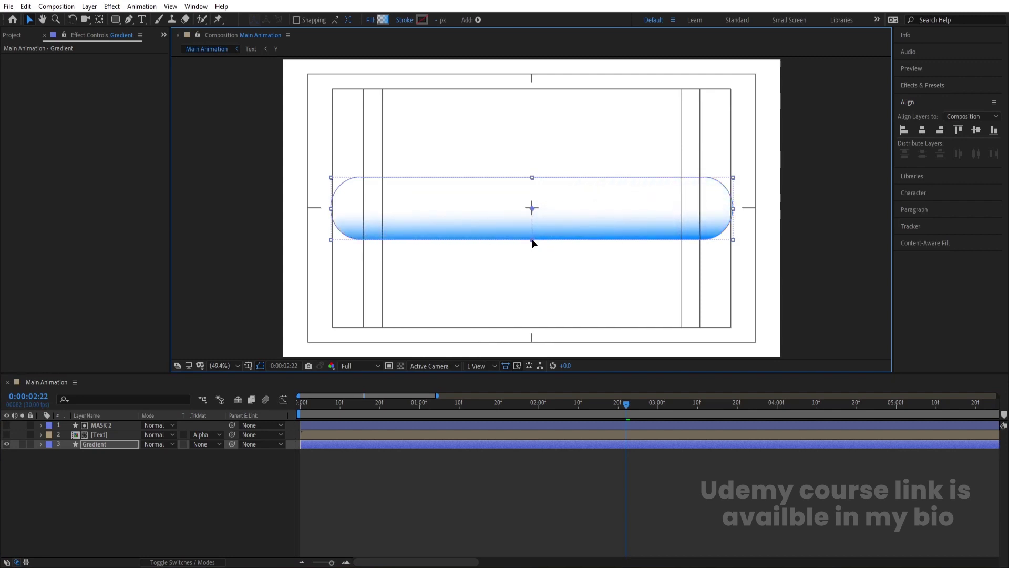
left_click_drag(531, 210, 532, 178)
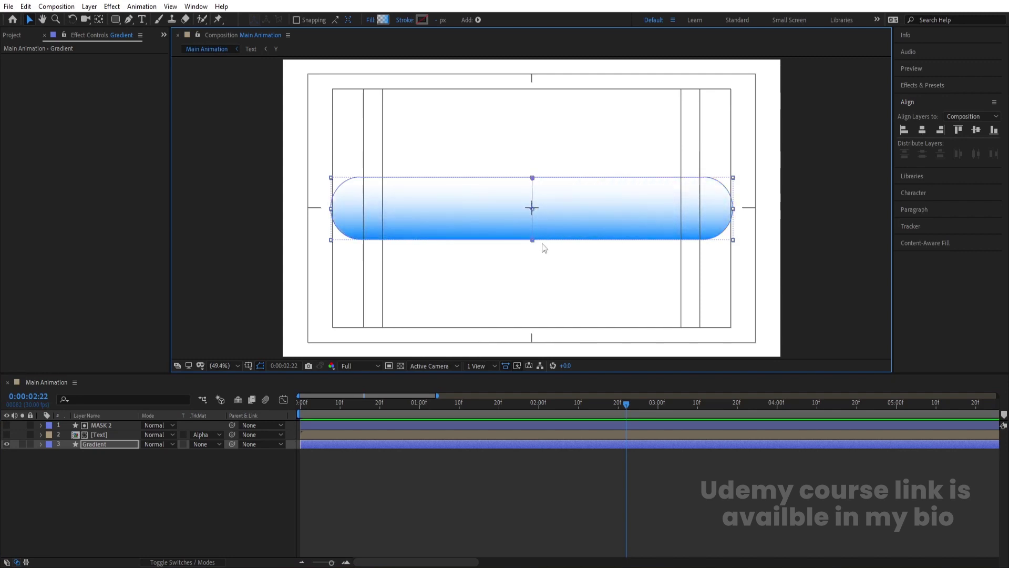
- Turn the TYPOGRAPHY text layer back on and select the Gradient layer
left_click(385, 19)
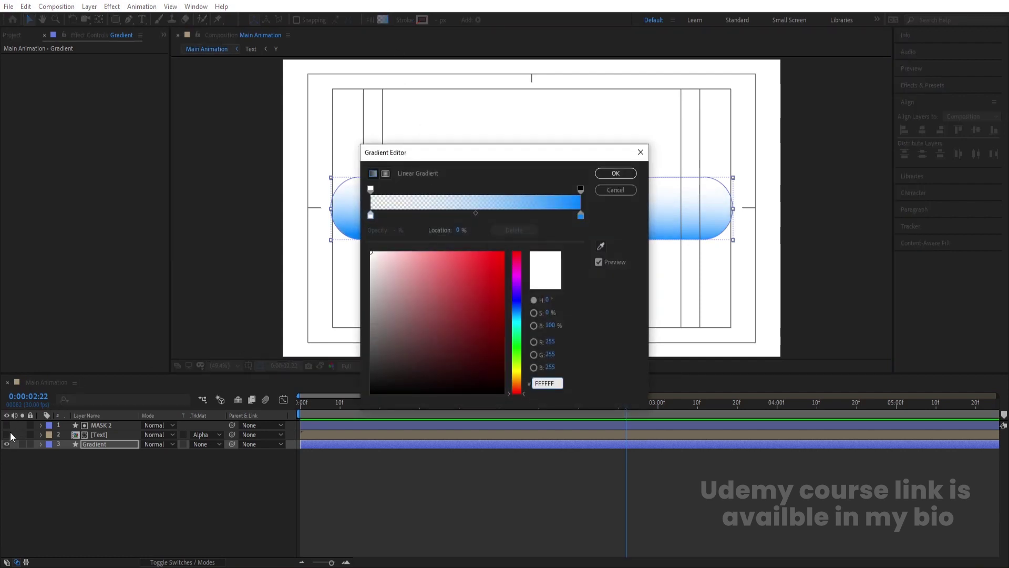
left_click(626, 192)
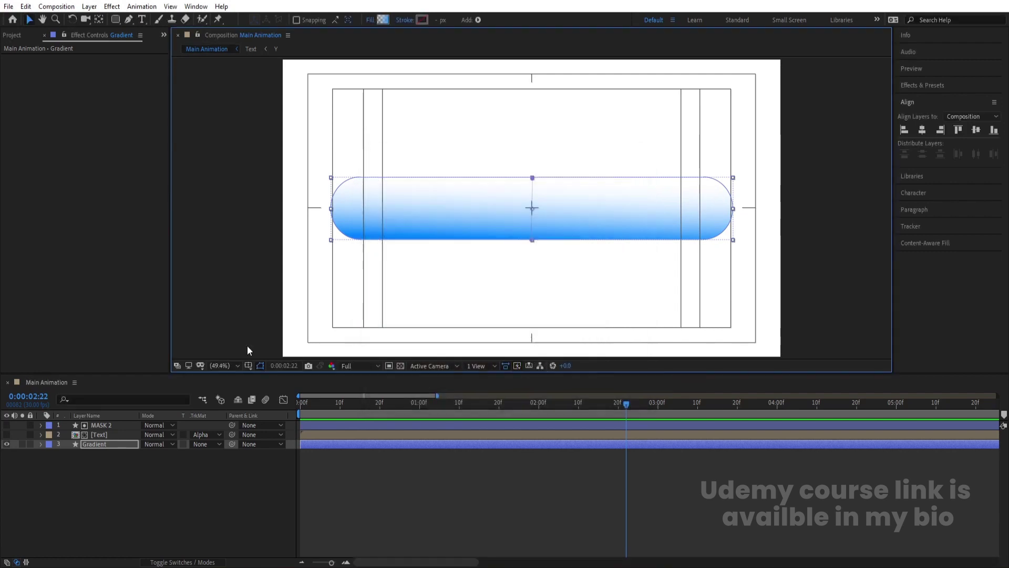
left_click(7, 434)
left_click(95, 443)
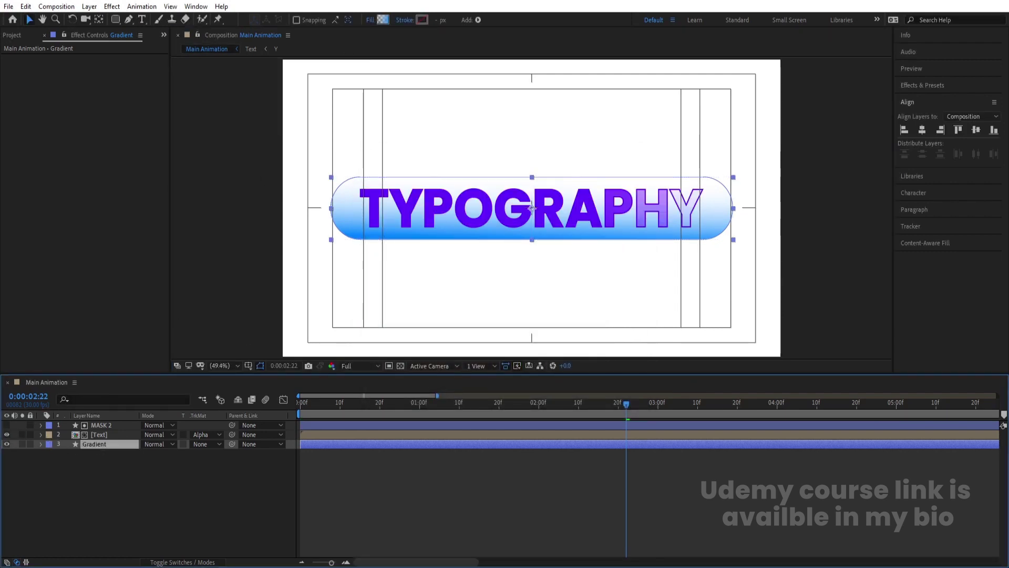
- Eyedropper the text purple, 6000FF, into the gradient's right colour stop
left_click(383, 20)
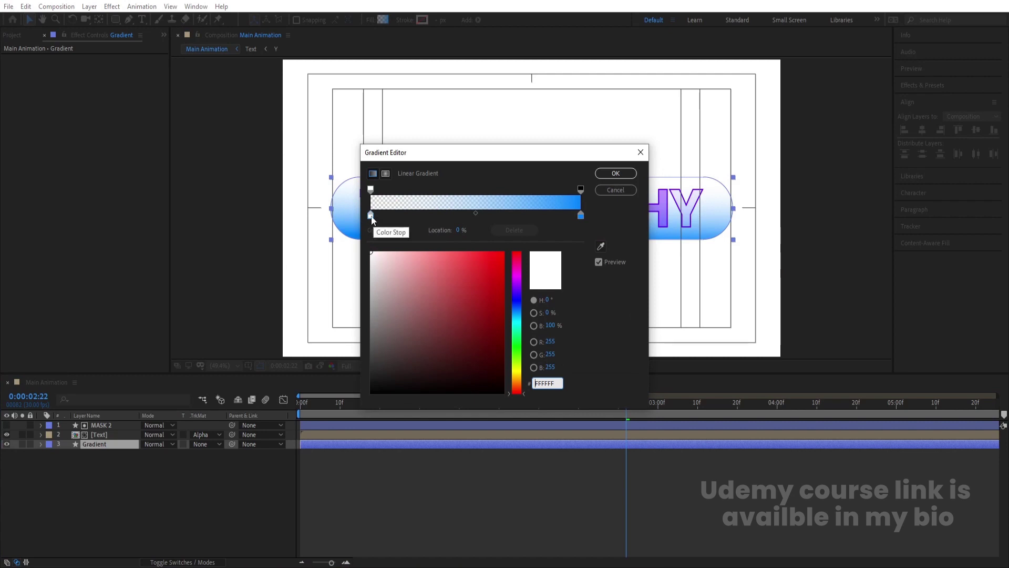
left_click(371, 217)
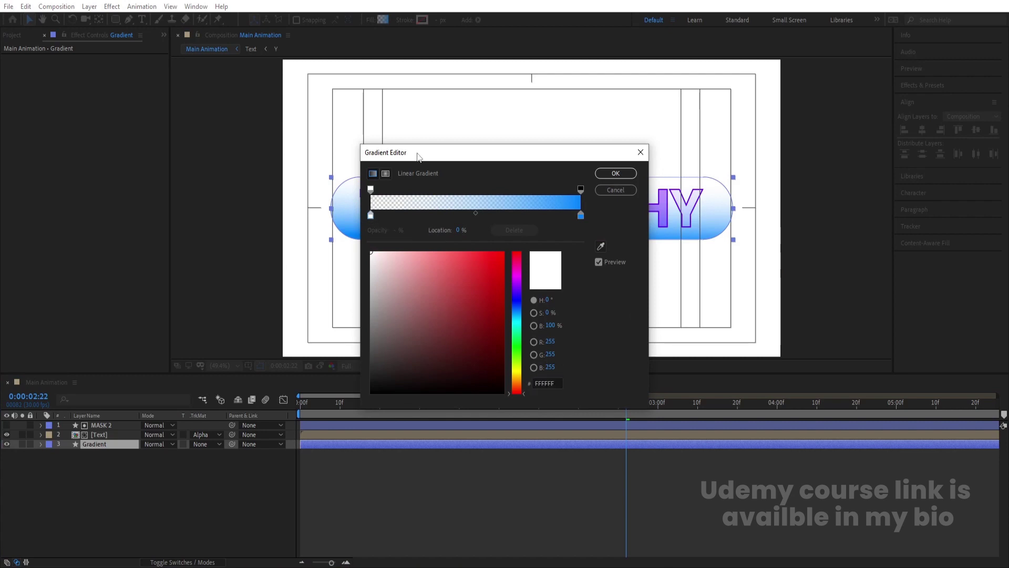
left_click_drag(419, 157, 537, 131)
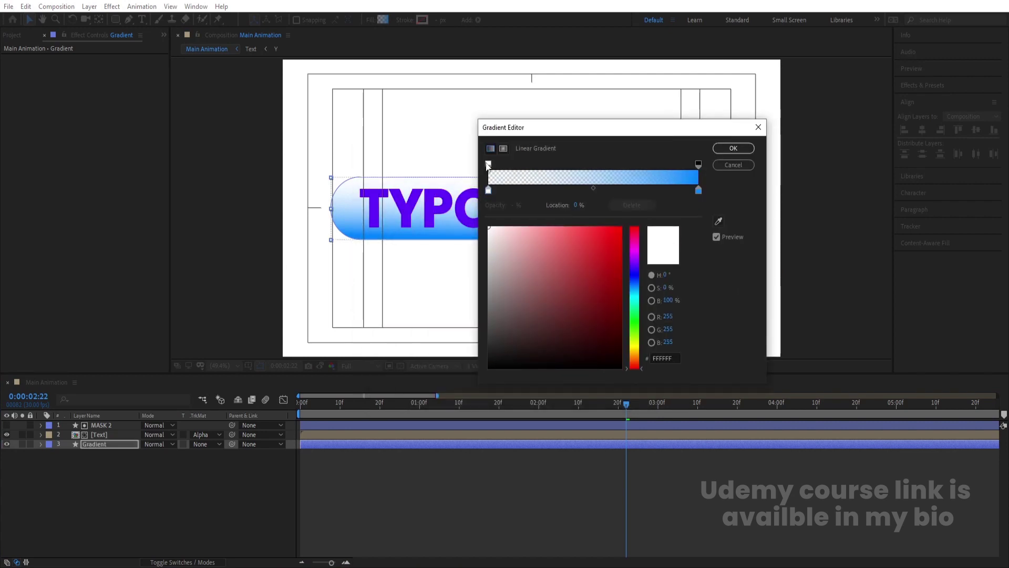
left_click(487, 164)
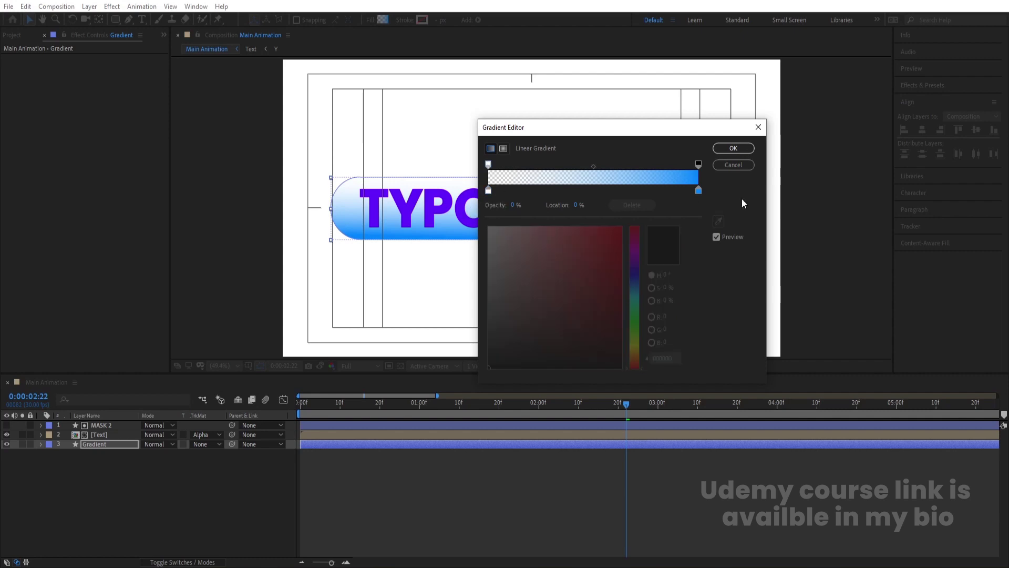
left_click(699, 189)
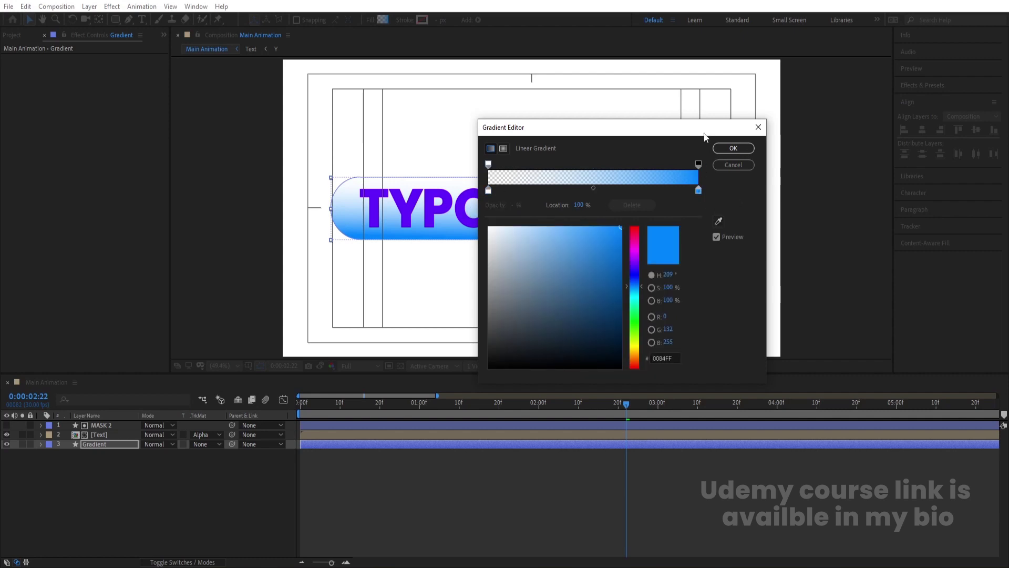
left_click_drag(699, 132, 388, 158)
left_click(406, 247)
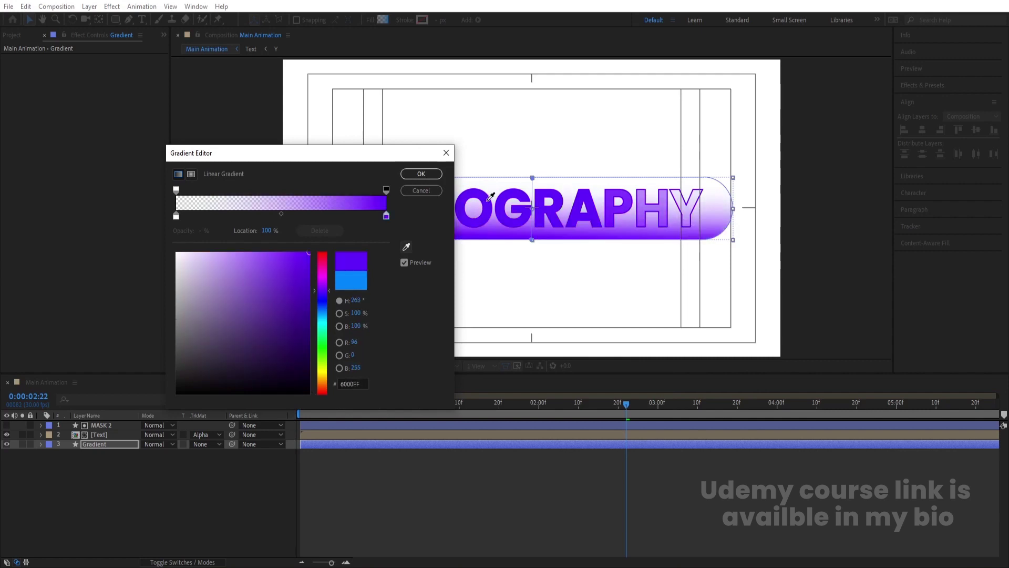
left_click(486, 201)
left_click(421, 174)
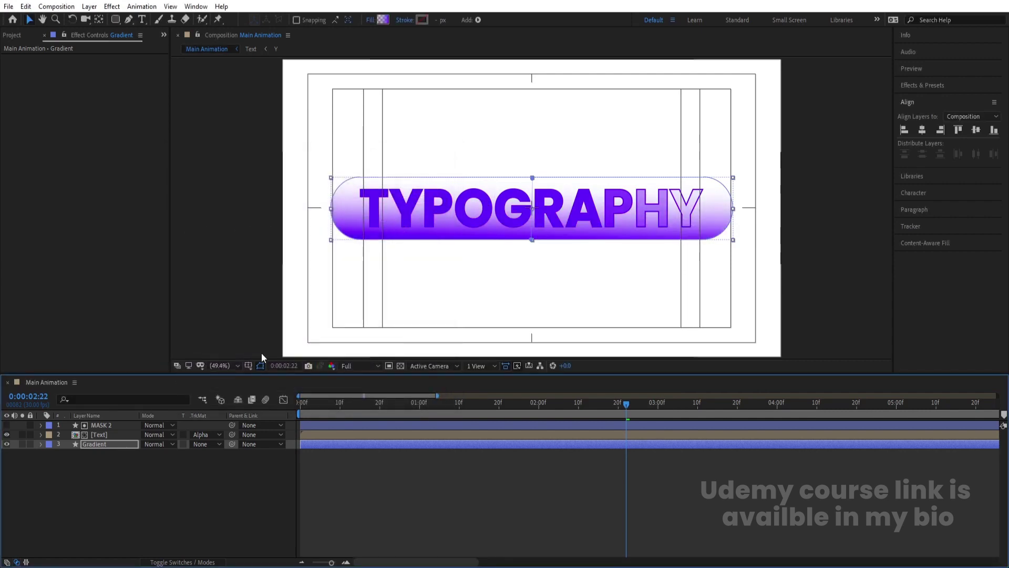
- Set the Gradient layer's Opacity to 30%
left_click(100, 443)
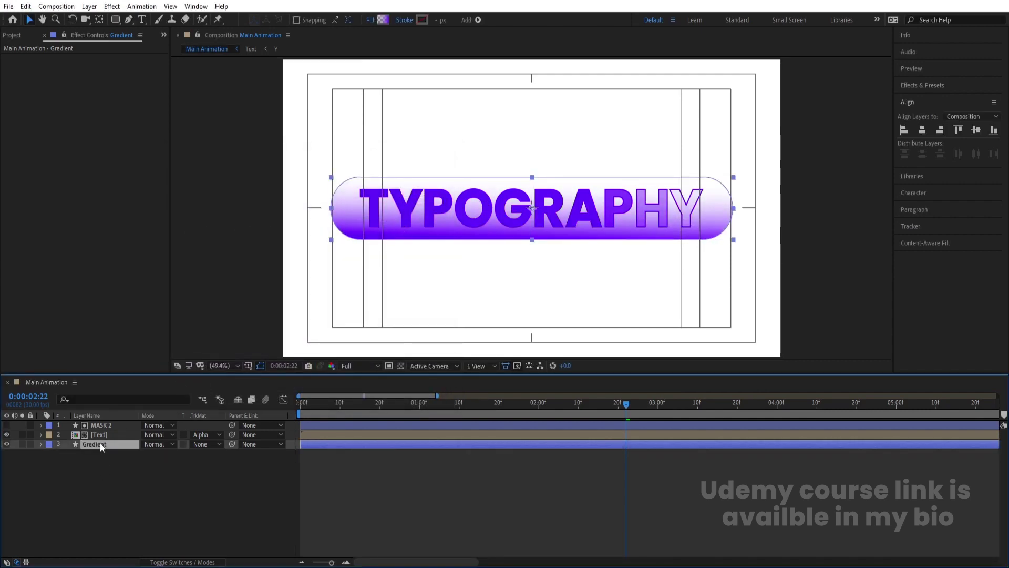
key("t")
left_click(147, 454)
type("30")
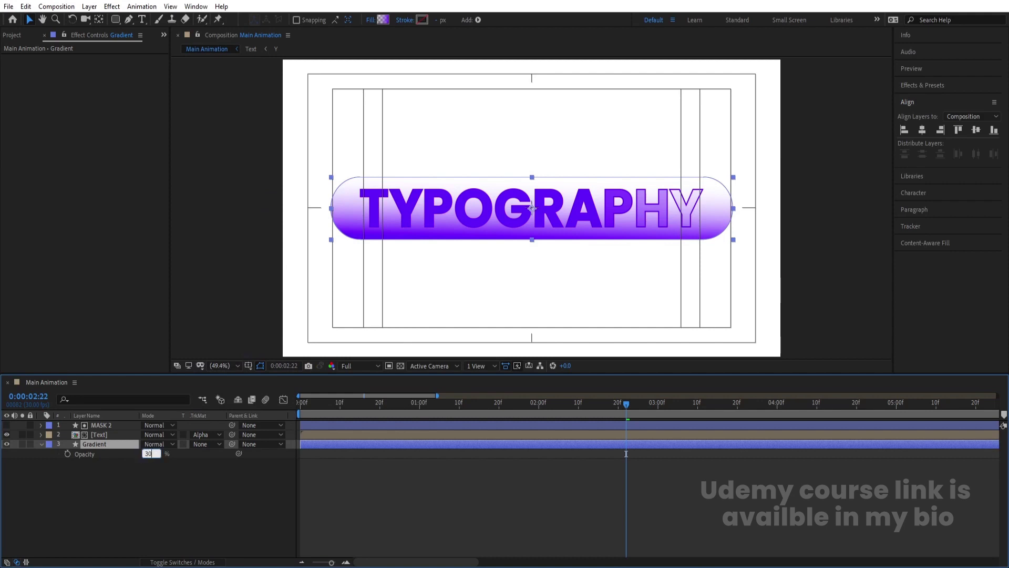
key("Return")
left_click(162, 503)
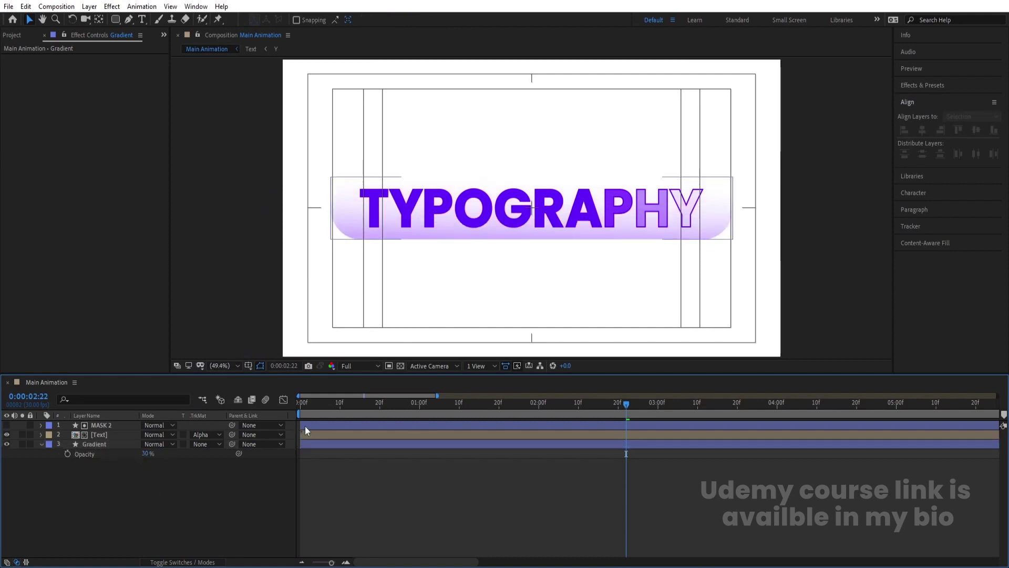
- Replay the animation from the start several times to check the faint pill behind TYPOGRAPHY
left_click(299, 403)
key("space")
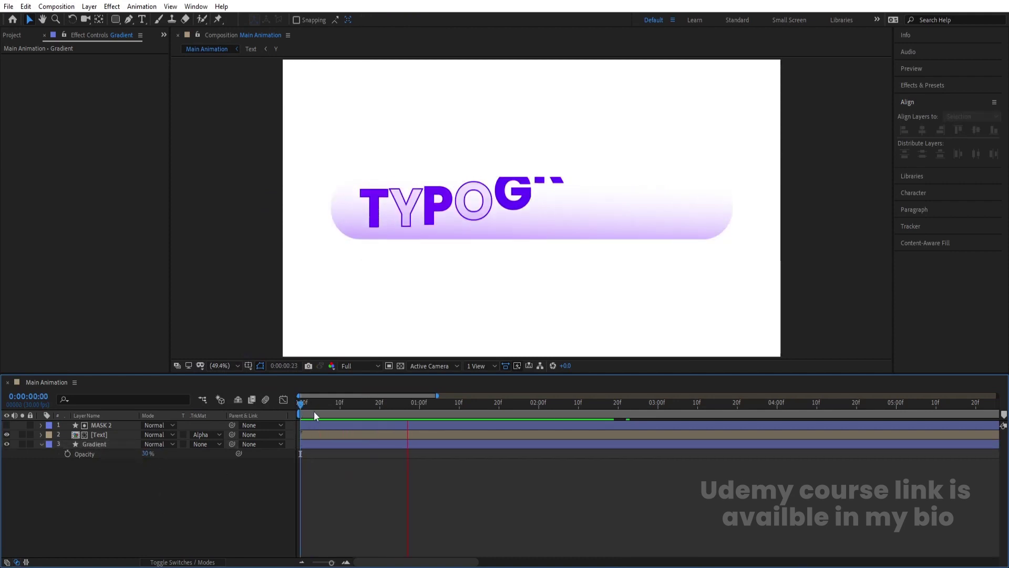
key("space")
key("space")
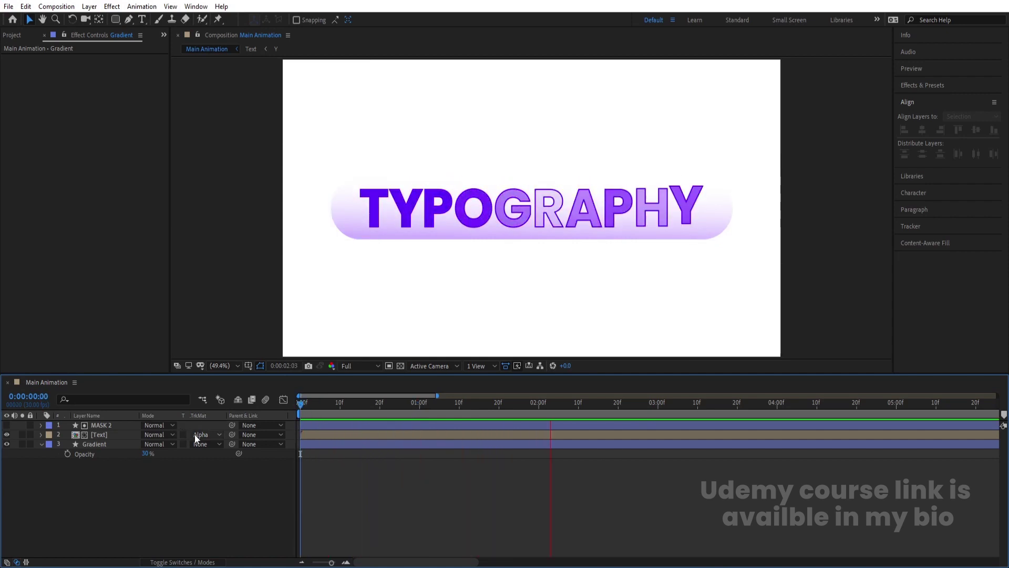
key("space")
key("space")
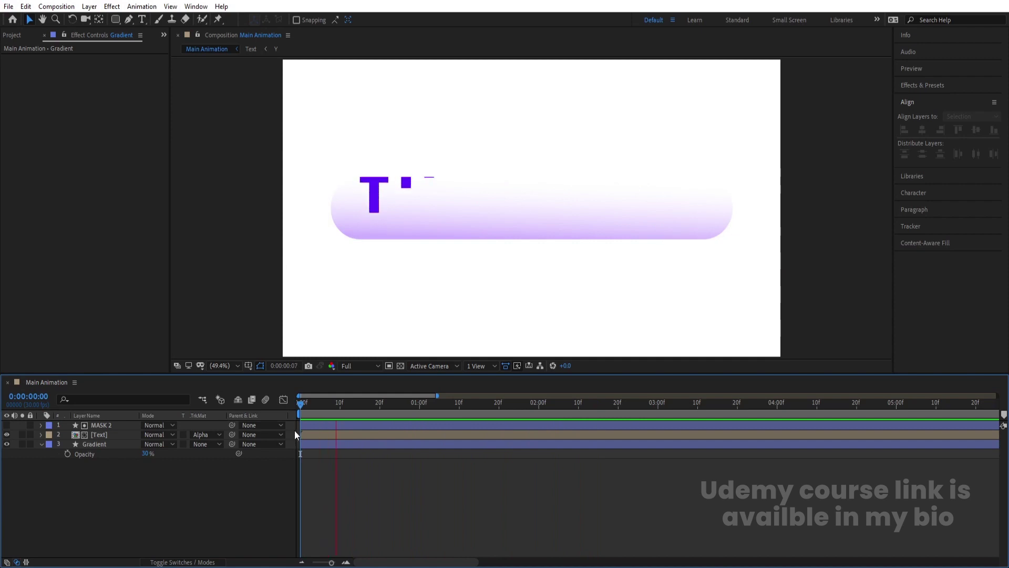
left_click(345, 433)
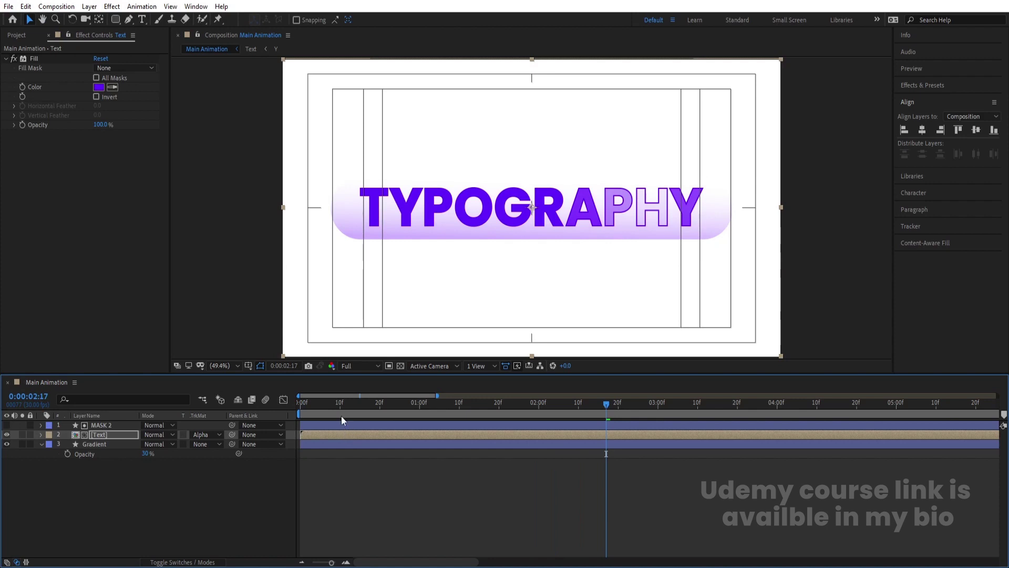
key("Home")
key("space")
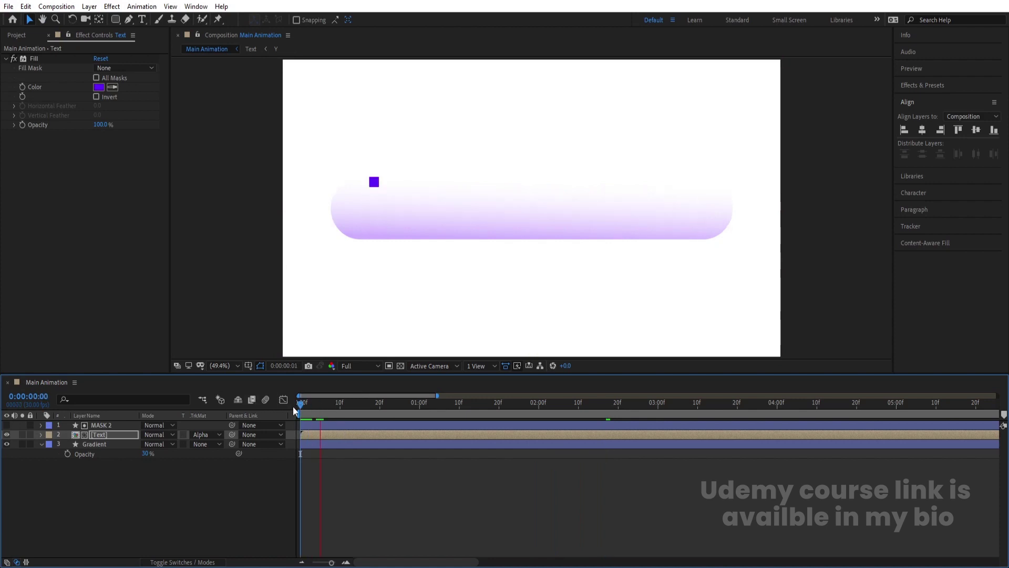
key("space")
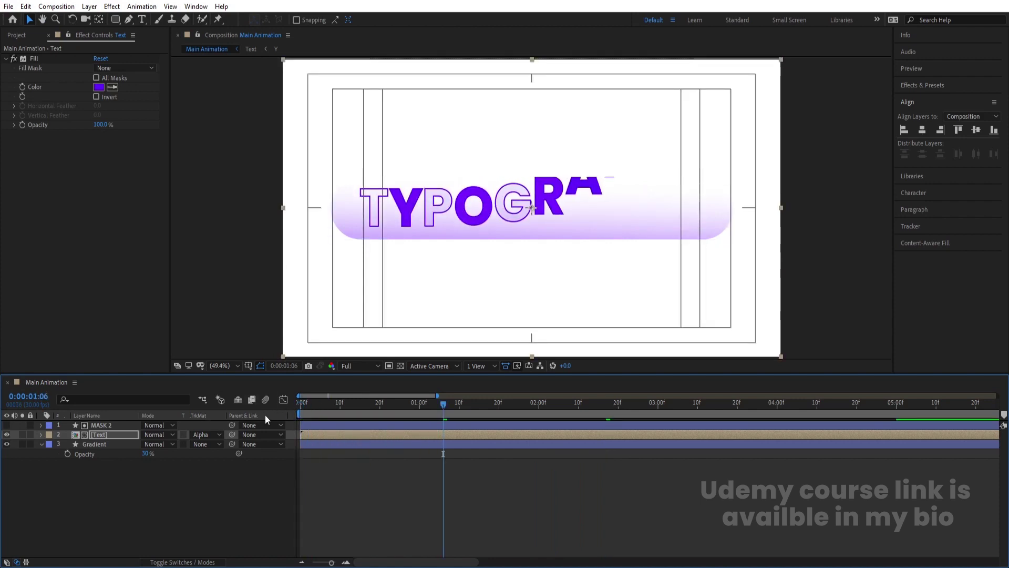
left_click(300, 403)
key("space")
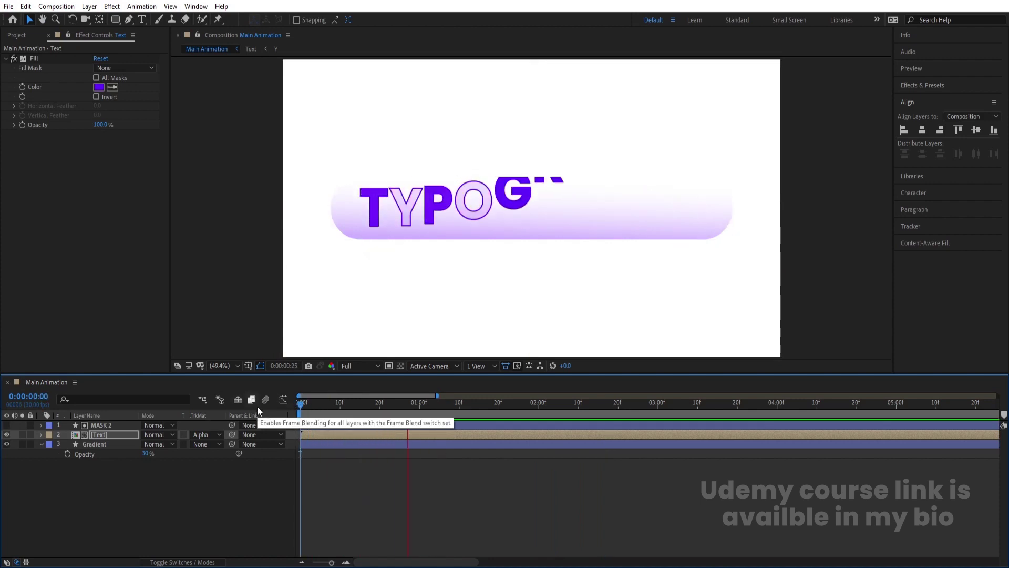
key("space")
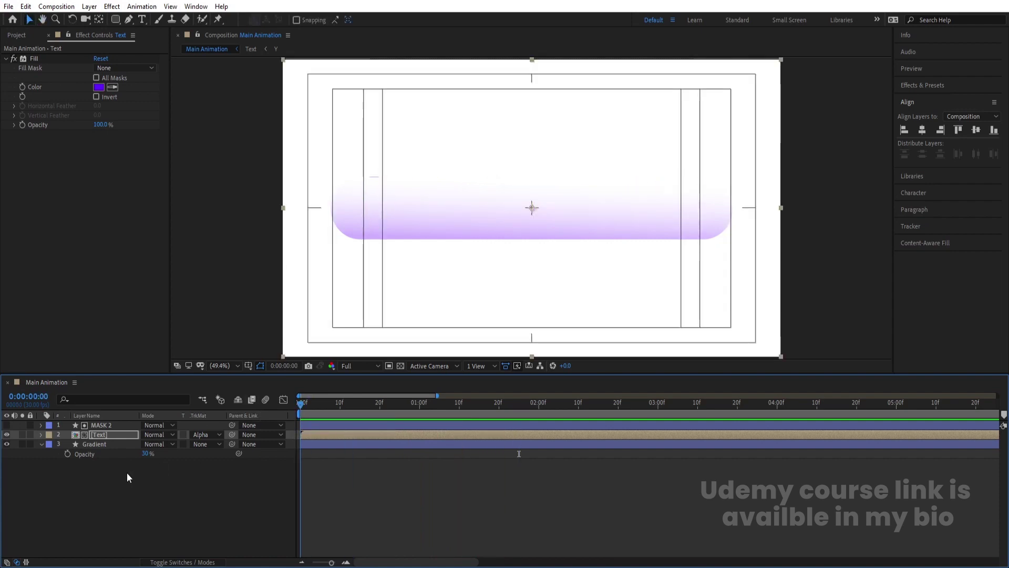
- Duplicate the Gradient pill layer and hide the original
left_click(100, 444)
key("ctrl+d")
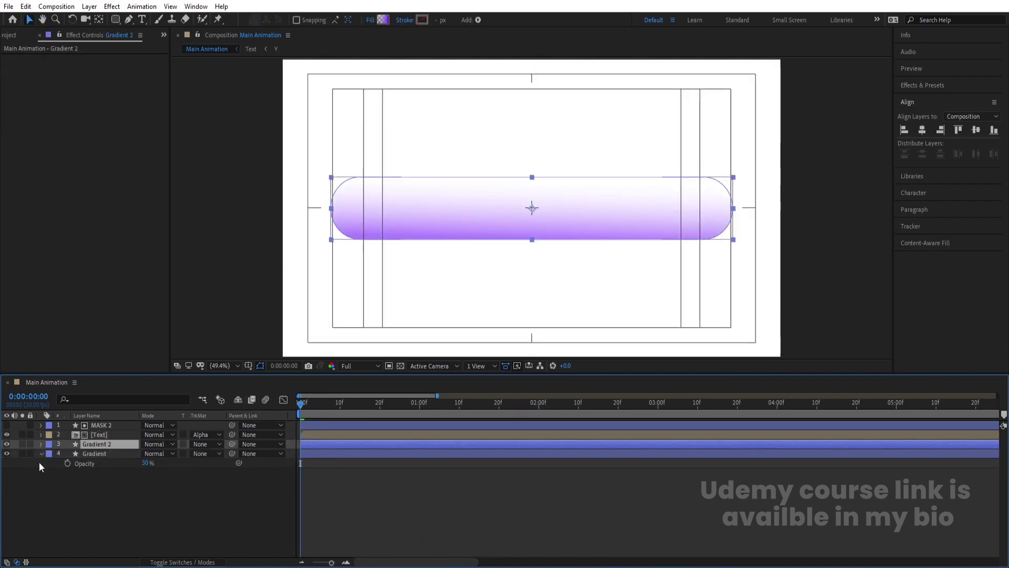
left_click(6, 453)
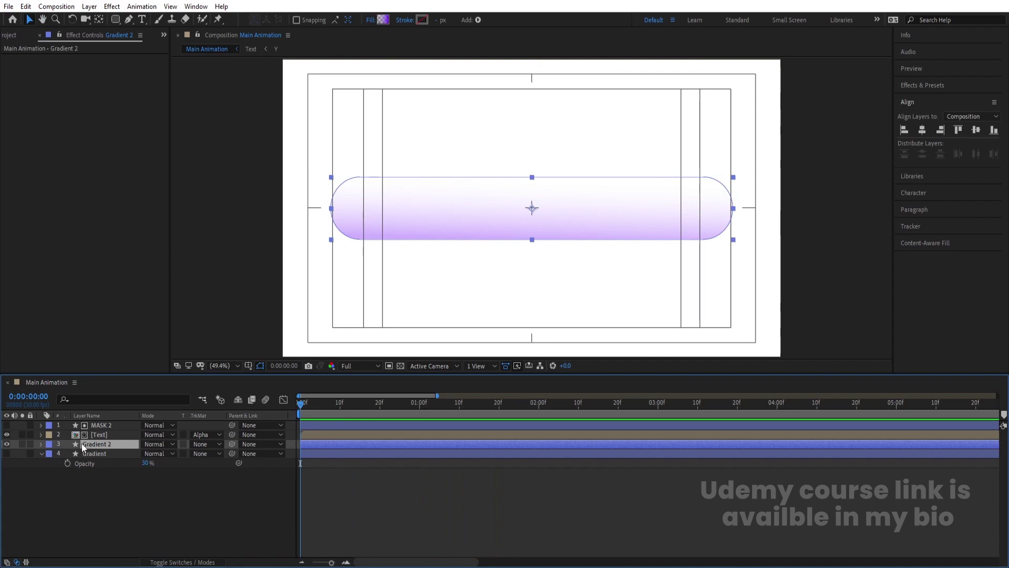
- Remove the fill from the copied pill entirely and preview the animation
left_click(370, 20)
left_click(450, 251)
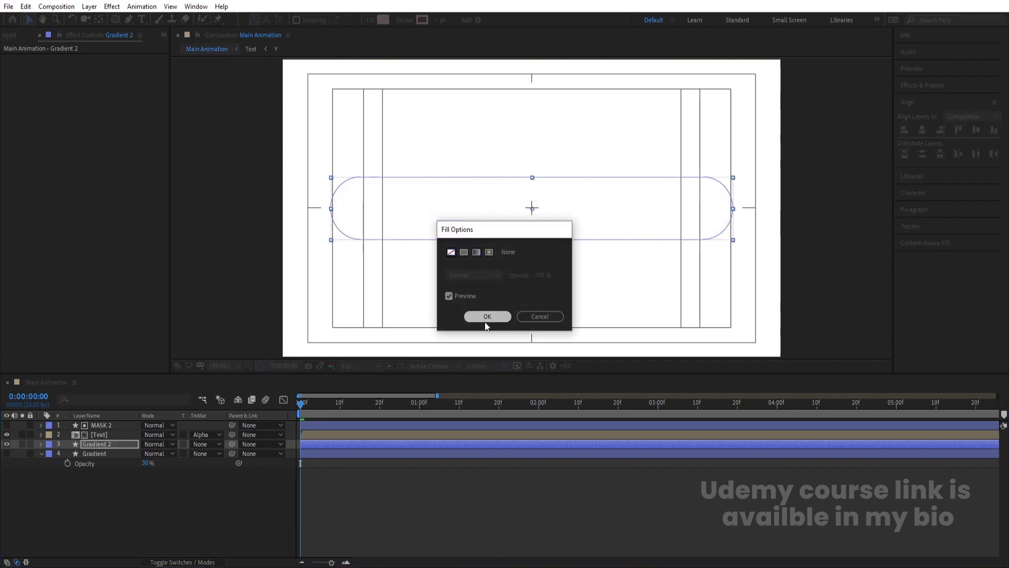
left_click(487, 316)
key("space")
key("space")
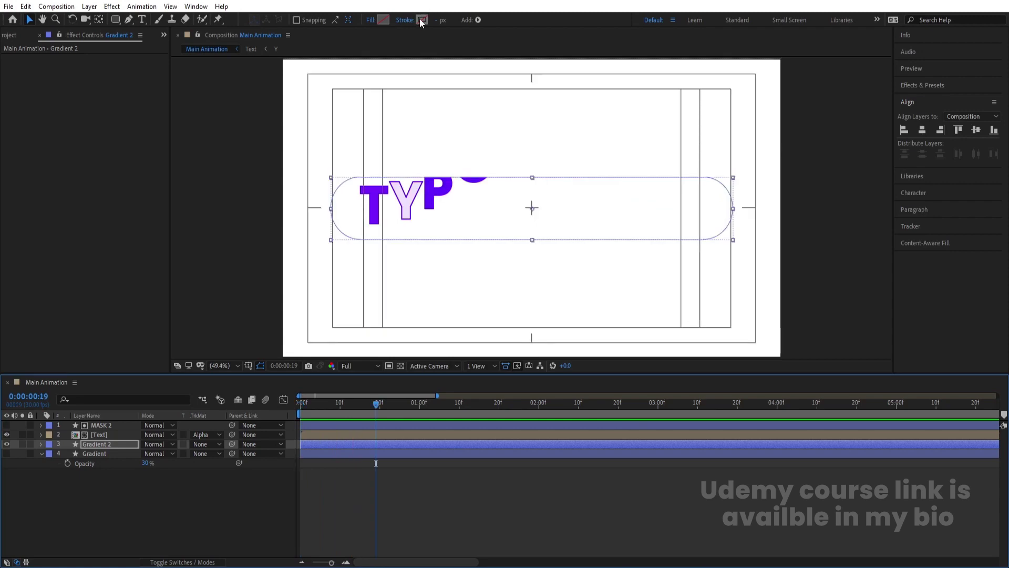
- Give the copy a purple 6000FF outline sampled from the text colour
left_click(422, 20)
left_click(377, 213)
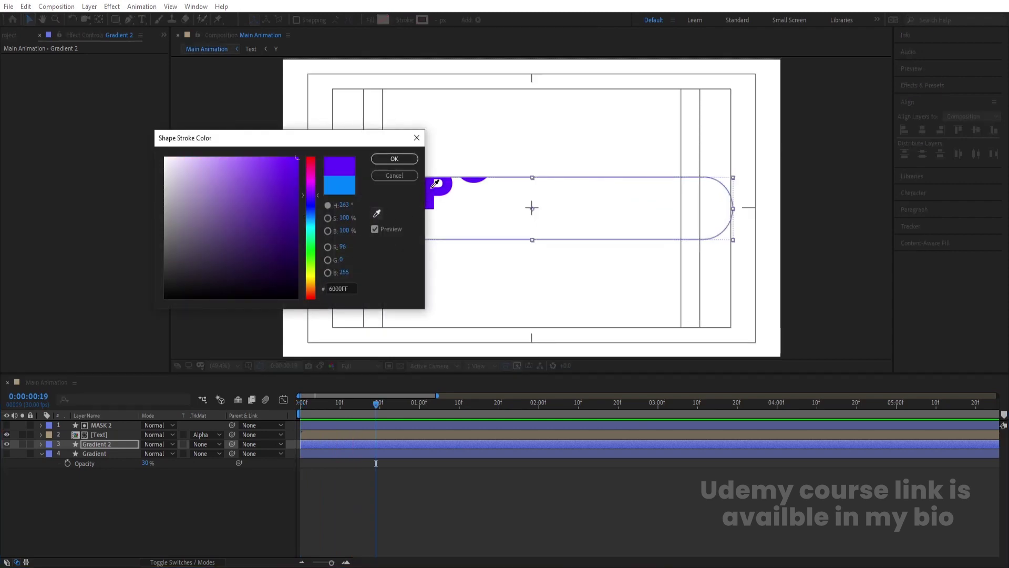
left_click(436, 183)
left_click(394, 159)
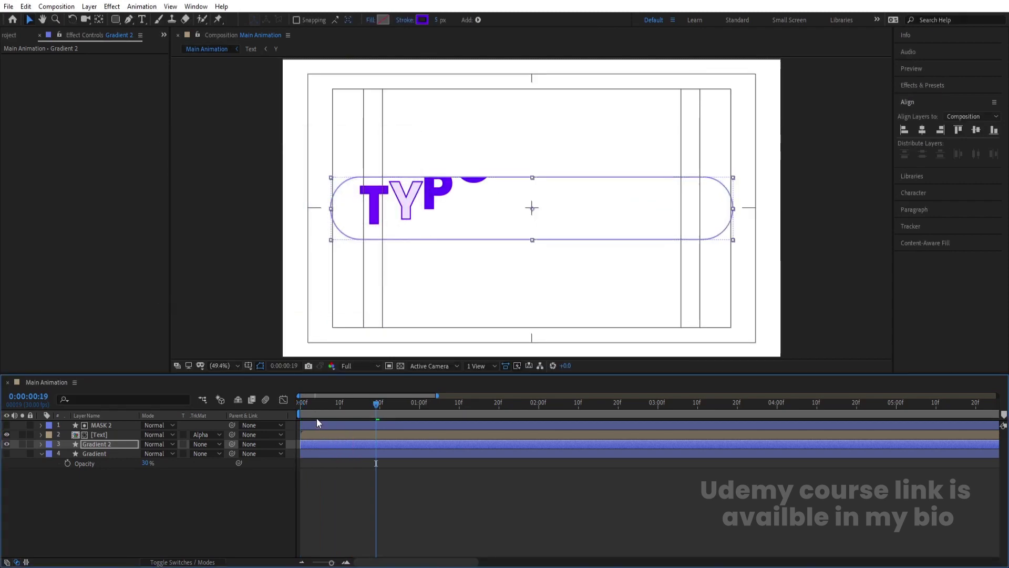
key("Home")
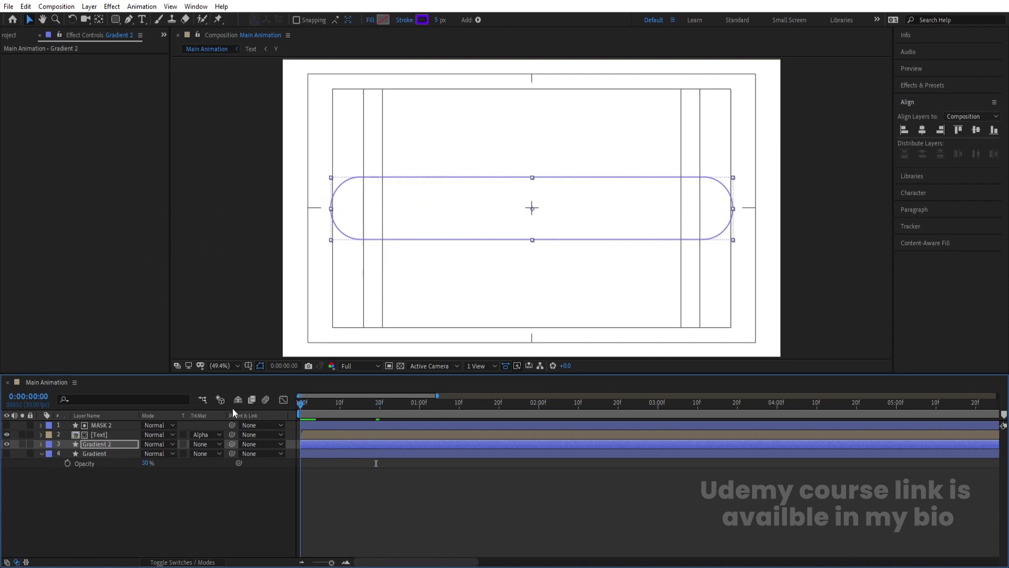
- Solo Gradient 2 and set its outline stroke width to 7 px
left_click(22, 444)
key("space")
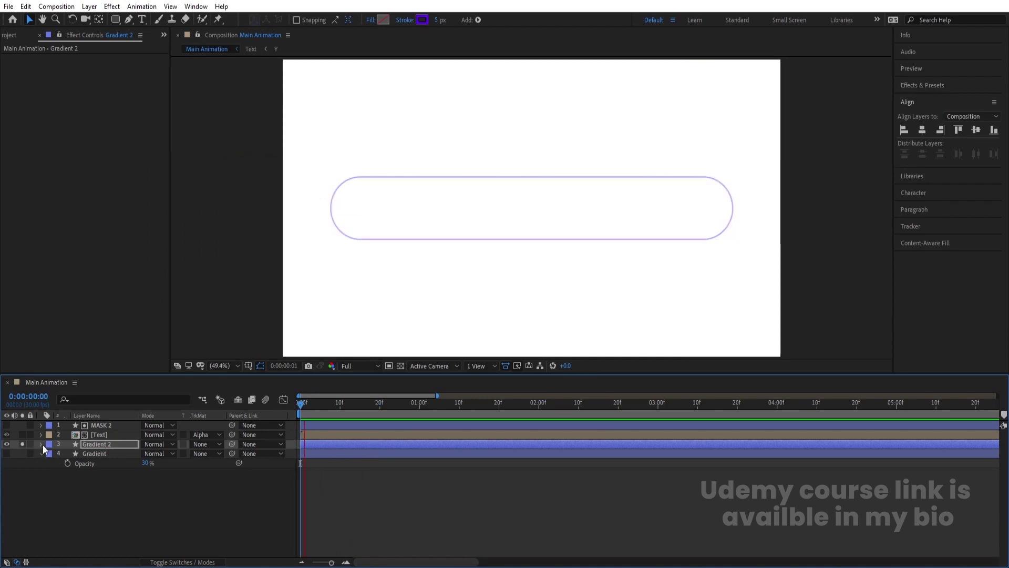
left_click(436, 20)
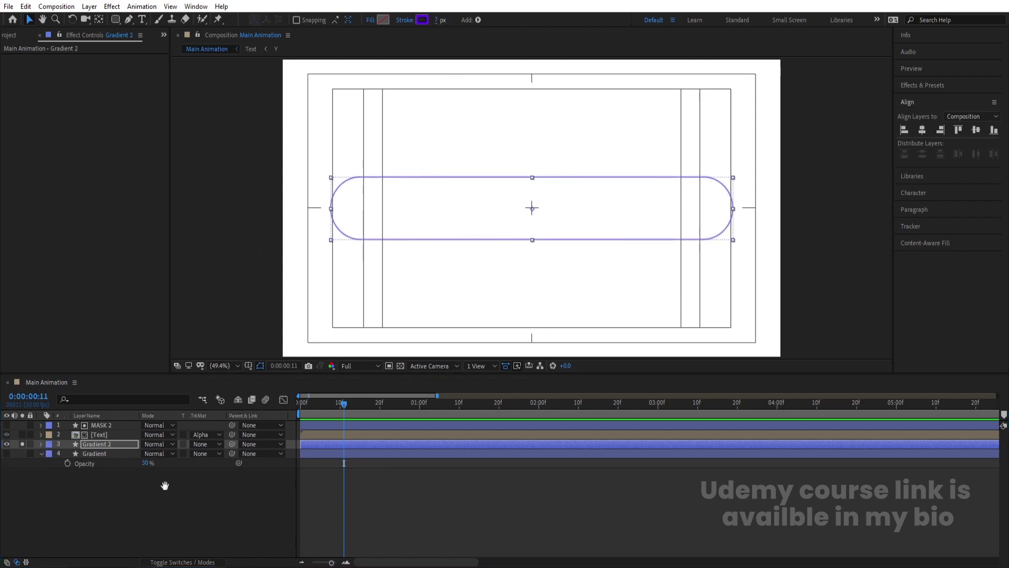
key("space")
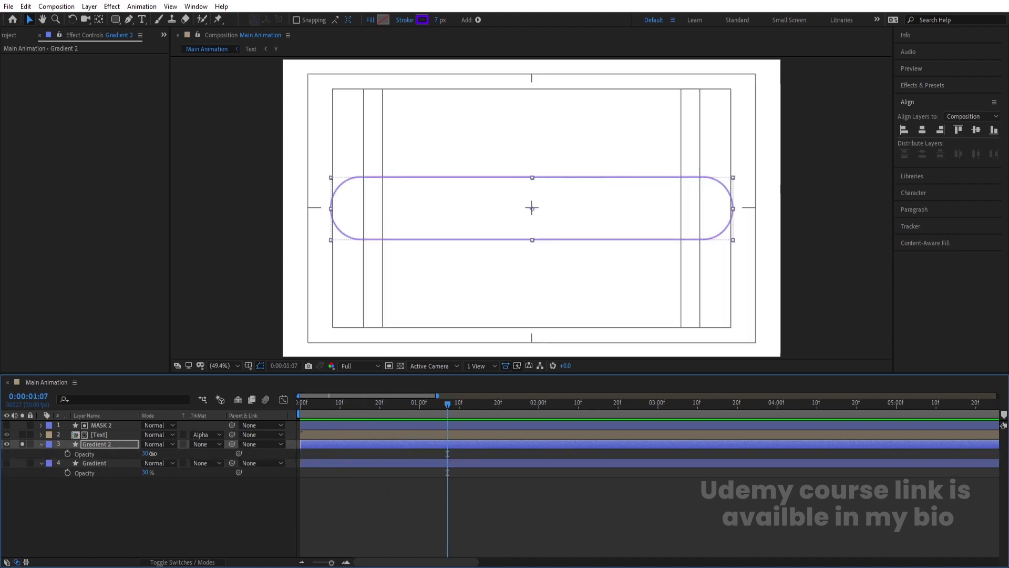
- Raise Gradient 2's Opacity to 100% and add Trim Paths to the pill shape
left_click_drag(150, 453, 339, 442)
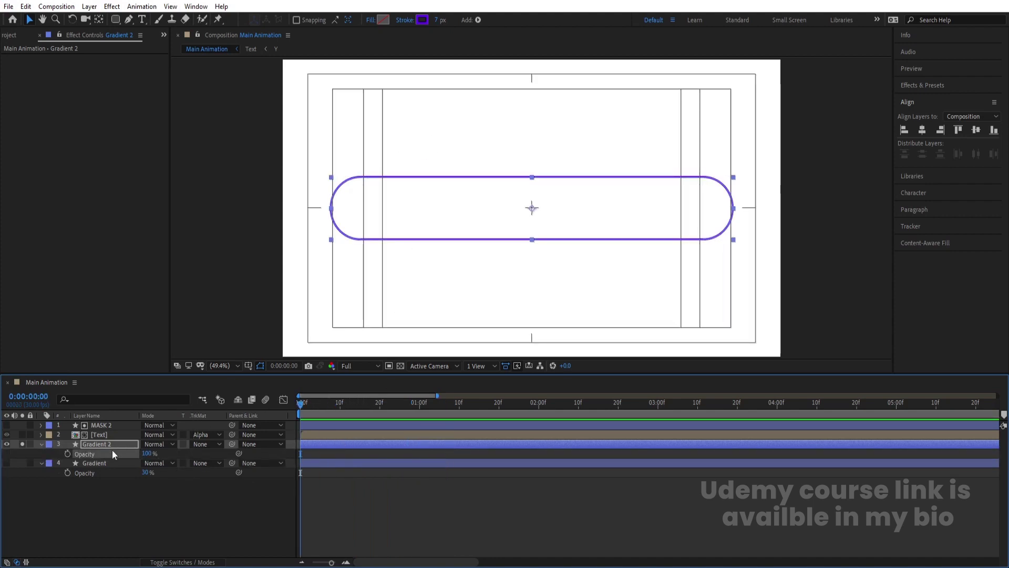
left_click(42, 443)
left_click(41, 444)
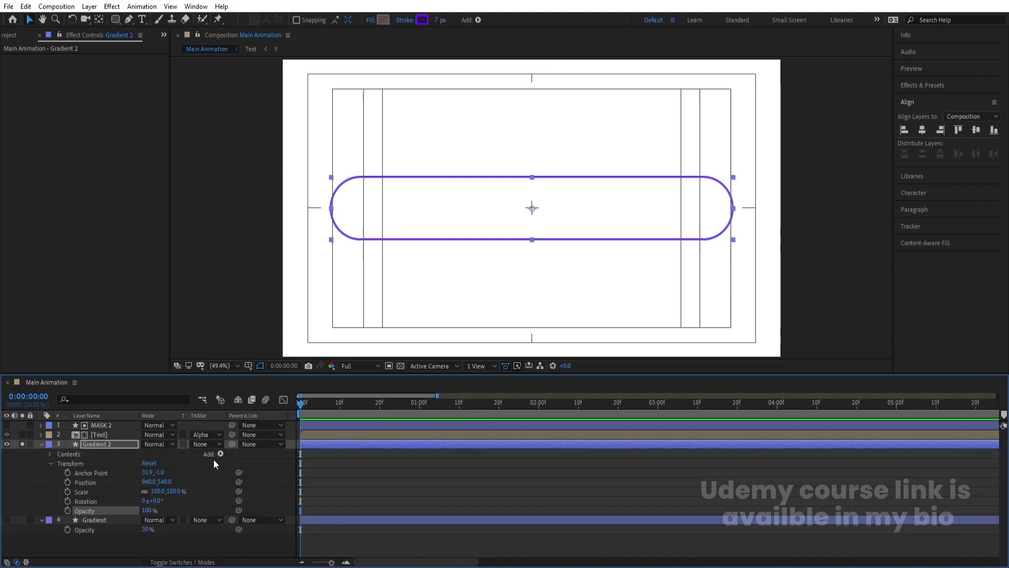
left_click(220, 454)
left_click(257, 395)
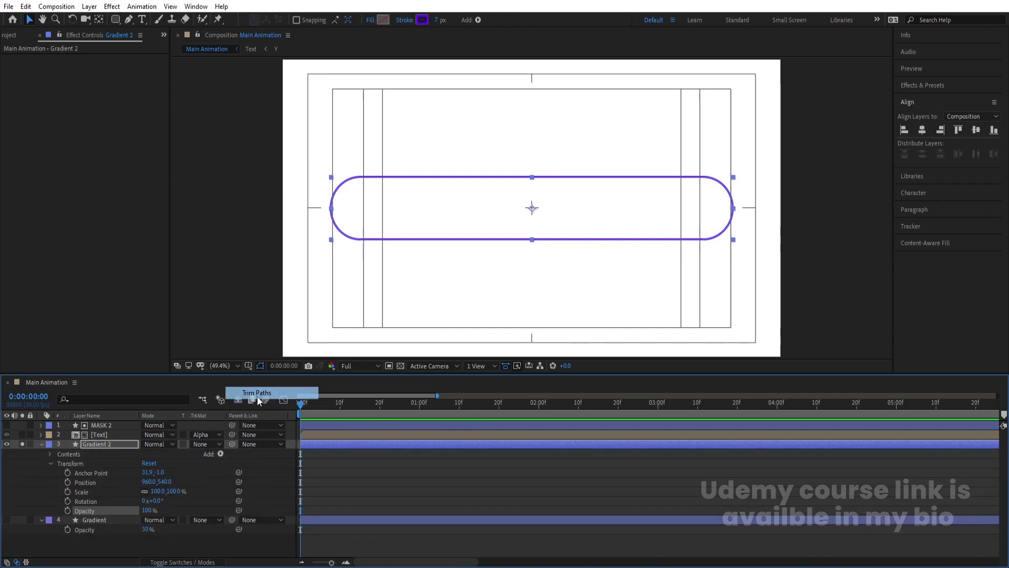
- Keyframe Trim Paths End from 0% at frame 0 to 100% at 2 seconds
left_click(49, 483)
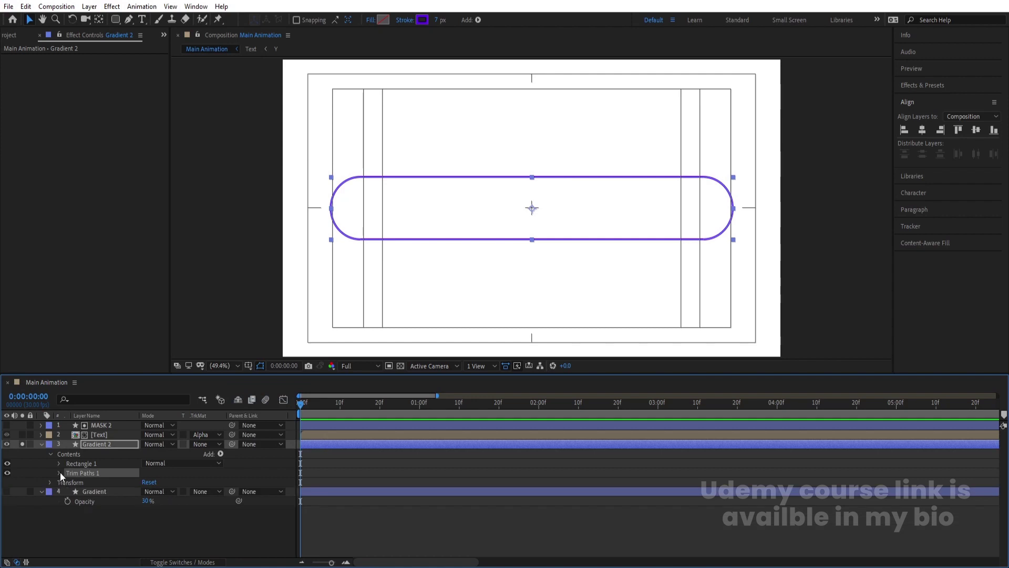
left_click(60, 472)
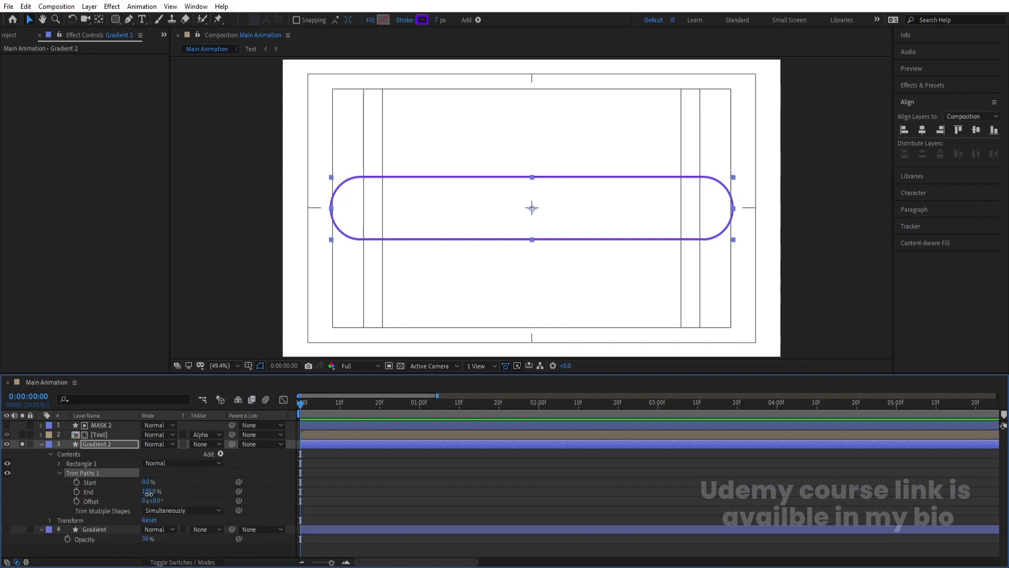
left_click_drag(149, 493, 81, 493)
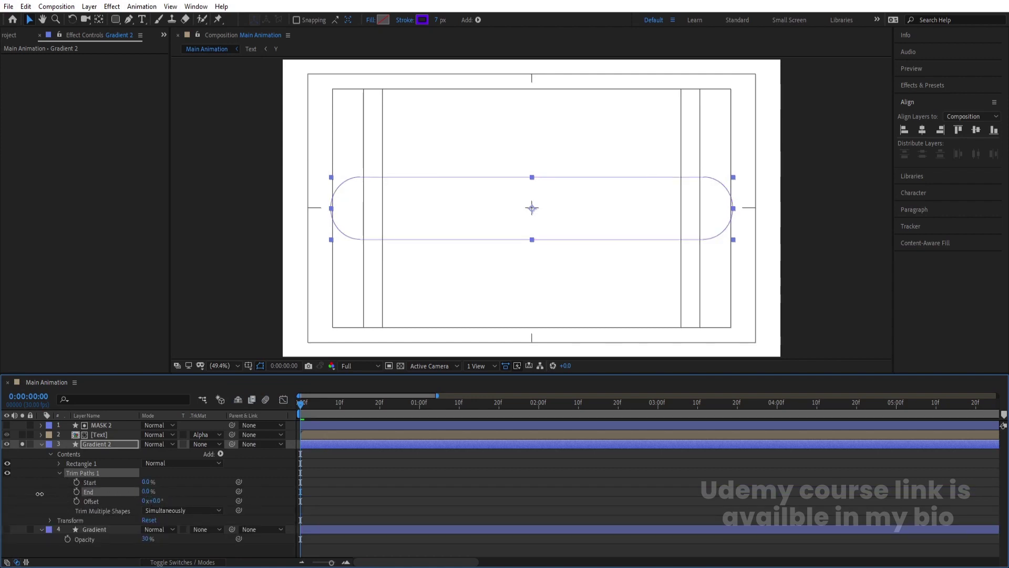
left_click(77, 492)
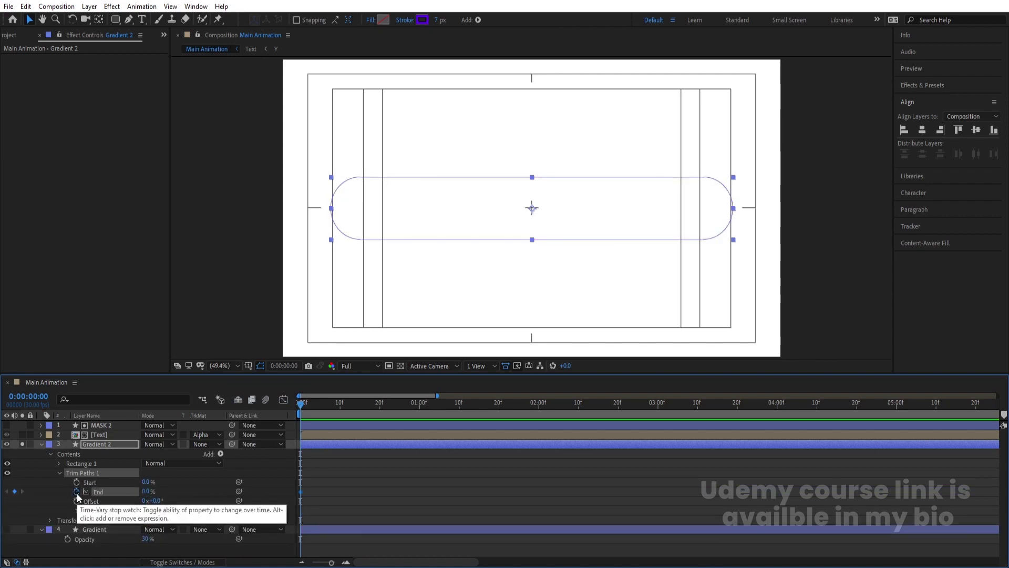
left_click(498, 403)
left_click(538, 405)
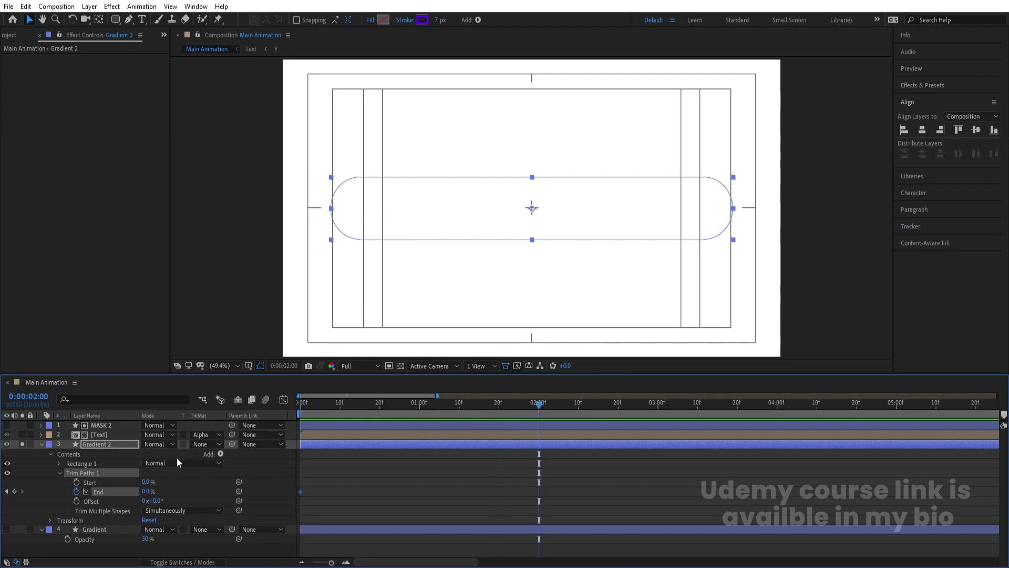
left_click_drag(143, 495, 383, 478)
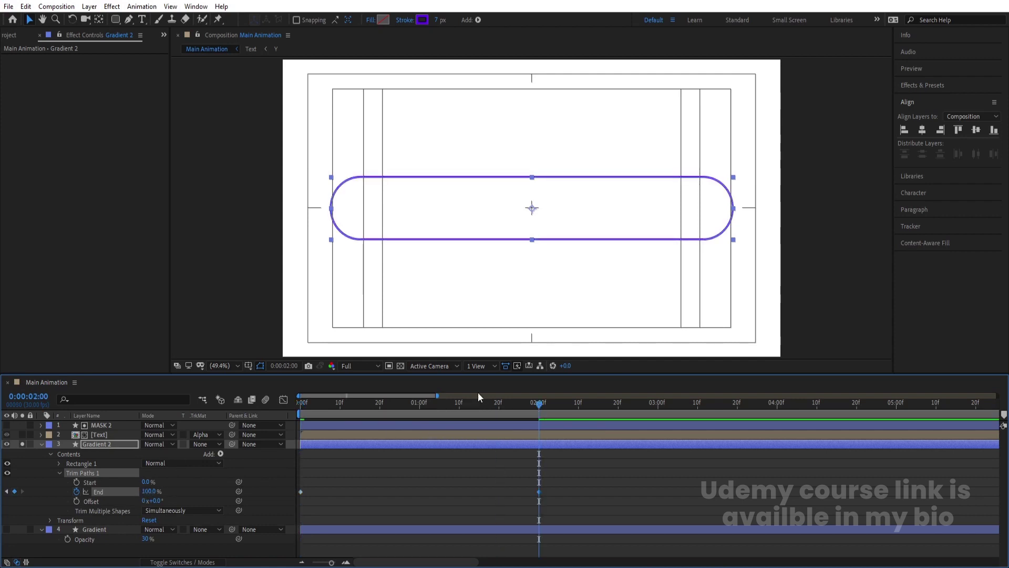
- Keyframe Trim Paths Start from 0% at 1:10 to 90% at 4 seconds
left_click_drag(496, 404, 461, 404)
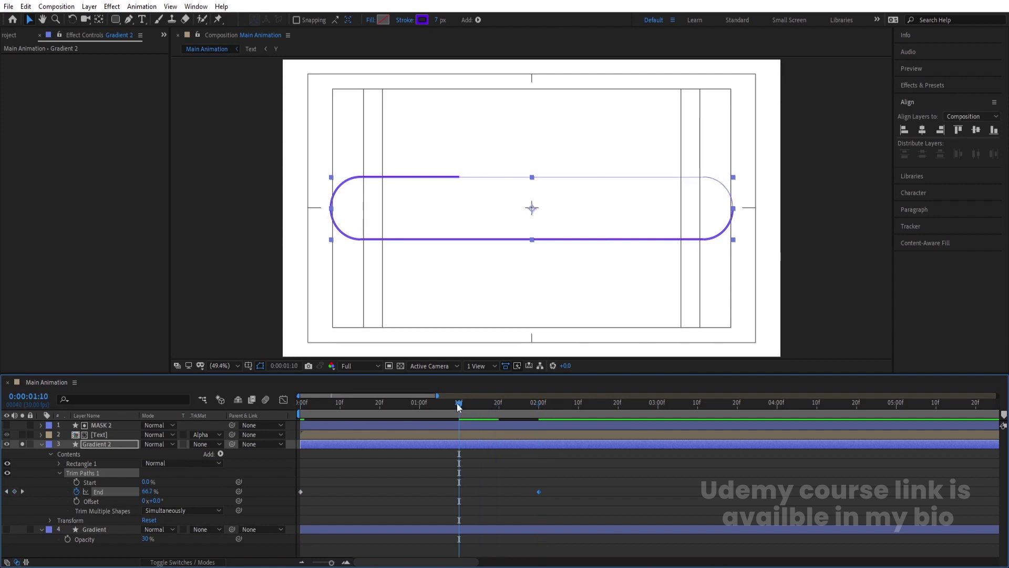
left_click(76, 482)
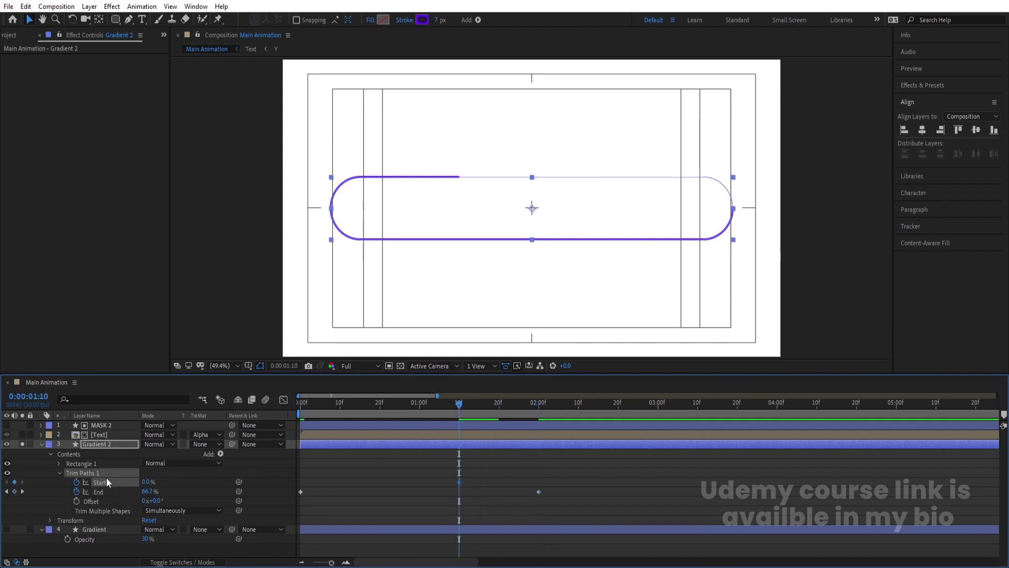
left_click(777, 408)
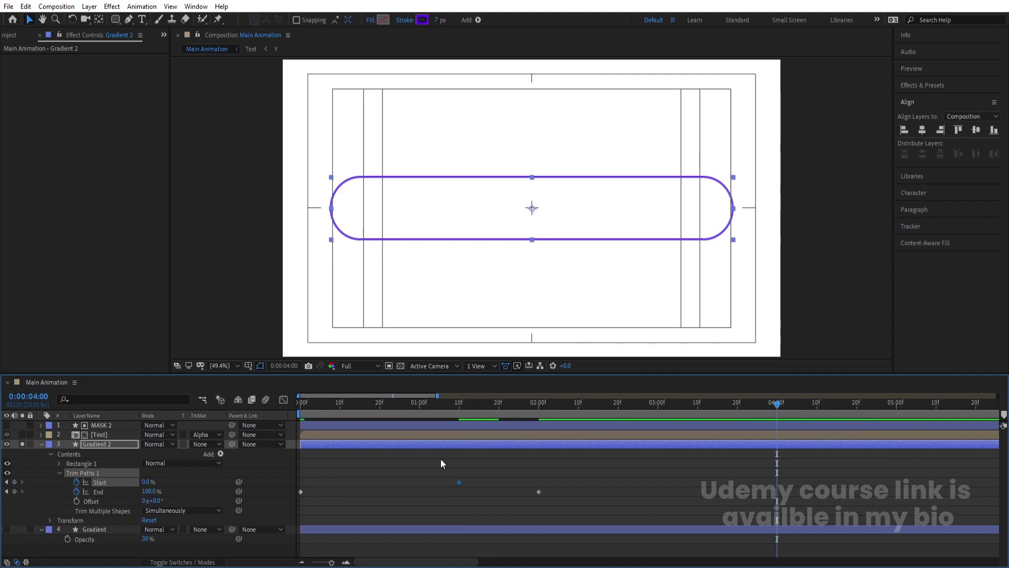
left_click_drag(147, 482, 192, 480)
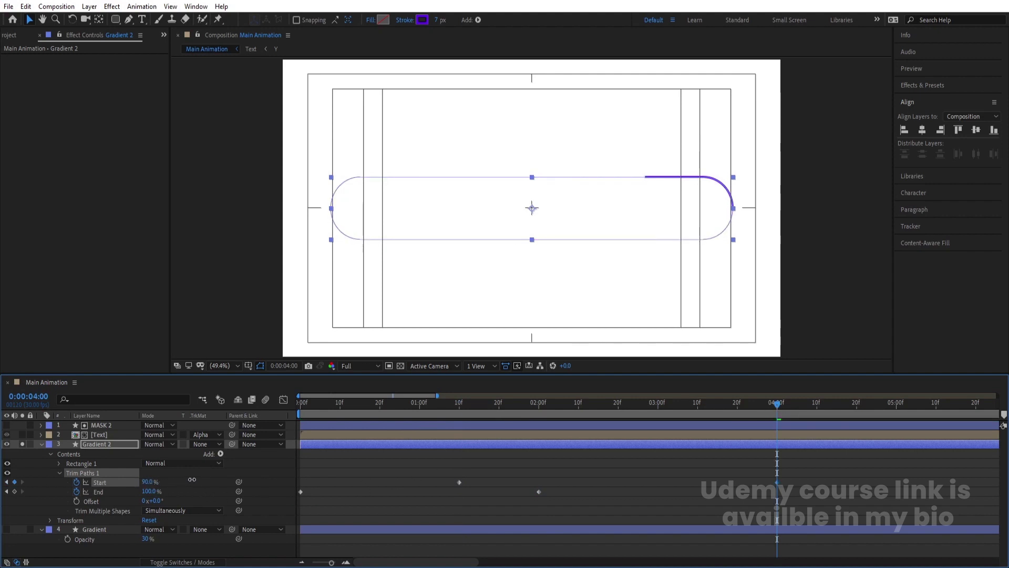
key("Home")
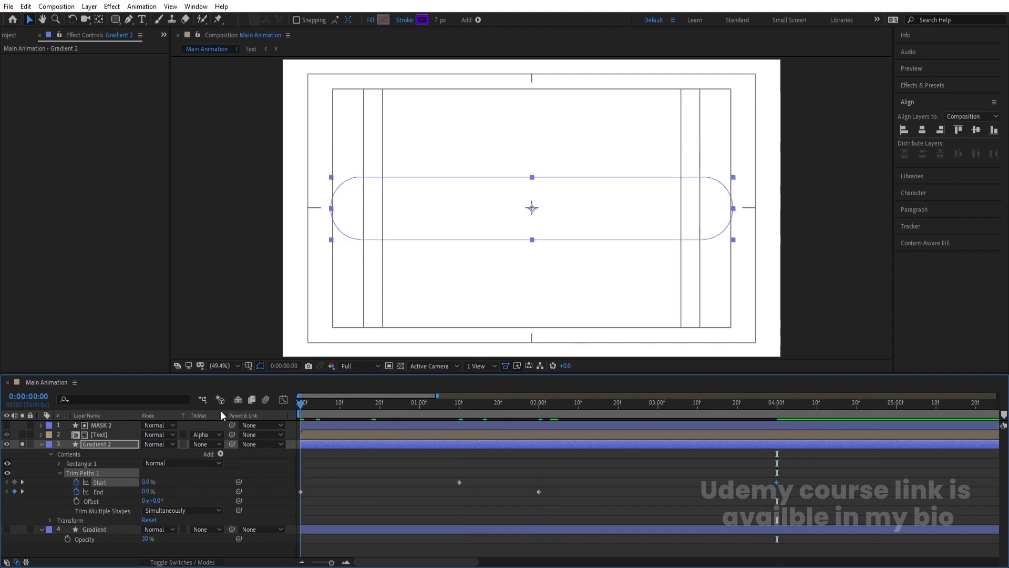
- Preview the trim, then keyframe Trim Paths Offset at 0:00 and move to 4 seconds
key("space")
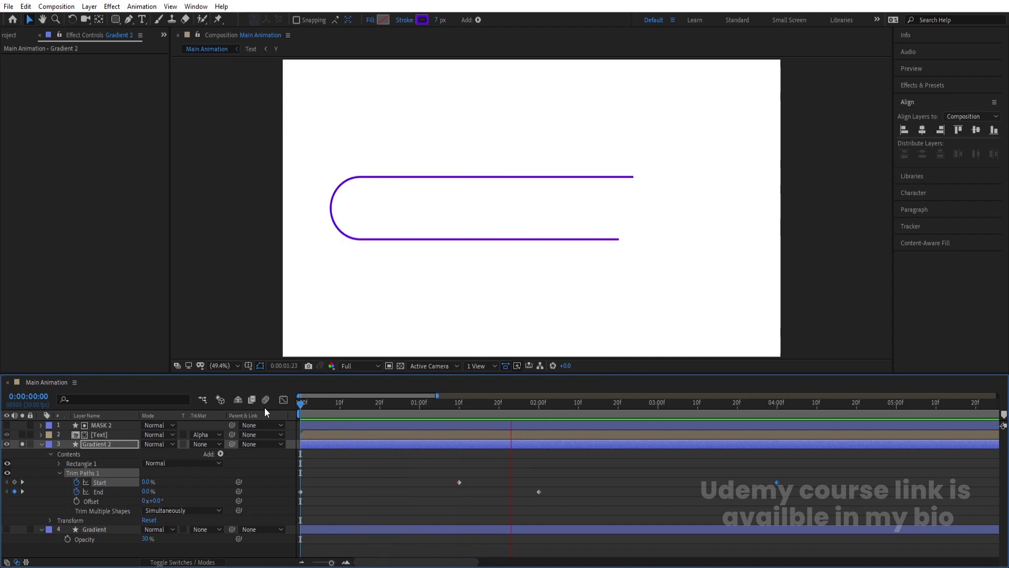
key("space")
left_click_drag(325, 398, 294, 411)
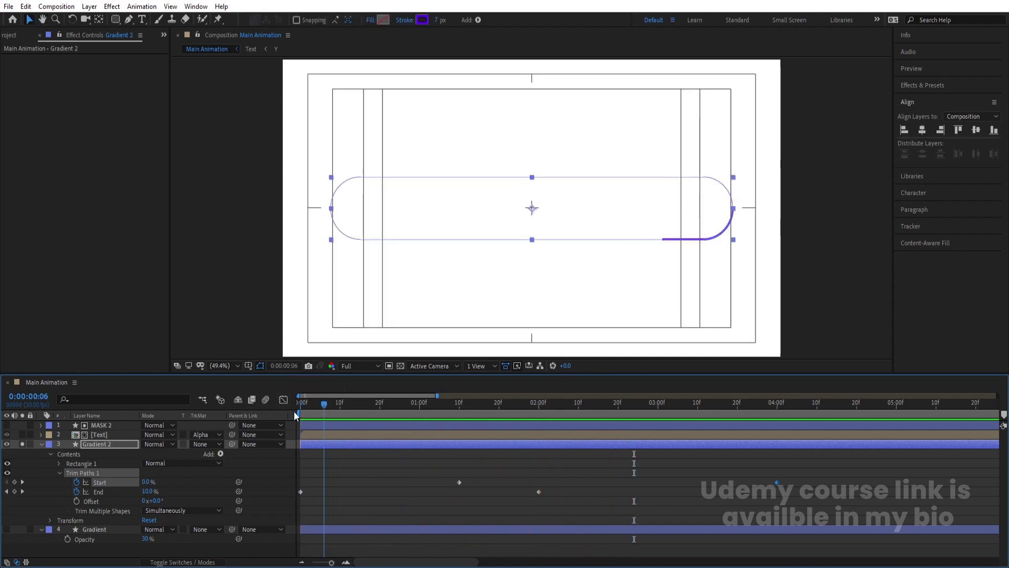
left_click(77, 501)
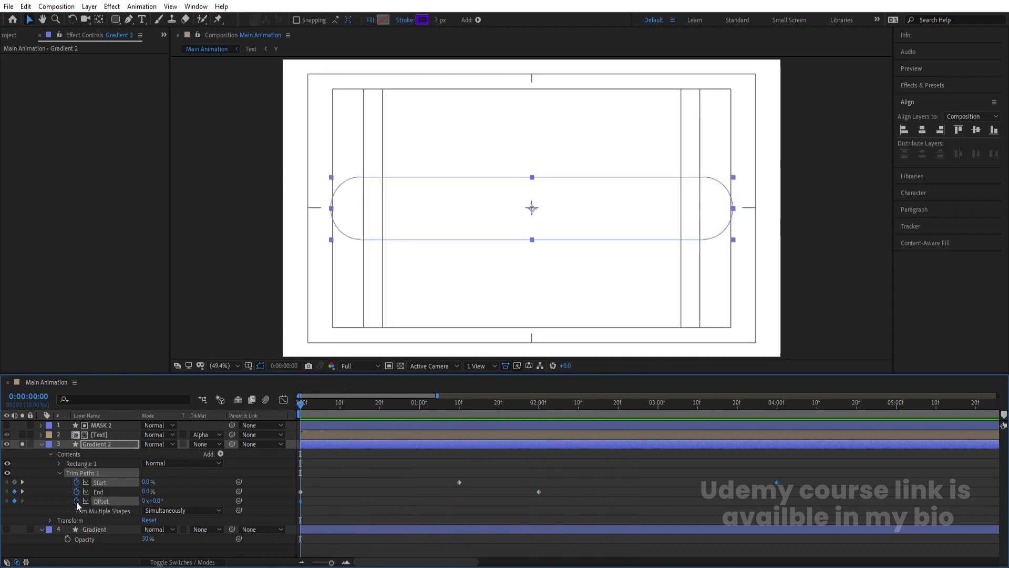
left_click(769, 411)
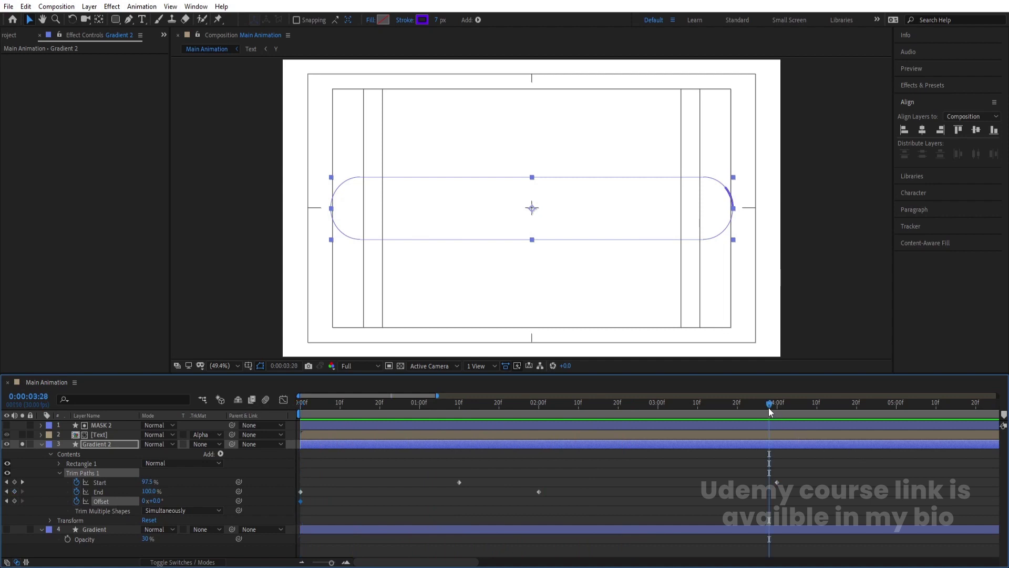
left_click_drag(770, 410, 777, 410)
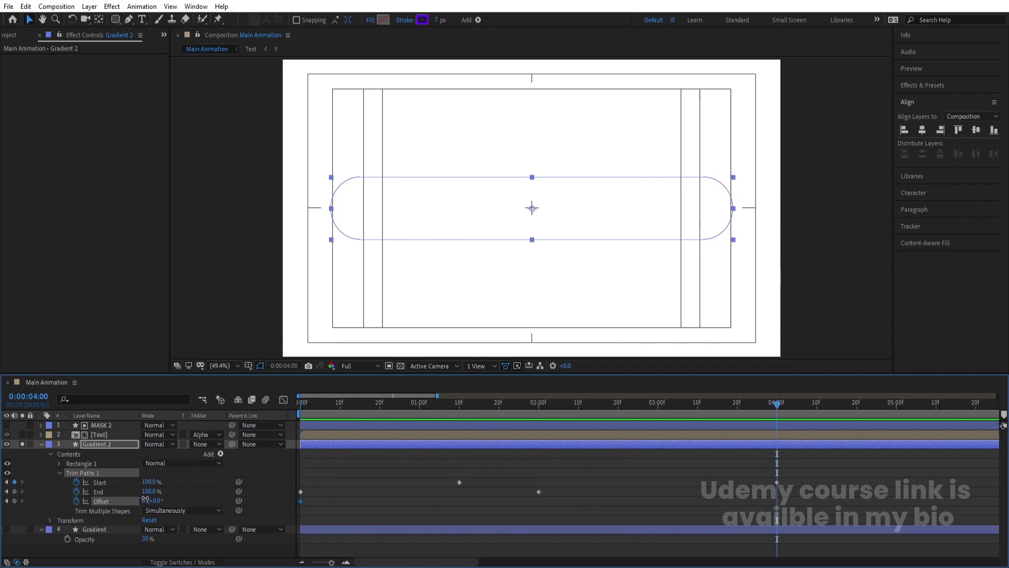
- Enter a higher Offset value at 4 seconds and preview the spinning outline
left_click(310, 408)
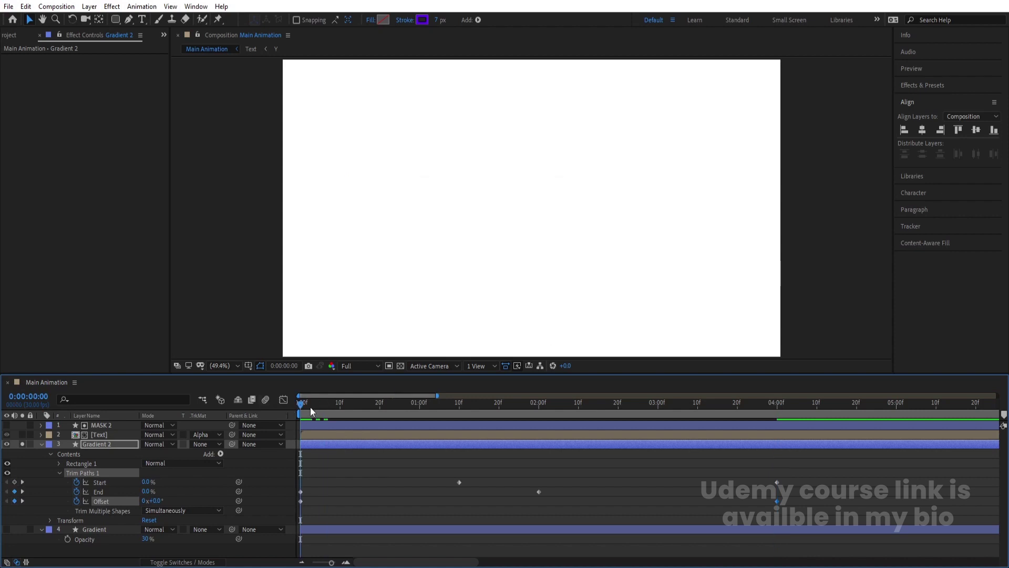
key("space")
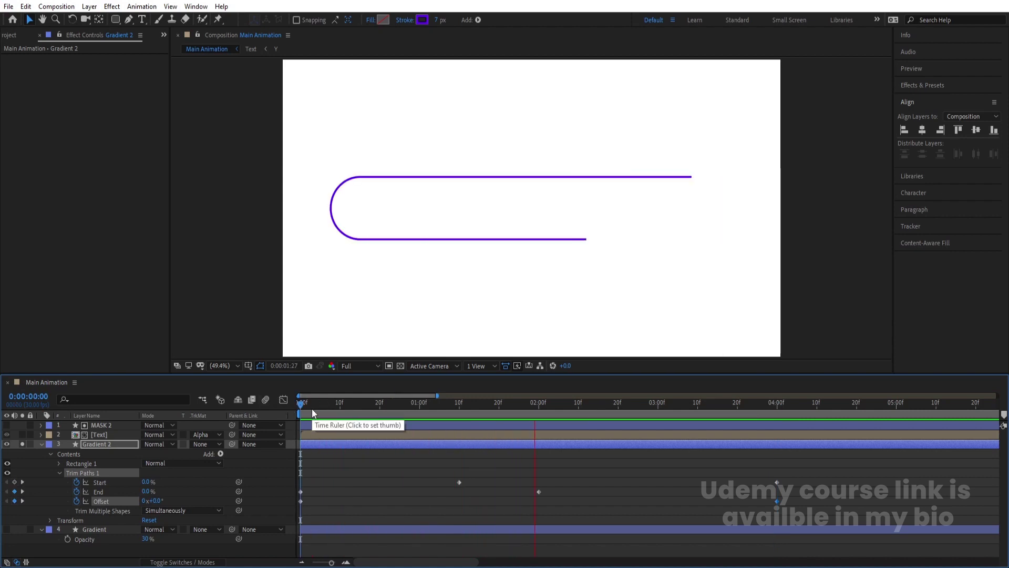
key("space")
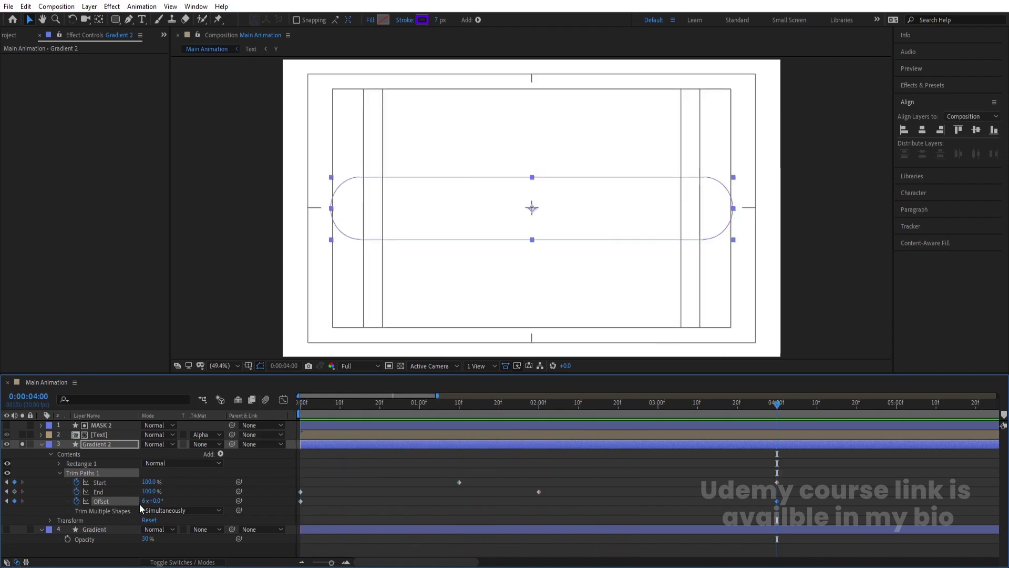
left_click(146, 500)
key("Return")
key("Home")
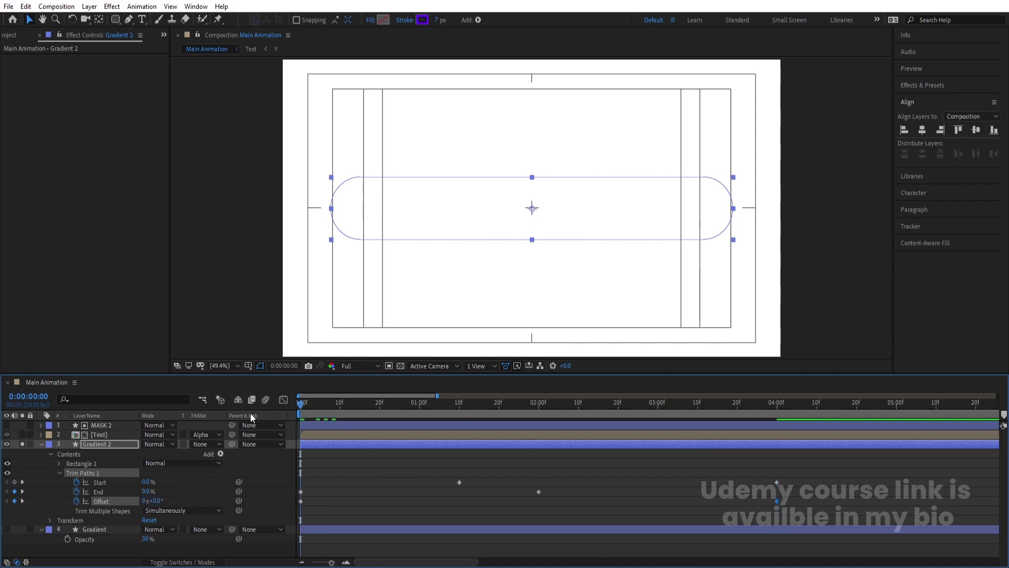
key("space")
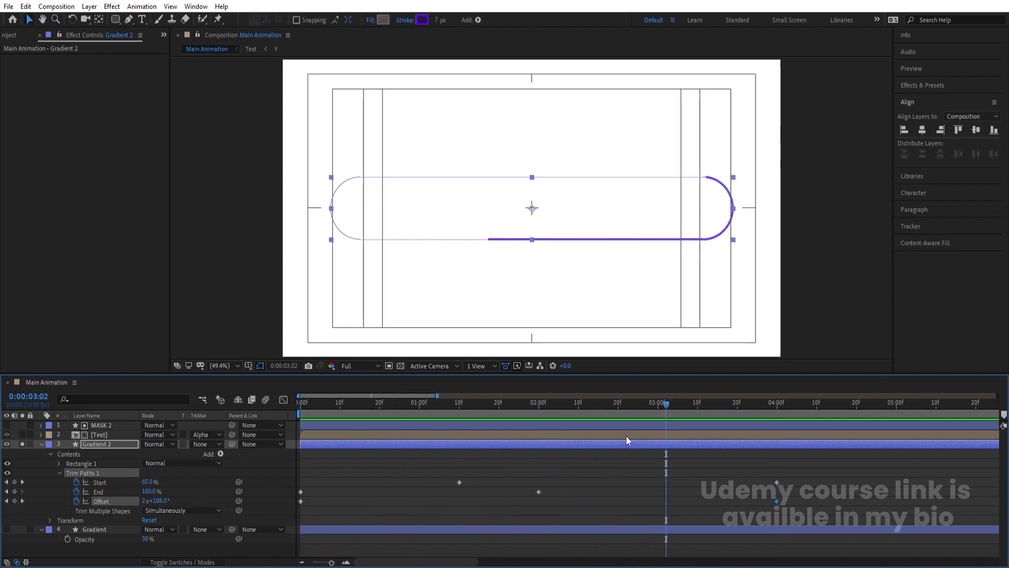
left_click(535, 408)
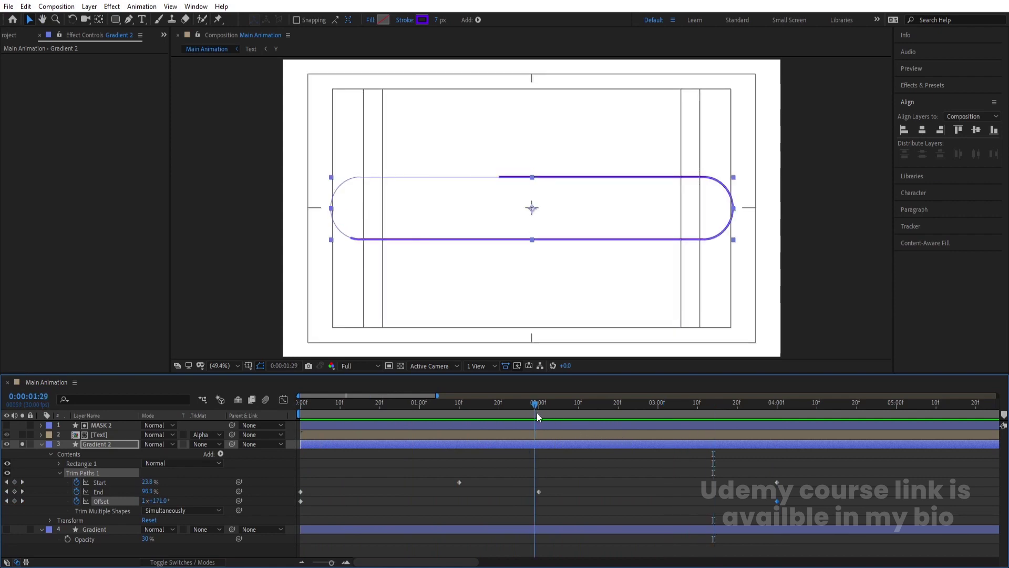
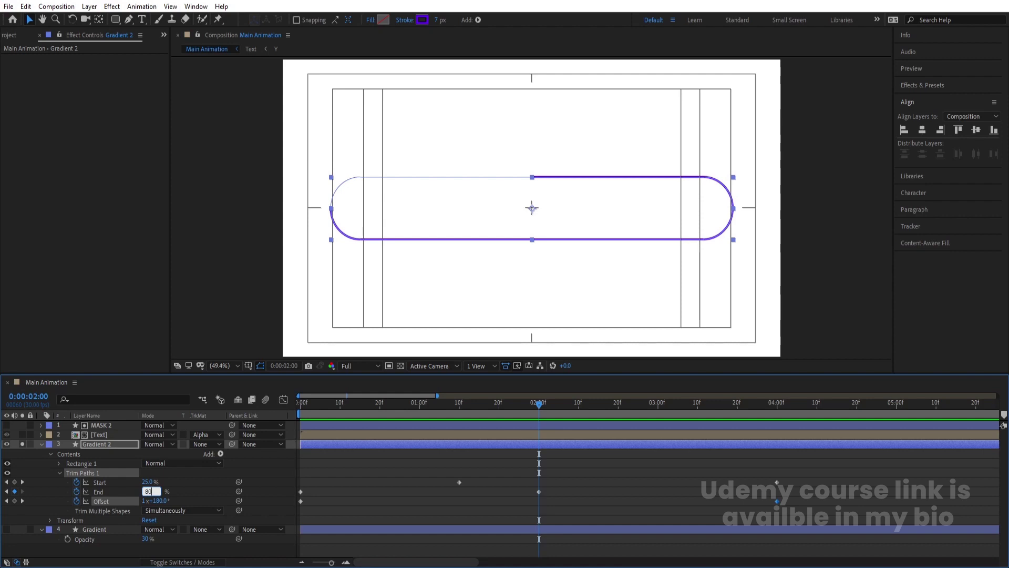
- Set Gradient 2's Trim Paths End to 60% at two seconds
key("Return")
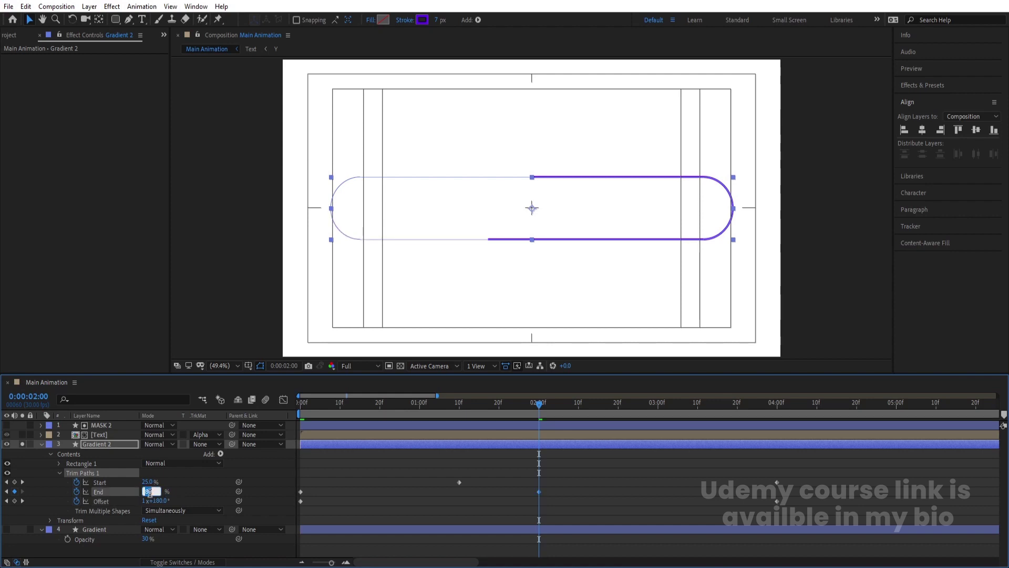
type("0")
key("Return")
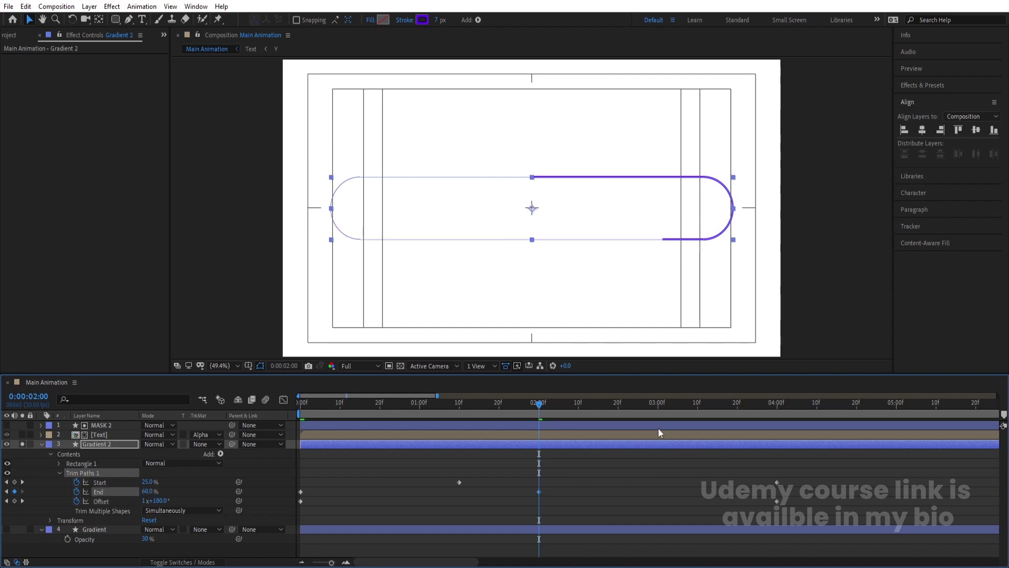
- Set Trim Paths End to 100% at four seconds and preview the stroke
key("k")
left_click(149, 491)
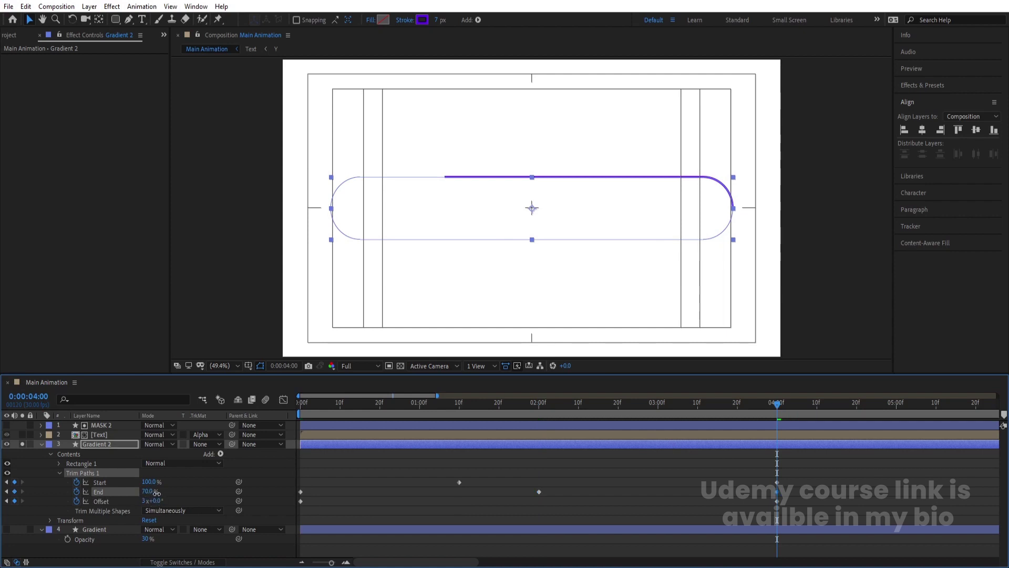
type("100")
key("Return")
key("space")
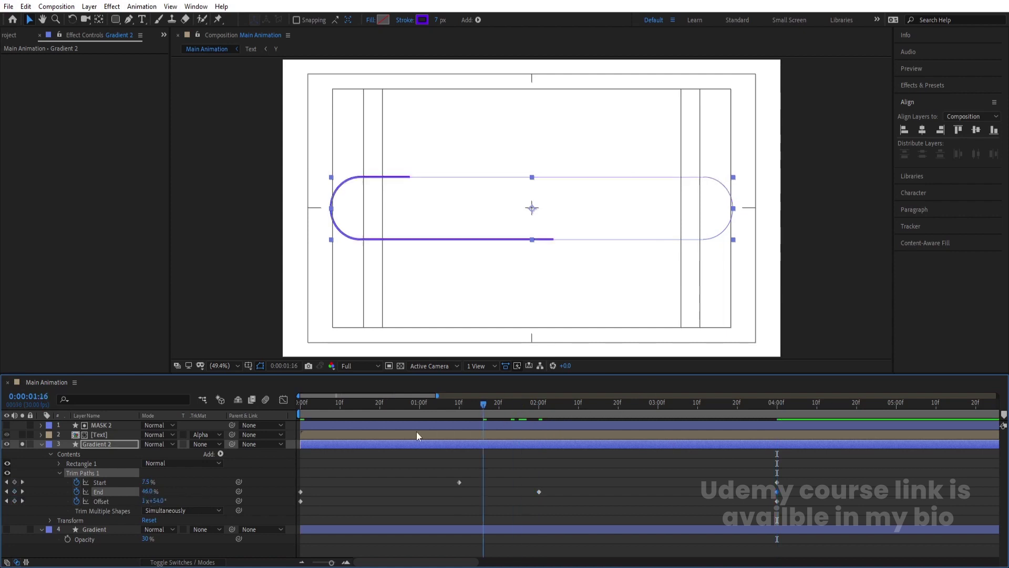
- Add a Trim Paths Start keyframe at 0:00 and preview the stroke
left_click(14, 482)
key("space")
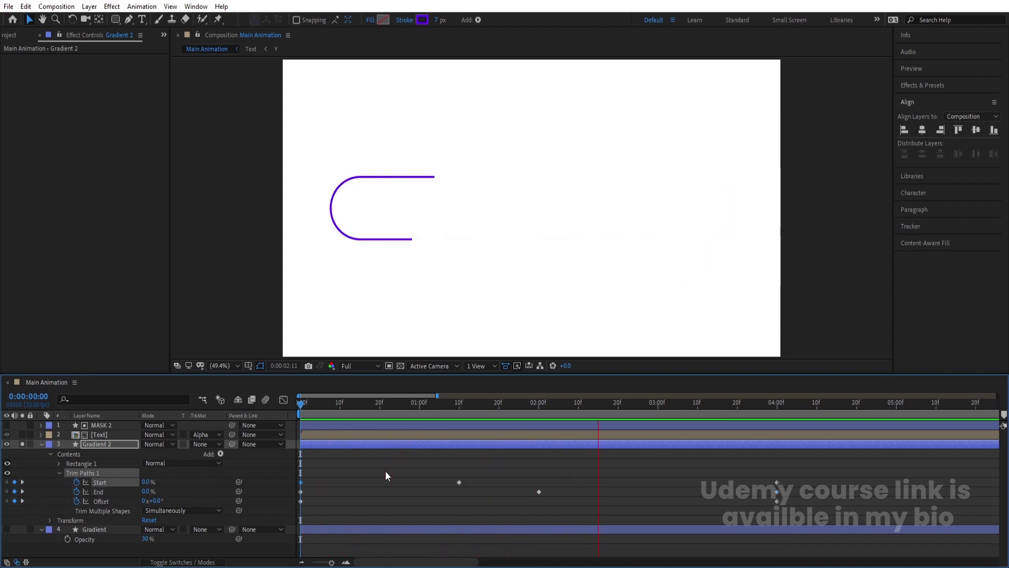
key("space")
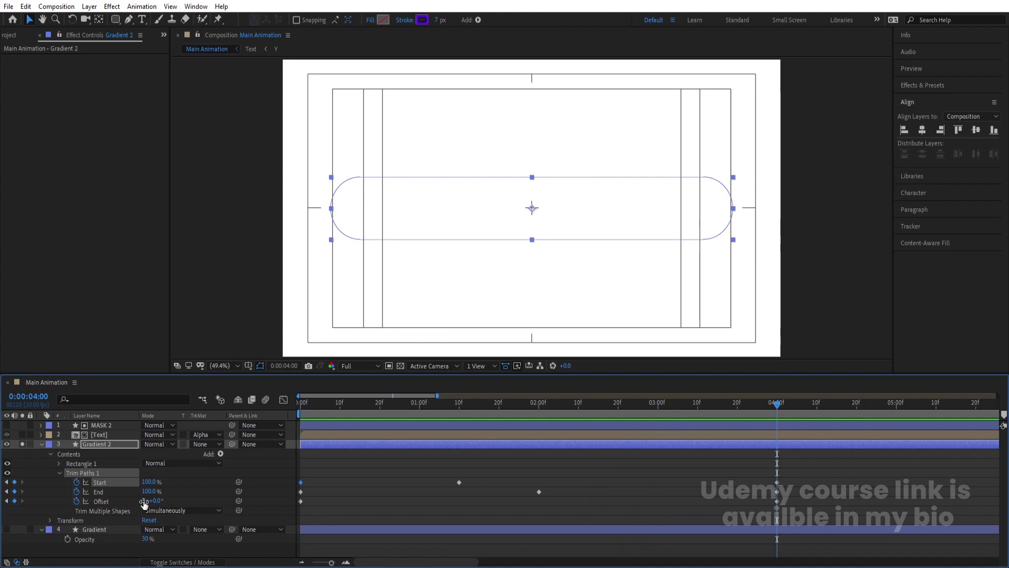
- Replay from the start, then apply Easy Ease (F9) to all Trim Paths keyframes
key("Return")
key("Home")
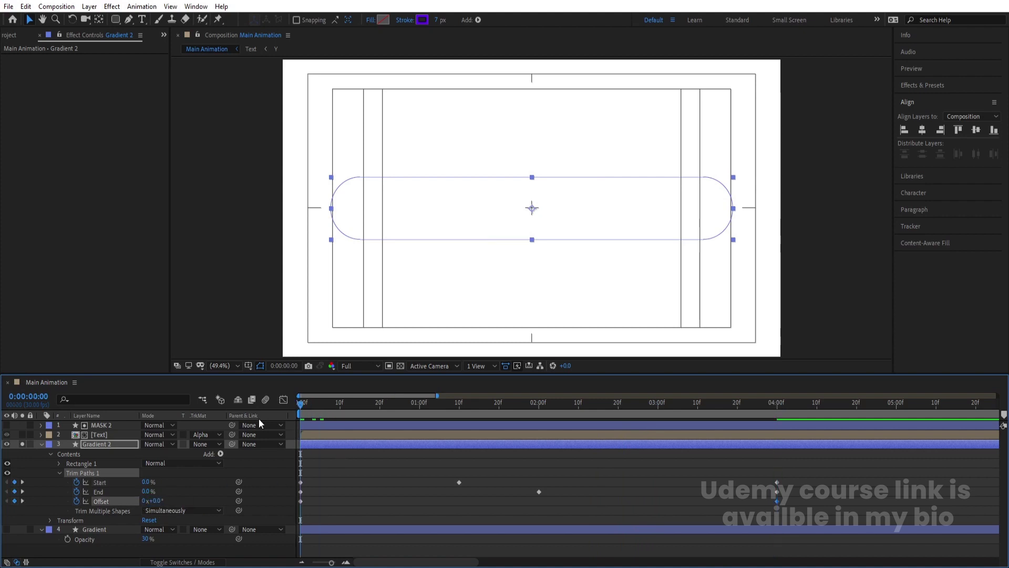
key("space")
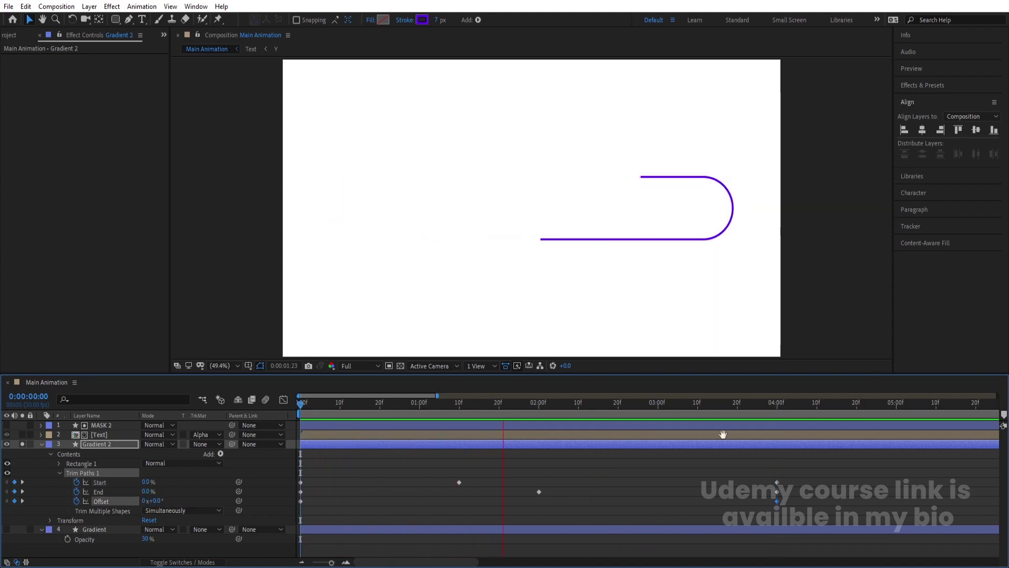
key("space")
left_click_drag(849, 466, 221, 523)
key("F9")
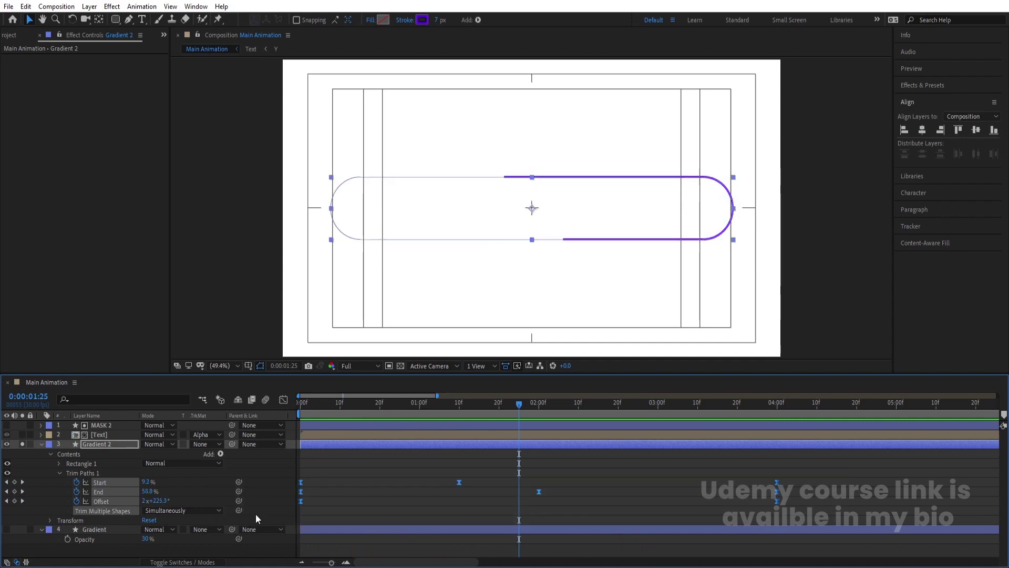
- In the Graph Editor, raise all Trim Paths keyframes' influence to about 48% to steepen the speed curve
left_click(283, 399)
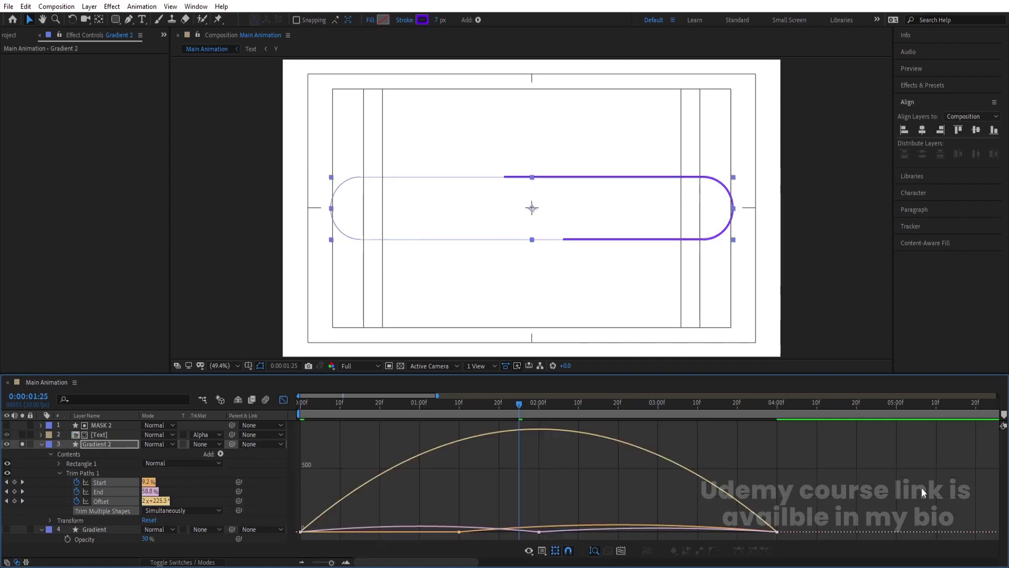
left_click_drag(870, 492, 297, 533)
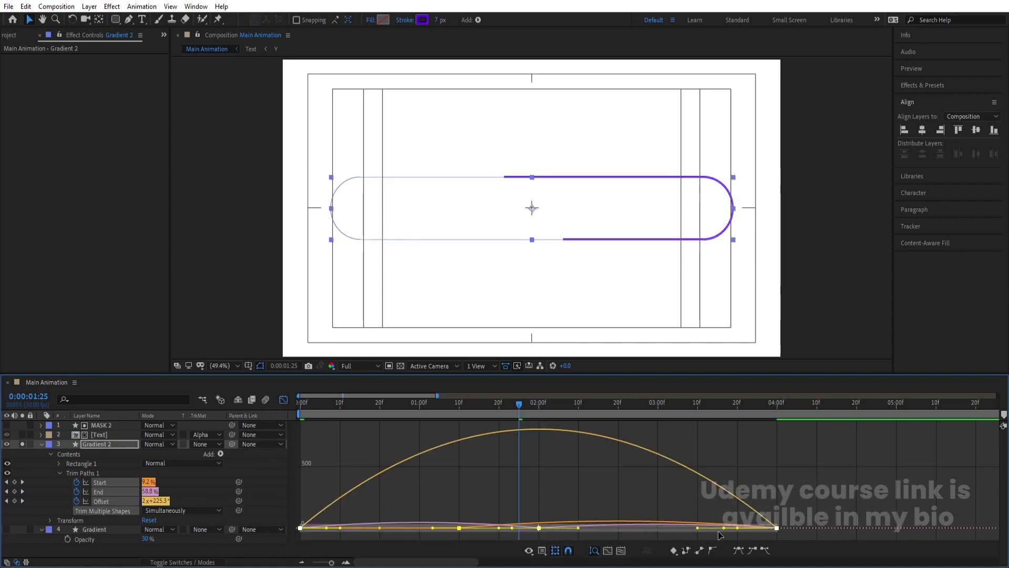
left_click_drag(696, 528, 655, 529)
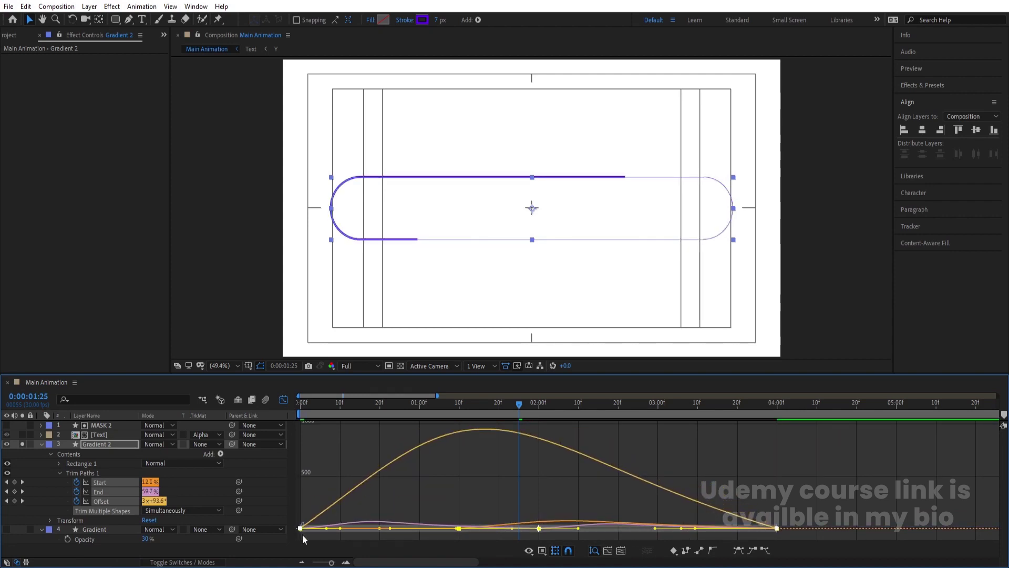
left_click_drag(343, 529, 369, 528)
- Preview the eased stroke from the first frame and return to the layer bar view
left_click(301, 414)
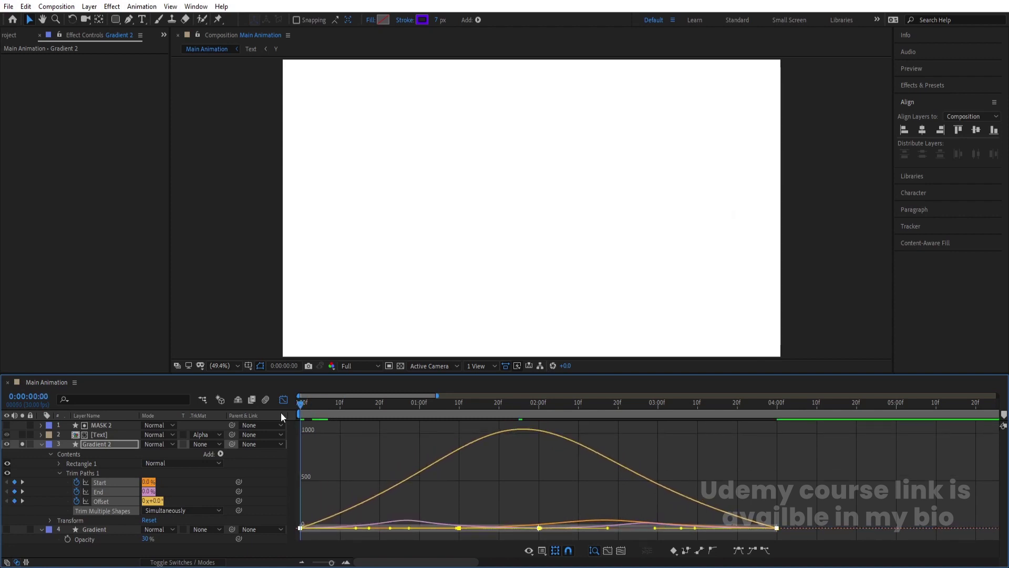
key("space")
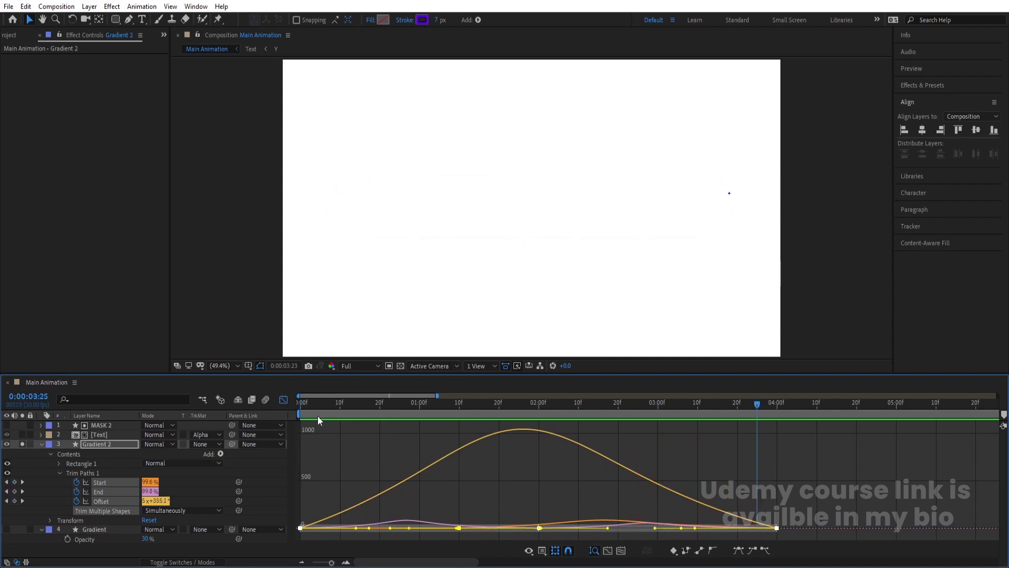
key("space")
key("shift+F3")
- Enable motion blur on the Gradient 2 layer and preview the composition
key("u")
key("u")
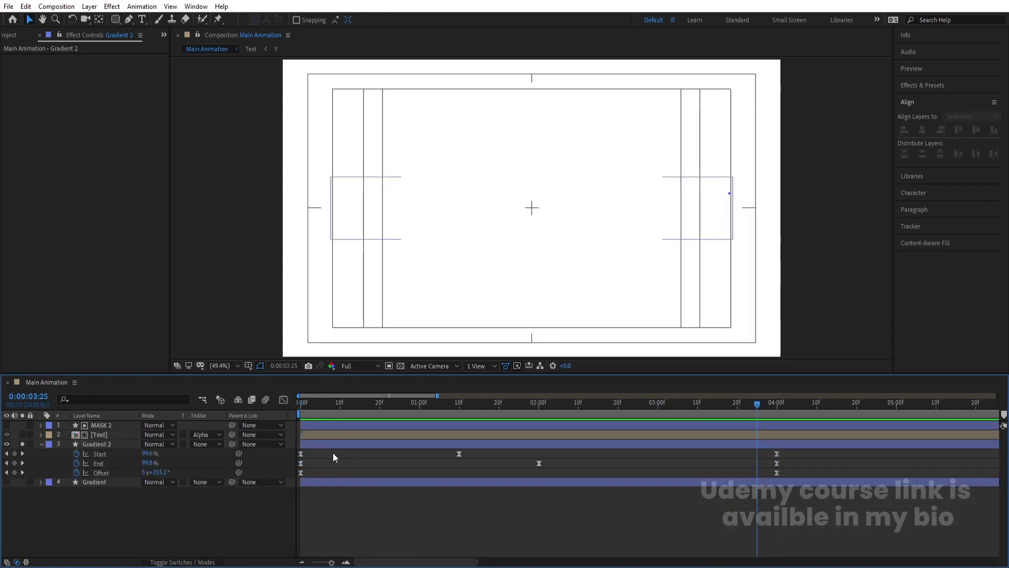
left_click(321, 444)
key("F4")
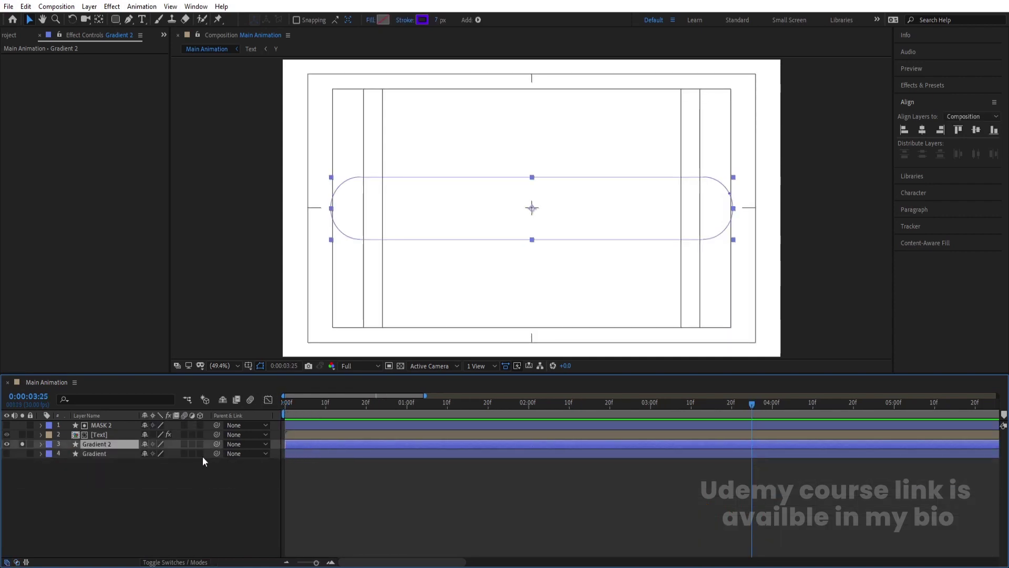
left_click(183, 443)
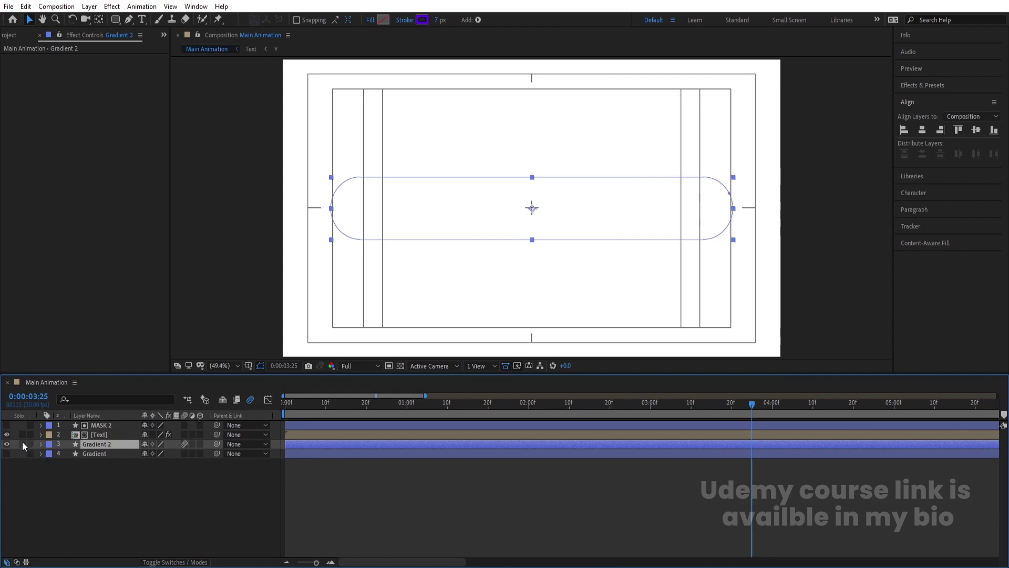
key("space")
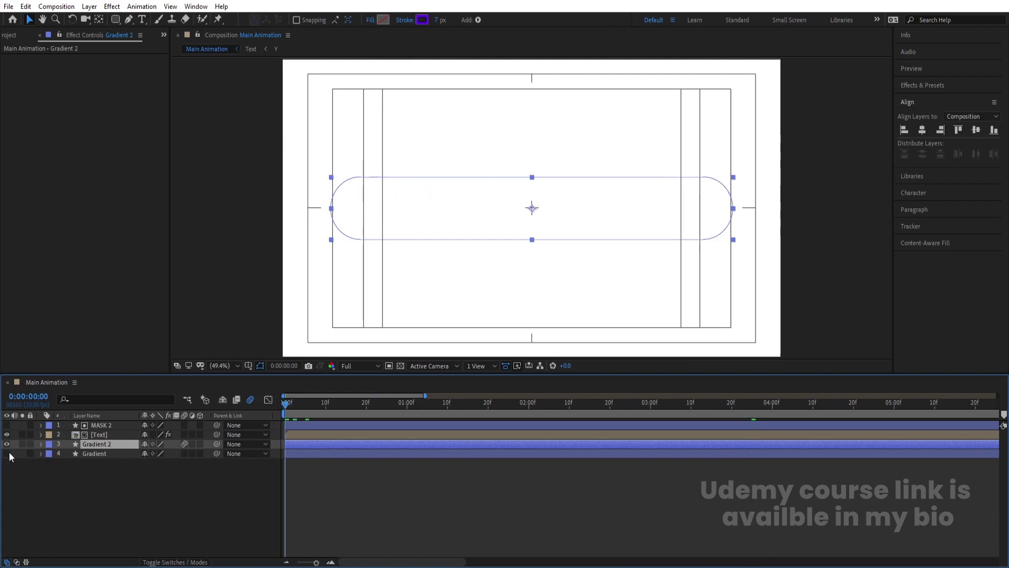
- Show the Gradient layer, hide [Text], and drag Gradient's Opacity down to 0%
left_click(7, 453)
left_click(91, 453)
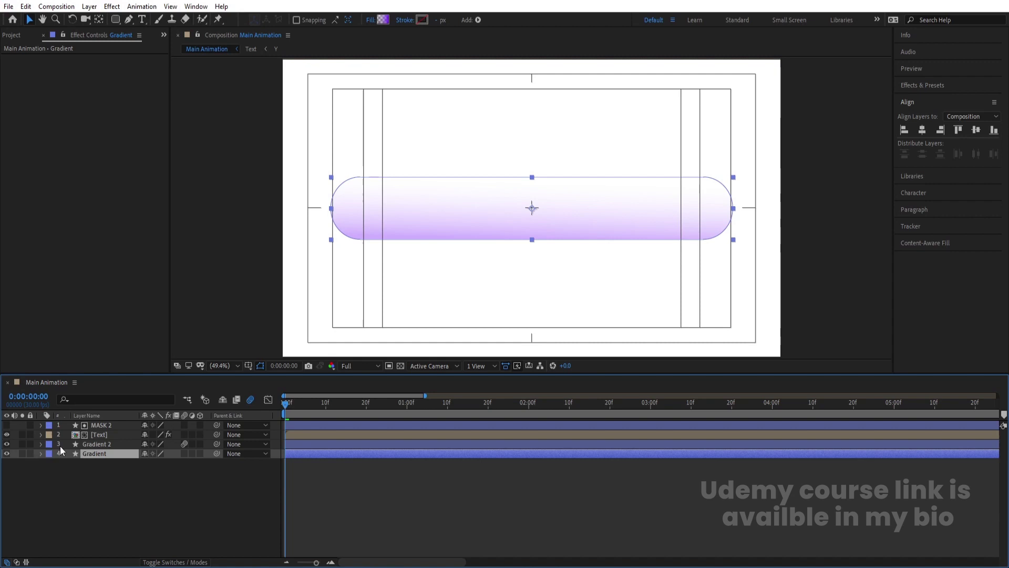
left_click(7, 434)
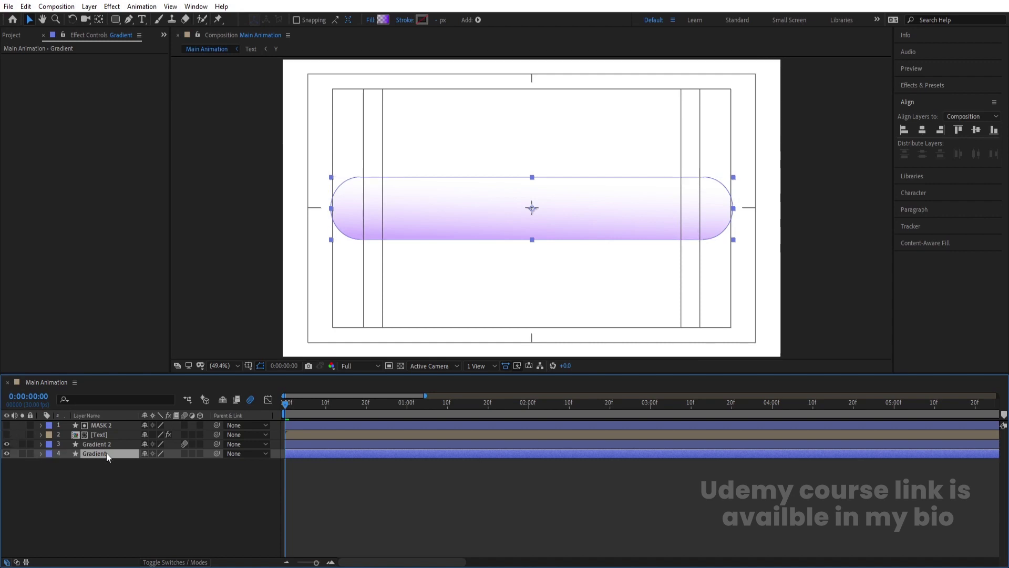
key("minus")
key("t")
left_click_drag(144, 464, 18, 482)
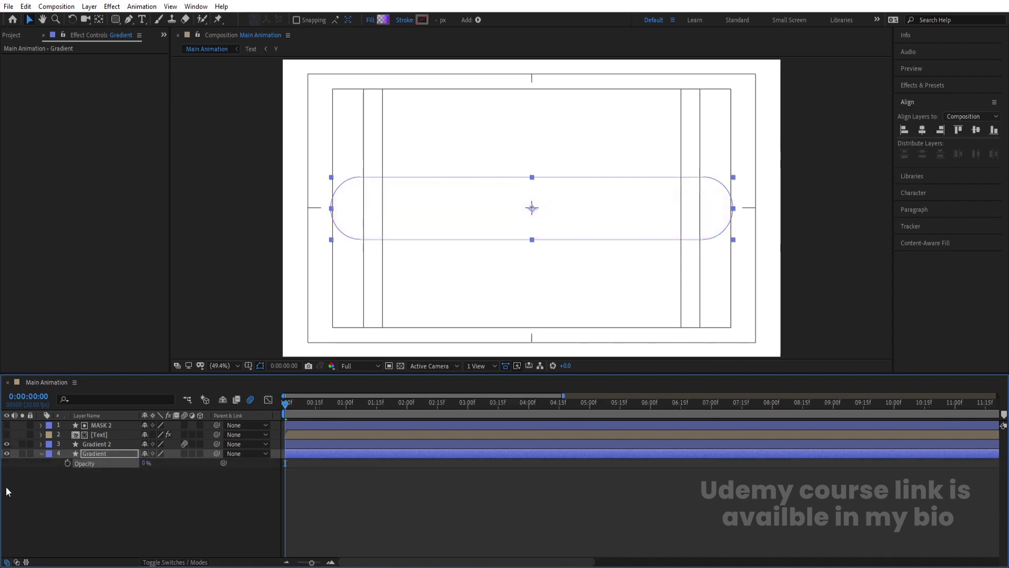
key("space")
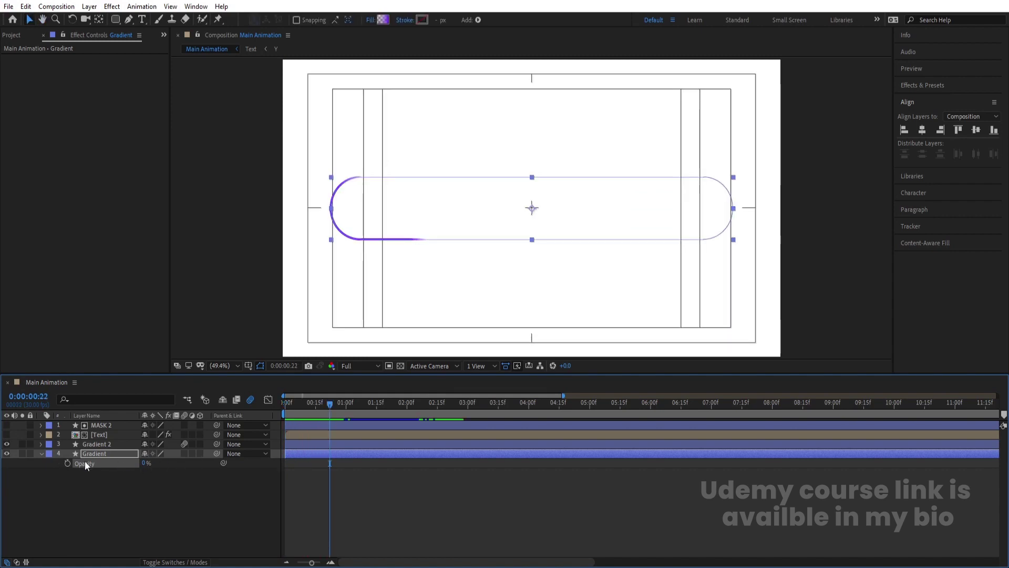
left_click(67, 463)
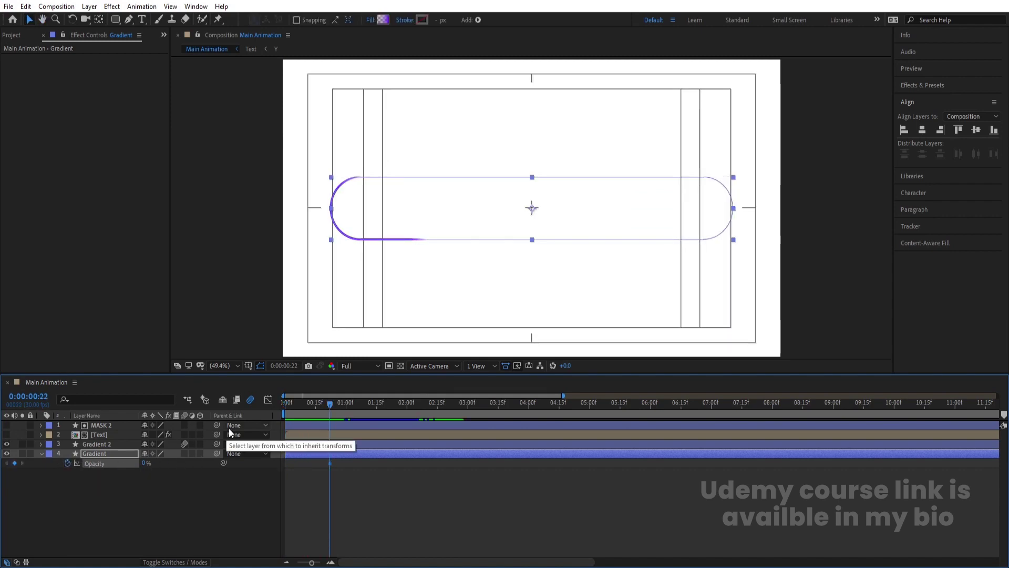
key("space")
type("3")
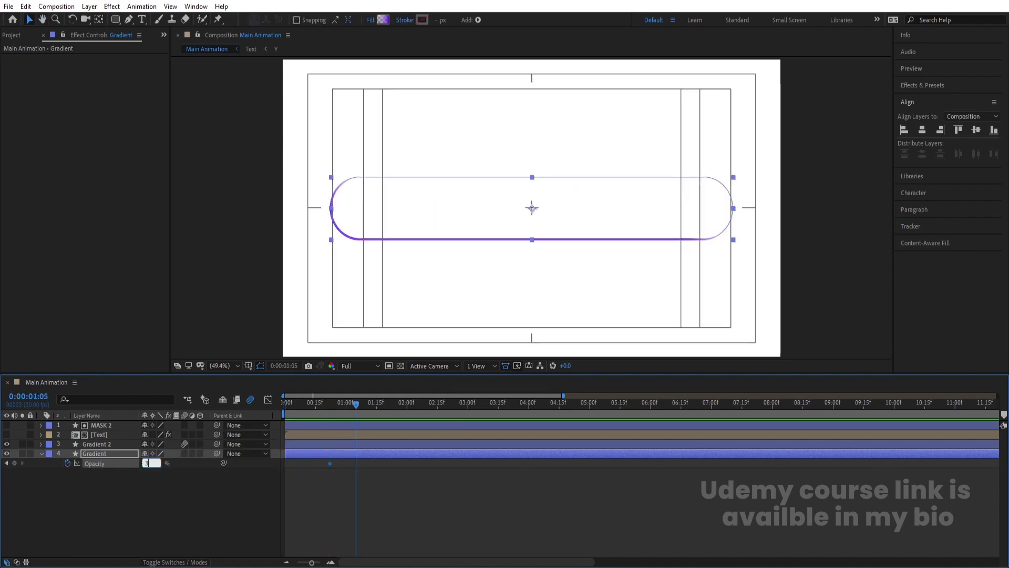
type("0")
key("Return")
key("space")
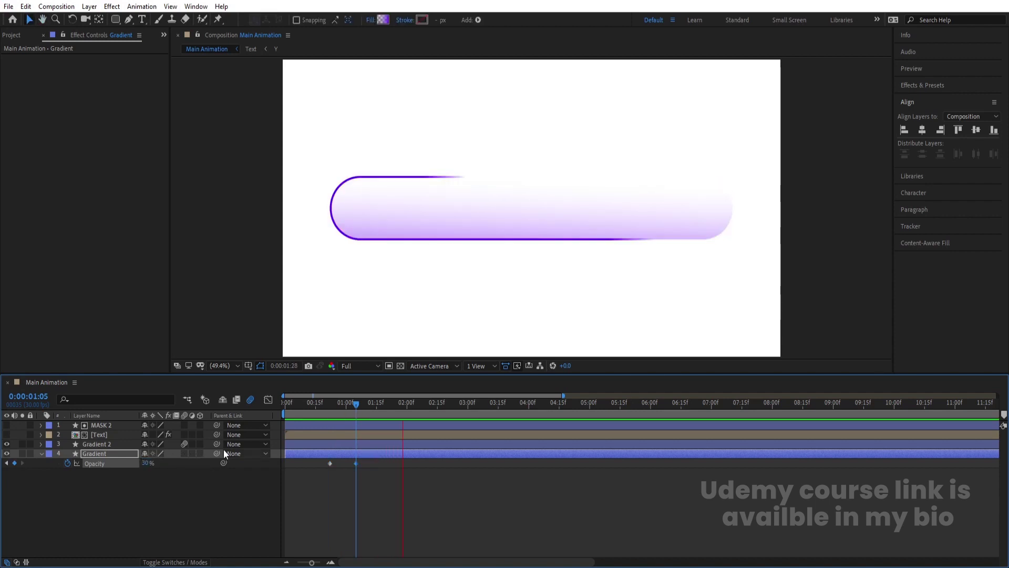
left_click(494, 419)
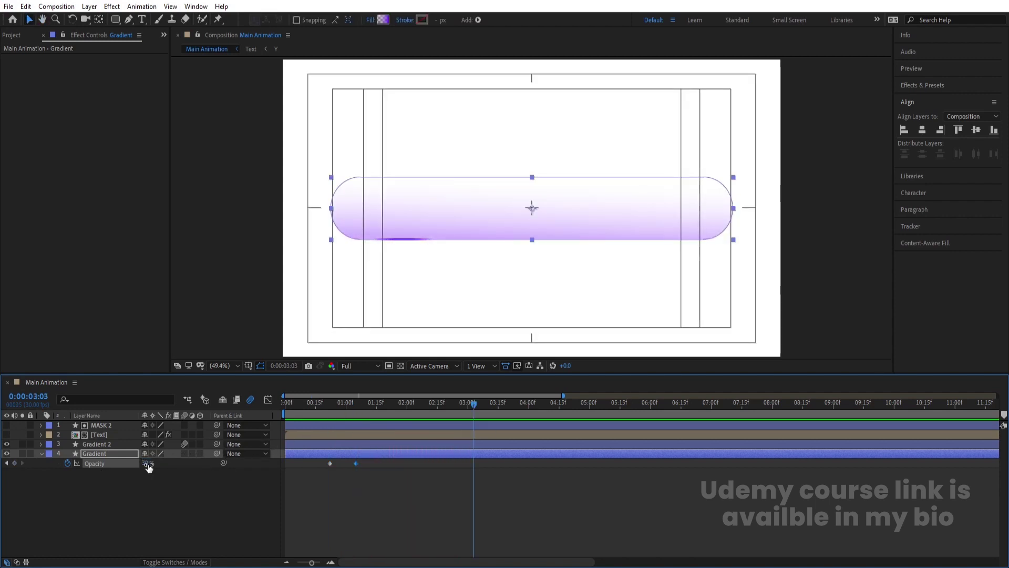
left_click_drag(473, 405, 461, 404)
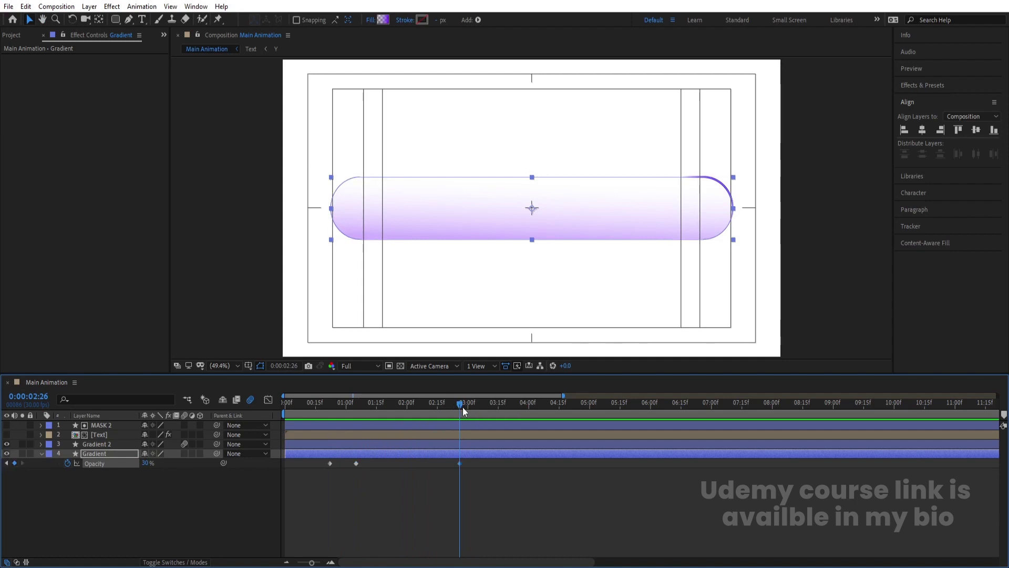
left_click_drag(463, 406, 484, 407)
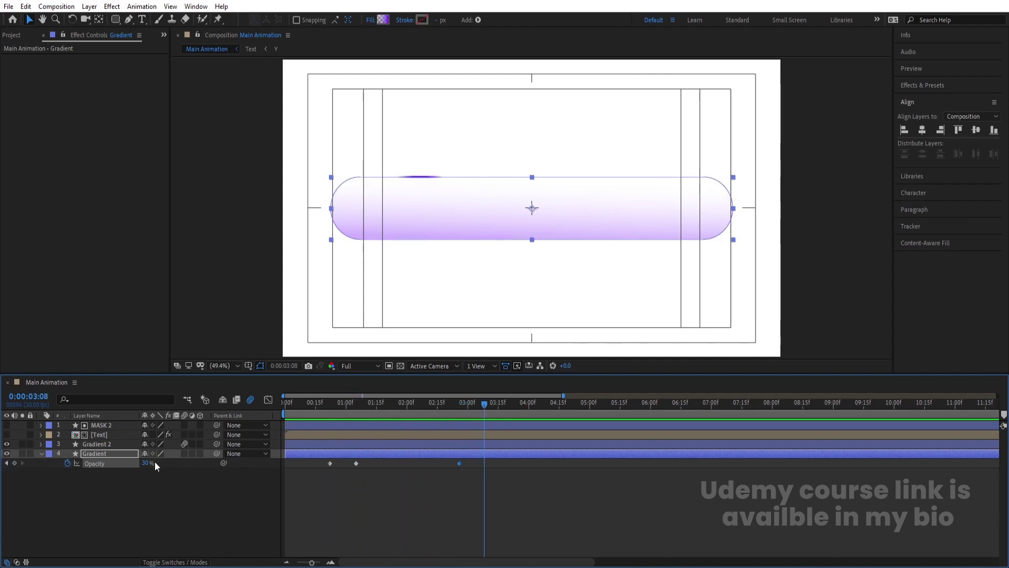
left_click_drag(143, 462, 116, 462)
key("Home")
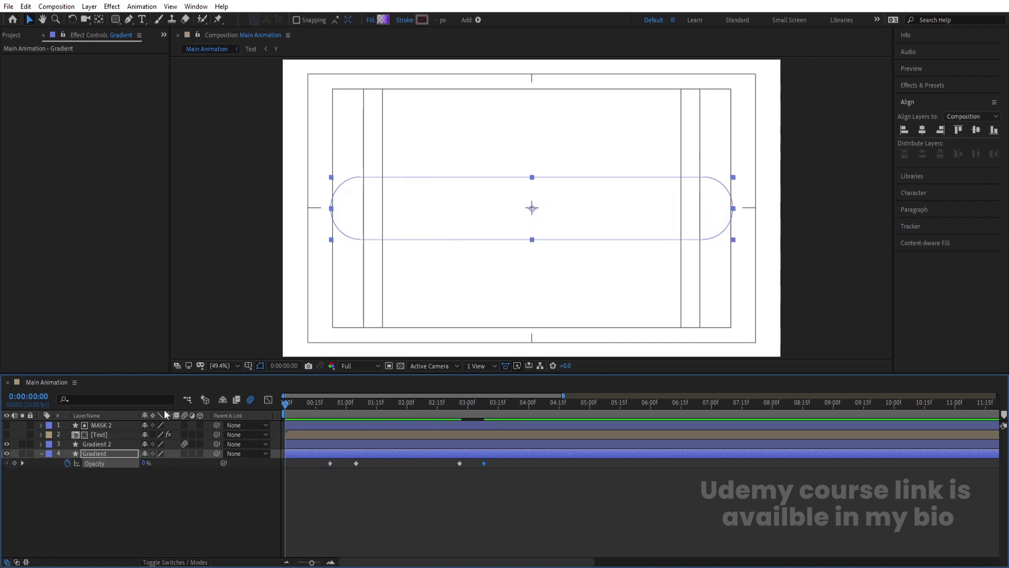
key("space")
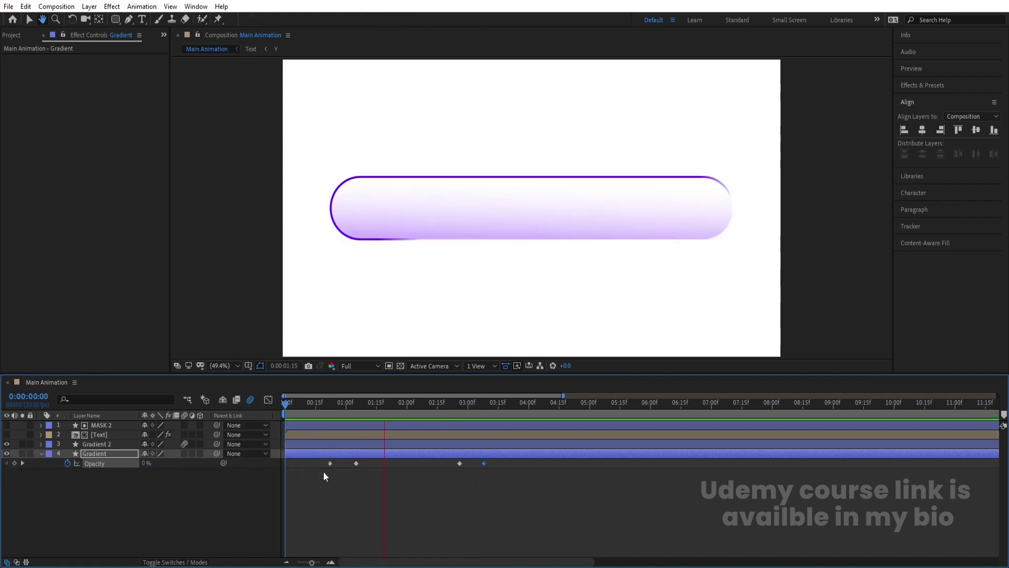
left_click(323, 472)
key("Home")
key("space")
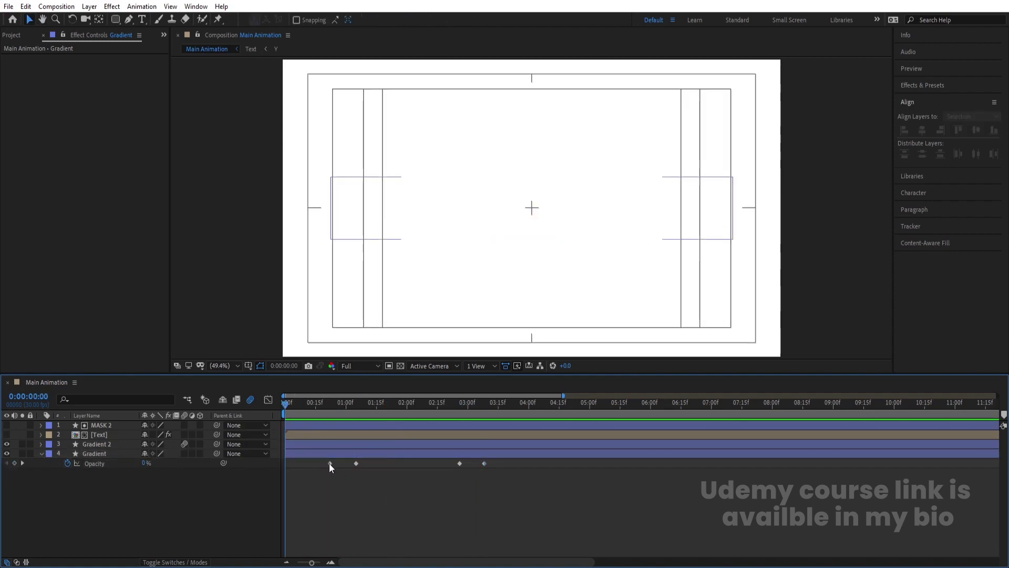
- Move Gradient's first Opacity keyframe to 0:00 and the third to about 2:00, then preview
left_click_drag(330, 463, 284, 462)
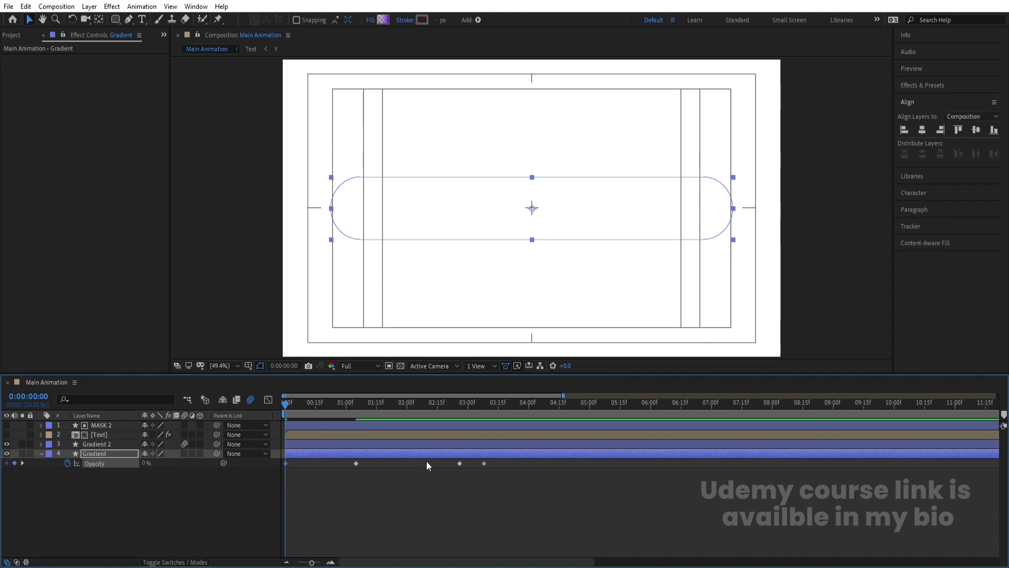
left_click_drag(457, 464, 415, 464)
key("space")
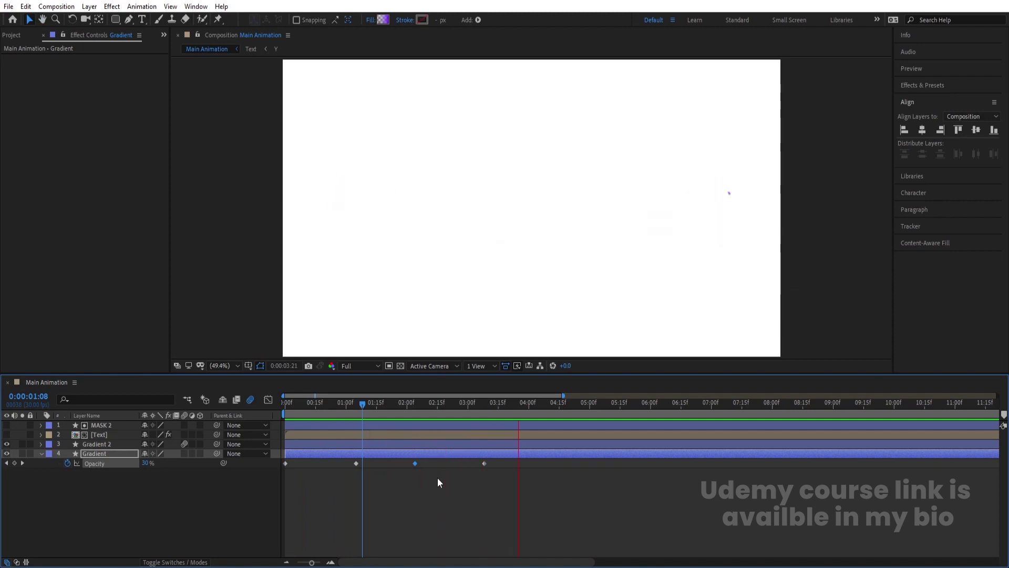
key("space")
- Make the [Text] layer visible again and preview from the start
left_click(7, 437)
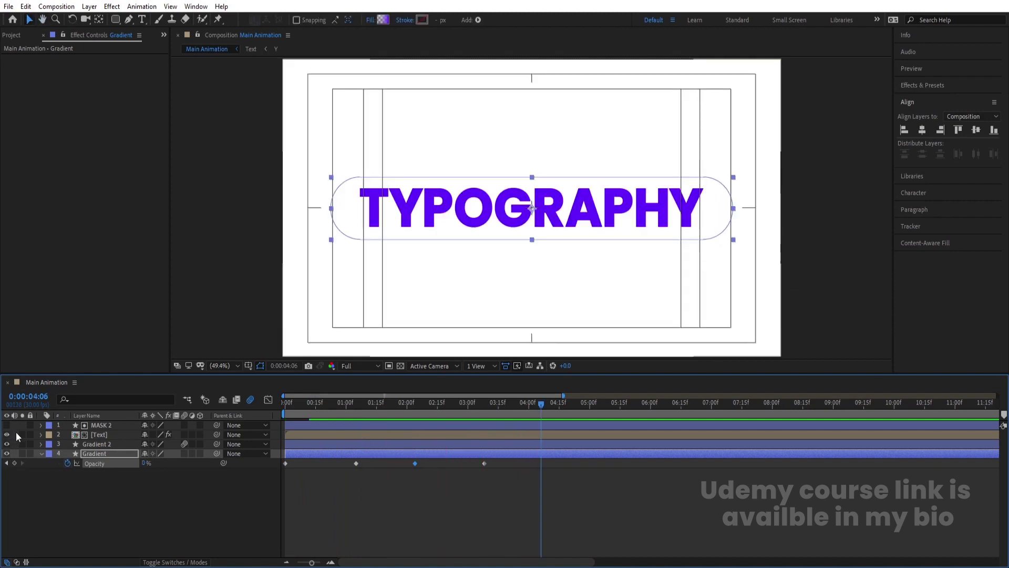
left_click_drag(293, 406, 323, 438)
key("space")
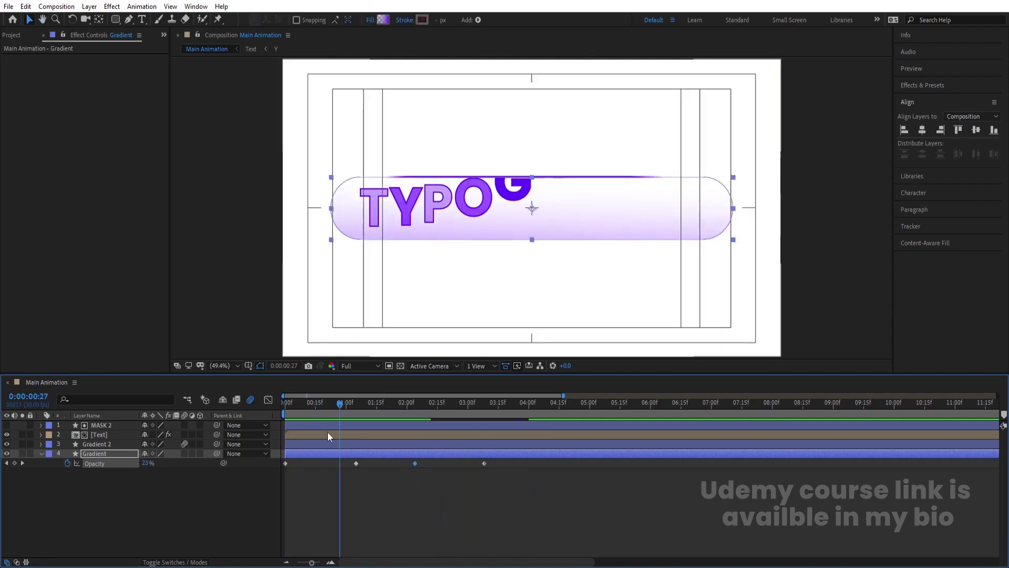
- Move the in-points of [Text] and MASK 2 to 0:00:00:25
left_click(336, 407)
left_click(330, 435)
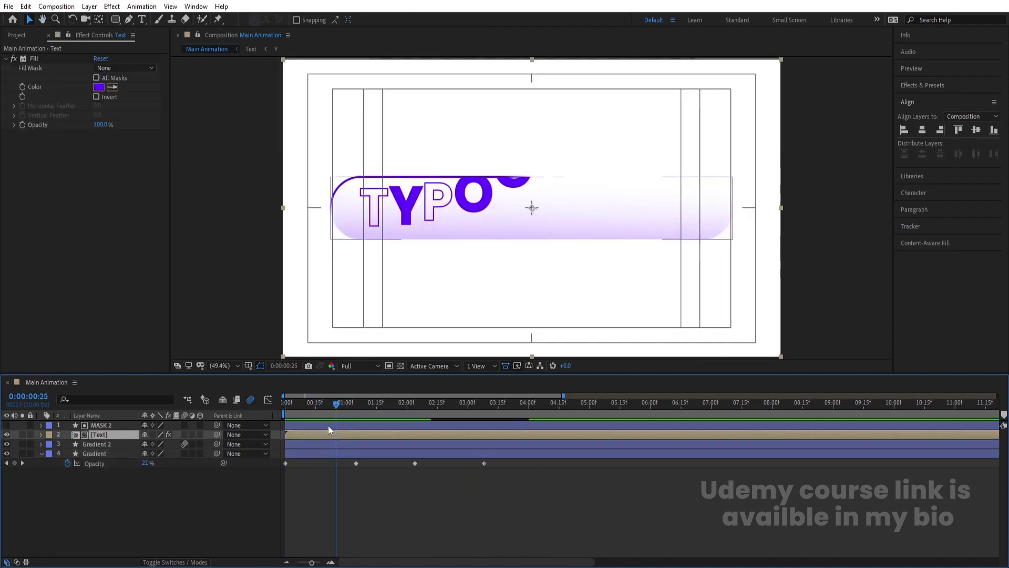
left_click(328, 425, "shift")
key("bracketleft")
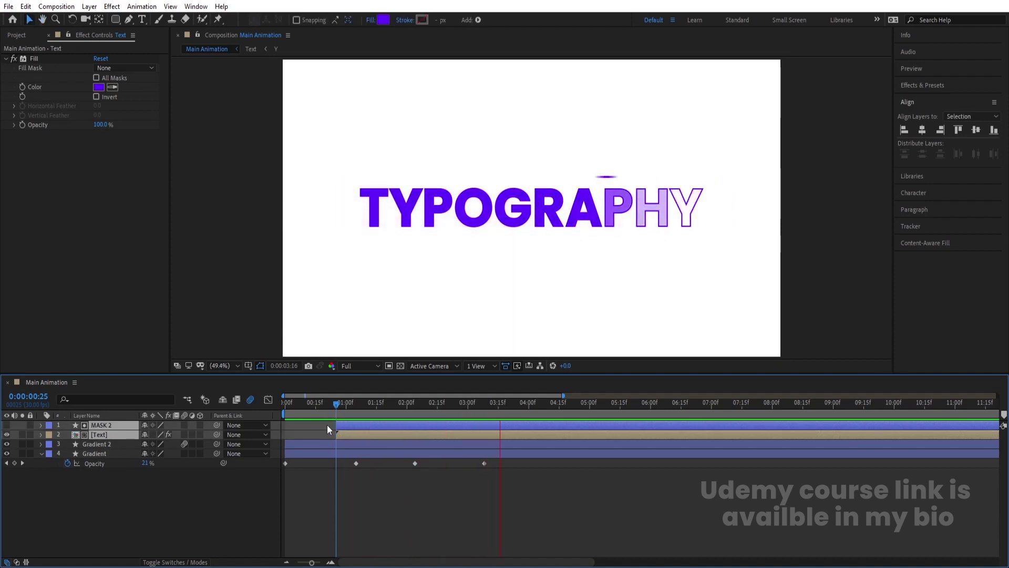
- Replay the animation from the beginning and select only the [Text] layer
key("space")
key("Home")
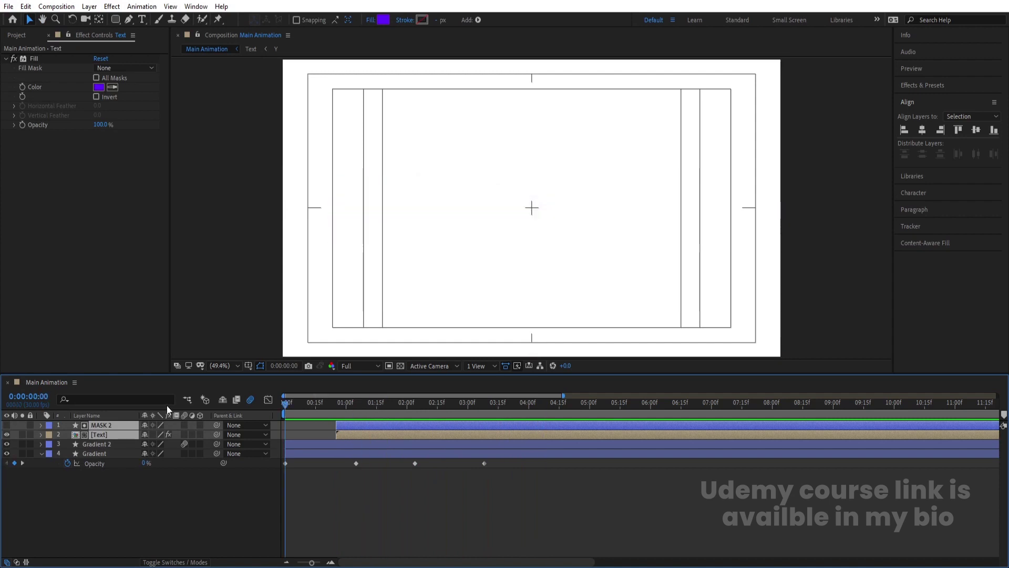
key("space")
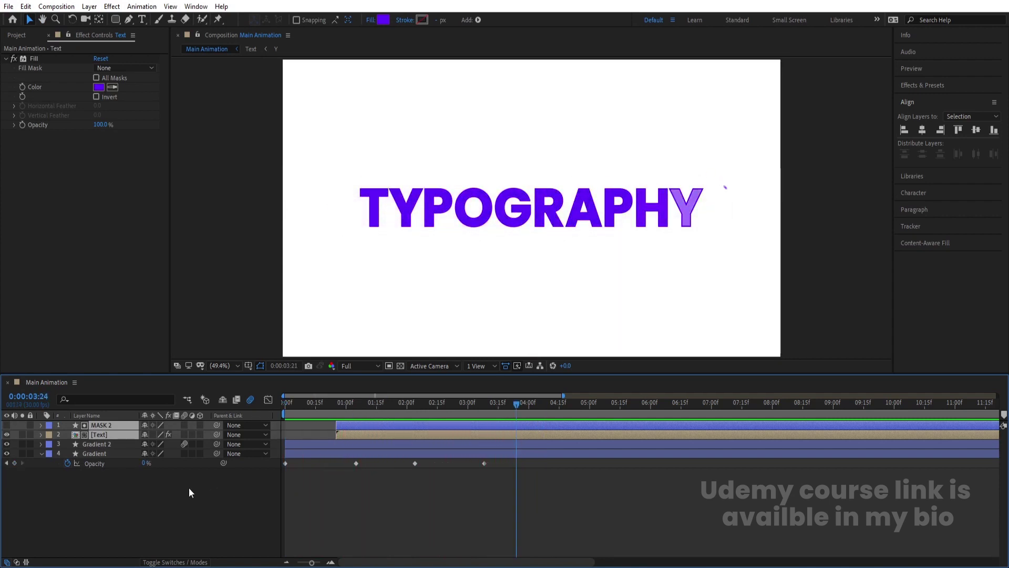
key("space")
left_click(106, 435)
right_click(96, 435)
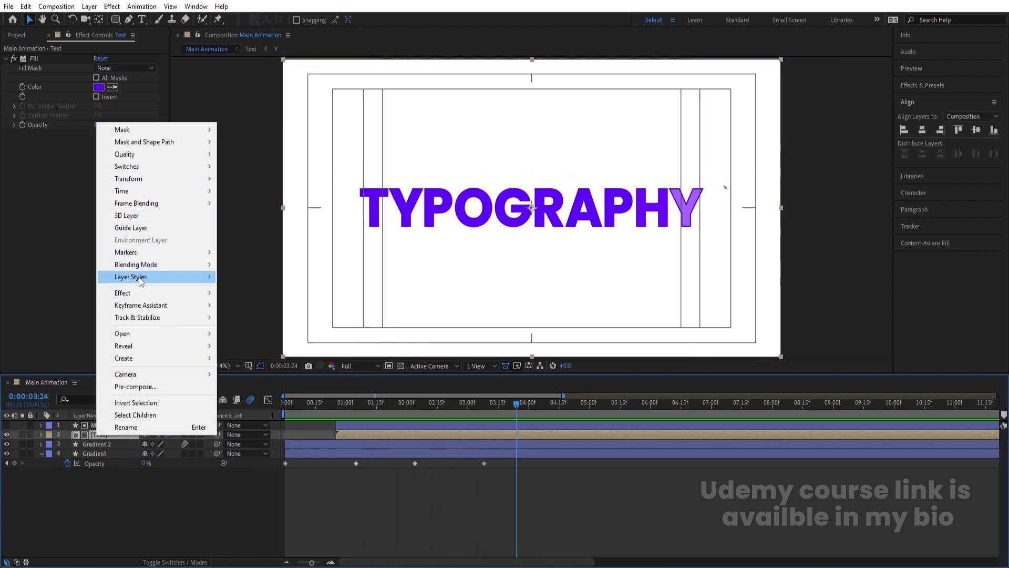
- Add a Bevel and Emboss layer style to the [Text] layer
mouse_move(174, 277)
left_click(250, 367)
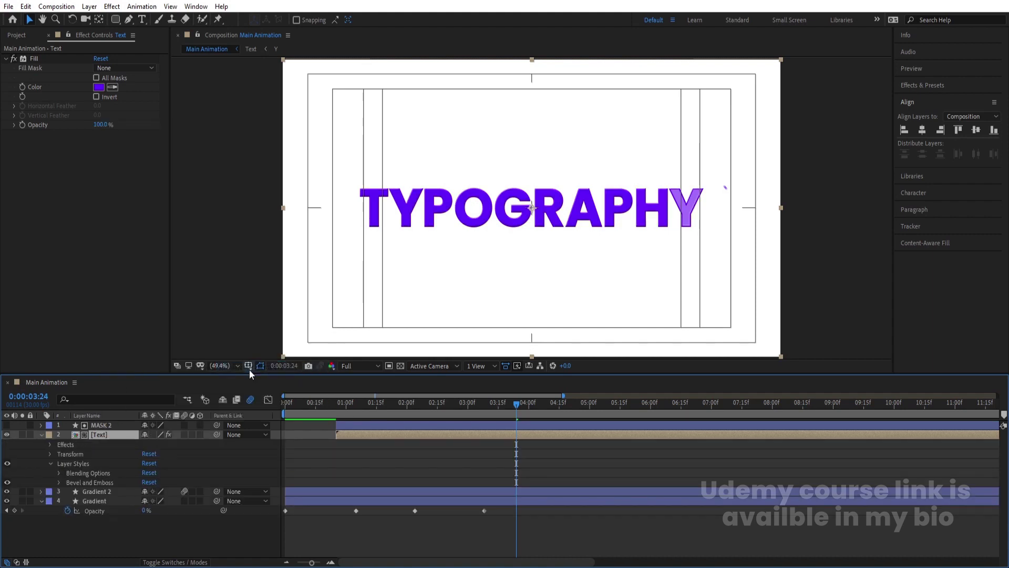
left_click(59, 482)
- Set the bevel to Size 22, Soften 16 and Shadow Opacity 15%
scroll(59, 478, "down", 3)
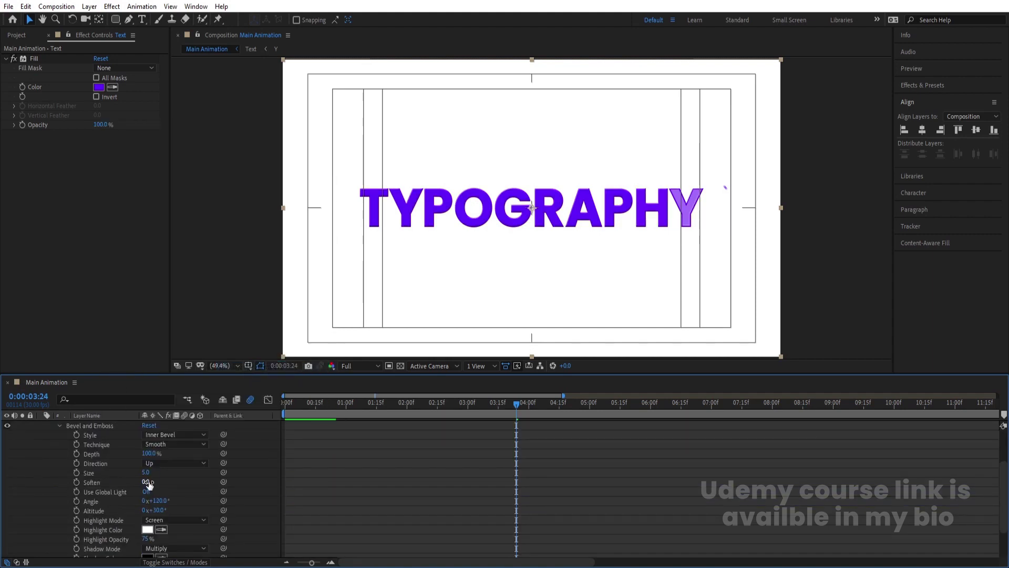
left_click_drag(150, 481, 163, 475)
scroll(191, 493, "down", 2)
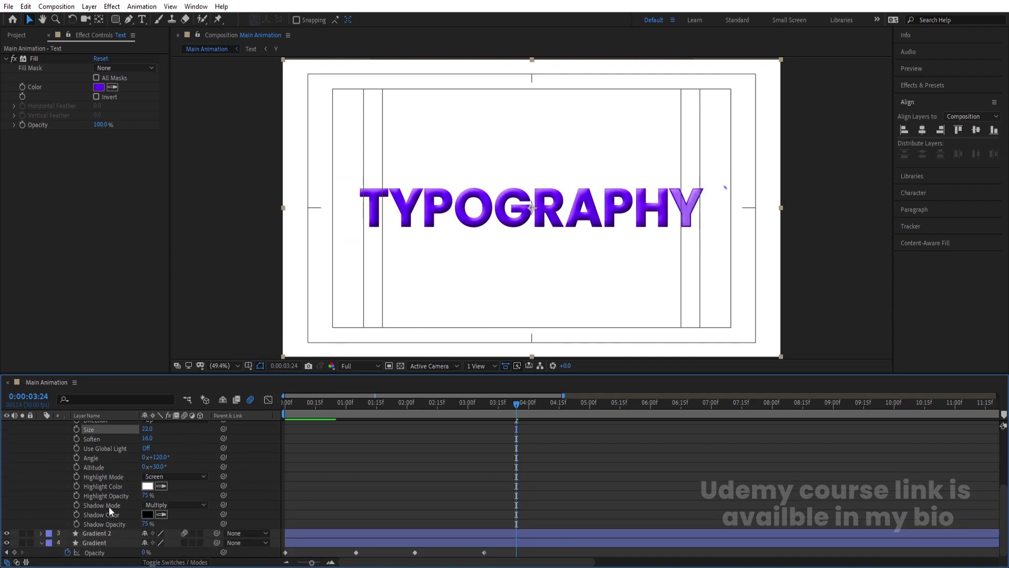
left_click_drag(144, 525, 138, 526)
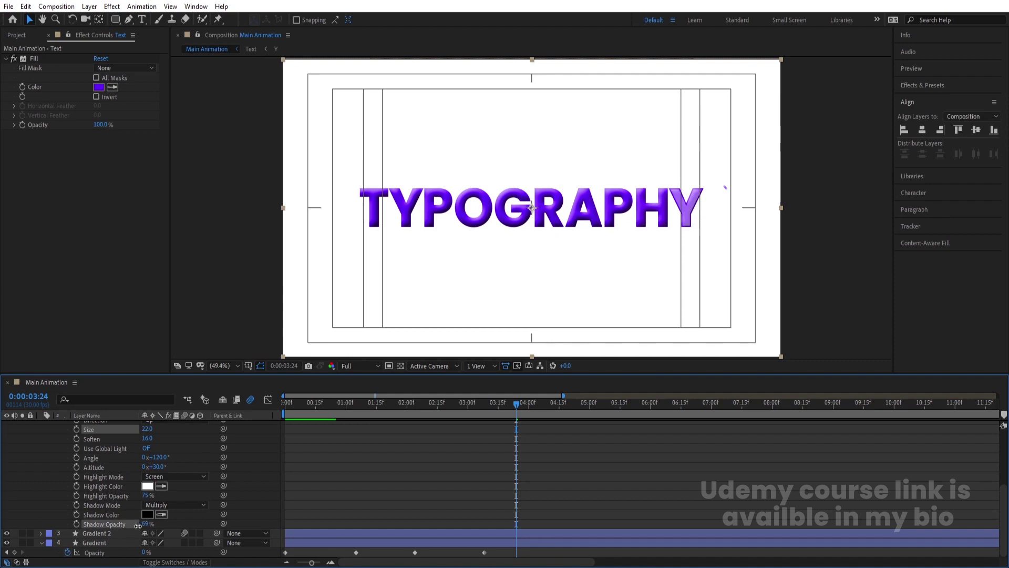
left_click(110, 525)
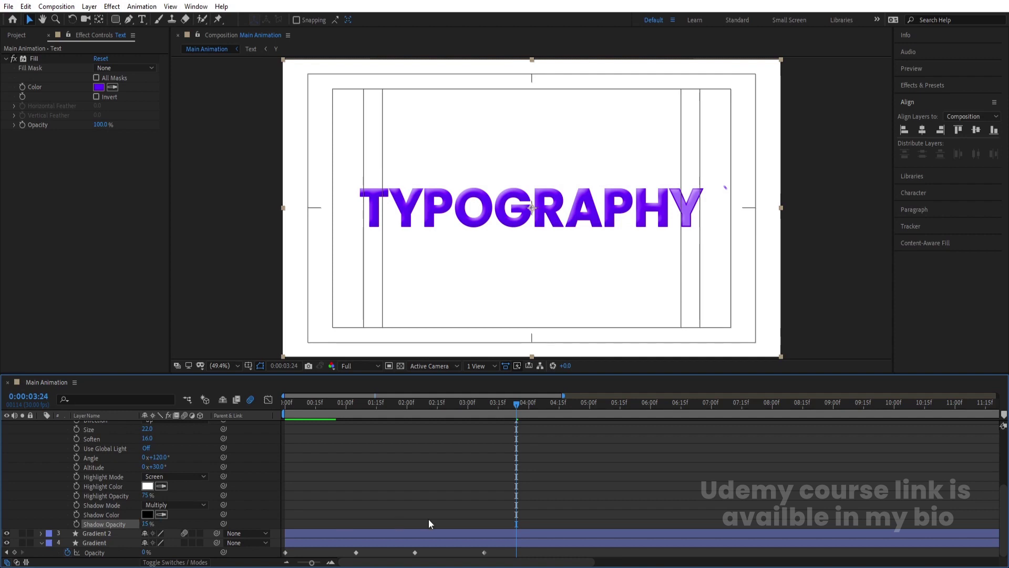
scroll(428, 520, "up", 5)
- Keyframe the bevel Angle at 0x+120° at 25 frames and show only animated properties
left_click(334, 407)
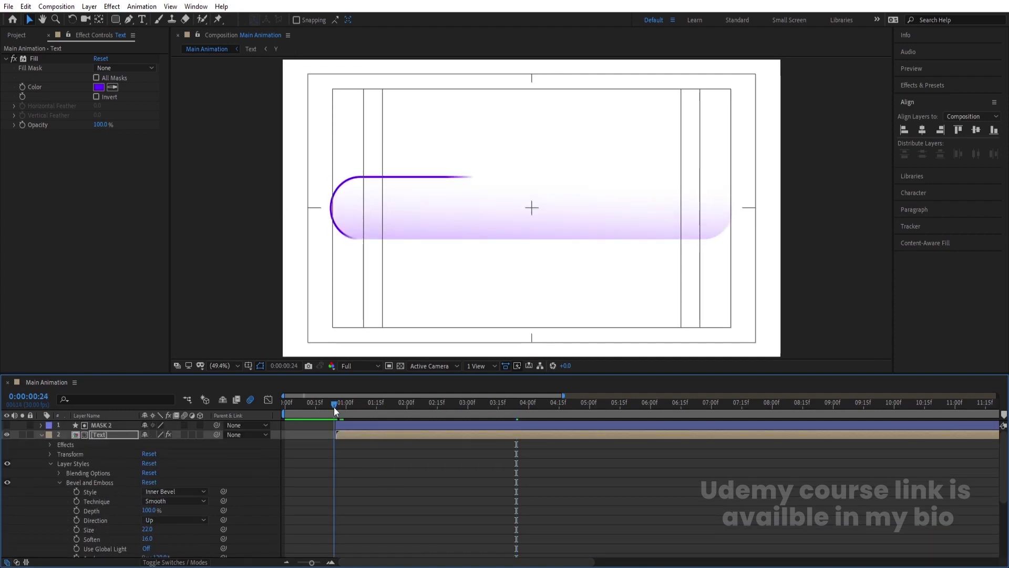
left_click_drag(334, 408, 336, 407)
scroll(164, 459, "down", 3)
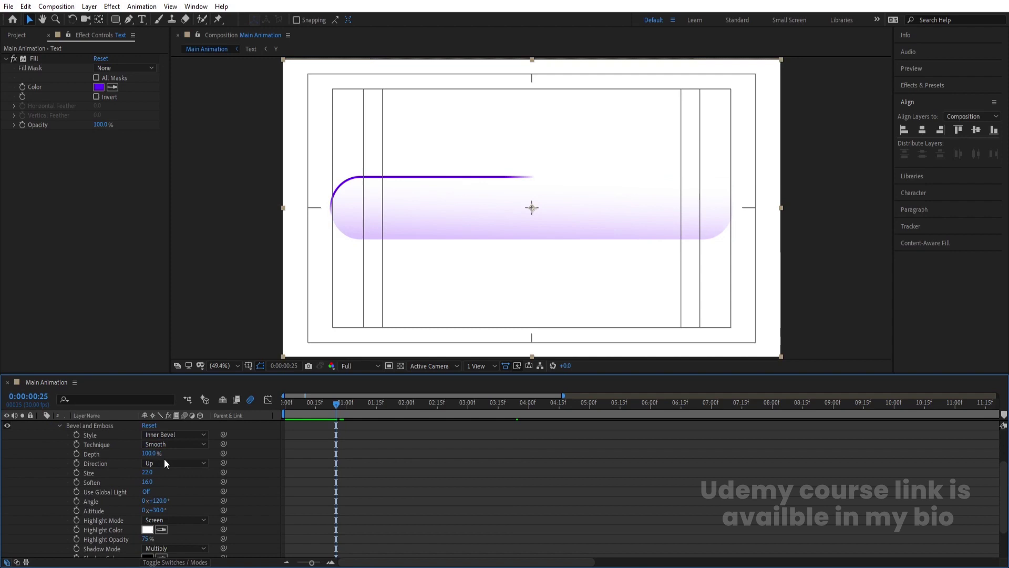
left_click(76, 500)
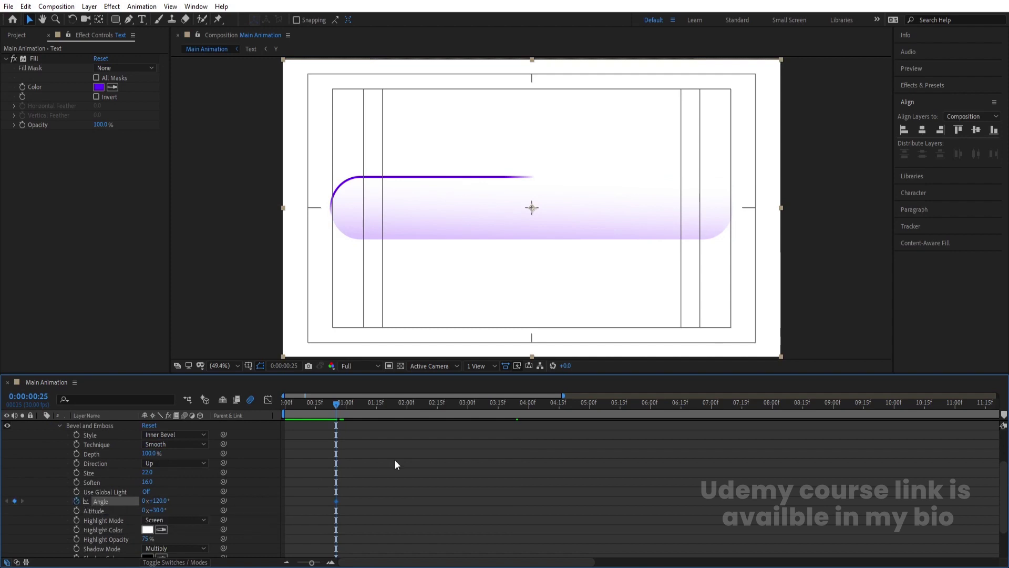
key("u")
key("space")
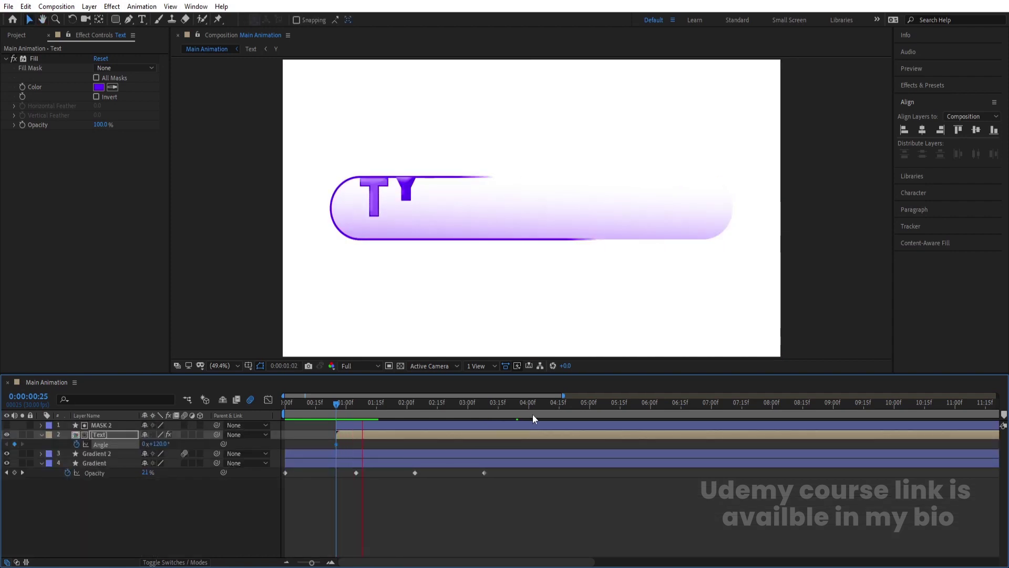
- Set the bevel Angle to 2x+120° at 6 seconds and preview
left_click_drag(563, 408, 649, 418)
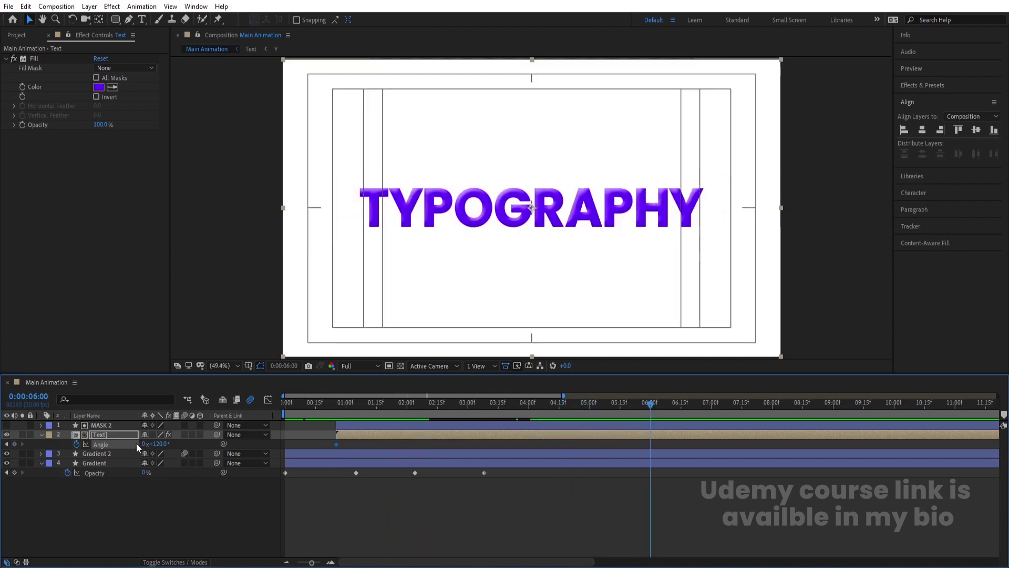
key("Return")
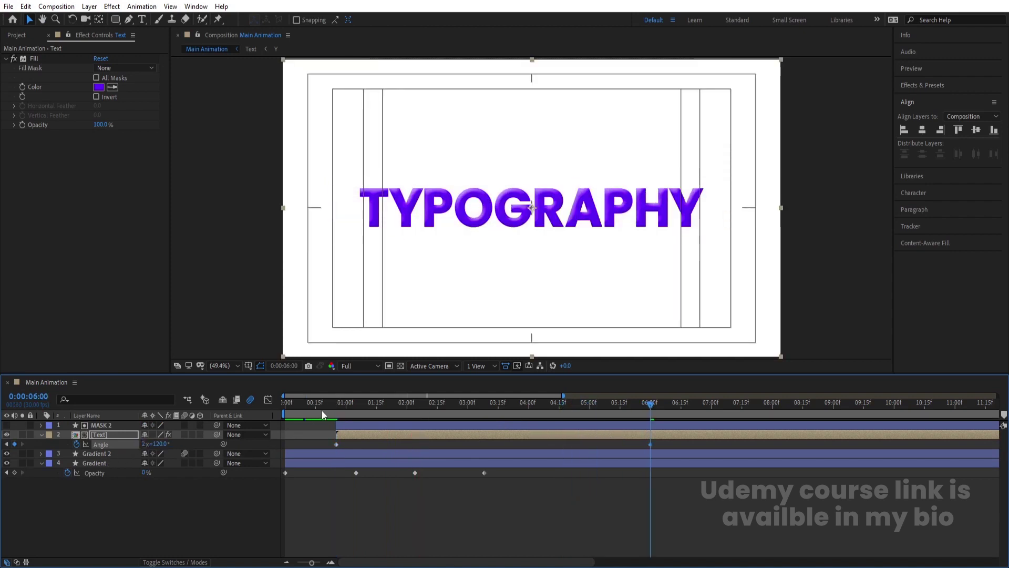
left_click(323, 408)
key("space")
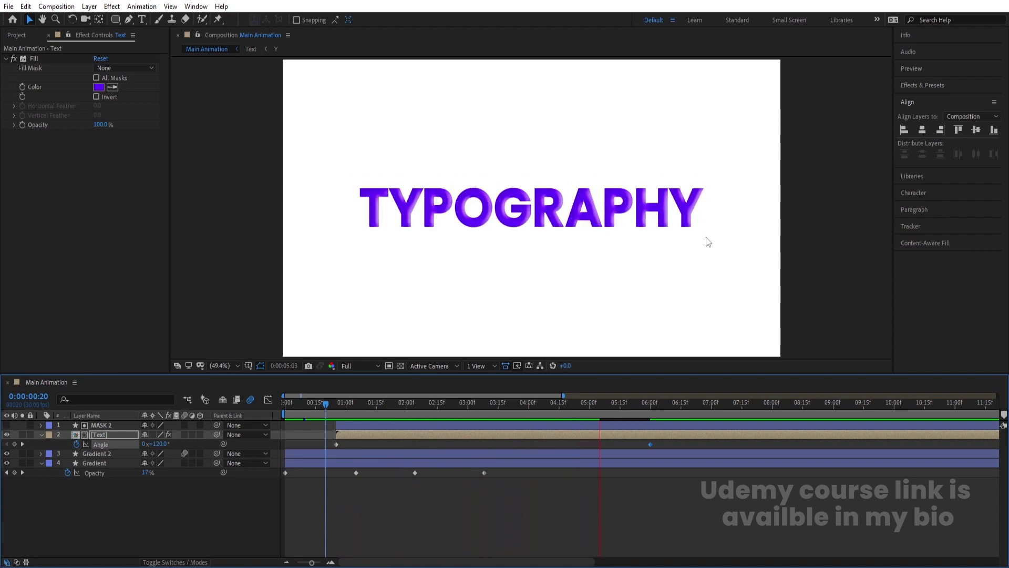
- Slide the end Angle keyframe to about 7 seconds and check the light spin
left_click(623, 436)
left_click_drag(651, 444, 713, 446)
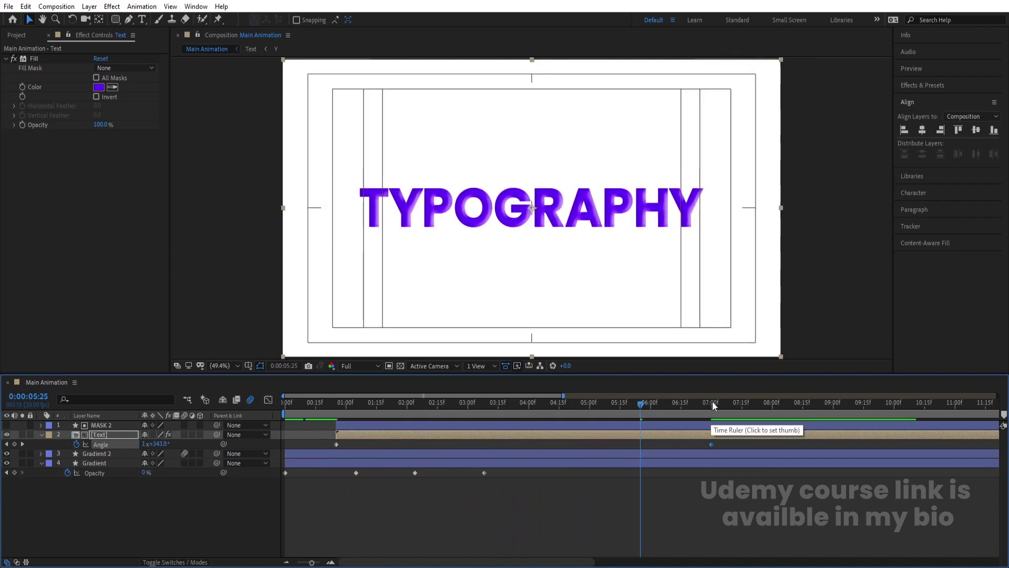
left_click_drag(712, 402, 288, 415)
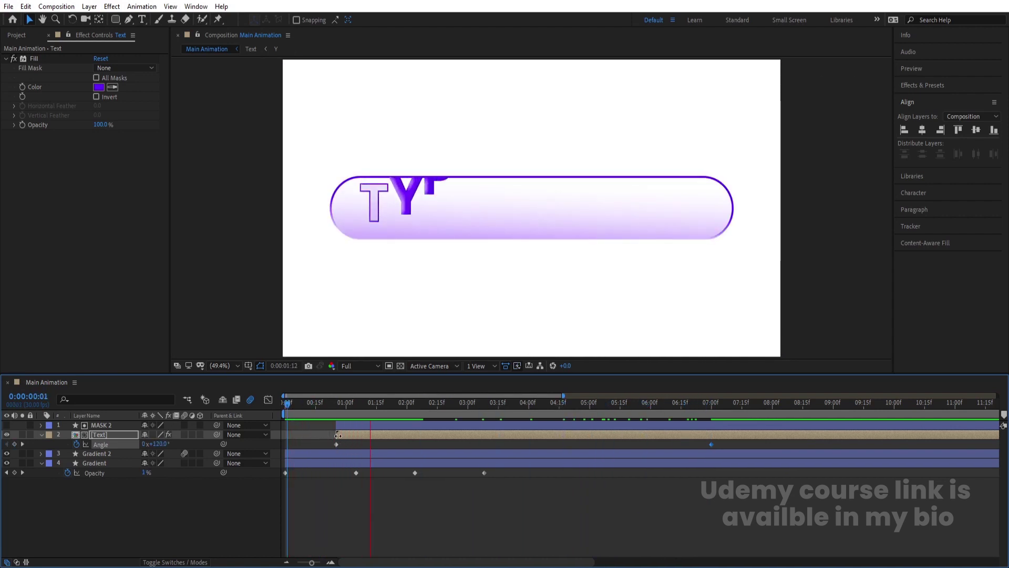
left_click(410, 436)
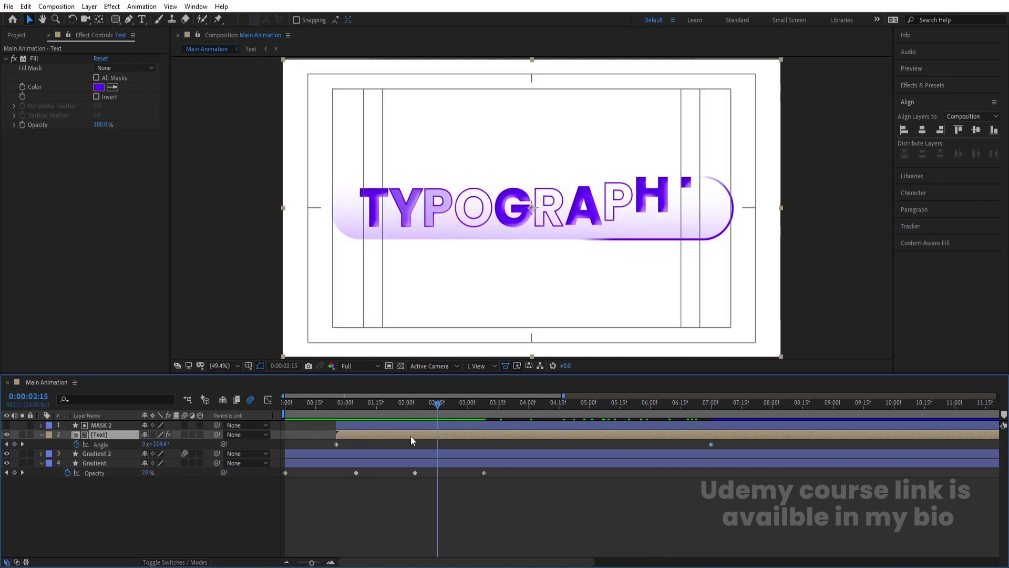
key("space")
key("space")
- Apply a Drop Shadow effect to the text, found by searching 'drop' in Effects & Presets
left_click(953, 89)
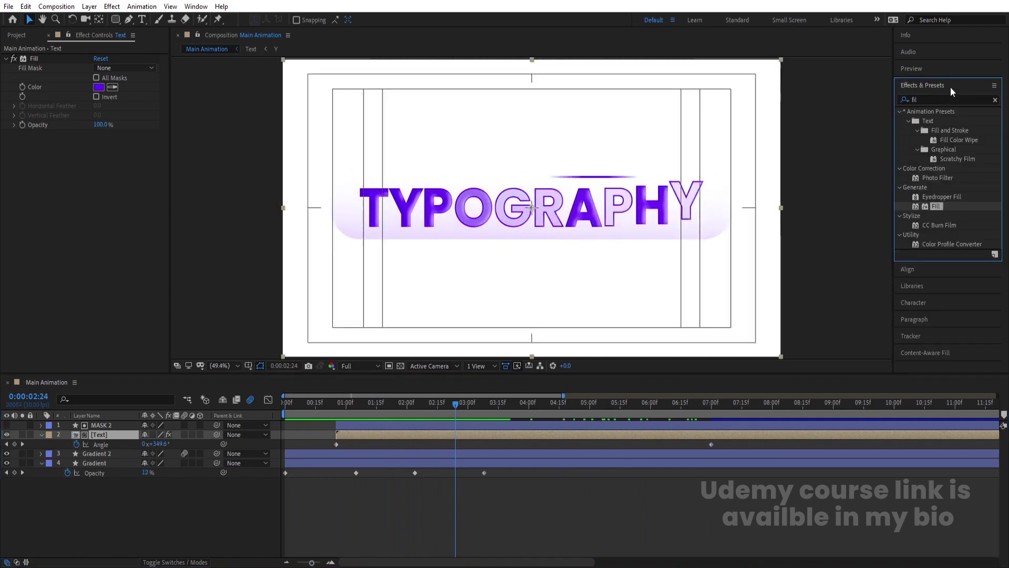
left_click(924, 99)
type("drop")
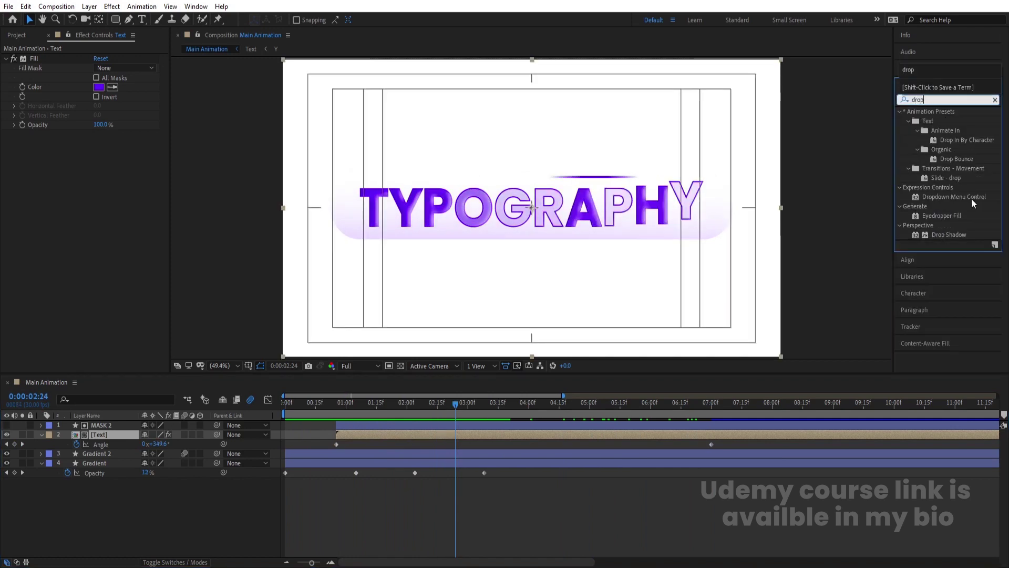
double_click(957, 236)
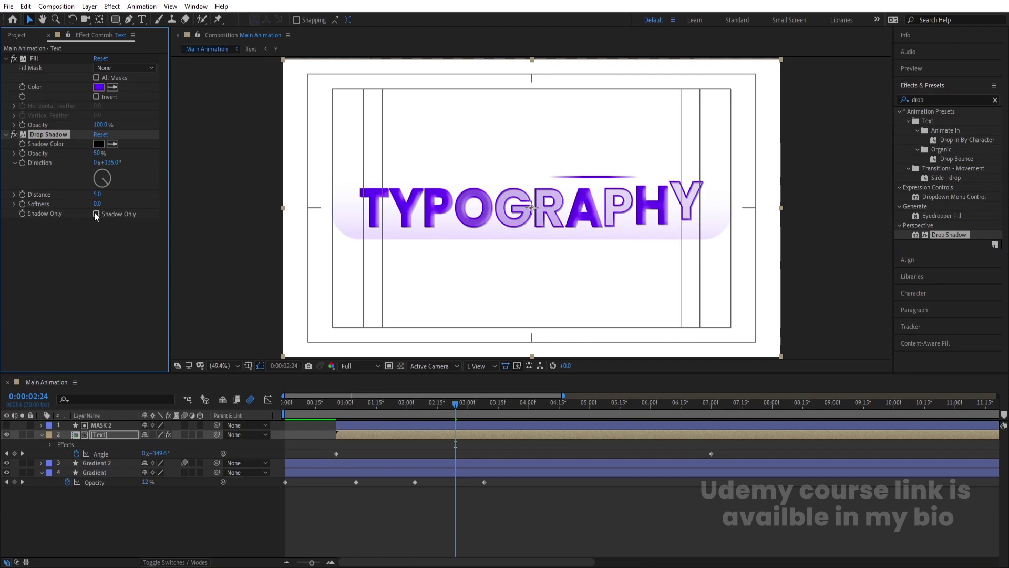
key("space")
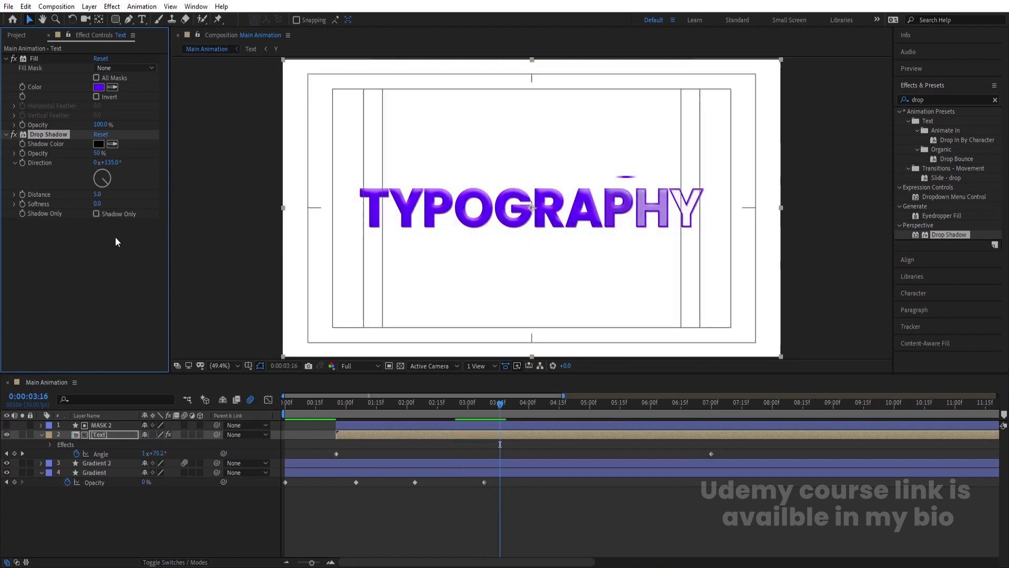
- Soften the drop shadow heavily, set its opacity to 15%, and sample the text's purple as its colour
mouse_move(100, 204)
left_mouse_down()
mouse_move(120, 197)
mouse_move(110, 194)
left_mouse_up()
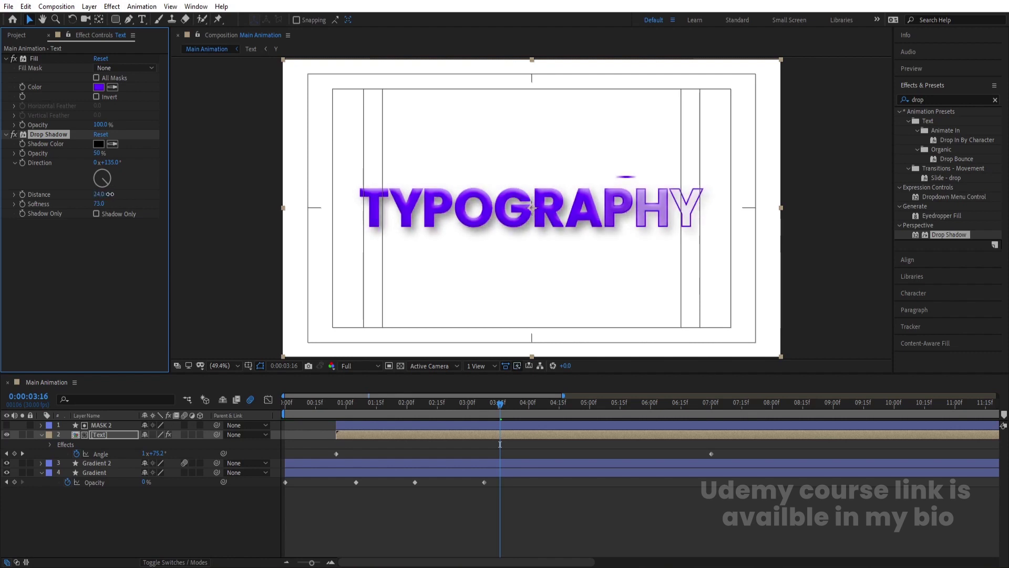
left_click_drag(87, 152, 91, 160)
left_click(98, 152)
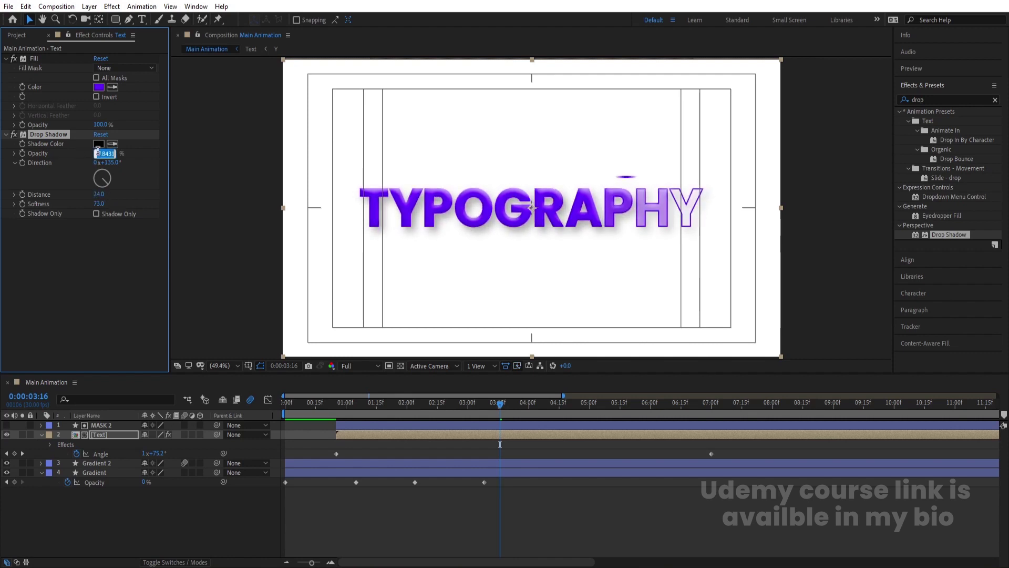
key("Return")
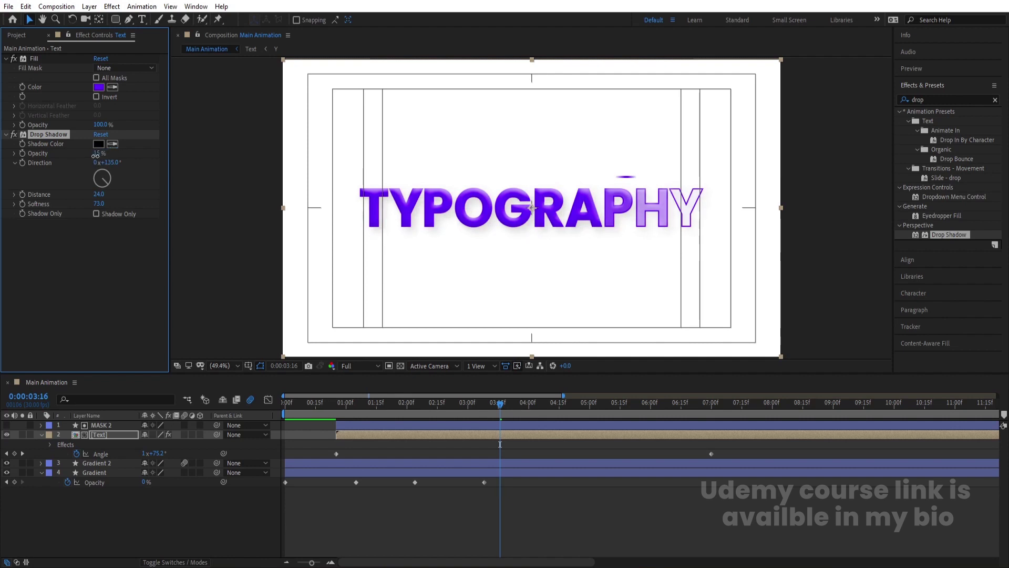
left_click(112, 144)
left_click(373, 199)
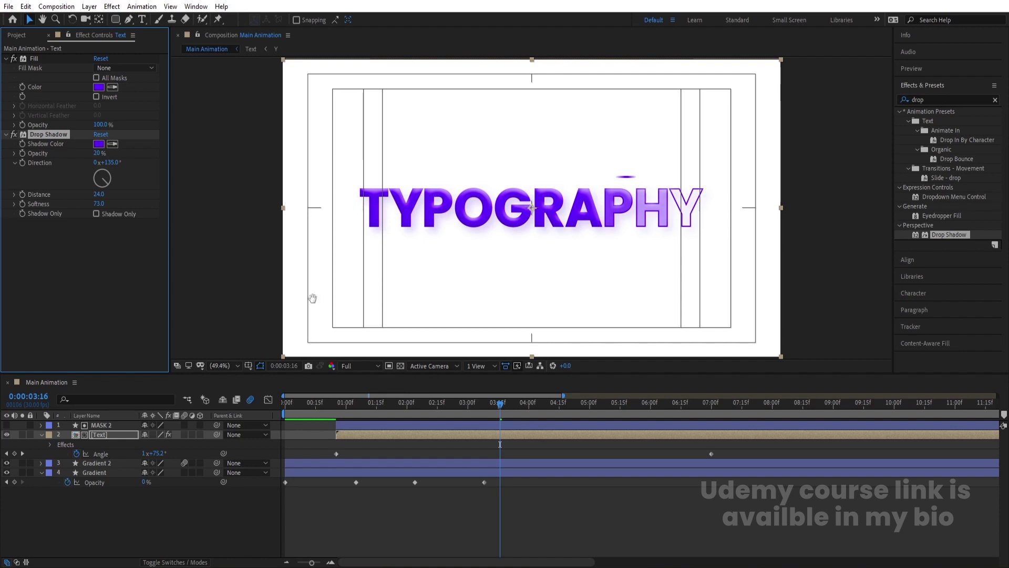
- Preview the shadowed text from the beginning, then select the Gradient layer
key("space")
key("space")
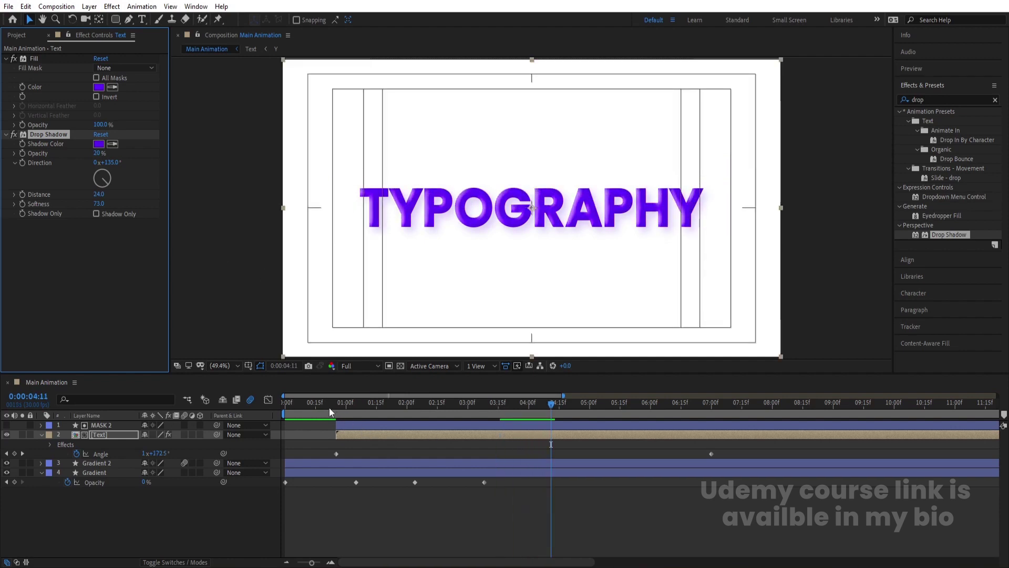
key("Home")
key("space")
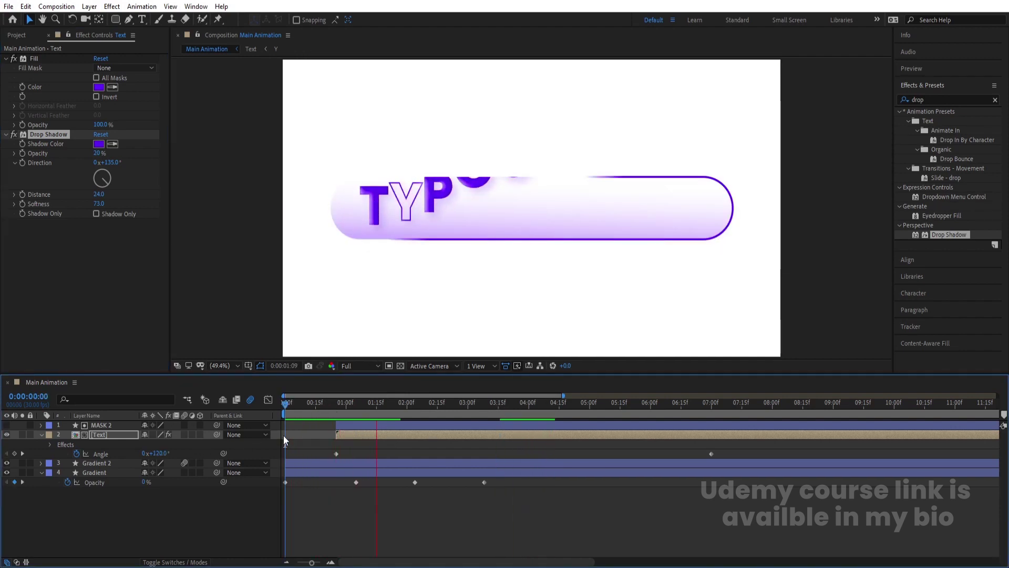
key("space")
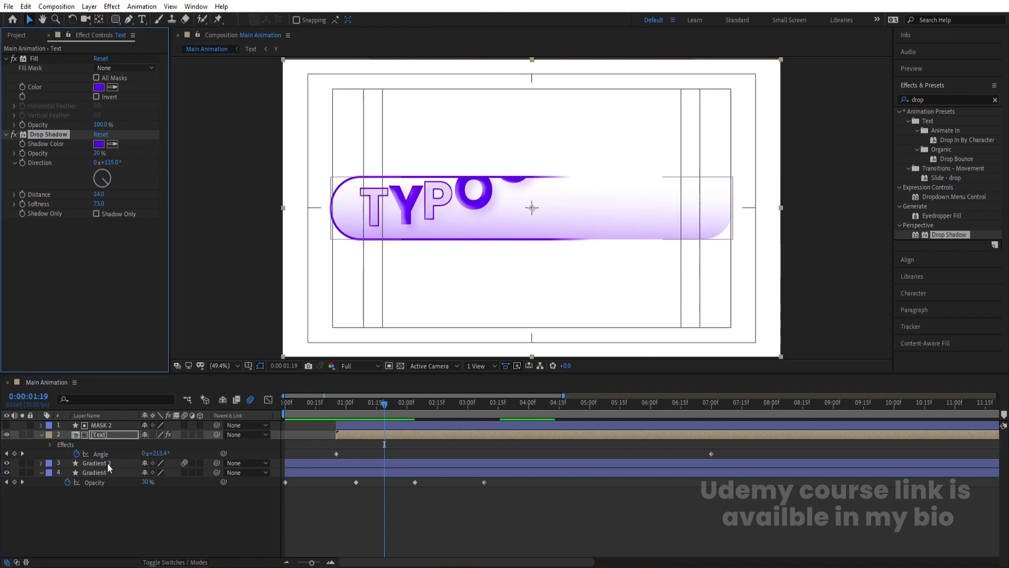
left_click(94, 471)
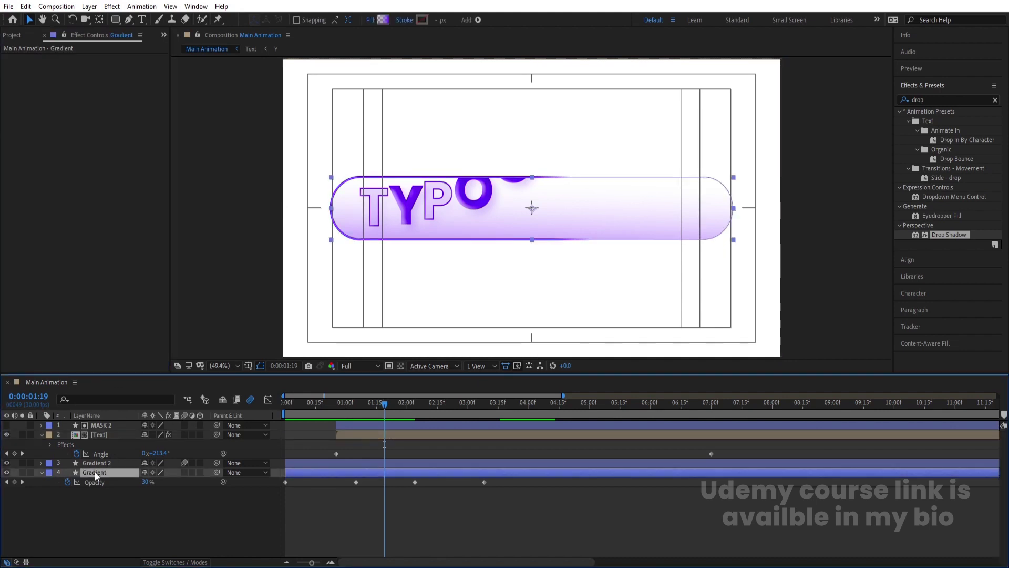
- Paste the text's Drop Shadow onto the Gradient and Gradient 2 layers
key("ctrl+alt+shift+e")
left_click(104, 461)
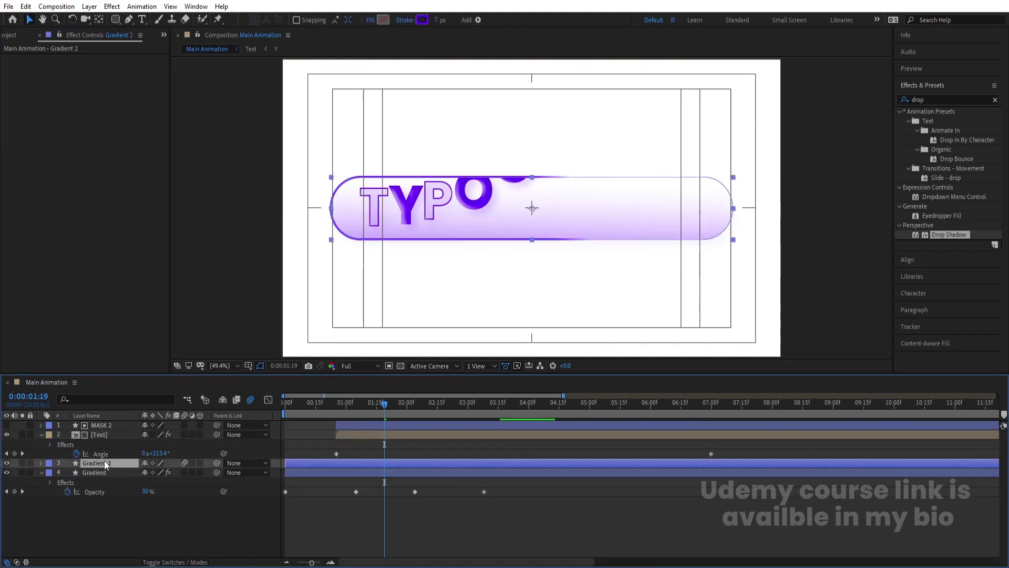
key("ctrl+alt+shift+e")
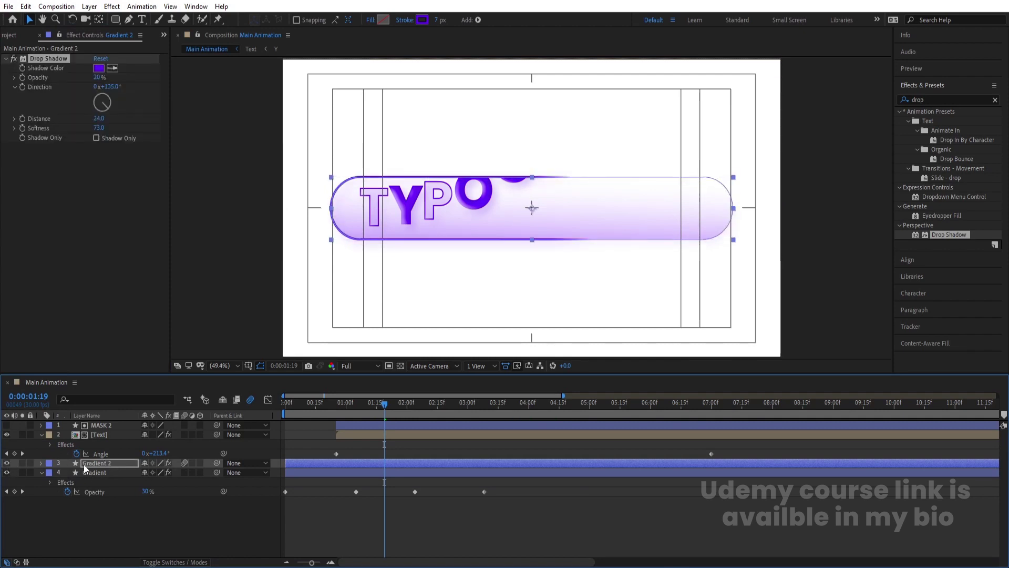
- Rename Gradient 2 to 'Stroke', fixing the mistyped 'STroke'
key("Return")
type("STr")
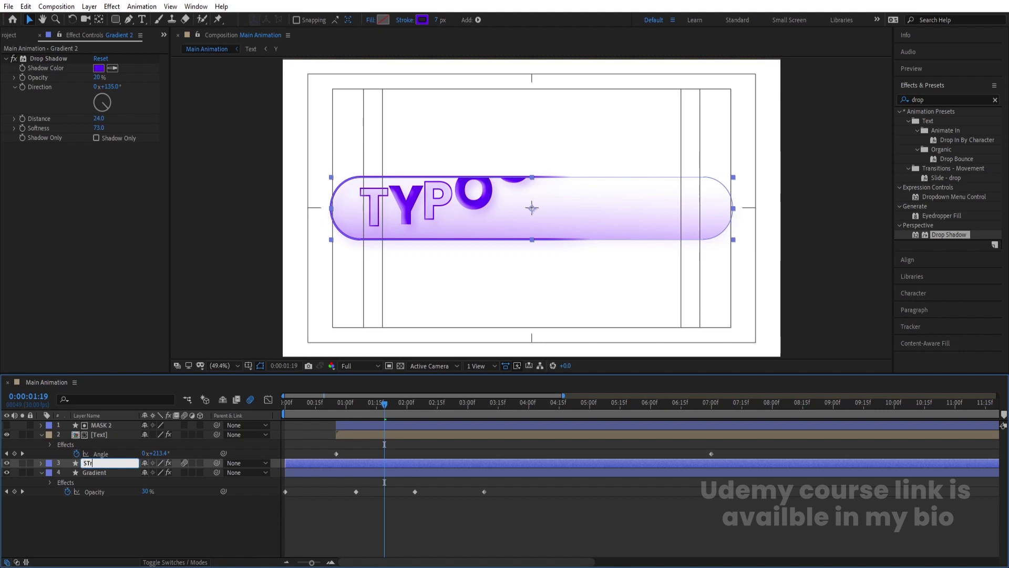
type("oke")
key("Return")
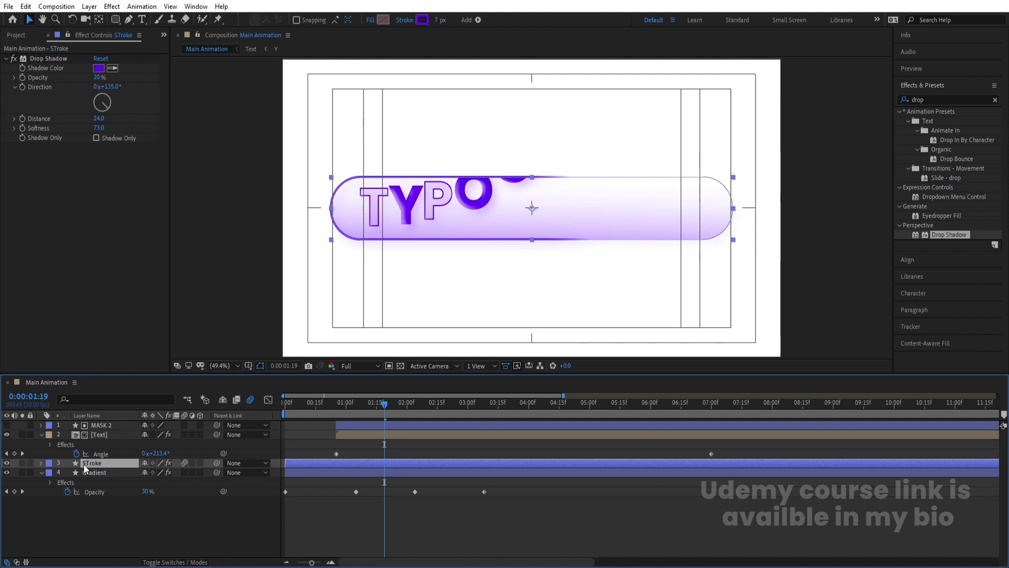
key("Return")
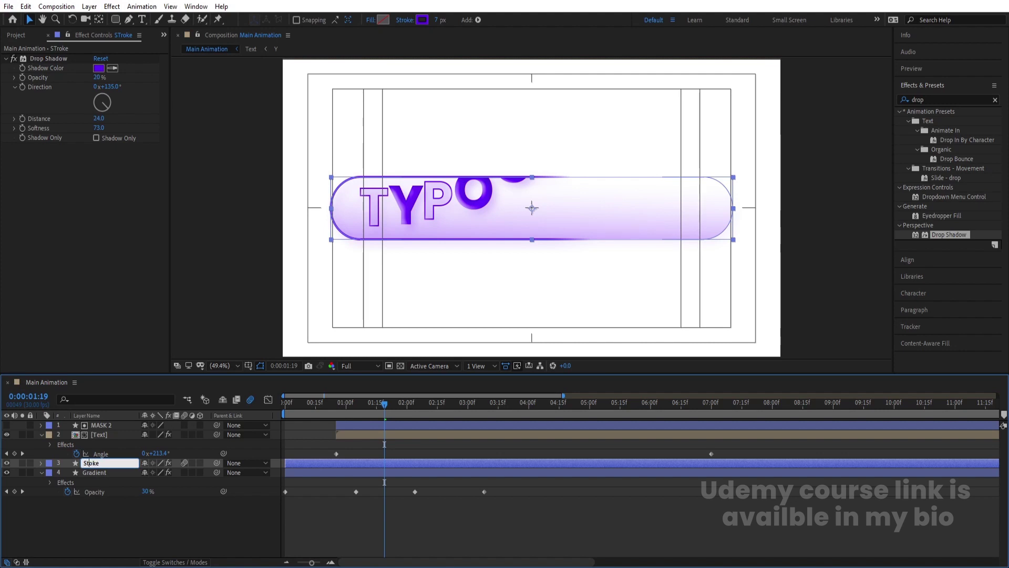
key("BackSpace")
type("tr")
- Preview the animation, deselect the layers and collapse their properties
key("space")
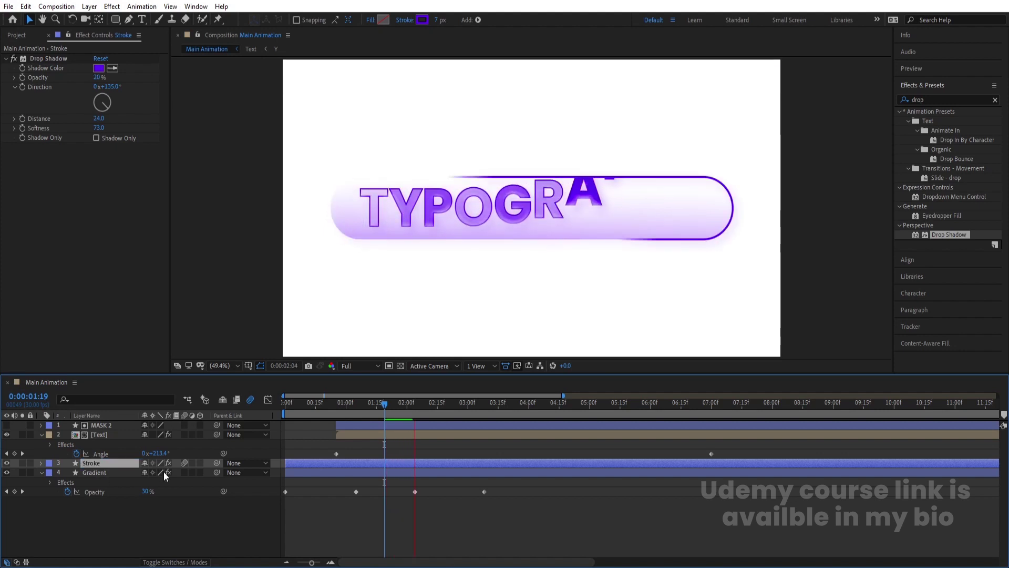
key("space")
left_click(118, 515)
key("u")
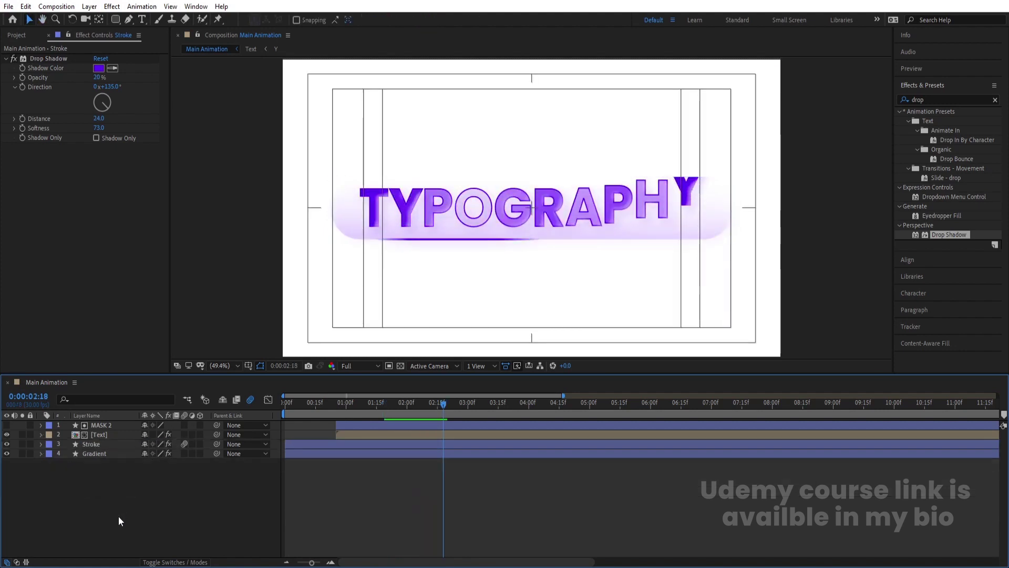
key("space")
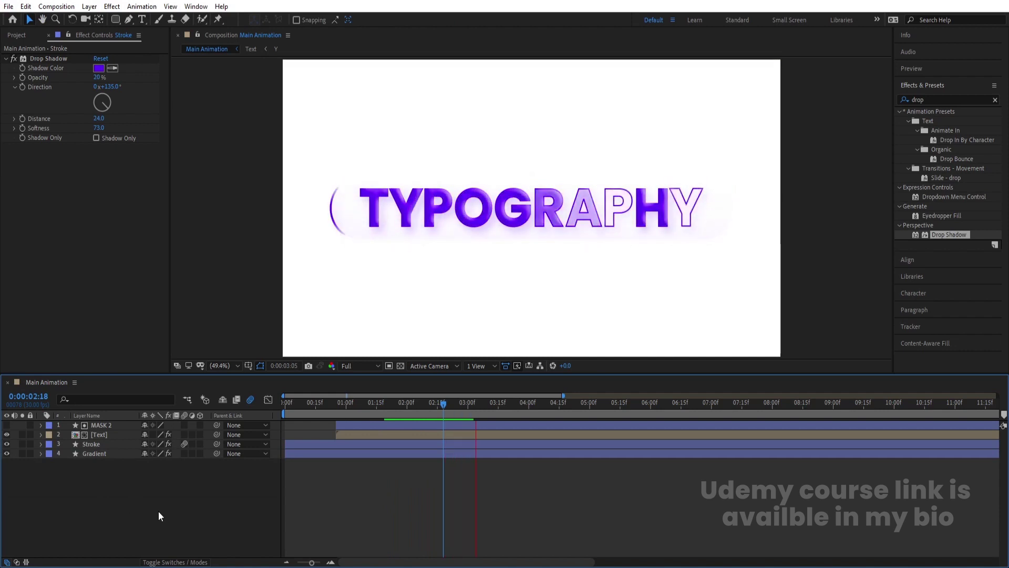
- Pre-compose all four layers into a pre-comp named Animation
key("space")
key("ctrl+a")
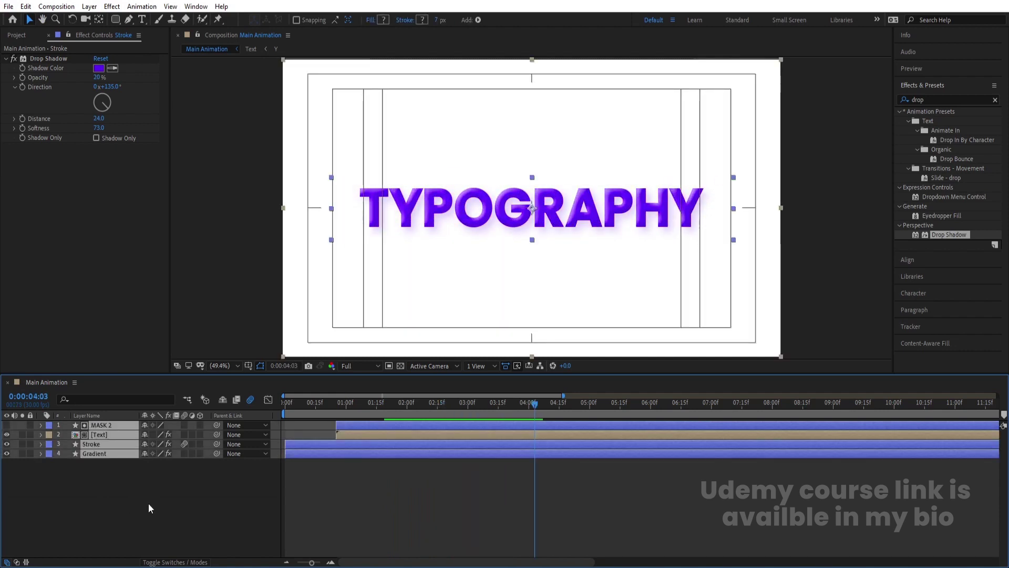
key("ctrl+shift+c")
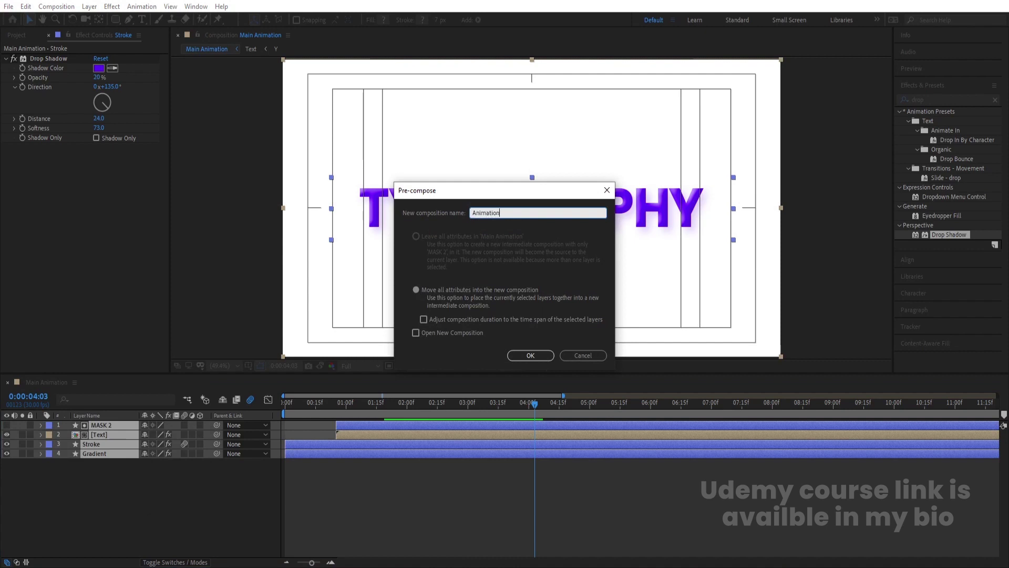
key("Return")
- Scale the Animation pre-comp down to 81% and preview it
left_click(385, 404)
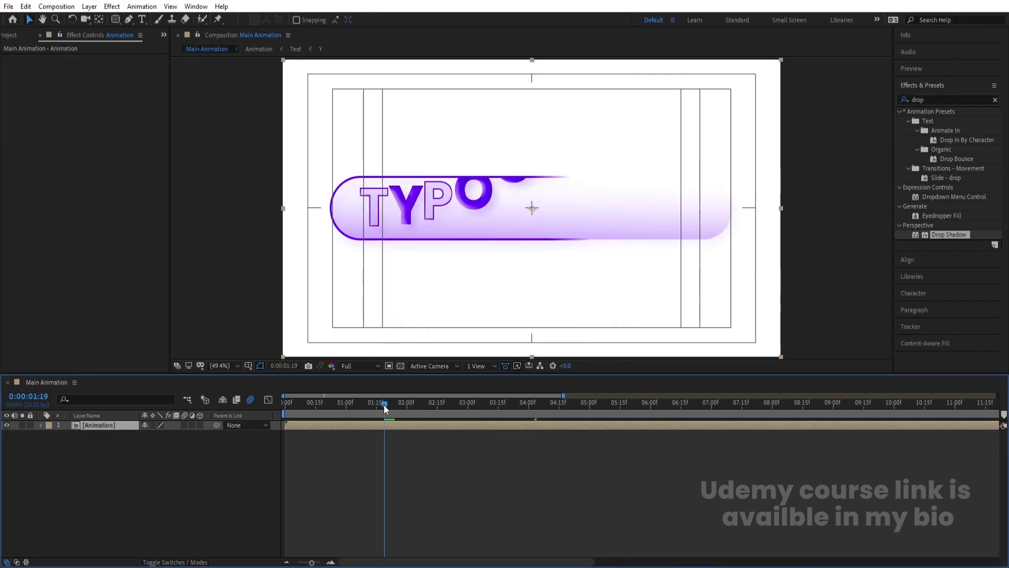
left_click_drag(159, 438, 147, 435)
key("space")
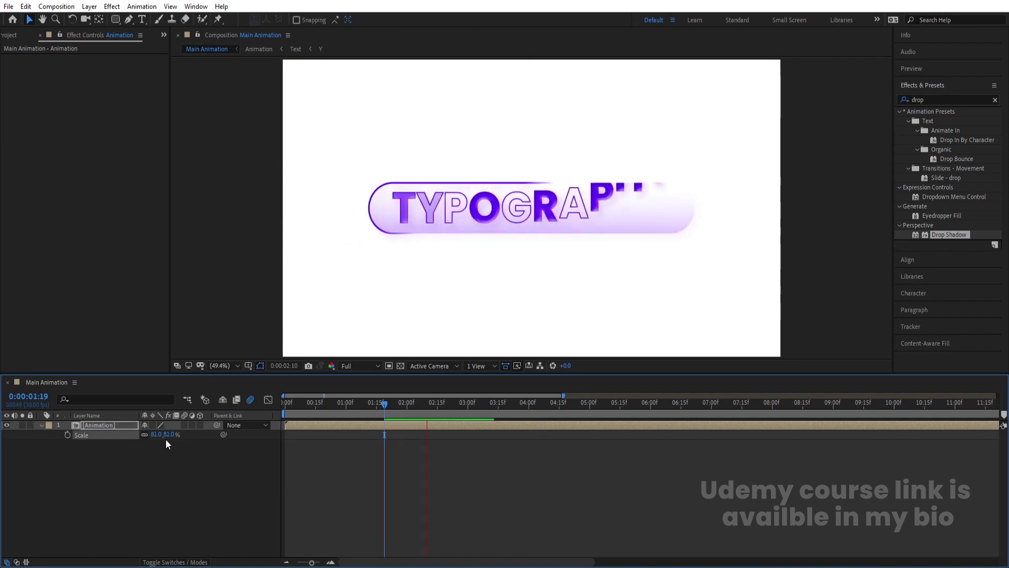
key("space")
- Duplicate the Animation layer, flip it with Y scale -81, and move it below the original
key("ctrl+d")
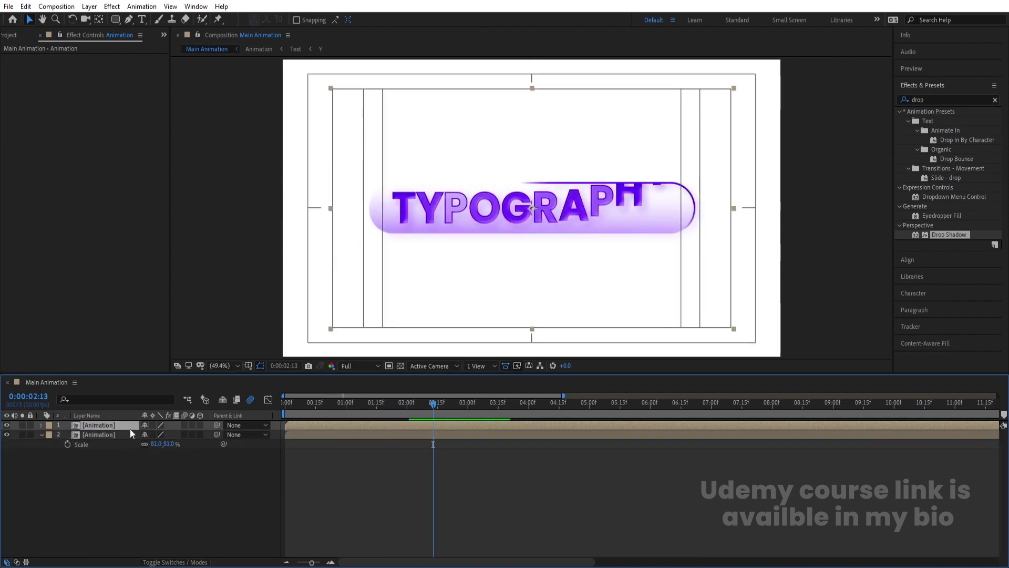
left_click(144, 434)
left_click(168, 434)
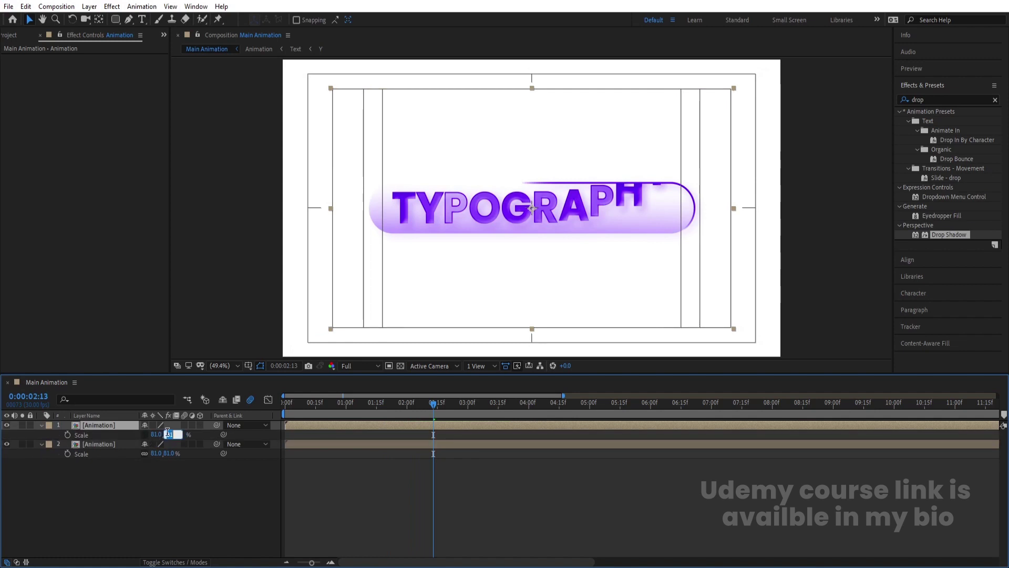
type("-81")
key("Return")
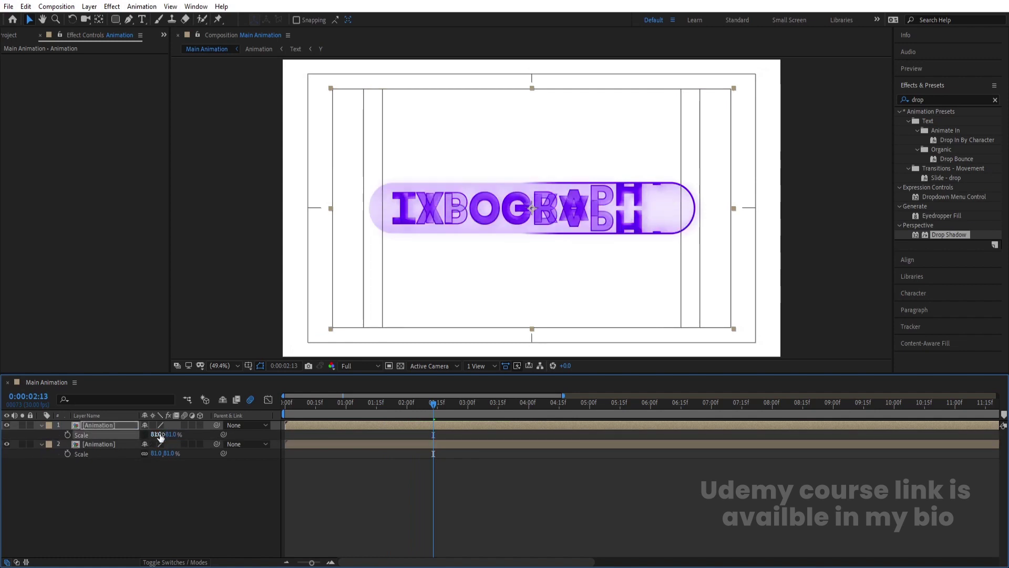
key("p")
left_click_drag(162, 434, 238, 461)
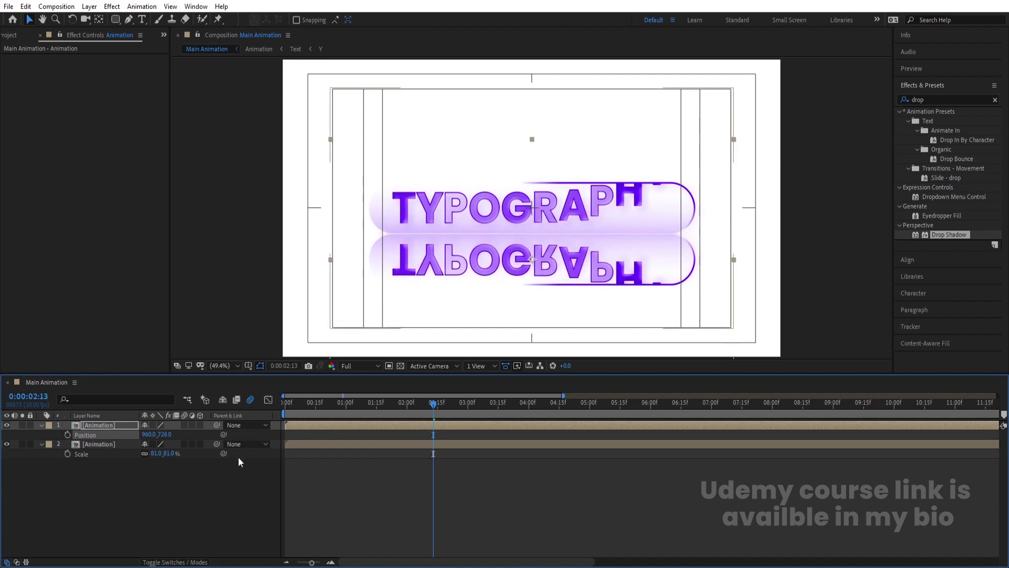
- Draw a rectangular mask on the reflection copy to confine it
key("space")
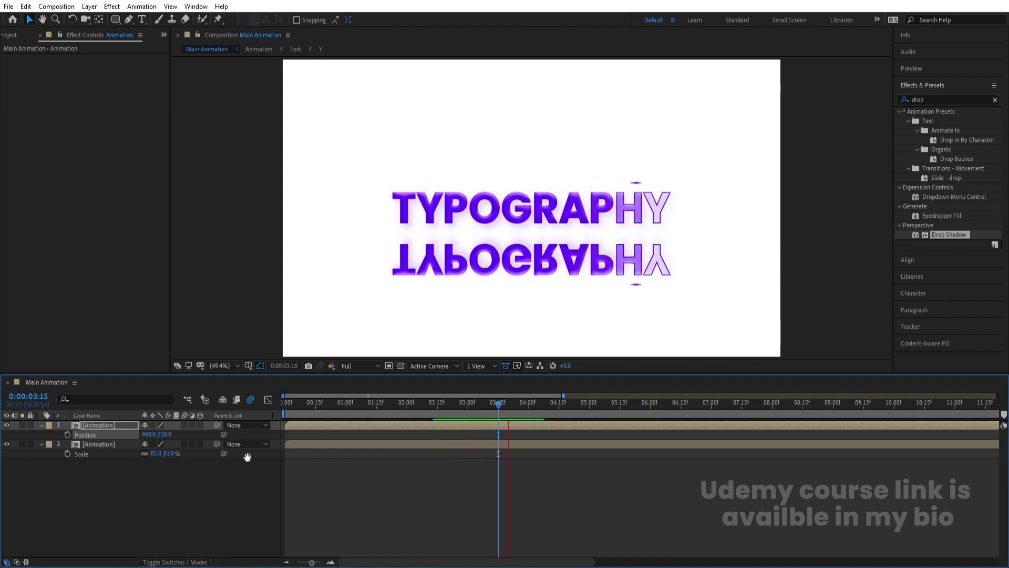
left_click(97, 426)
left_click_drag(111, 23, 153, 21)
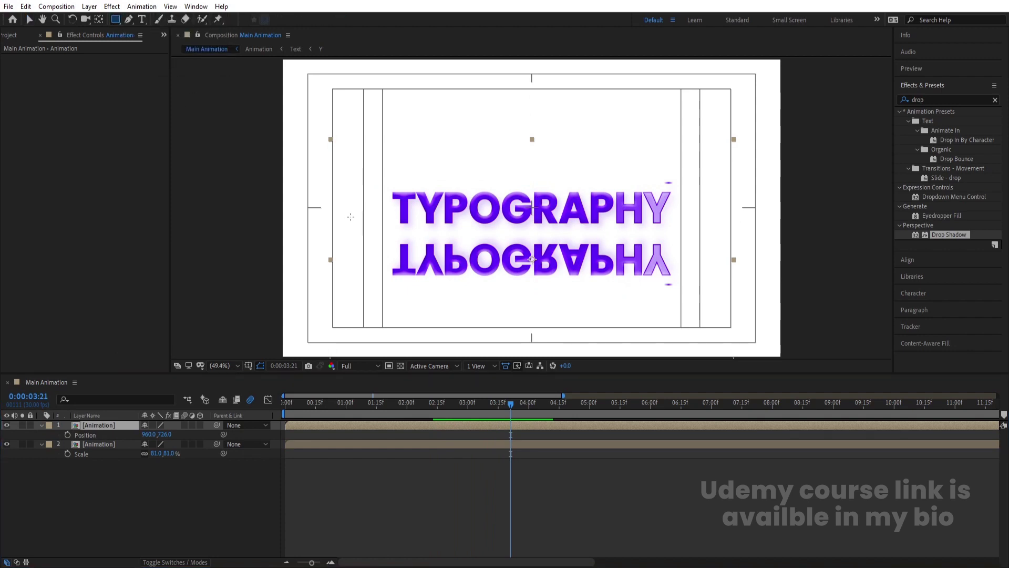
left_click_drag(347, 216, 713, 253)
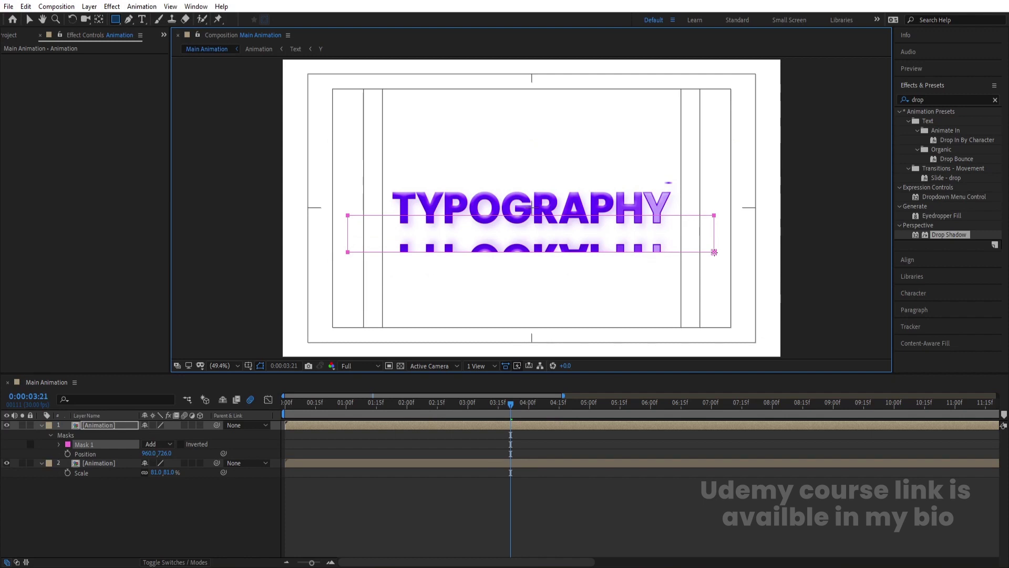
- Feather the reflection's mask to 140 pixels and lower its opacity to 33%
left_click(61, 446)
left_click_drag(157, 462, 225, 462)
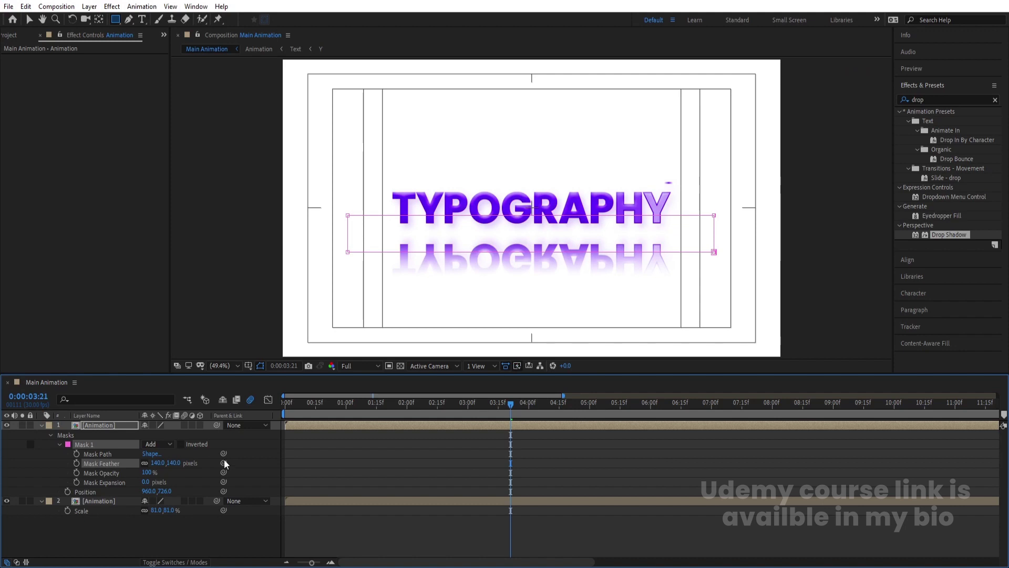
key("t")
left_click_drag(150, 440, 124, 437)
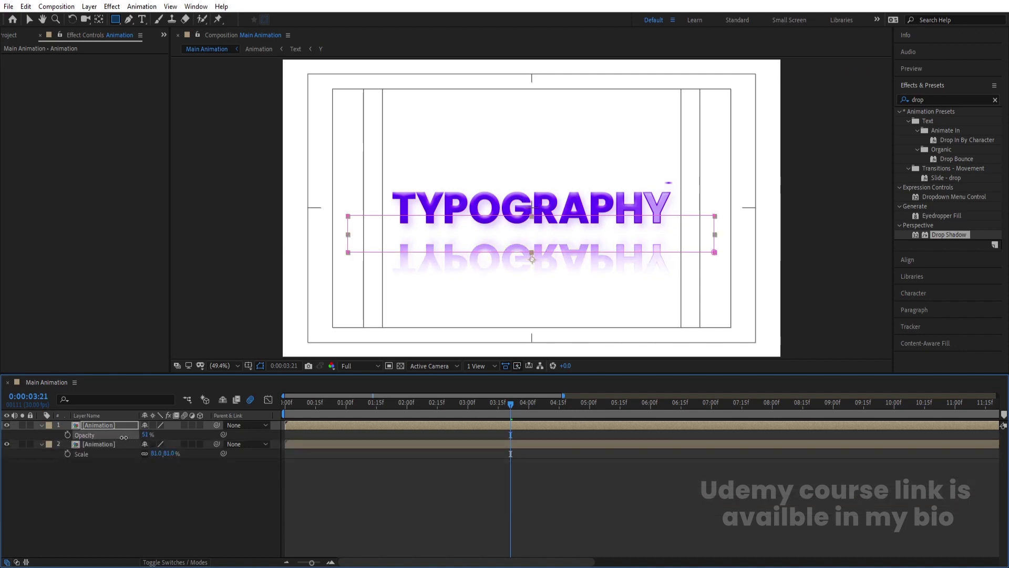
- Play the animation from the start, then stop and deselect all layers
key("space")
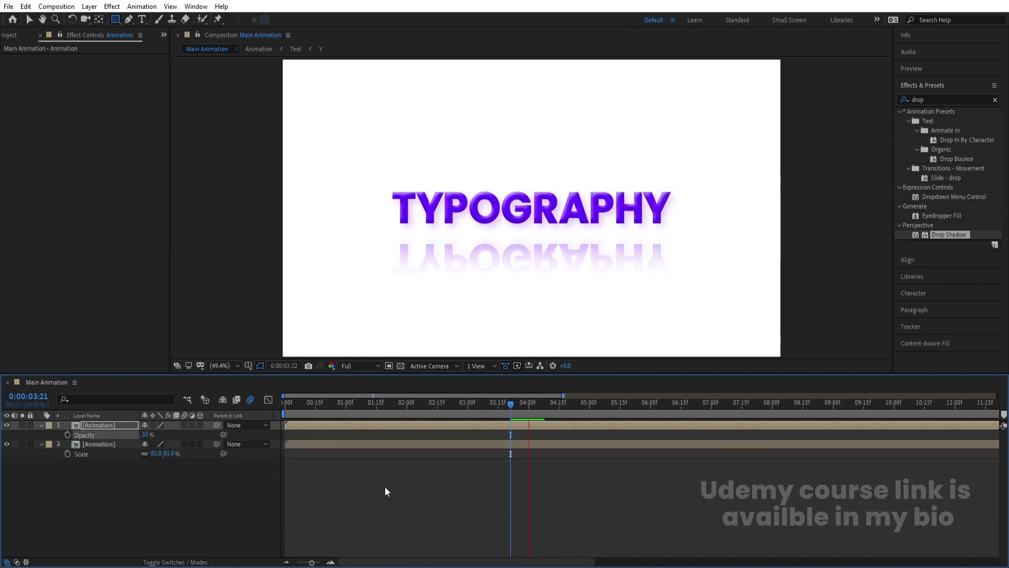
key("space")
left_click_drag(364, 402, 285, 405)
key("space")
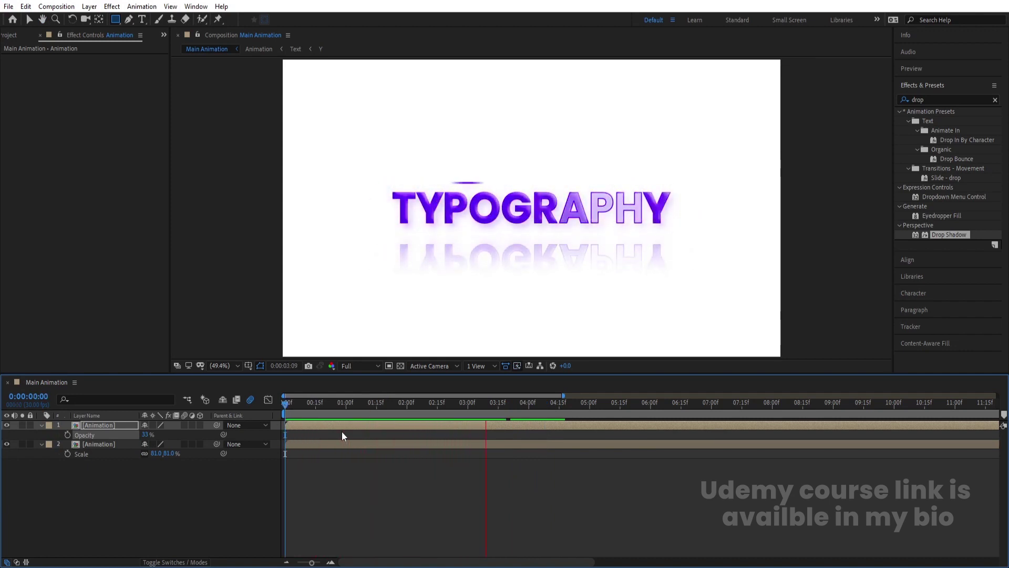
key("space")
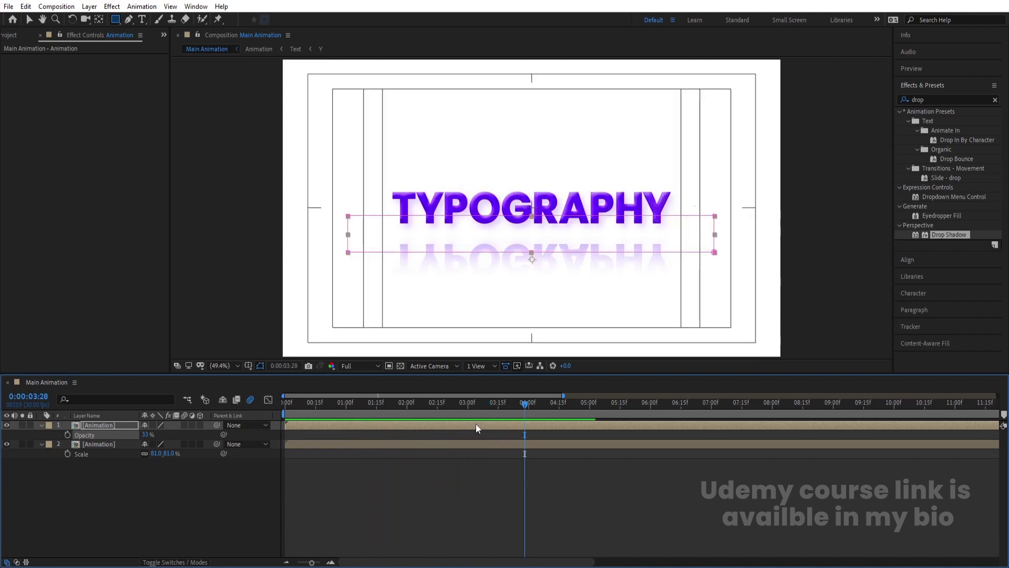
left_click(179, 500)
- Add a locked White Solid 1 beneath both Animation layers, then start a new composition
key("u")
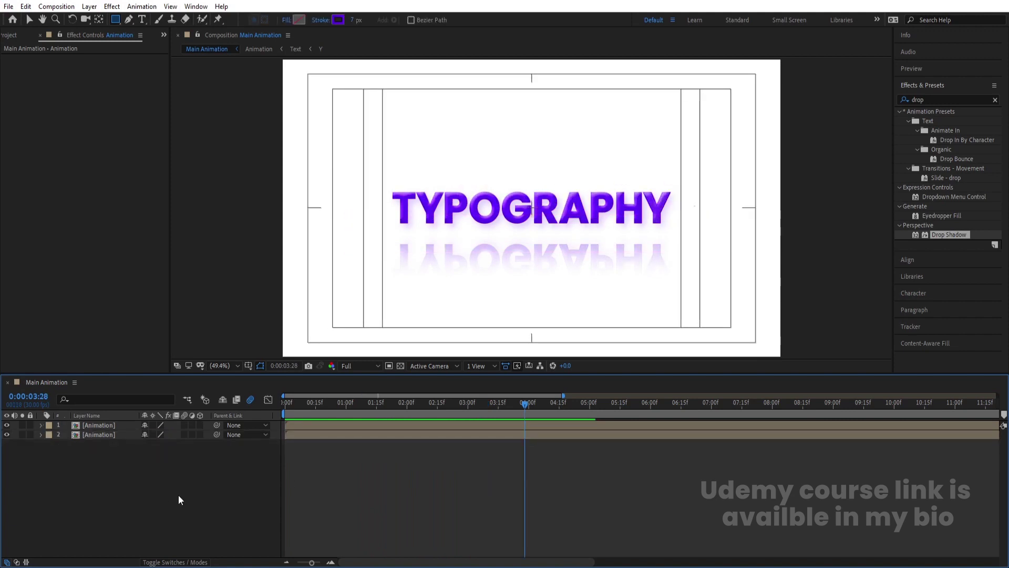
key("ctrl+y")
key("Return")
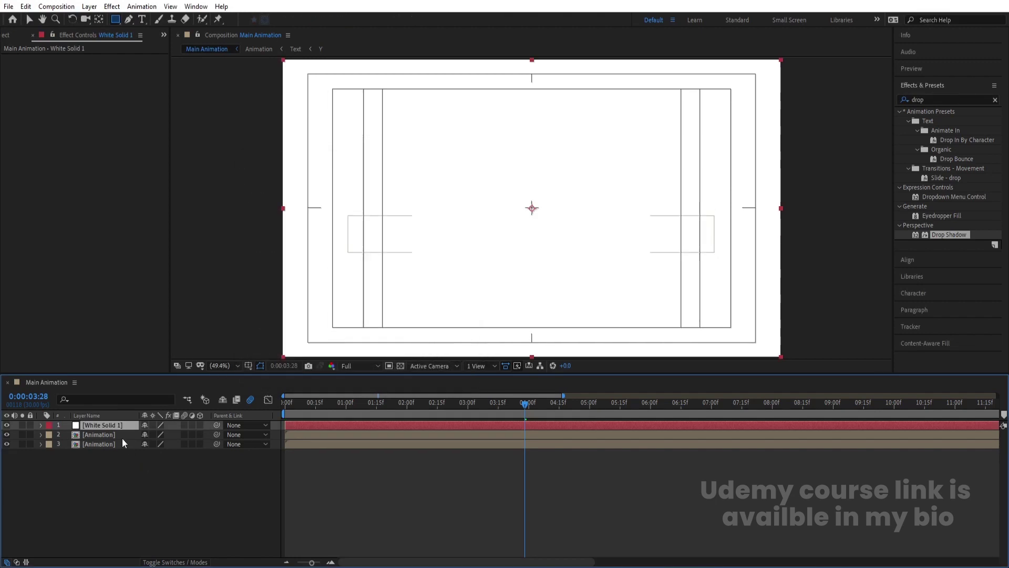
left_click_drag(124, 443, 112, 477)
left_click(30, 444)
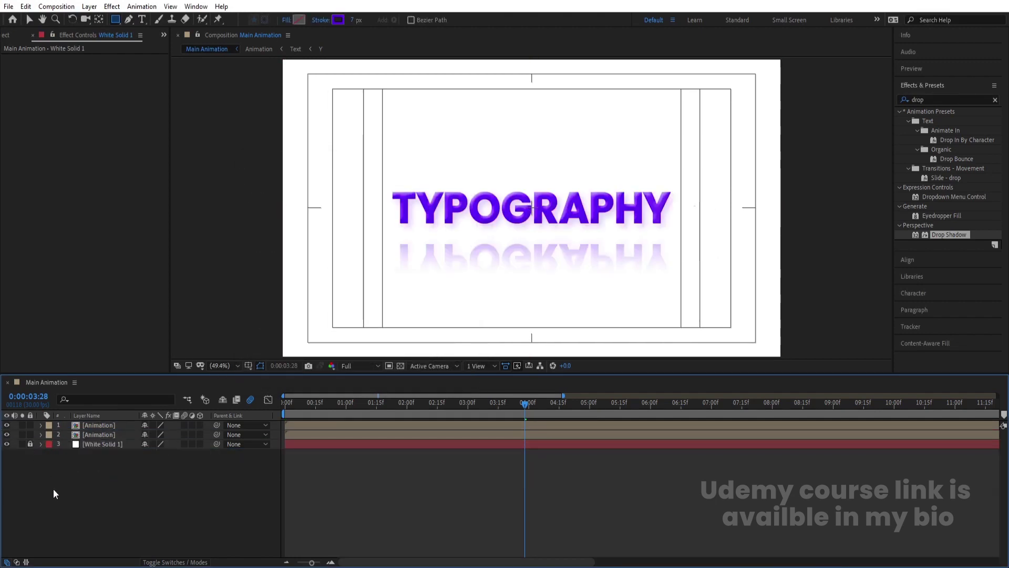
key("ctrl+n")
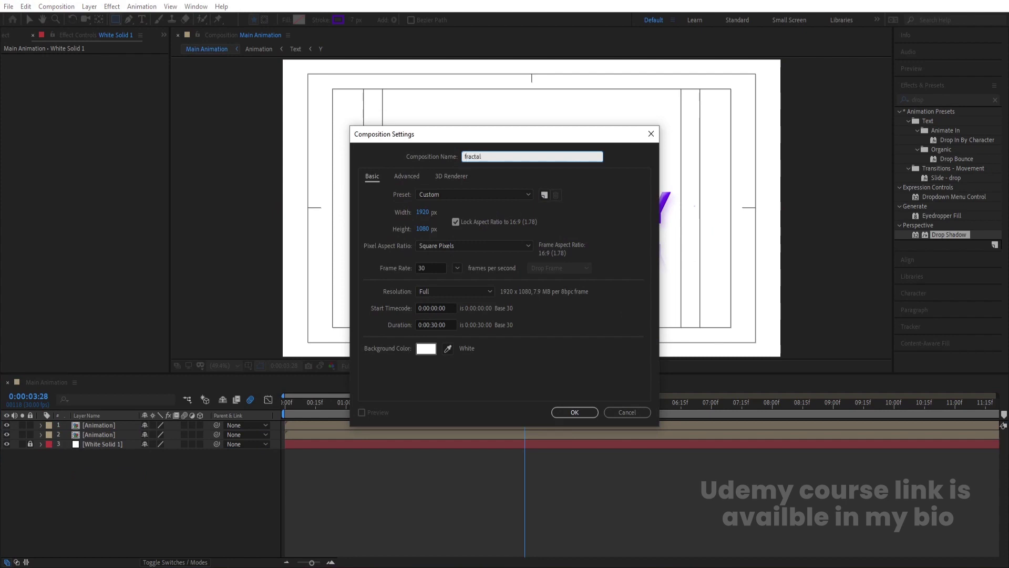
- Create the fractal comp with White Solid 2 and apply Fractal Noise to it
key("Return")
key("ctrl+y")
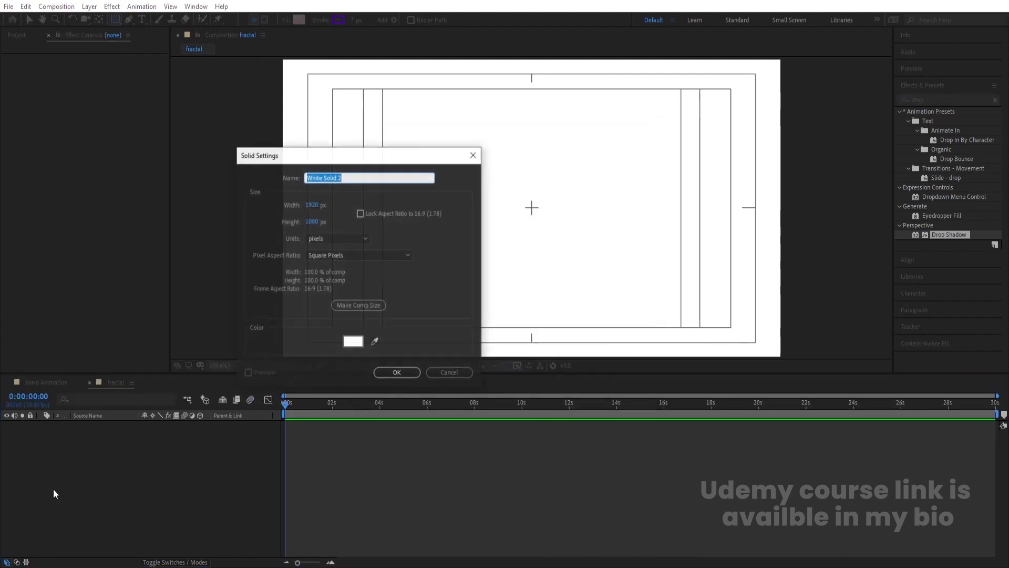
key("Return")
left_click(930, 92)
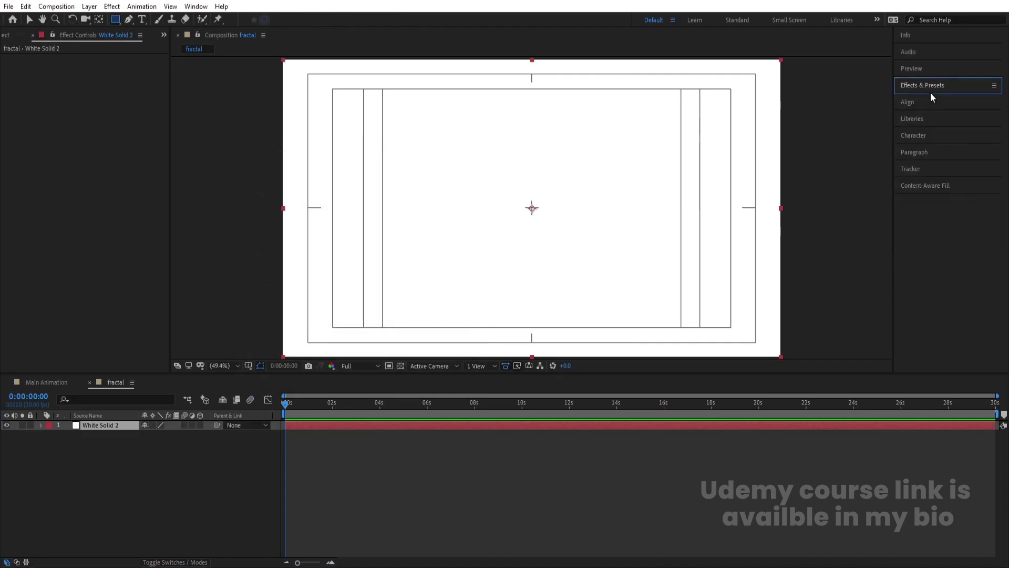
double_click(928, 99)
type("fractal")
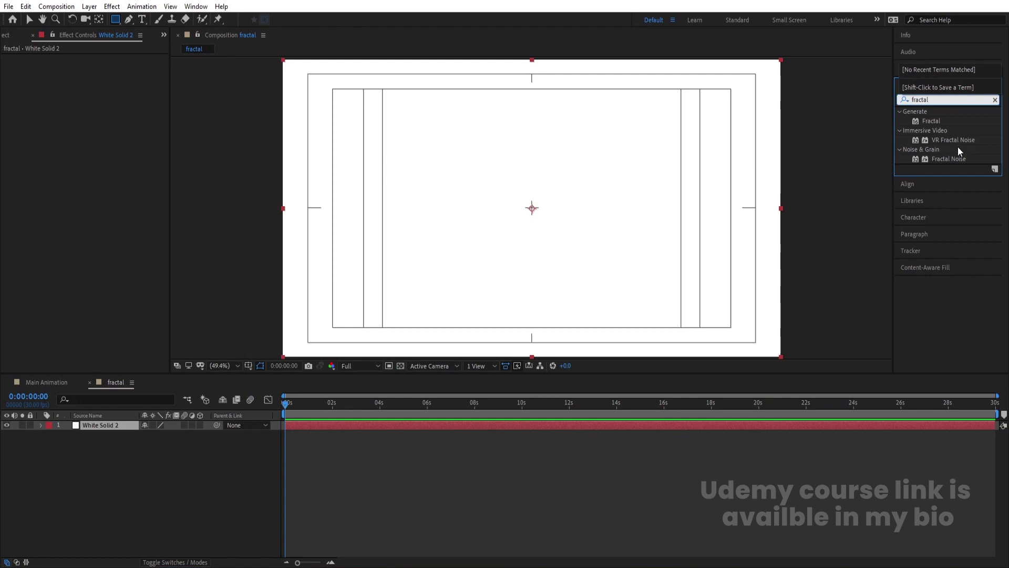
double_click(947, 158)
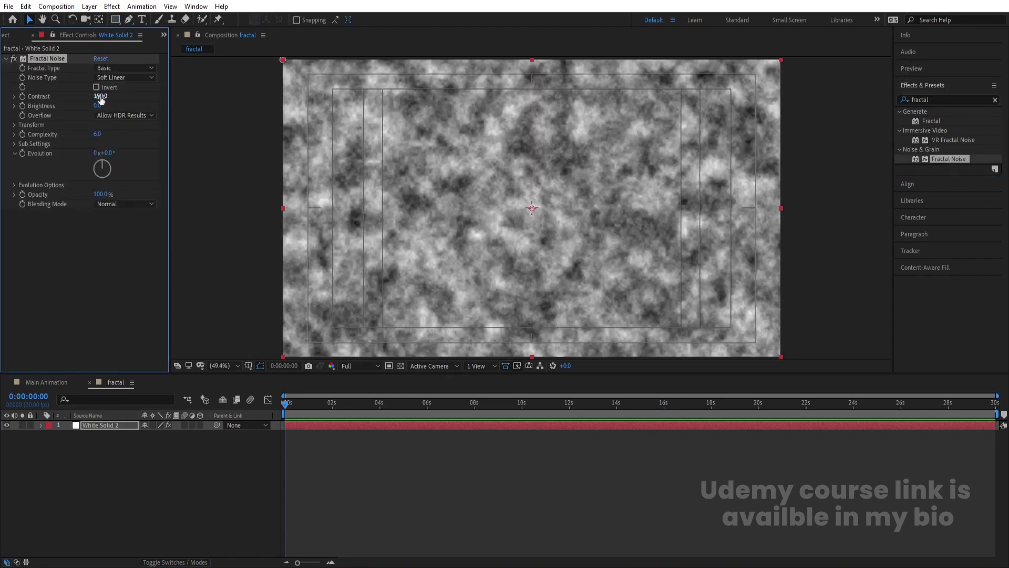
- Give Fractal Noise high contrast and non-uniform scale width 2347, height 20; return to Main Animation
left_click_drag(101, 98, 544, 84)
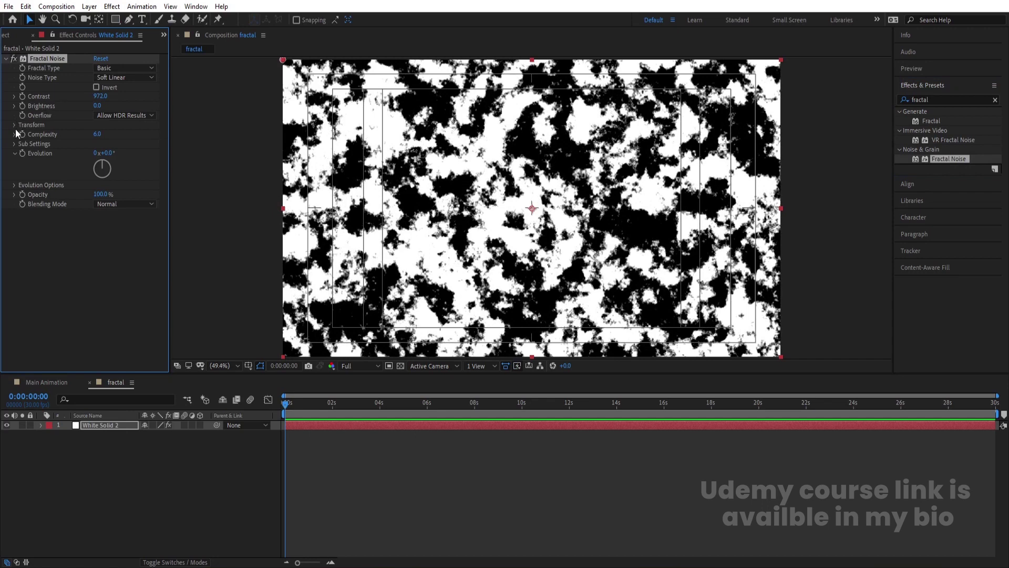
left_click(96, 144)
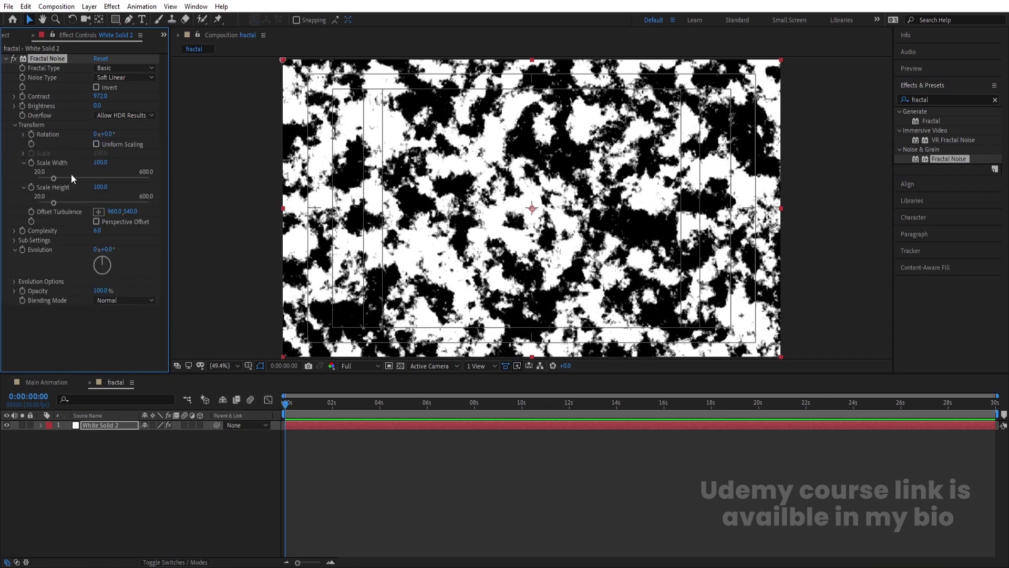
left_click_drag(54, 175, 193, 175)
left_click_drag(53, 203, 34, 203)
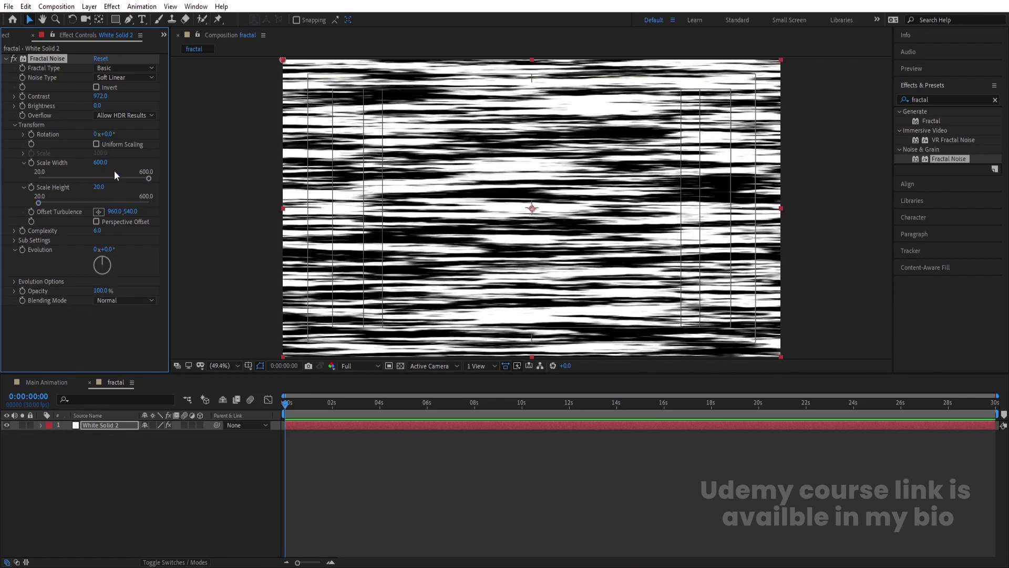
left_click_drag(103, 164, 622, 173)
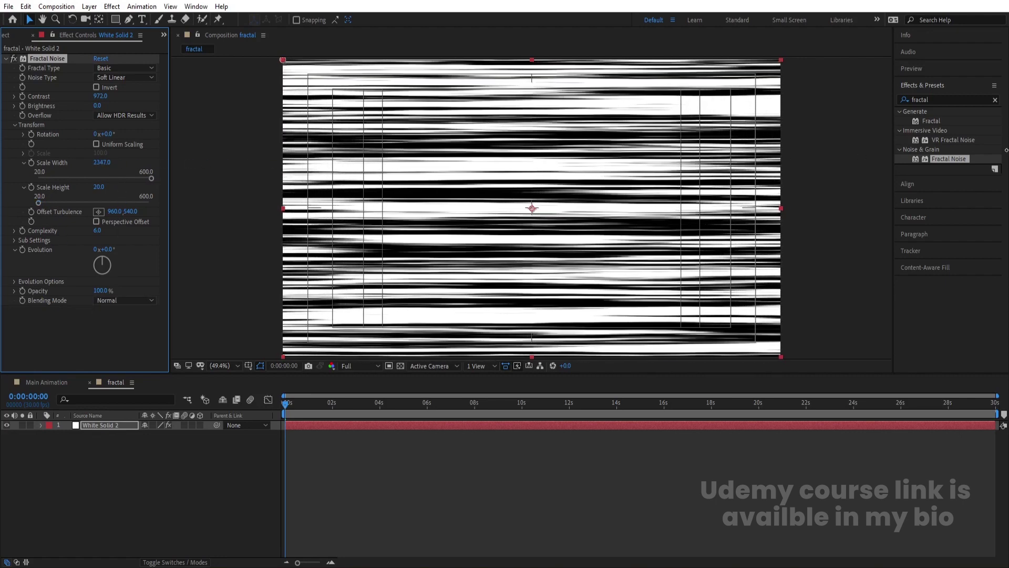
left_click(62, 382)
key("ctrl+0")
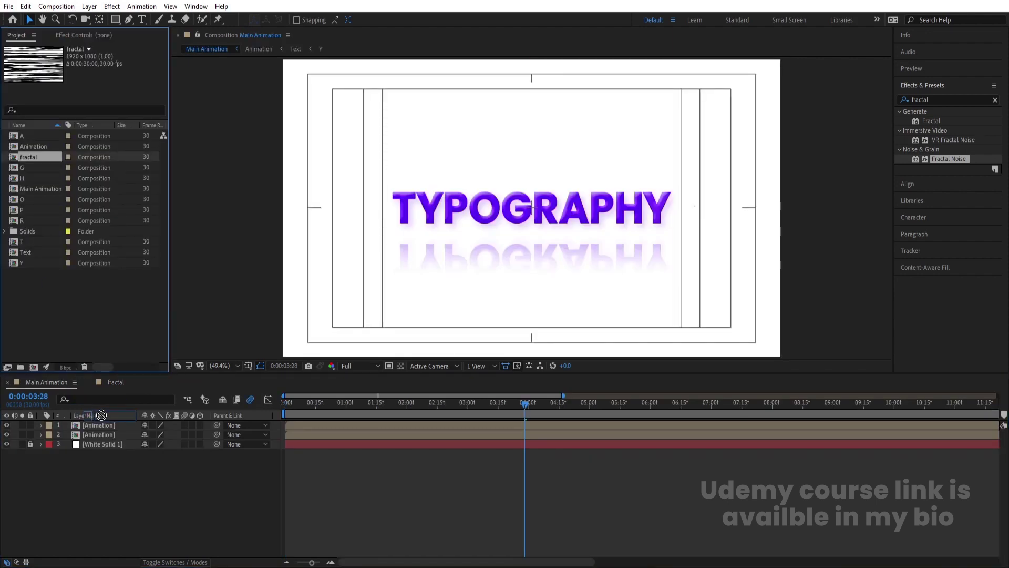
- Add fractal as a hidden top layer and Compound Blur the reflection using fractal as Blur Layer
mouse_move(101, 415)
left_mouse_down()
mouse_move(121, 428)
mouse_move(114, 424)
left_mouse_up()
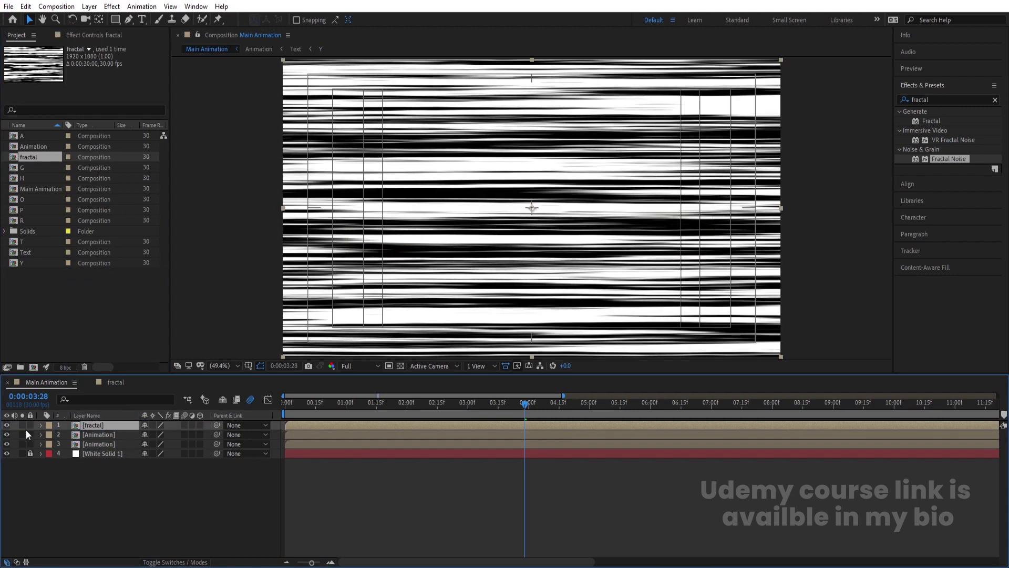
left_click(6, 426)
left_click(90, 437)
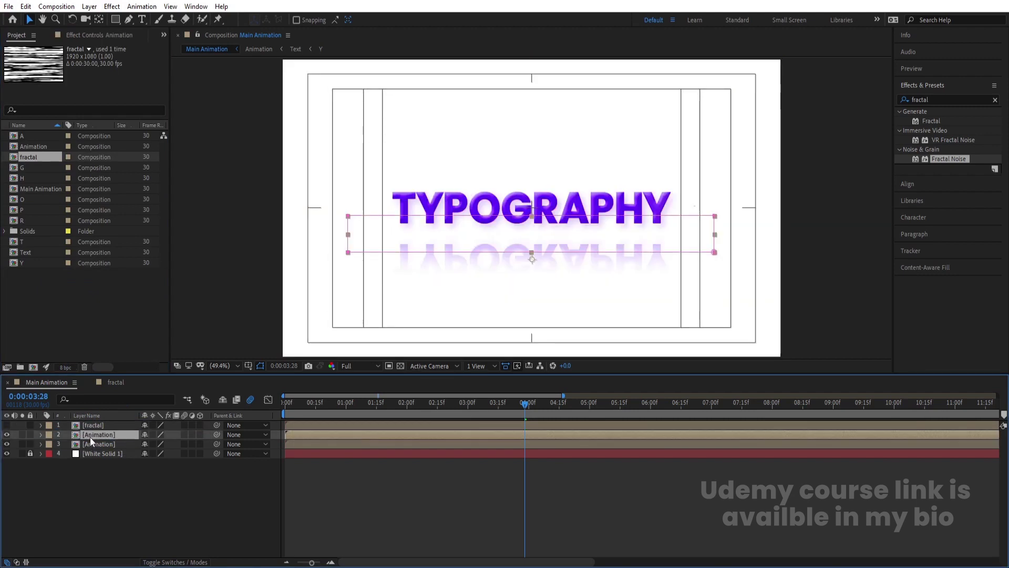
left_click(938, 99)
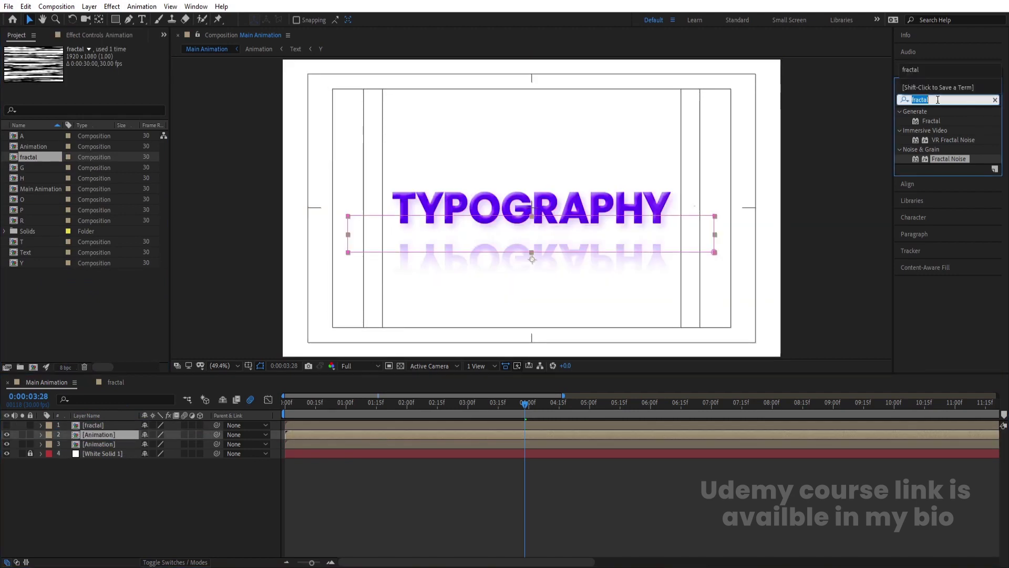
type("comp")
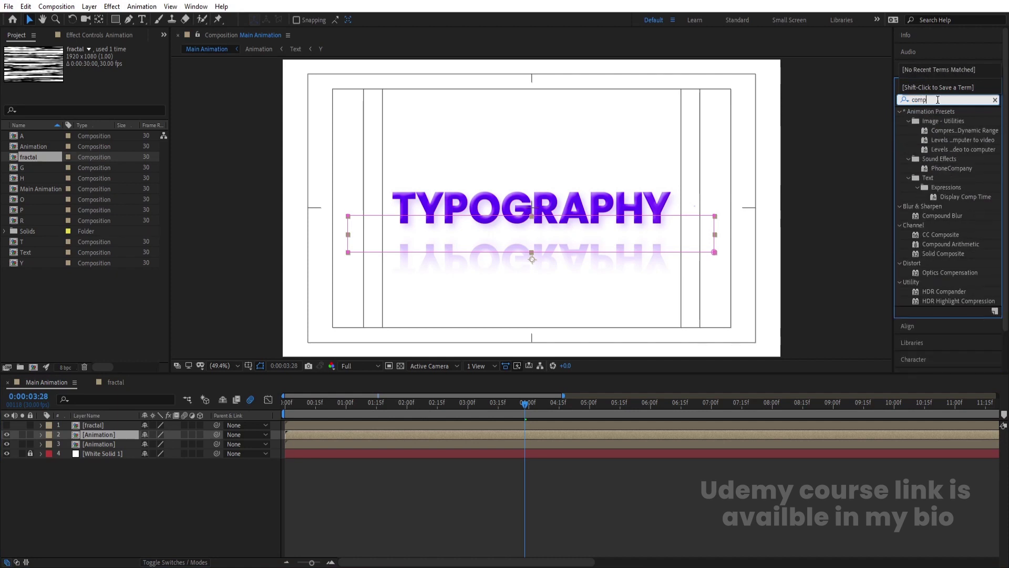
double_click(942, 216)
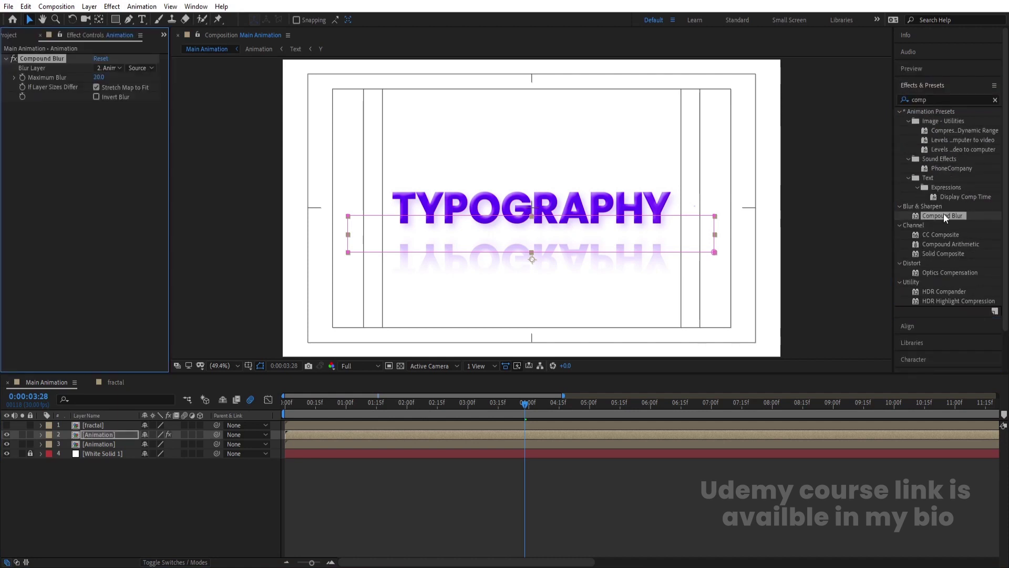
left_click(114, 67)
left_click(121, 99)
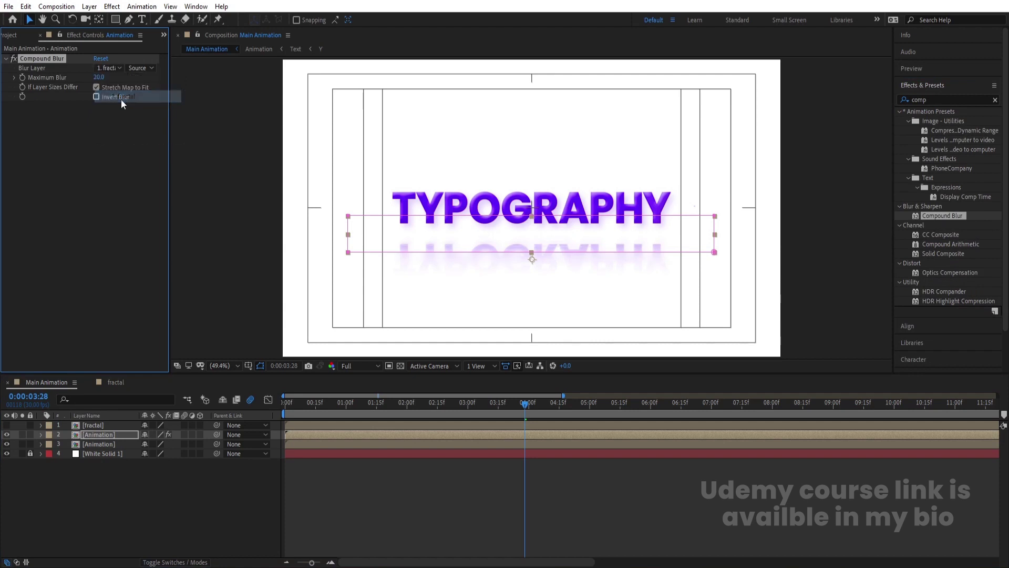
key("space")
key("space")
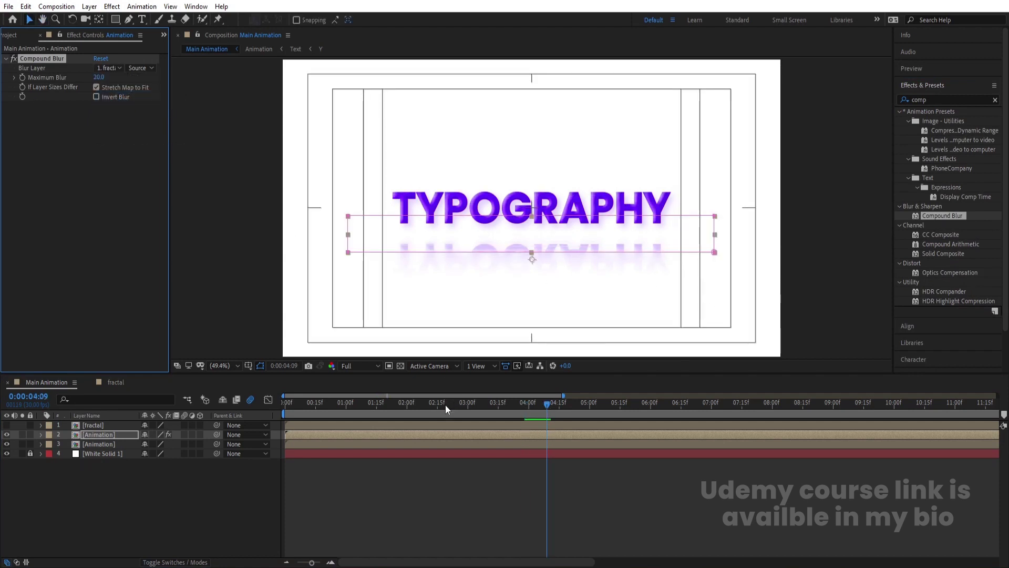
left_click(434, 470)
key("Home")
key("space")
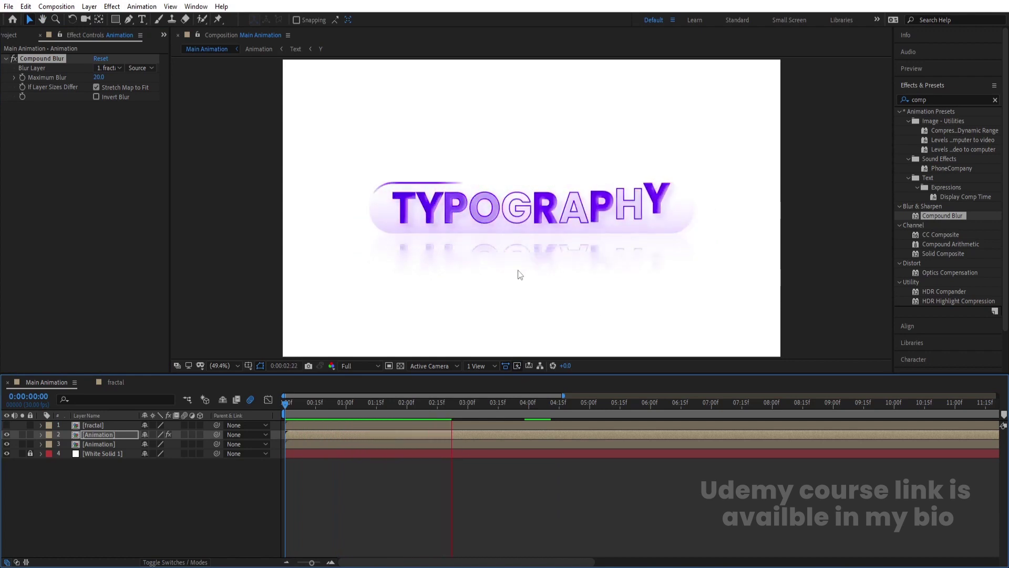
key("space")
key("space")
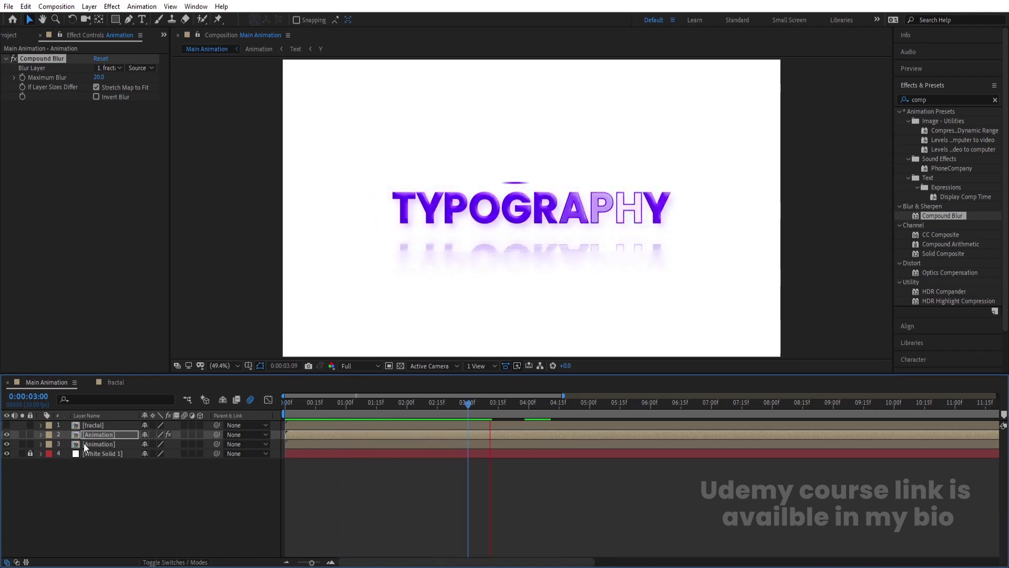
key("space")
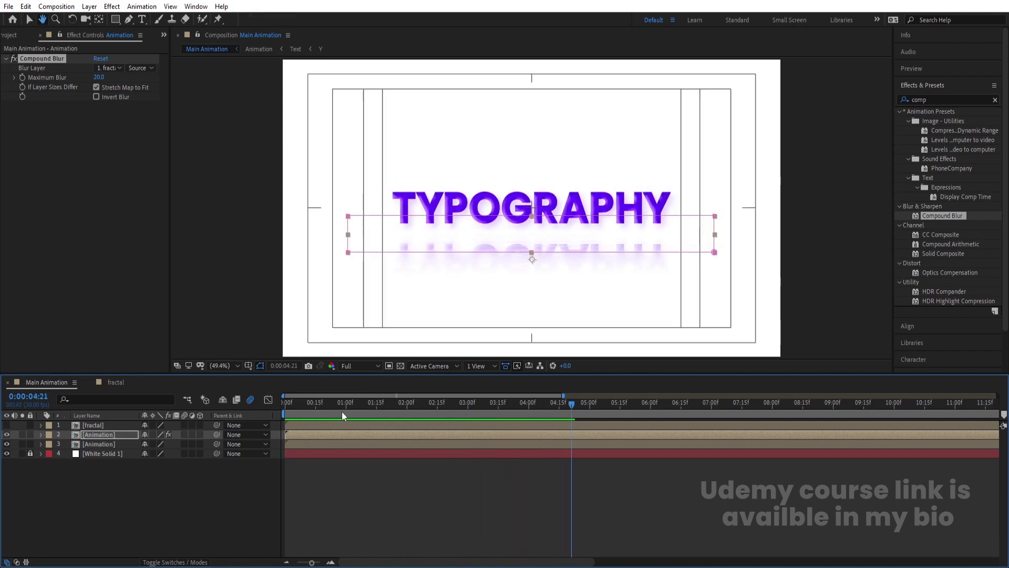
key("space")
key("space")
key("space")
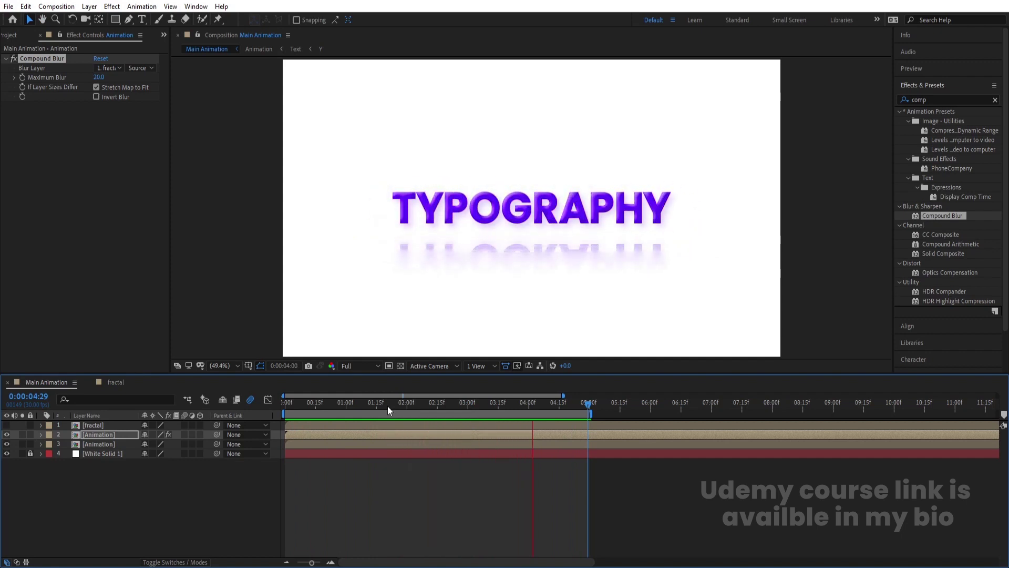
key("space")
key("space")
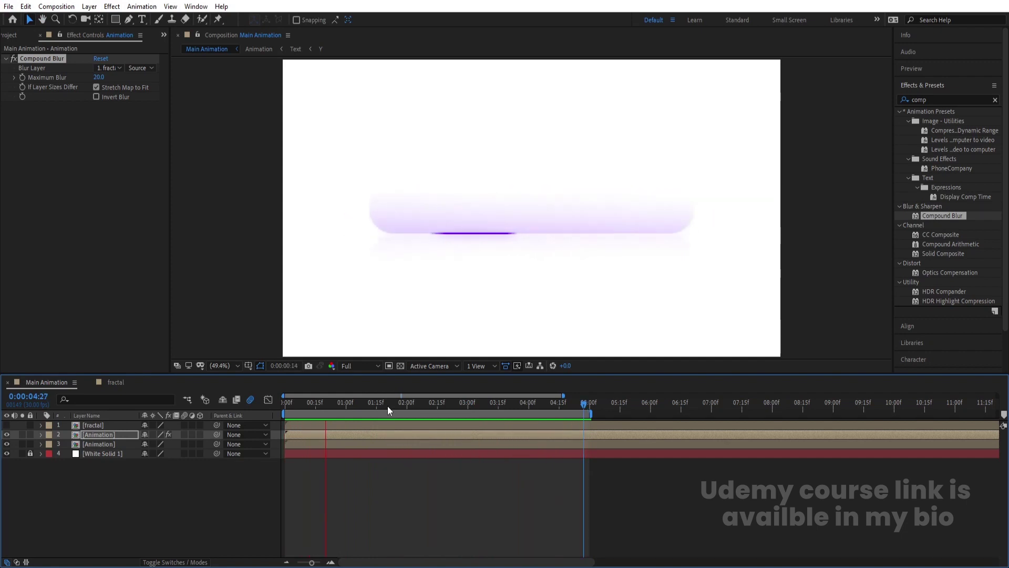
key("space")
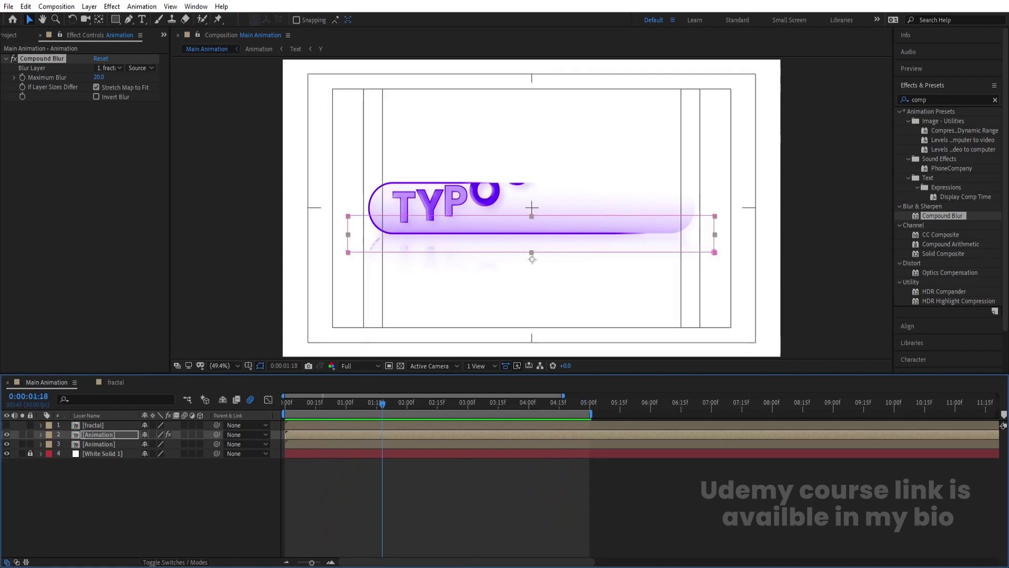